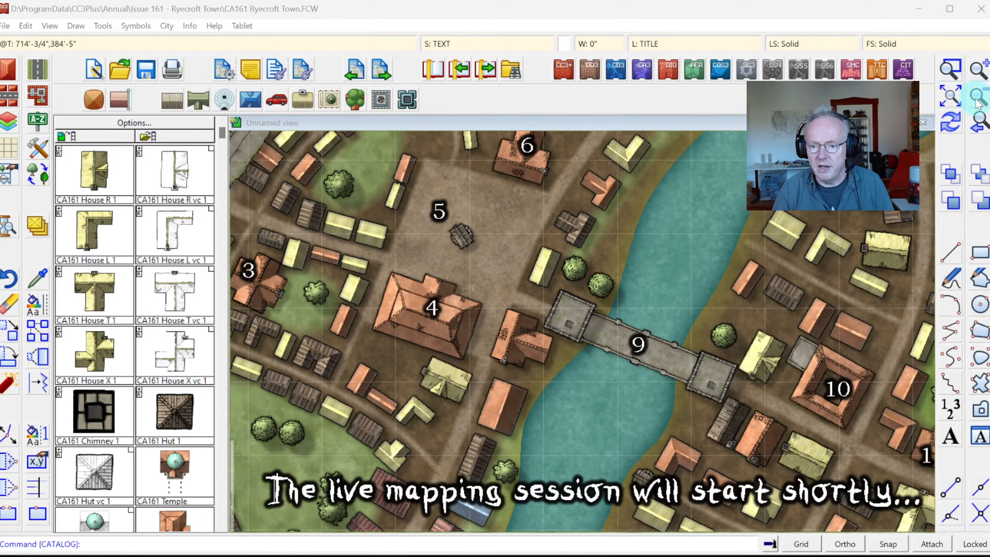
# Step: Examine the Ryecroft Town example map as a whole and close up around the walled northwestern quarter
pyautogui.click(949, 93)
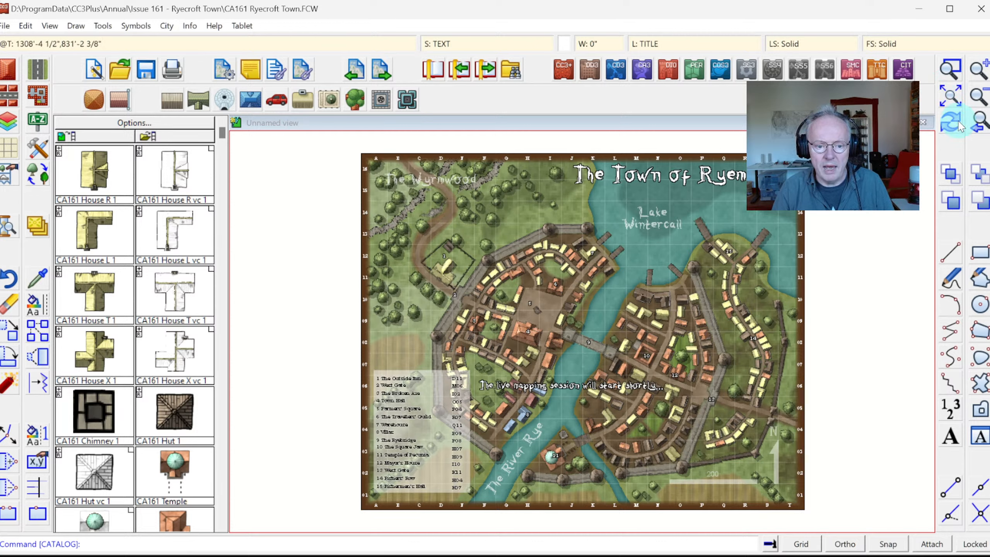
pyautogui.click(950, 68)
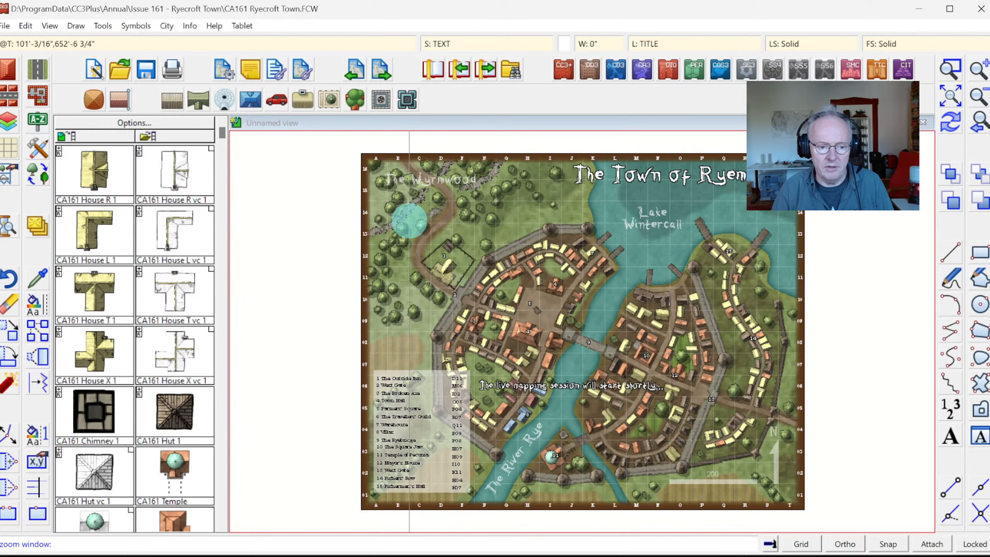
pyautogui.click(402, 223)
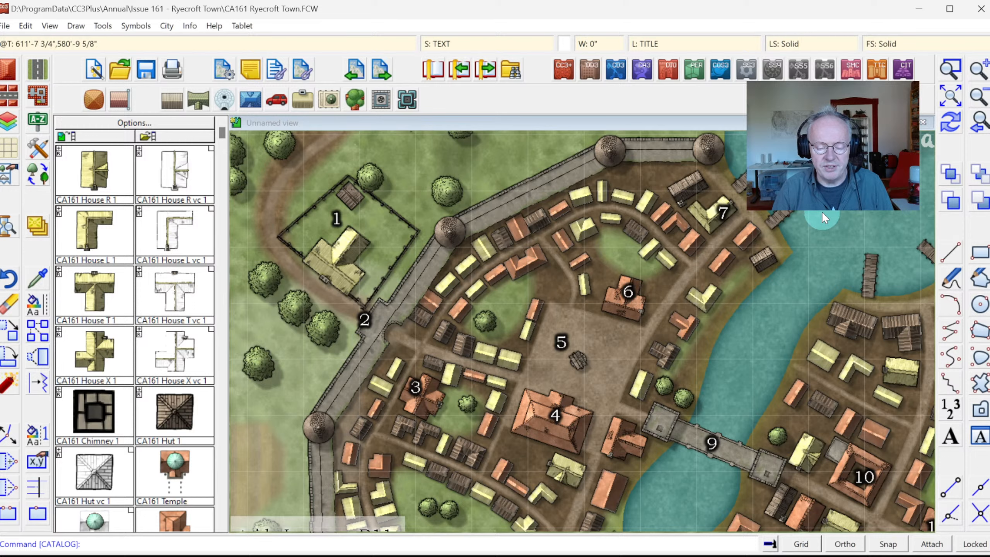
pyautogui.click(950, 97)
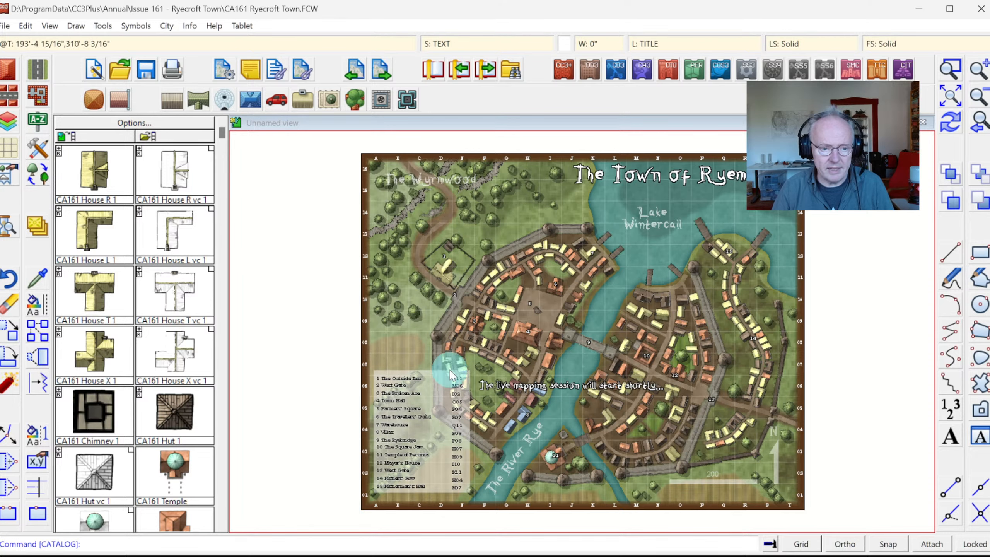
# Step: Open the drawing alarius north central.FCW from the 170 - VillageMap folder inside Videos\Profantasy Streams
pyautogui.click(125, 80)
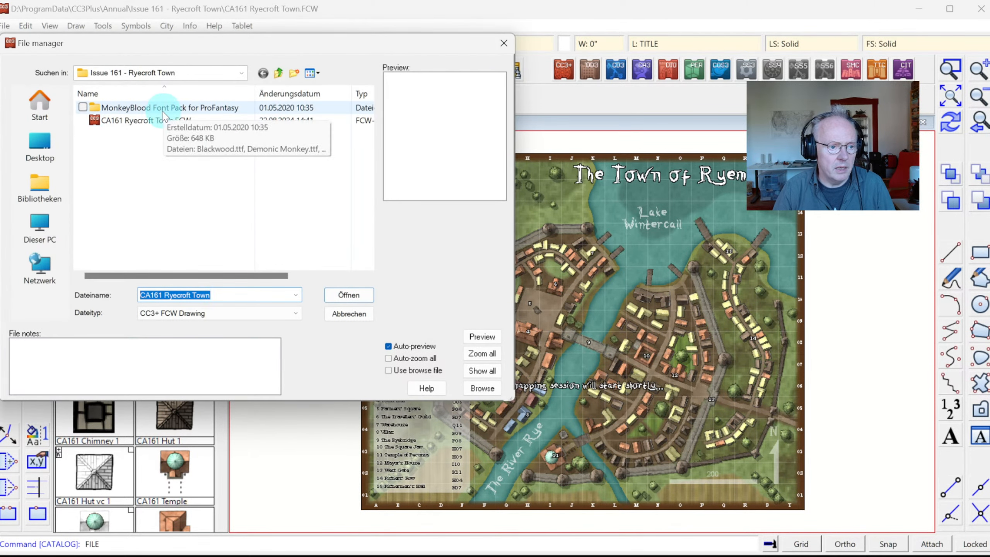
pyautogui.click(241, 73)
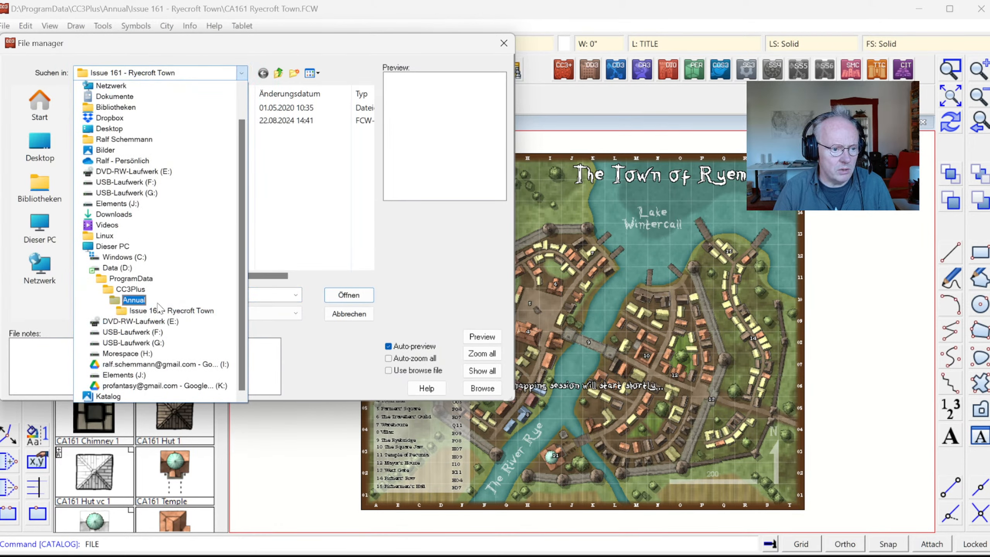
pyautogui.click(132, 224)
pyautogui.scroll(-2, 260, 217)
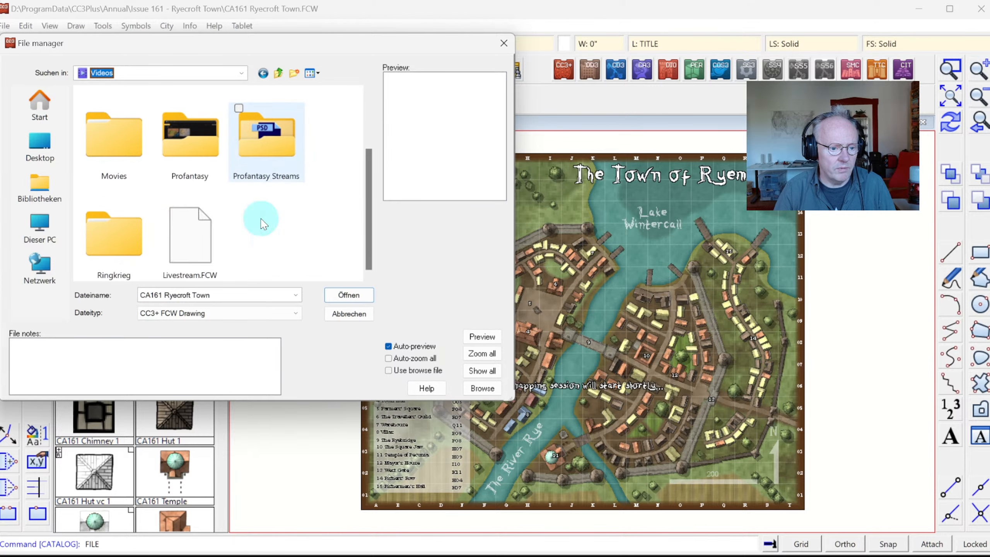
pyautogui.doubleClick(266, 139)
pyautogui.scroll(-20, 231, 190)
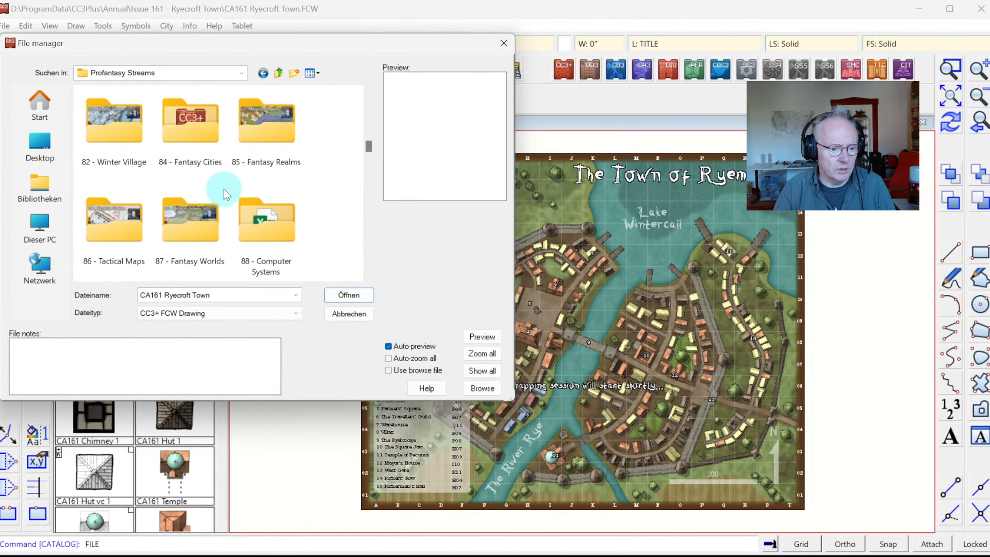
pyautogui.scroll(-5, 227, 194)
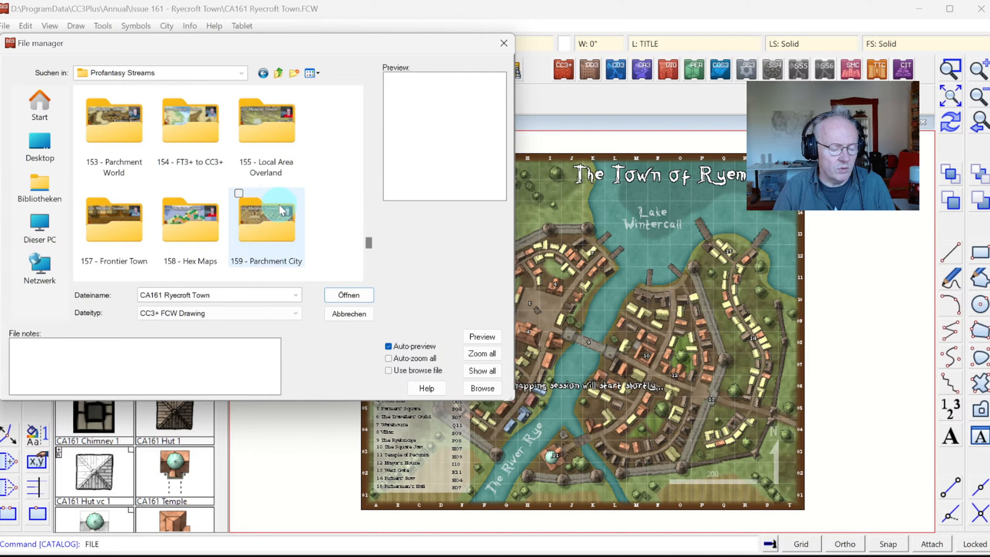
pyautogui.scroll(-3, 257, 211)
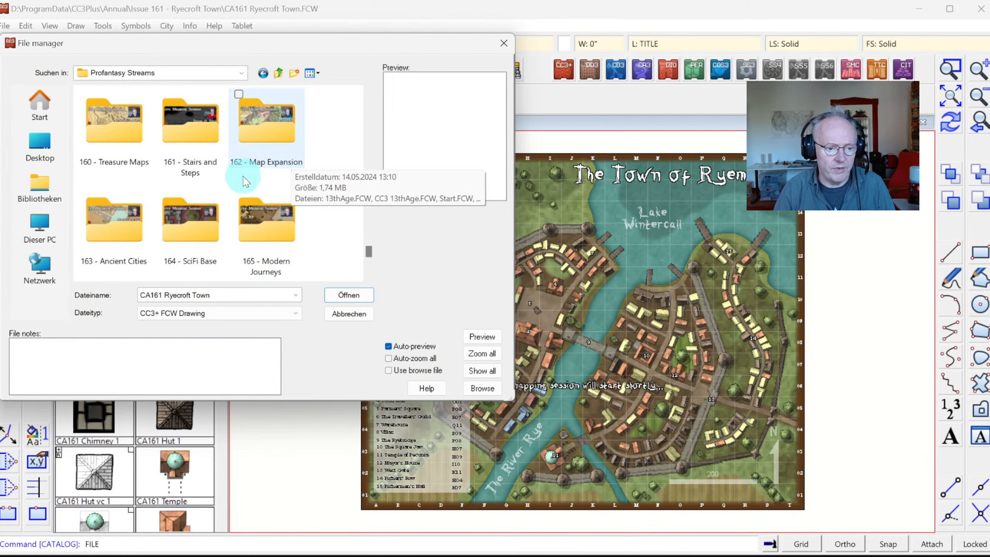
pyautogui.scroll(-2, 247, 195)
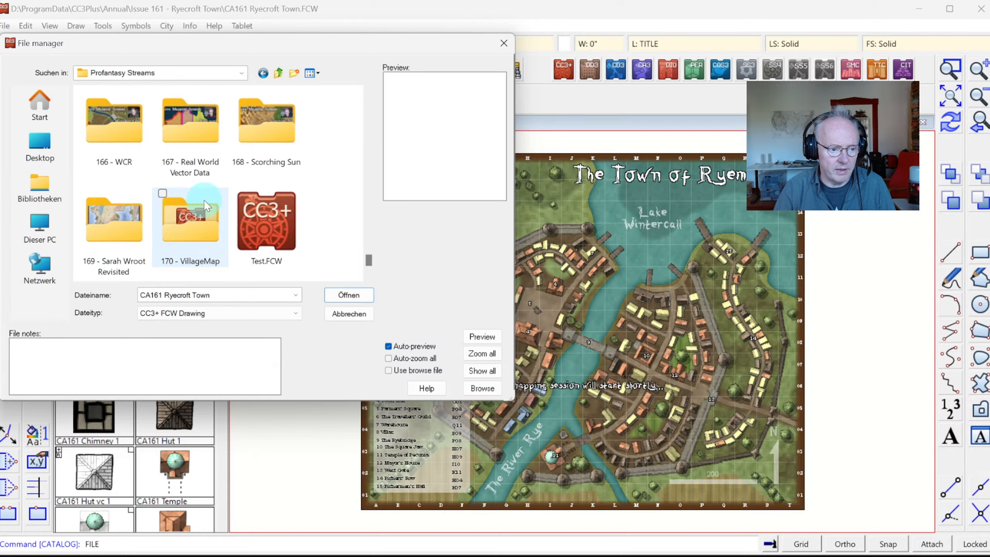
pyautogui.doubleClick(191, 231)
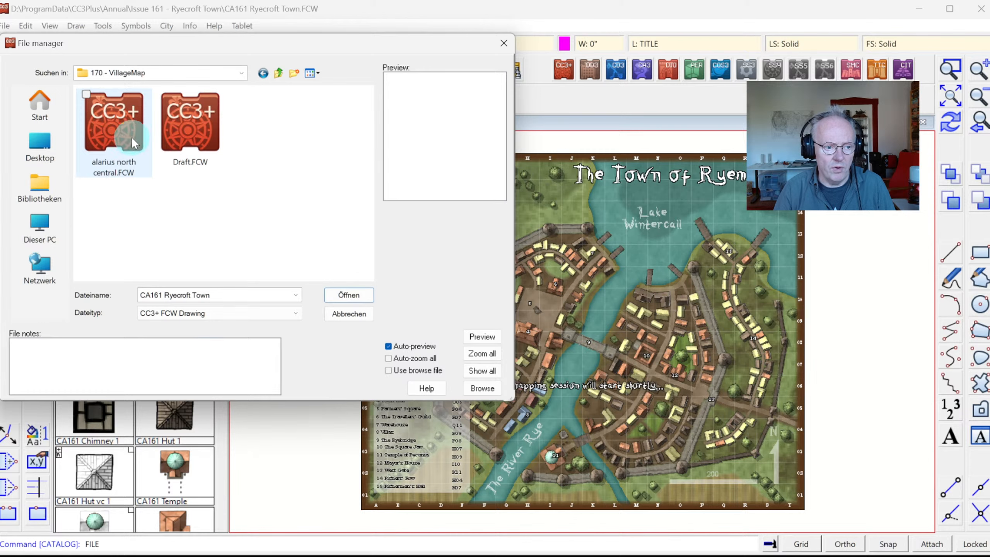
pyautogui.doubleClick(118, 134)
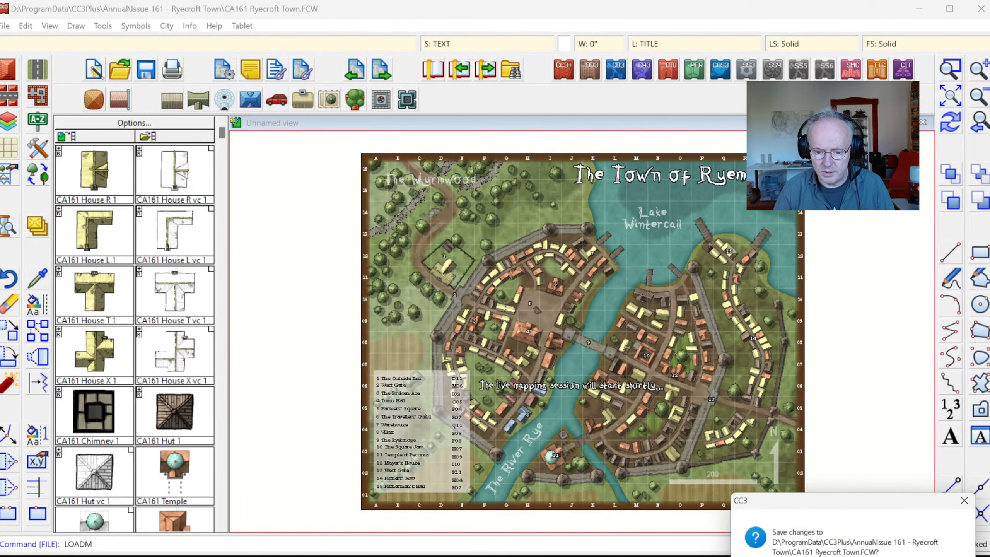
pyautogui.click(877, 556)
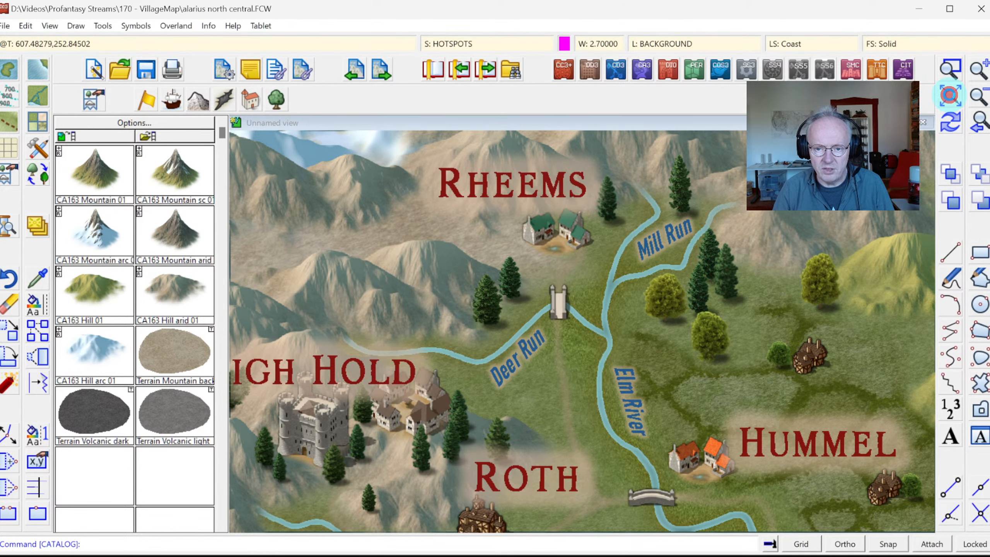
# Step: Examine the full Alarius North Central Region map and the area around Rheems, High Hold and Hummel
pyautogui.click(951, 98)
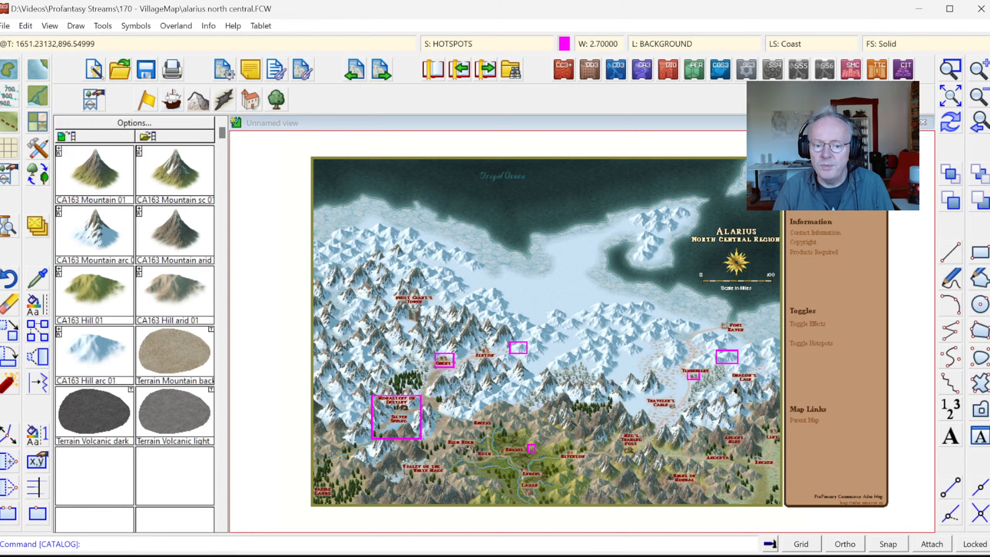
pyautogui.click(951, 70)
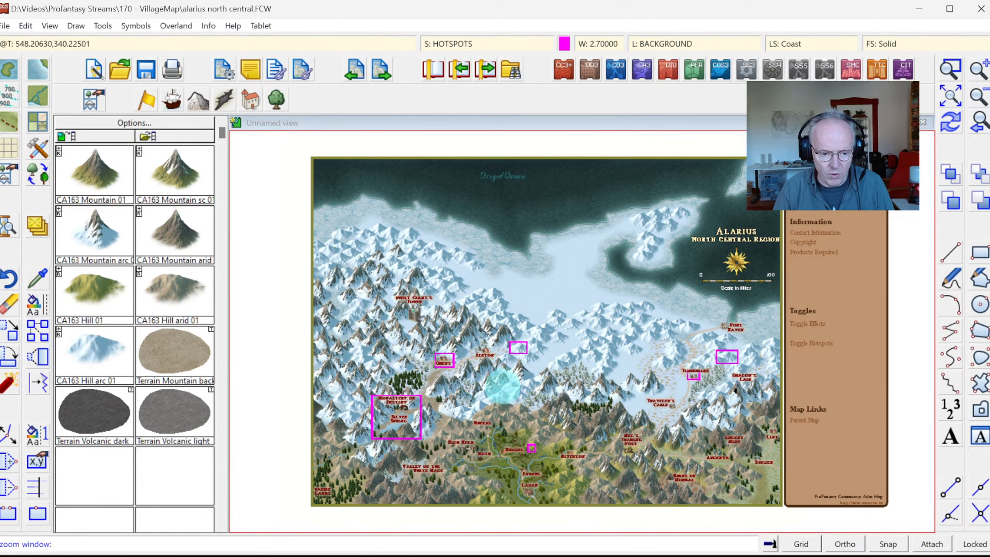
pyautogui.click(465, 406)
pyautogui.click(526, 449)
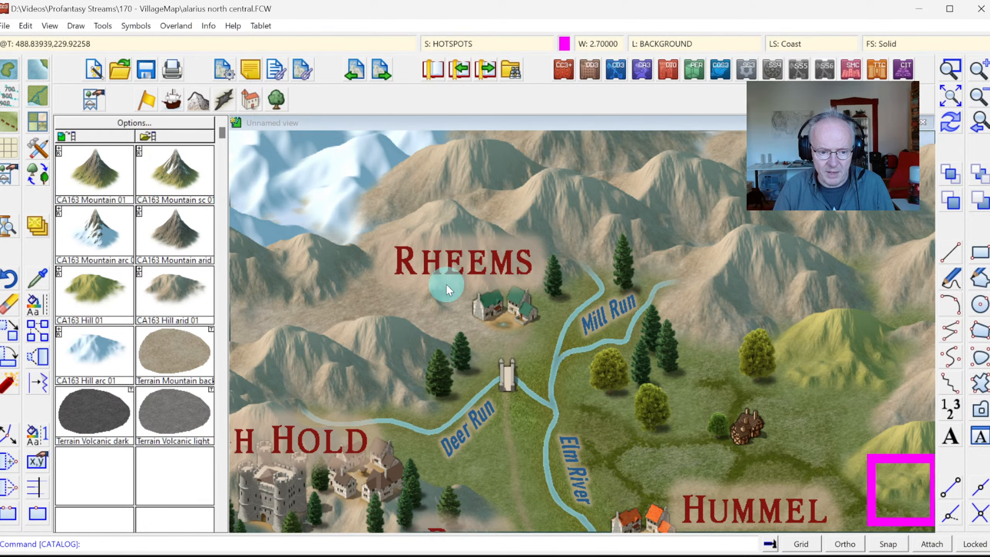
# Step: Examine the region from the Monastery of Destiny to Riverton, and the village of Rheems with its rivers and bridge close up
pyautogui.click(951, 99)
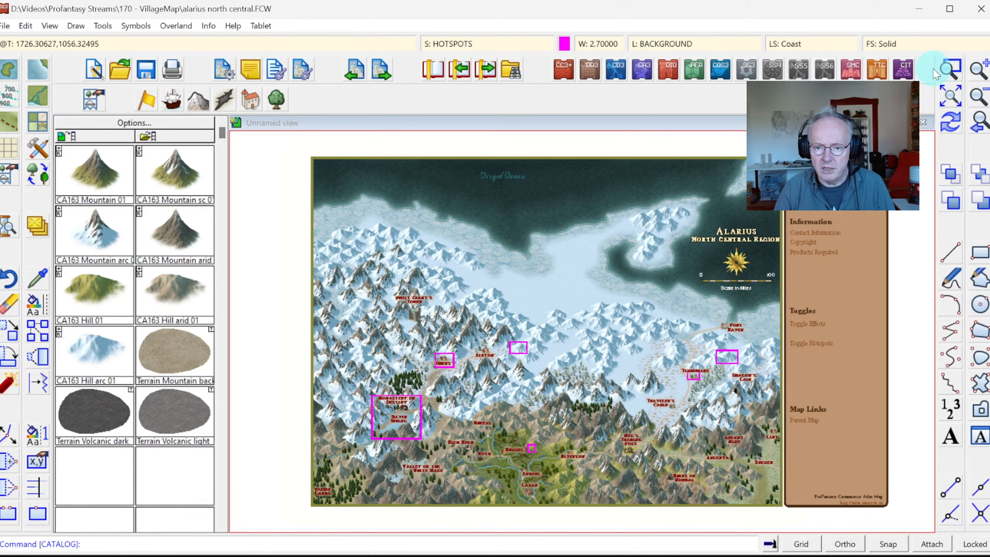
pyautogui.click(950, 70)
pyautogui.click(366, 402)
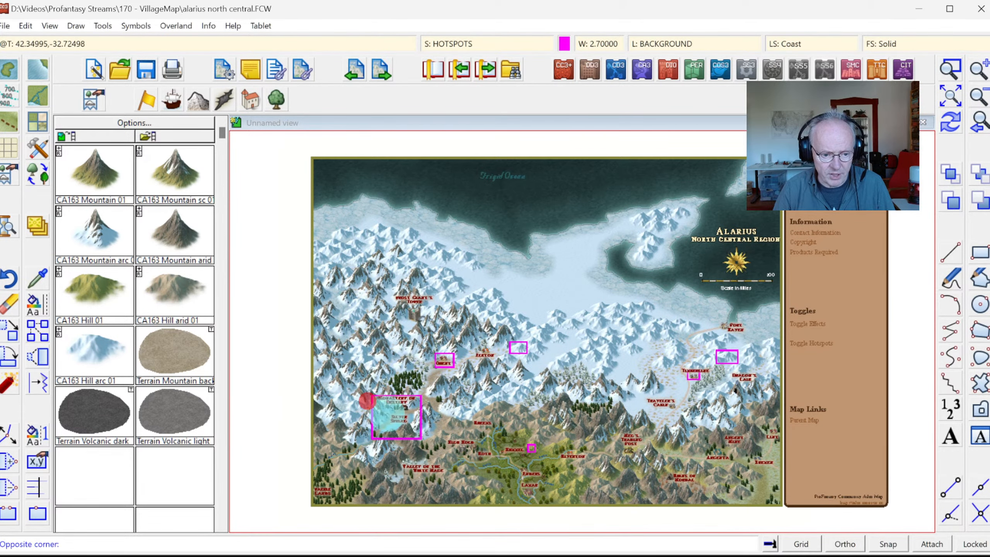
pyautogui.click(605, 519)
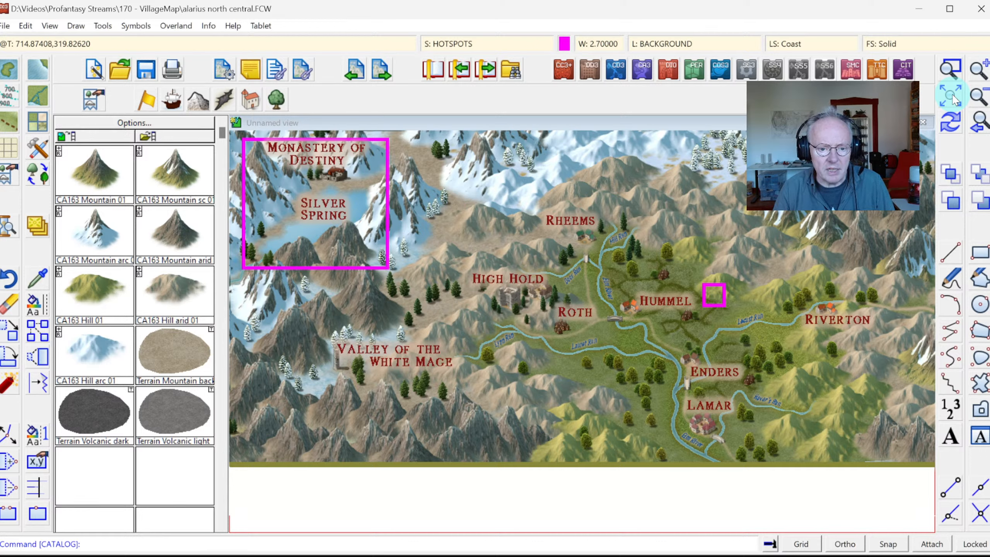
pyautogui.click(951, 67)
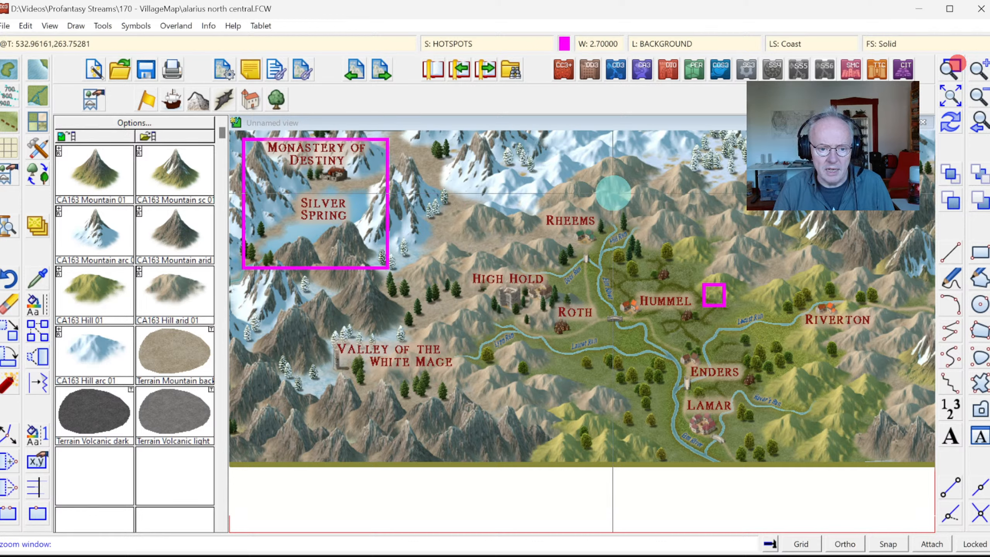
pyautogui.click(530, 209)
pyautogui.click(642, 279)
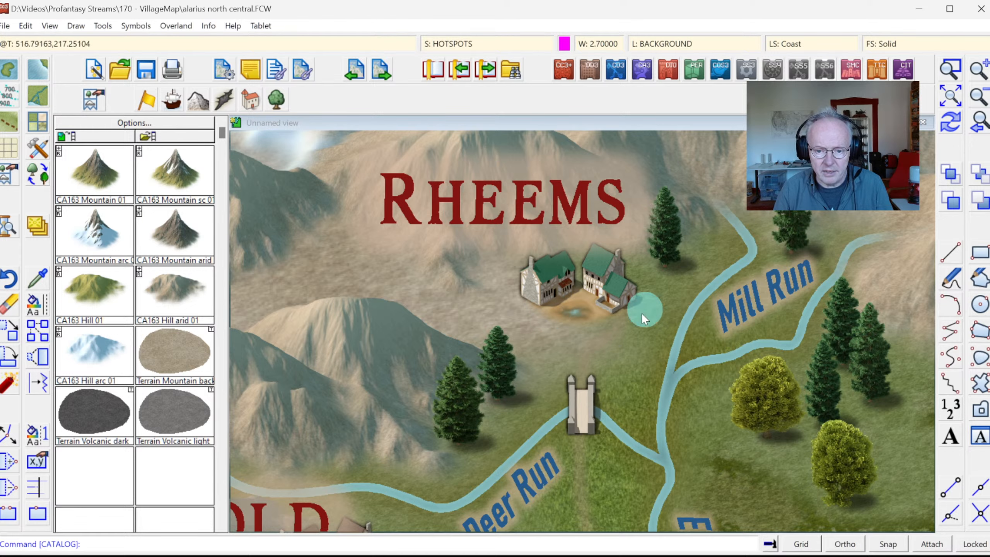
pyautogui.click(979, 96)
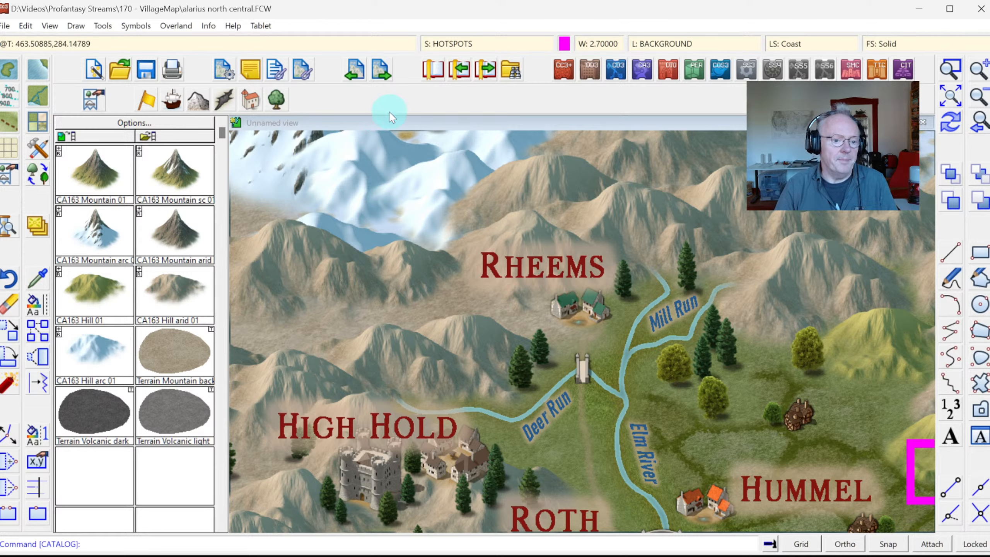
# Step: Start a new Cities map in the Annual Ryecroft Town style with self-decided settings, discarding changes to the Alarius map
pyautogui.click(95, 70)
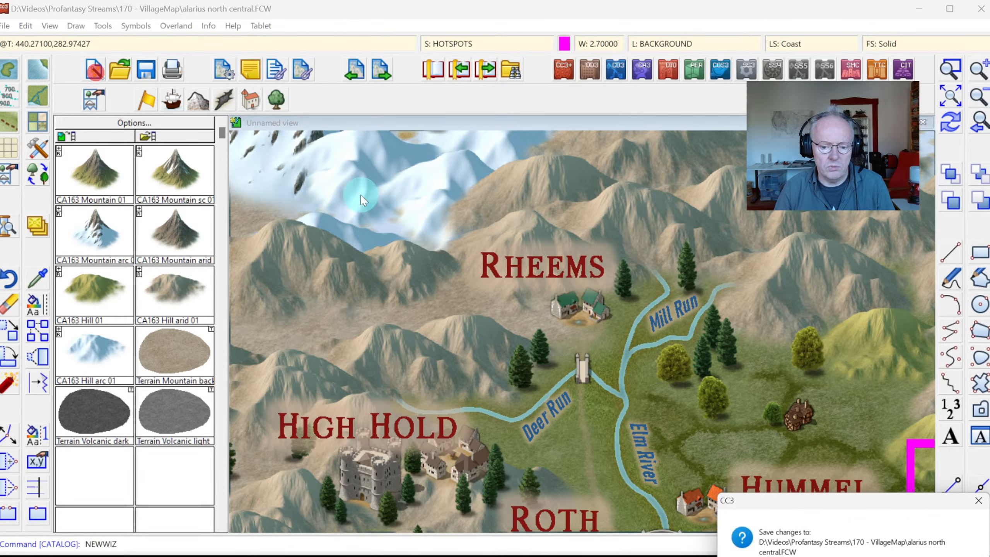
pyautogui.moveTo(883, 503); pyautogui.dragTo(718, 298)
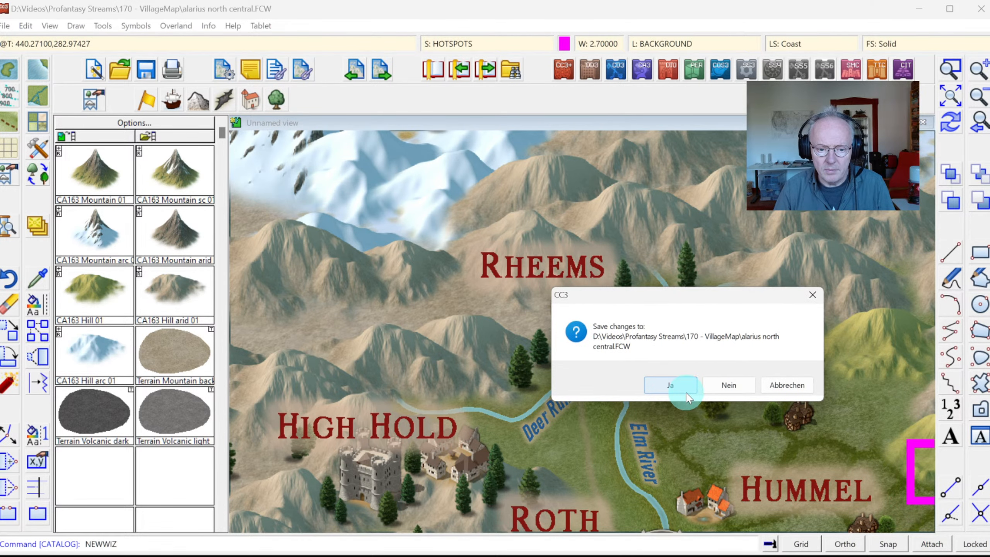
pyautogui.click(726, 385)
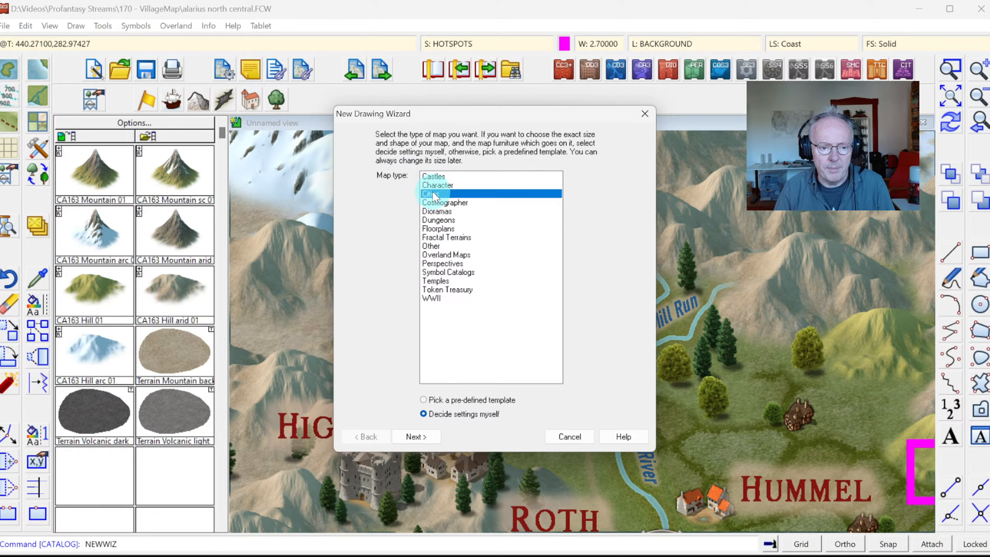
pyautogui.click(420, 436)
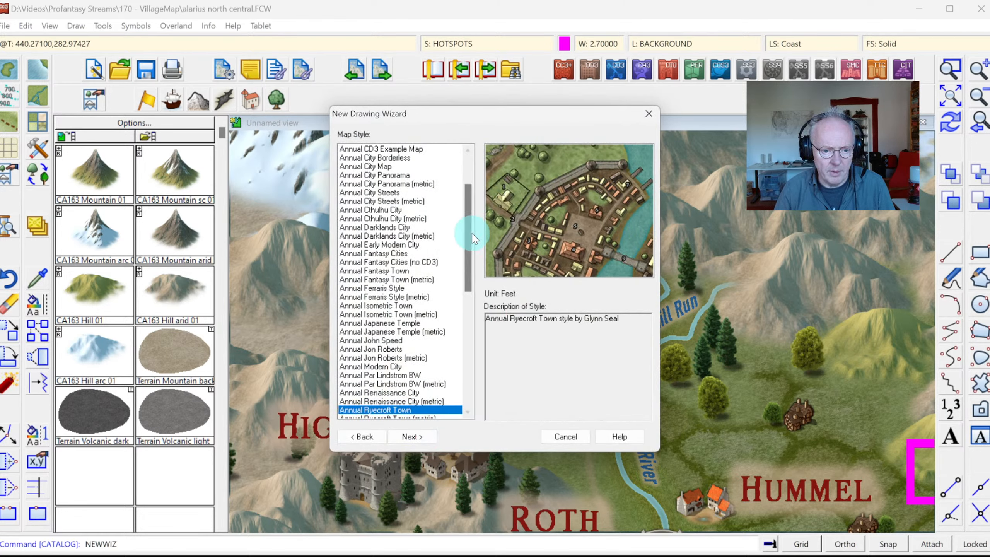
pyautogui.moveTo(468, 231); pyautogui.dragTo(468, 270)
pyautogui.click(395, 315)
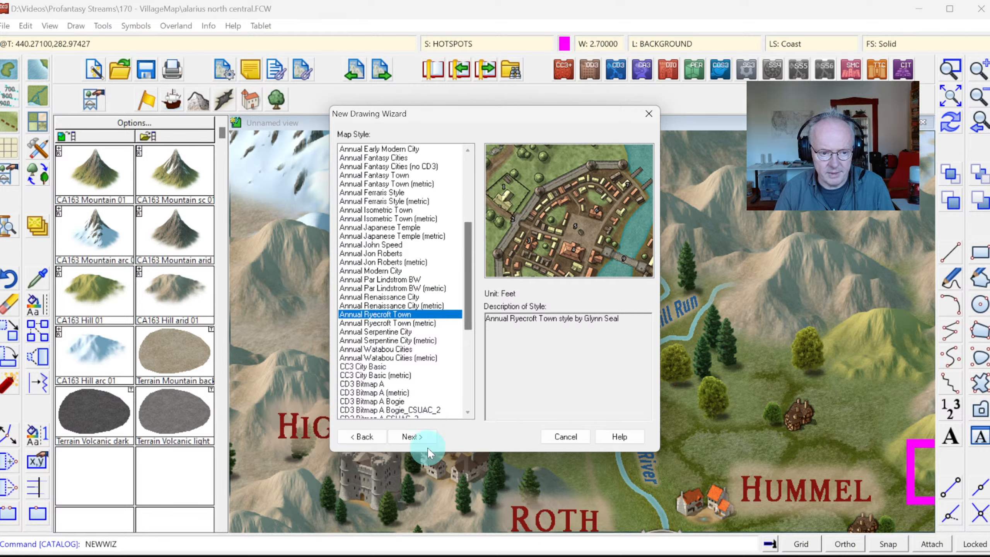
pyautogui.click(420, 433)
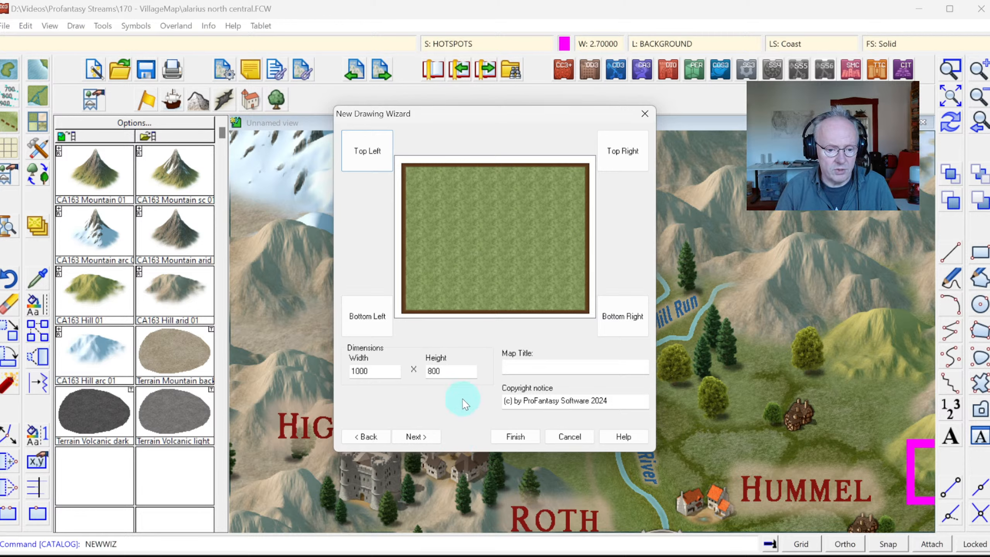
# Step: Accept the 1000 x 800 size and Grass 2 CA161 background, and save the new map as Rheems
pyautogui.click(431, 437)
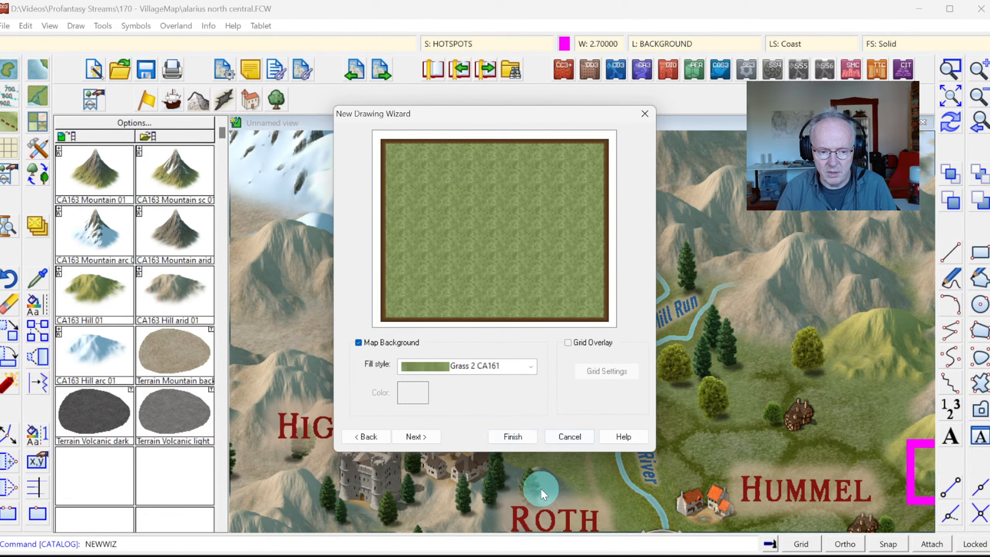
pyautogui.click(522, 444)
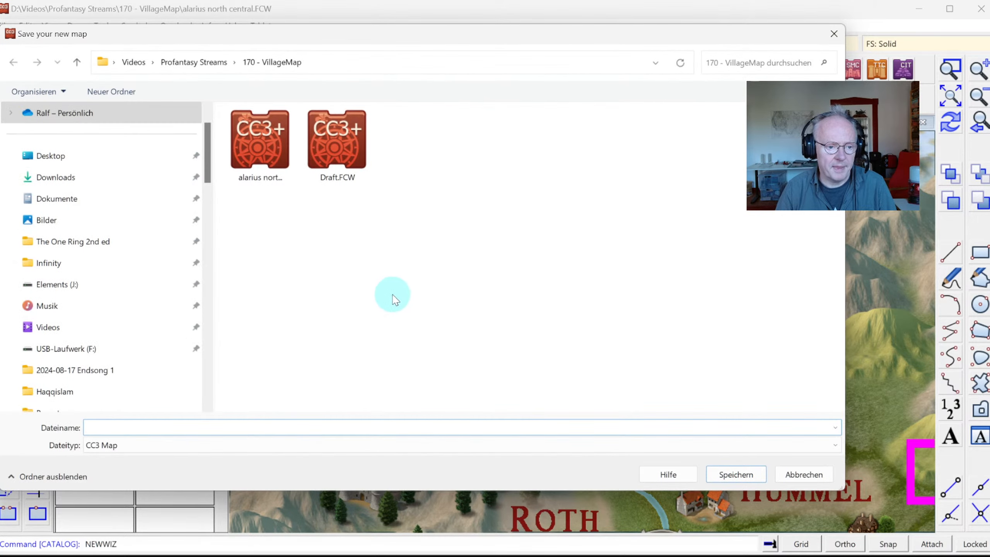
pyautogui.click(144, 426)
pyautogui.write('Rhe')
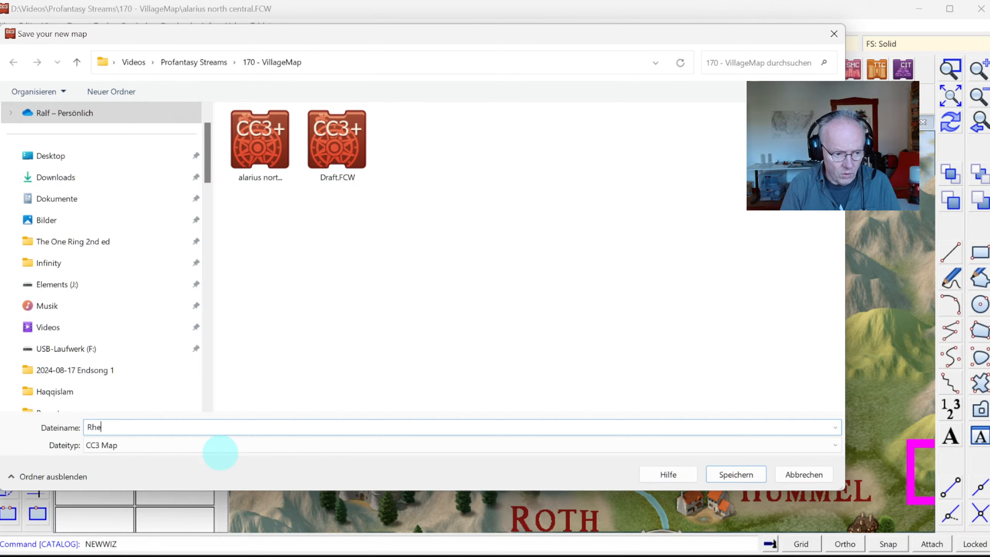
pyautogui.write('mmms')
pyautogui.press('Return')
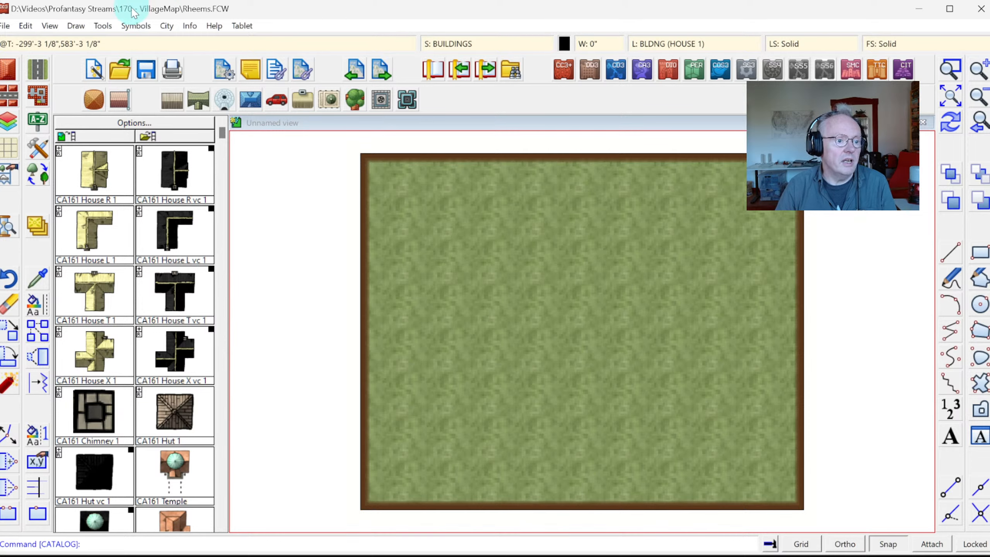
# Step: Start another new Cities map with self-decided settings and set its dimensions to 800 wide by 1000 high
pyautogui.click(5, 26)
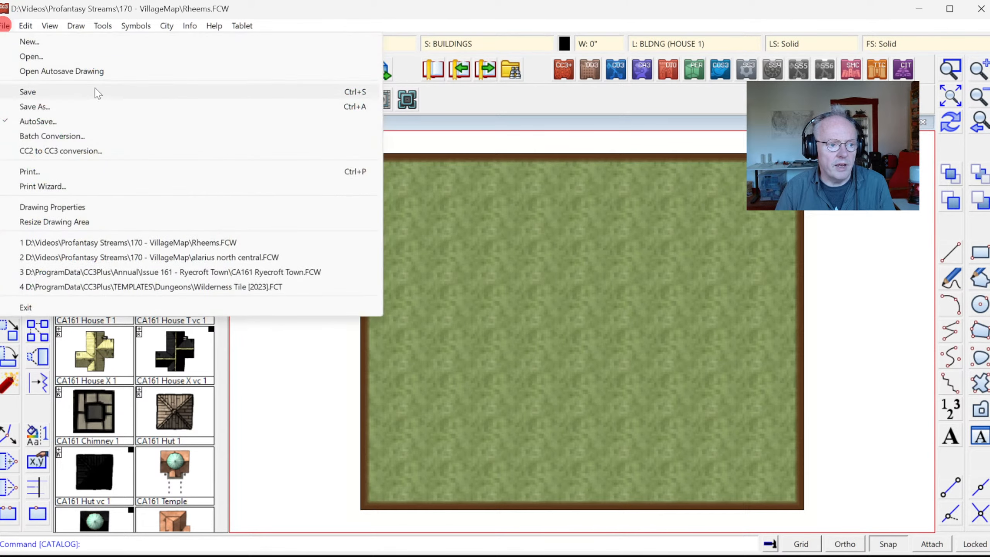
pyautogui.click(61, 43)
pyautogui.click(625, 427)
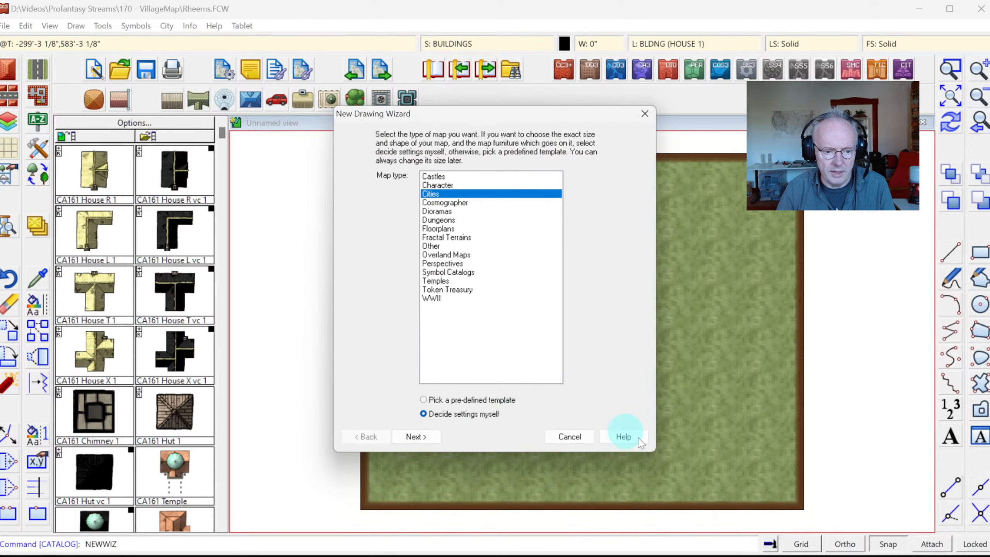
pyautogui.click(428, 434)
pyautogui.click(427, 435)
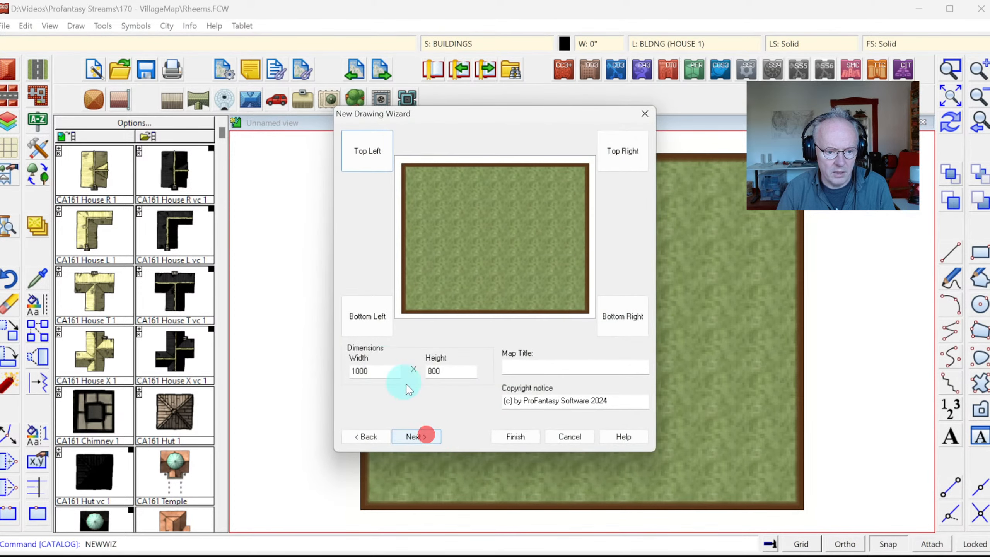
pyautogui.click(373, 369)
pyautogui.doubleClick(373, 370)
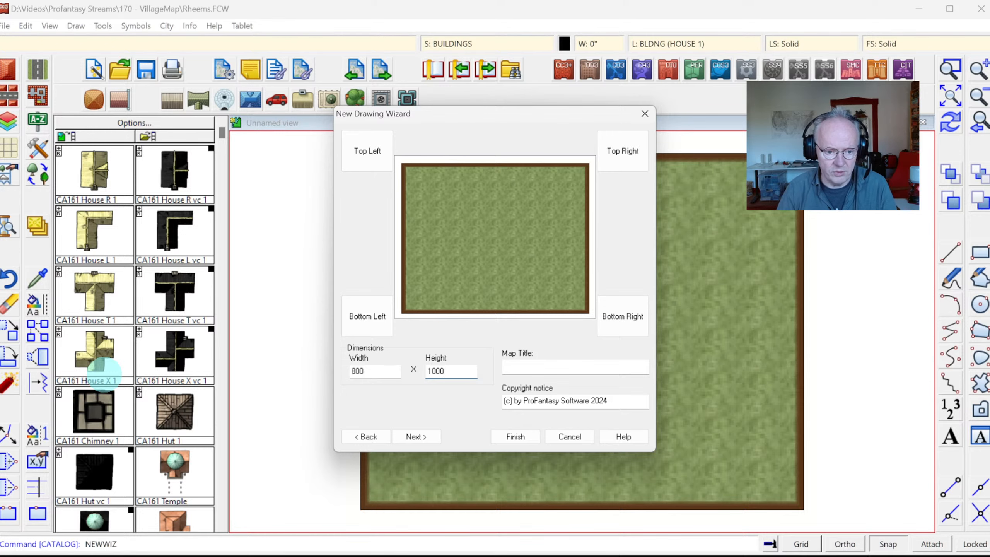
pyautogui.doubleClick(441, 372)
# Step: Finish creating the map and save it over the existing Rheems.FCW file
pyautogui.click(515, 436)
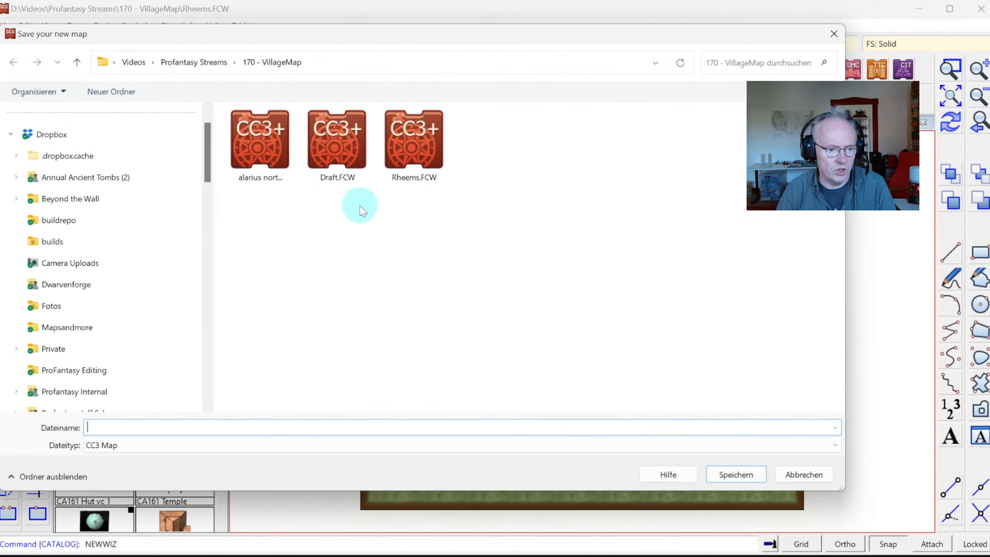
pyautogui.doubleClick(413, 142)
pyautogui.click(890, 472)
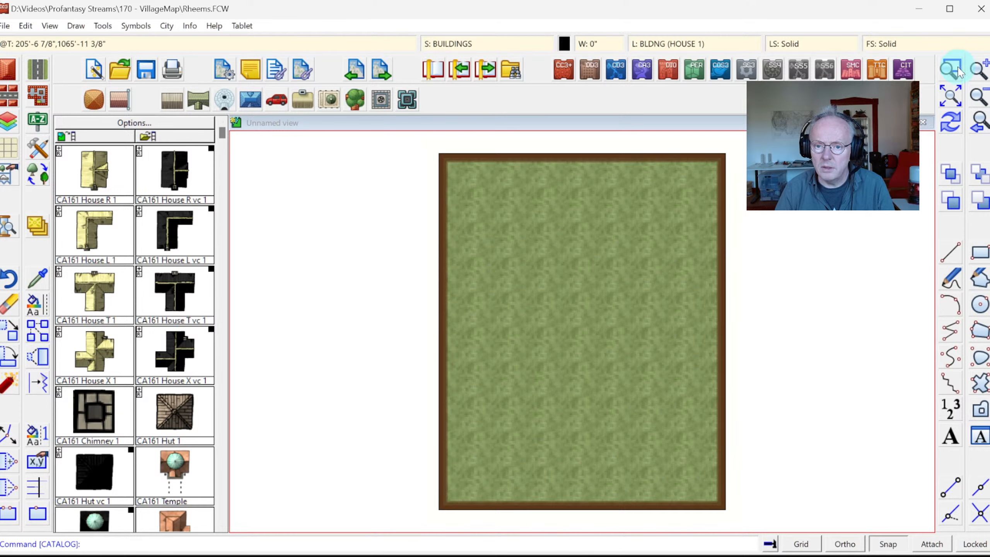
# Step: Focus on the southern part of the map and display the "50' grid, 5 snap" grid system there
pyautogui.click(422, 398)
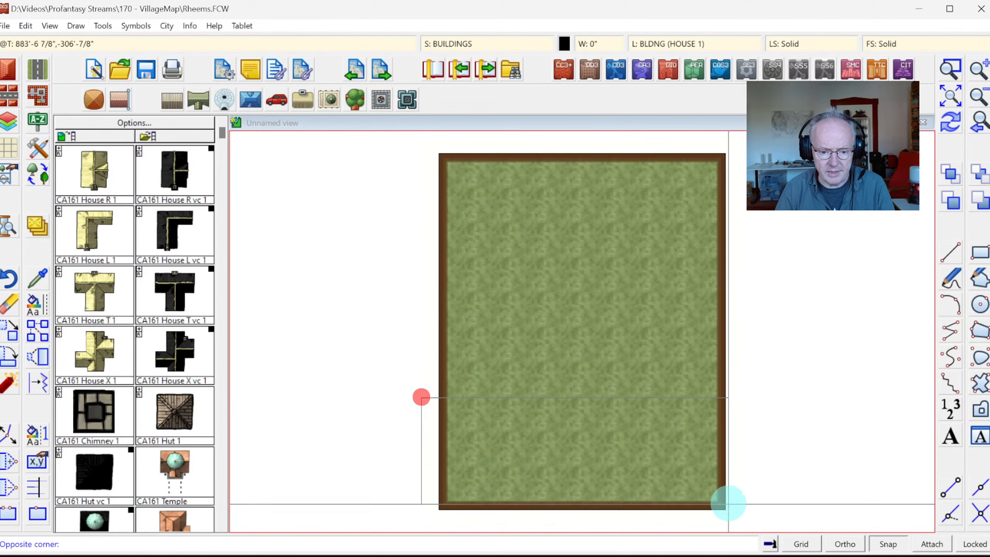
pyautogui.click(752, 522)
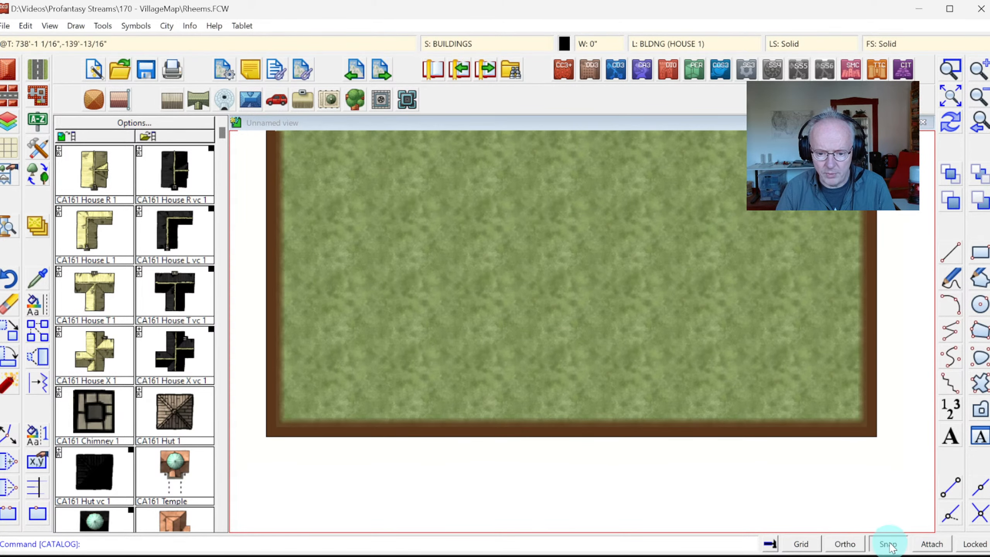
pyautogui.rightClick(803, 545)
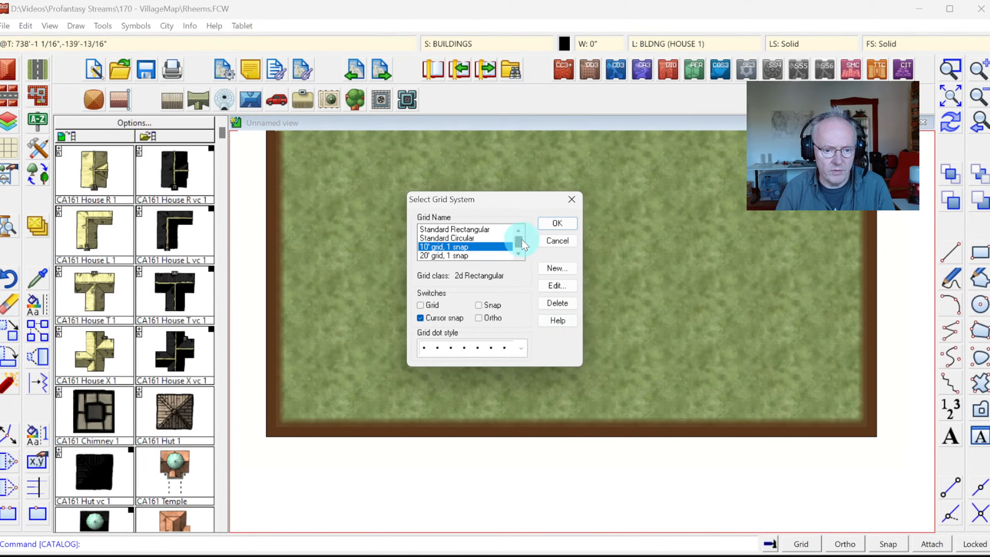
pyautogui.moveTo(522, 239); pyautogui.dragTo(520, 245)
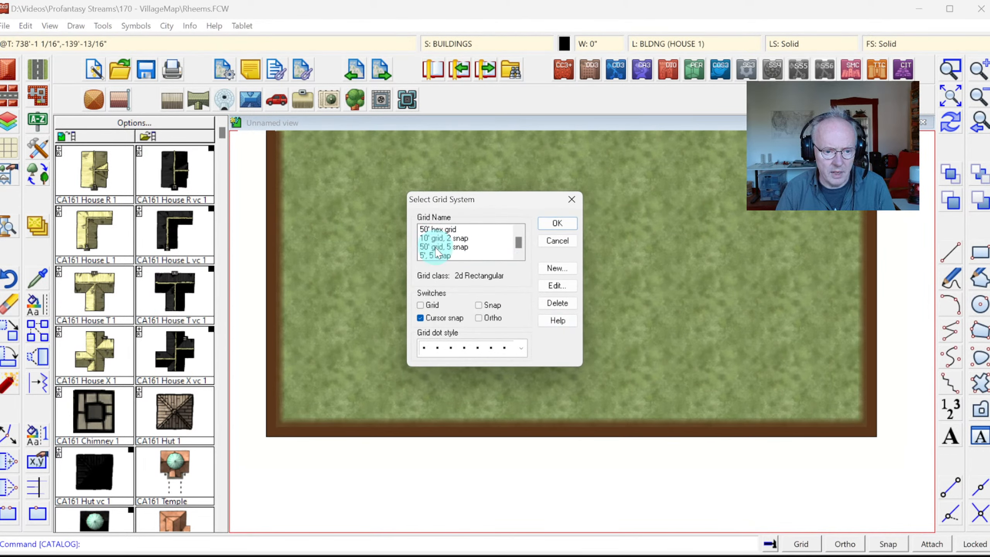
pyautogui.click(436, 250)
pyautogui.click(554, 222)
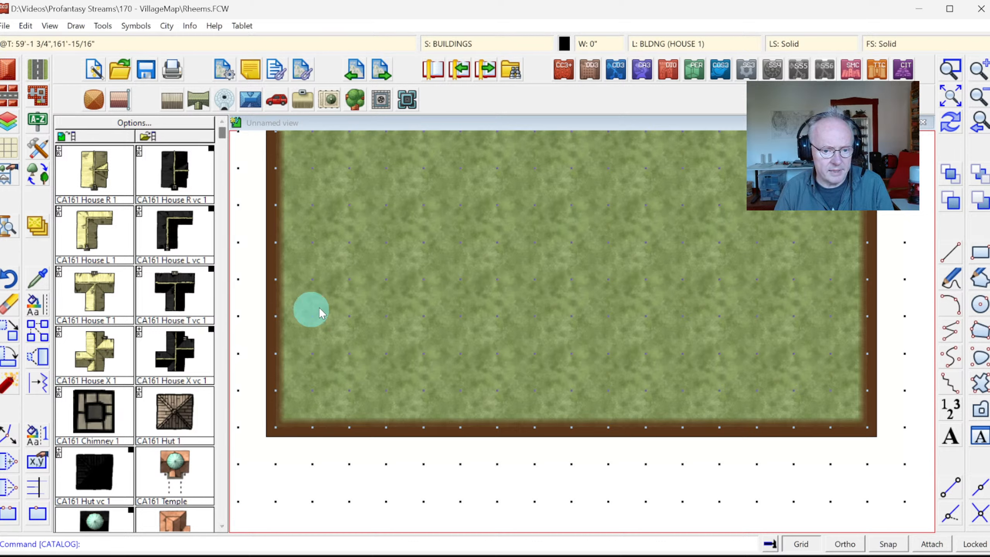
# Step: With the Water, Default drawing tool, trace the river's gently winding northern bank from the western to the eastern border in the map's south
pyautogui.click(37, 149)
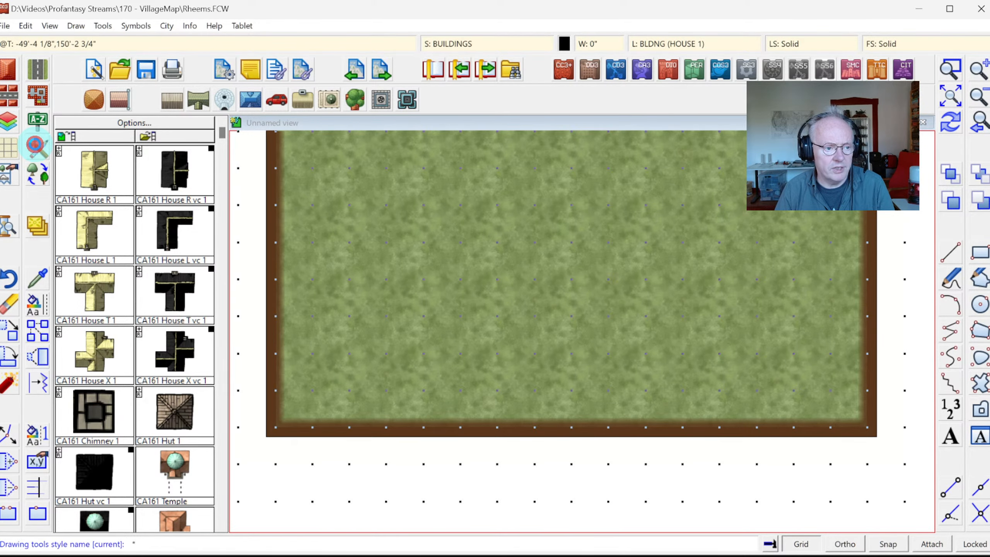
pyautogui.moveTo(675, 180); pyautogui.dragTo(674, 376)
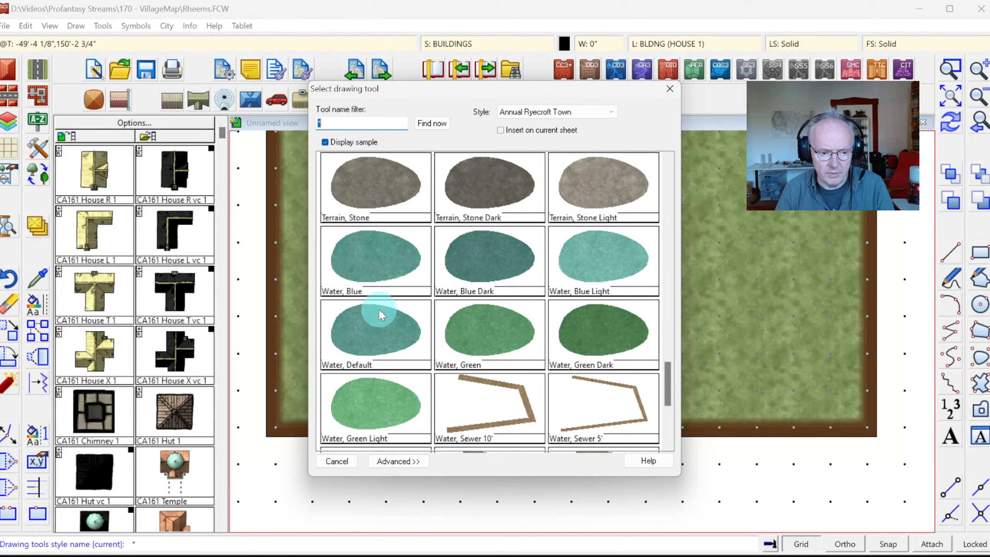
pyautogui.doubleClick(388, 331)
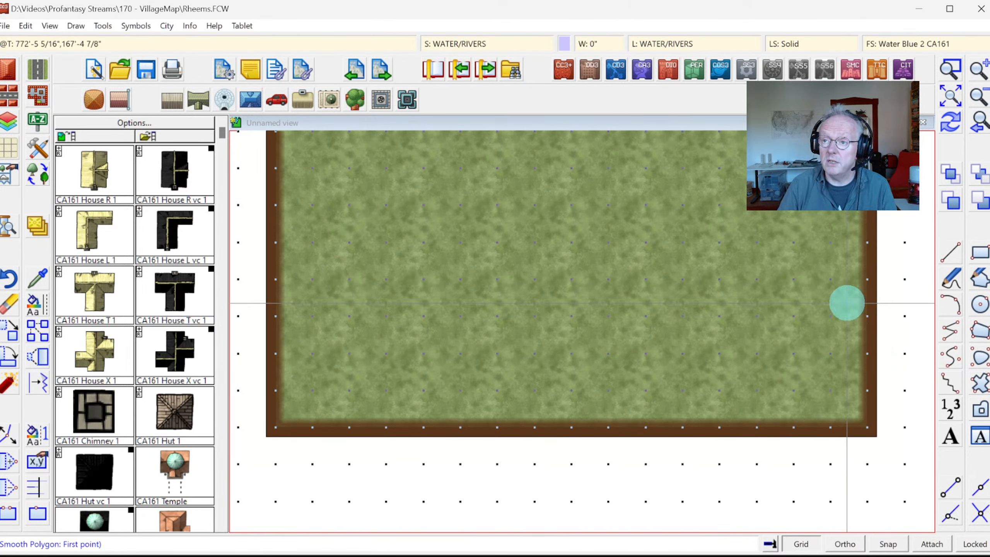
pyautogui.click(948, 98)
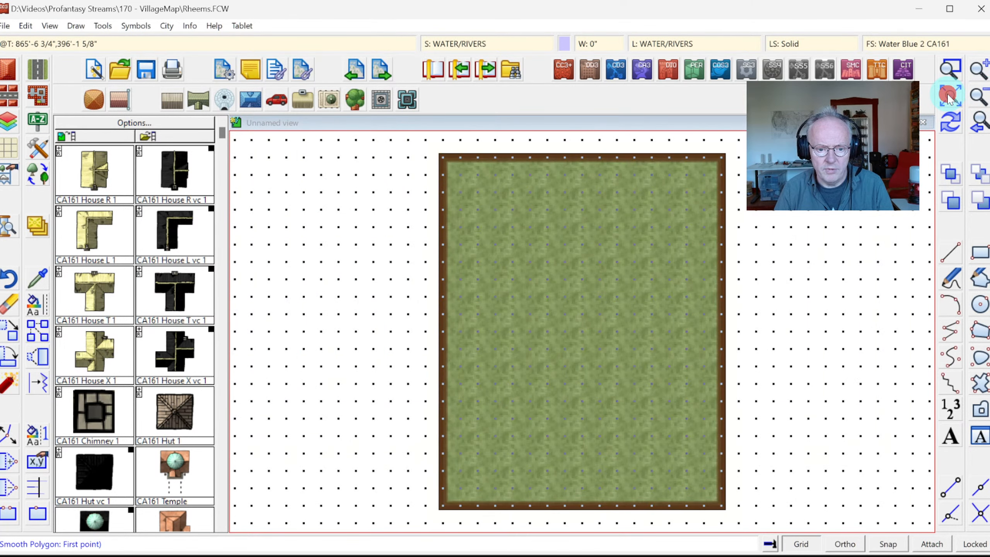
pyautogui.click(980, 124)
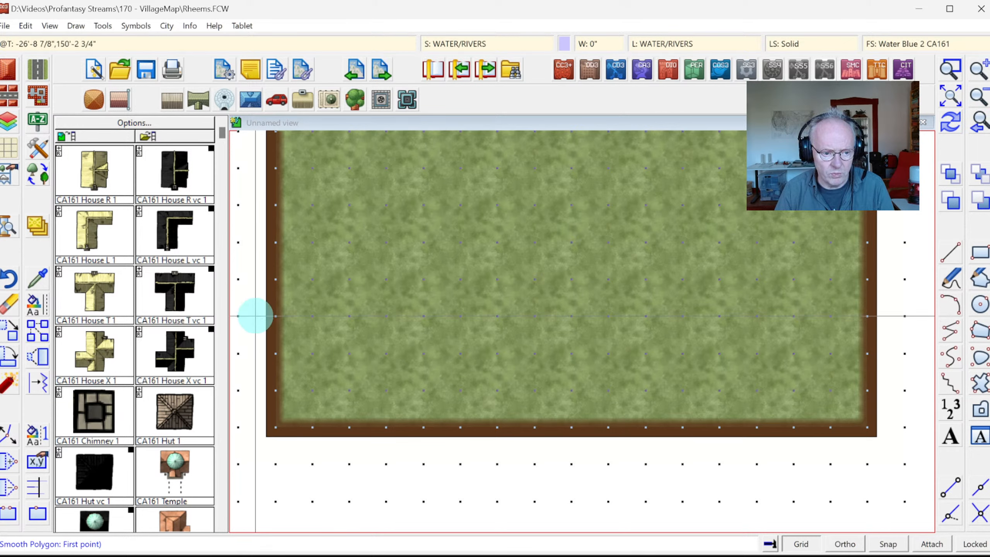
pyautogui.click(252, 316)
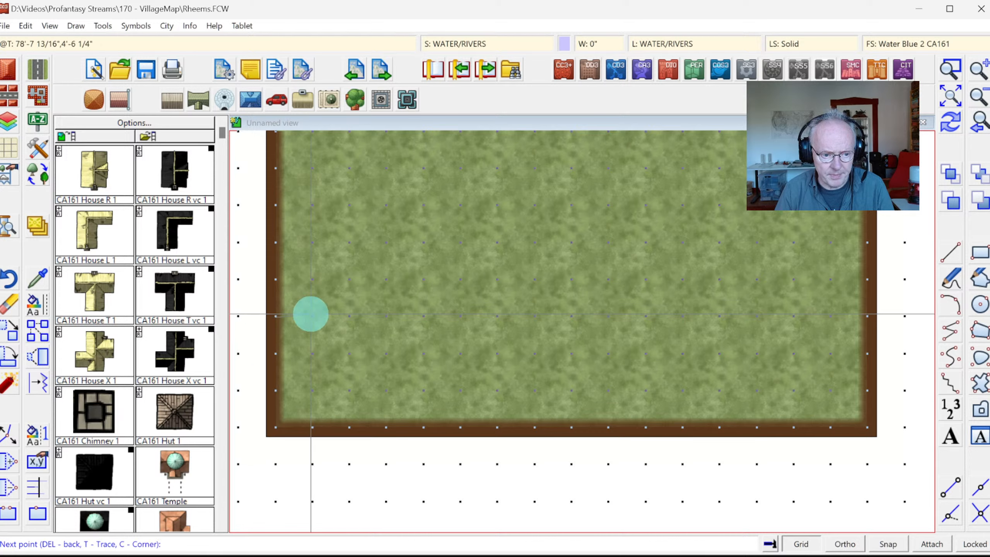
pyautogui.click(329, 306)
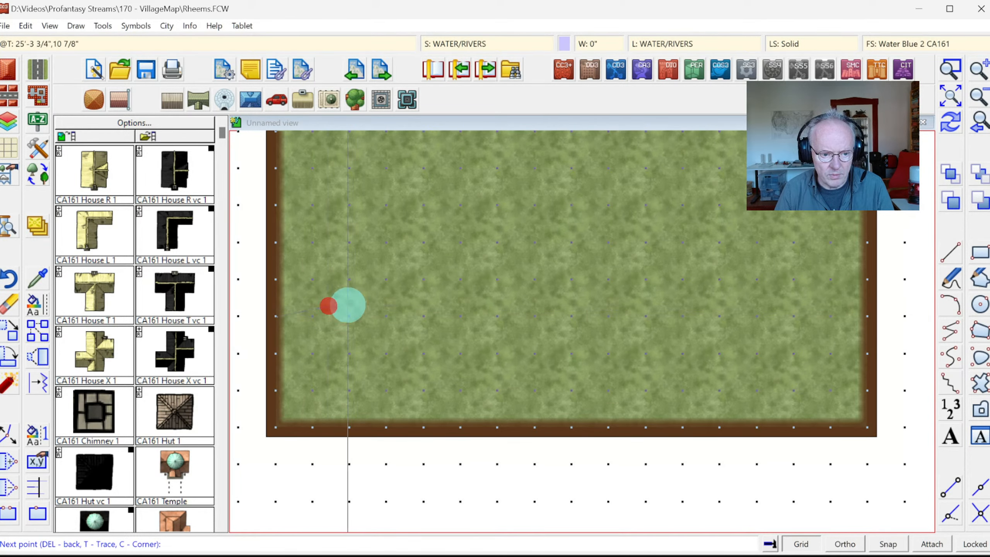
pyautogui.click(444, 316)
pyautogui.click(488, 321)
pyautogui.click(534, 323)
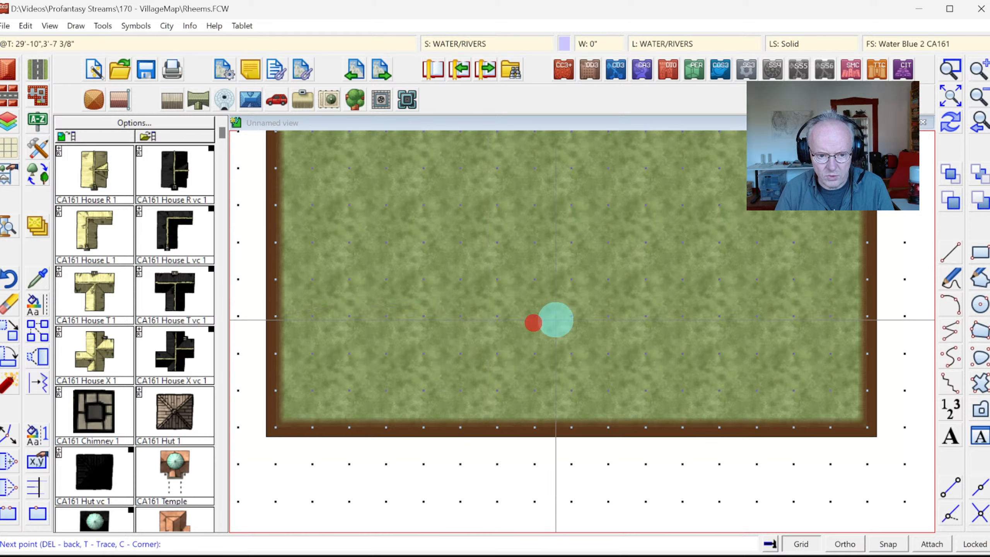
pyautogui.click(592, 320)
pyautogui.click(624, 323)
pyautogui.click(680, 336)
pyautogui.click(709, 338)
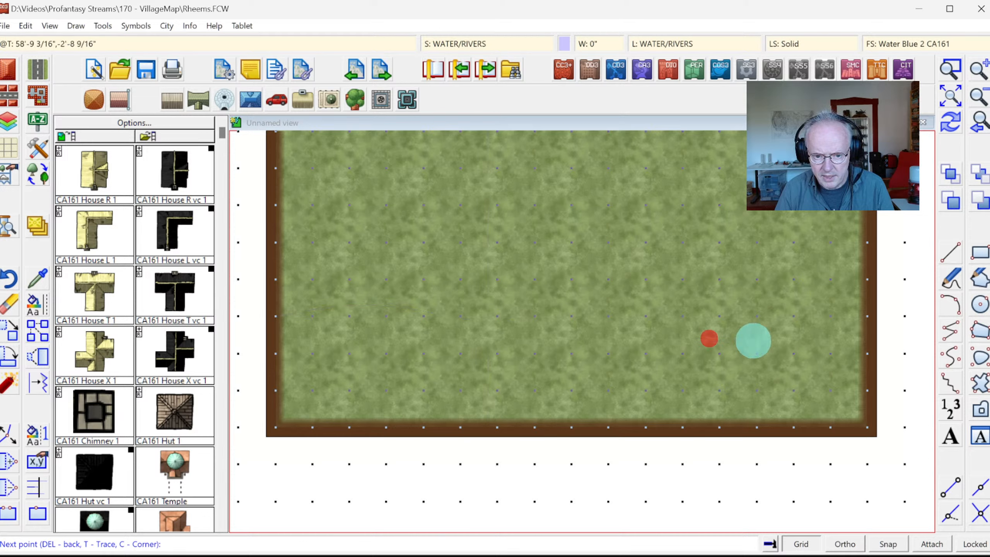
pyautogui.click(771, 344)
pyautogui.click(813, 351)
pyautogui.click(851, 355)
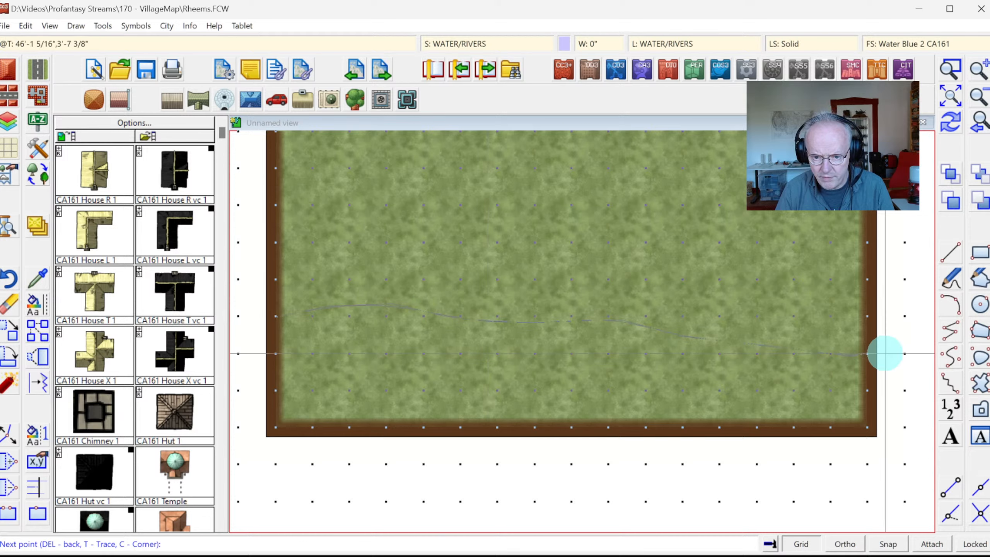
pyautogui.click(884, 353)
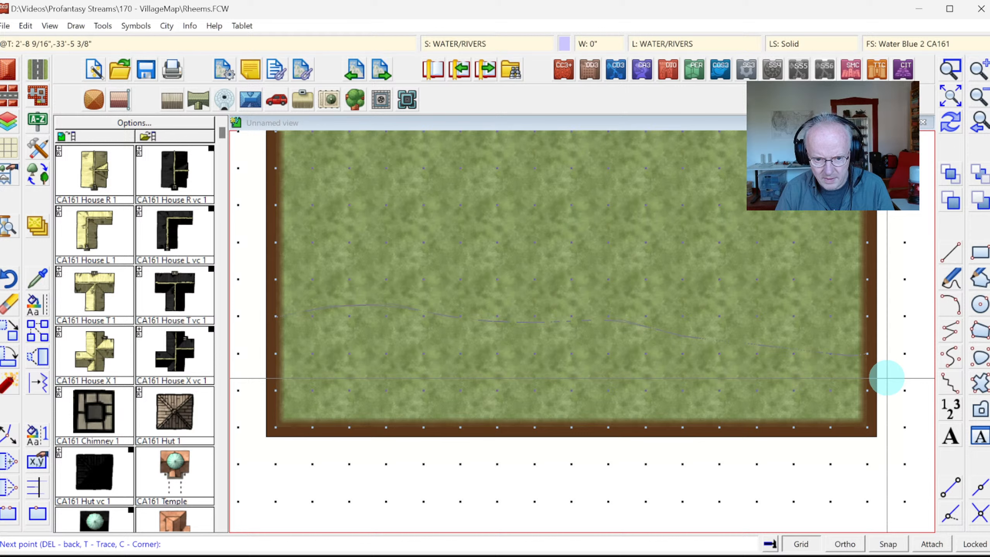
# Step: Trace the river's southern bank back to the western border, close the water polygon, and redraw the map to check the river
pyautogui.click(886, 393)
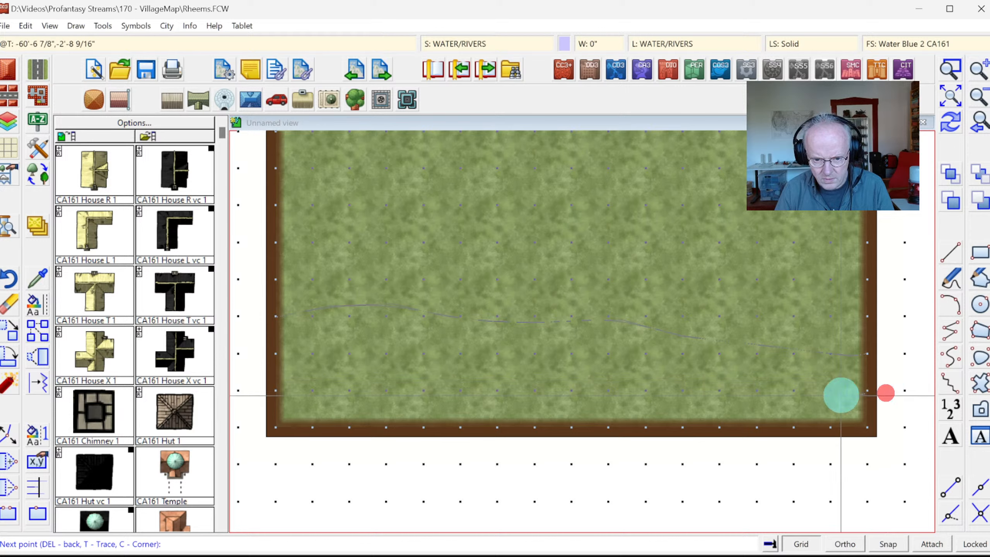
pyautogui.click(831, 389)
pyautogui.click(782, 385)
pyautogui.click(746, 381)
pyautogui.click(702, 374)
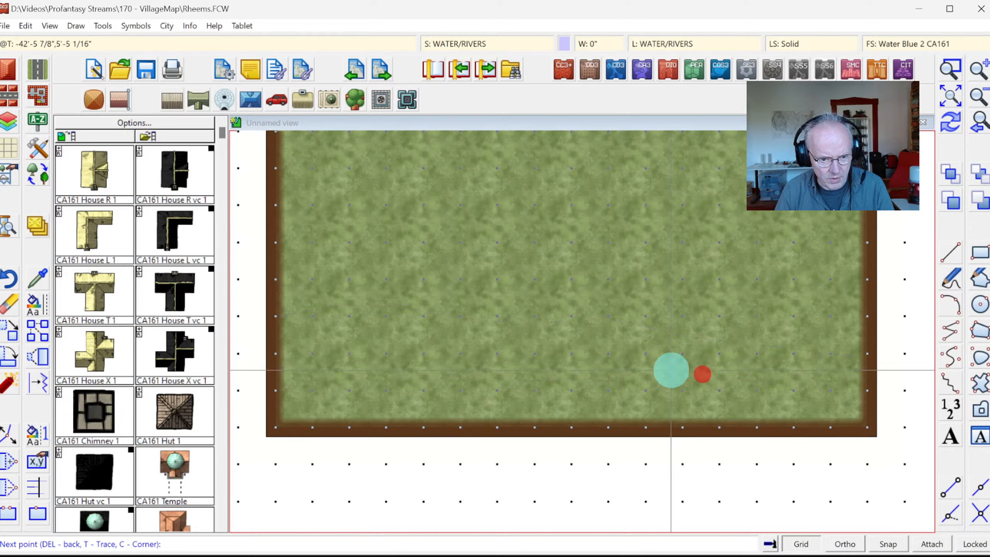
pyautogui.click(657, 366)
pyautogui.click(610, 358)
pyautogui.click(568, 356)
pyautogui.click(531, 365)
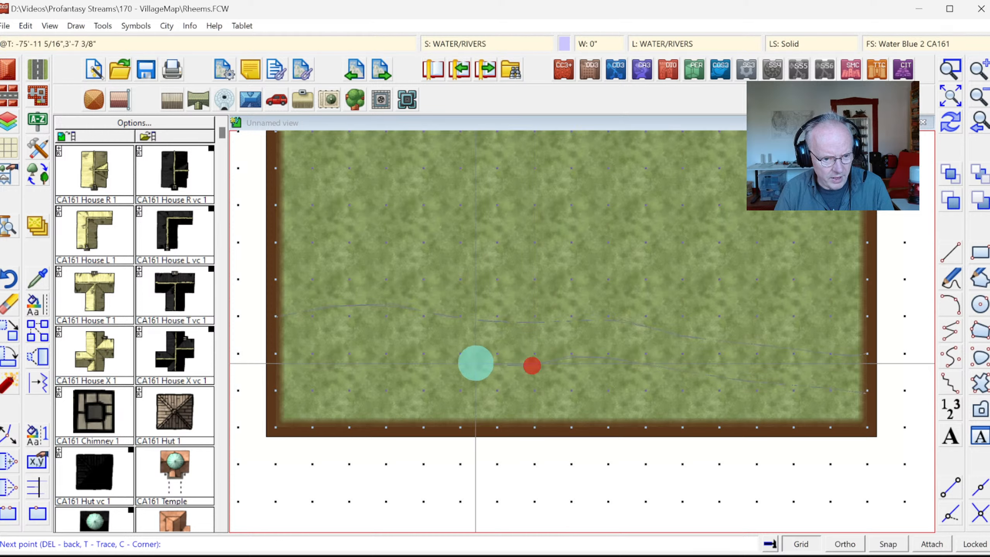
pyautogui.click(434, 354)
pyautogui.click(381, 343)
pyautogui.click(348, 338)
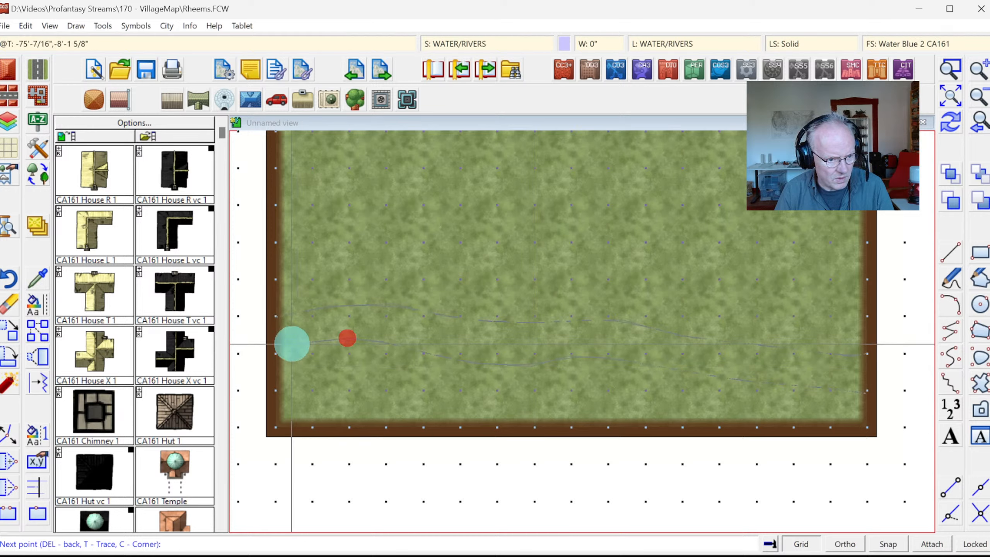
pyautogui.click(289, 348)
pyautogui.rightClick(255, 353)
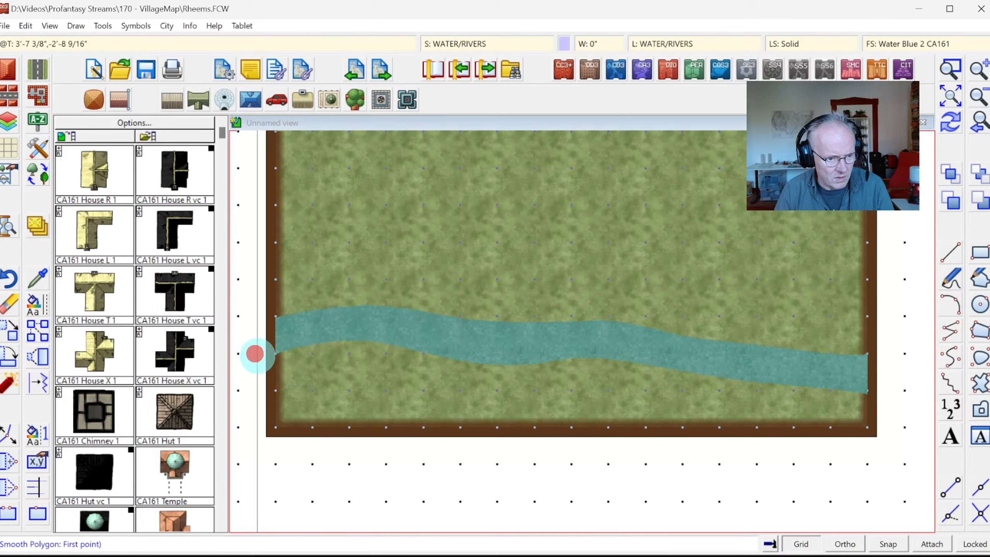
pyautogui.click(951, 124)
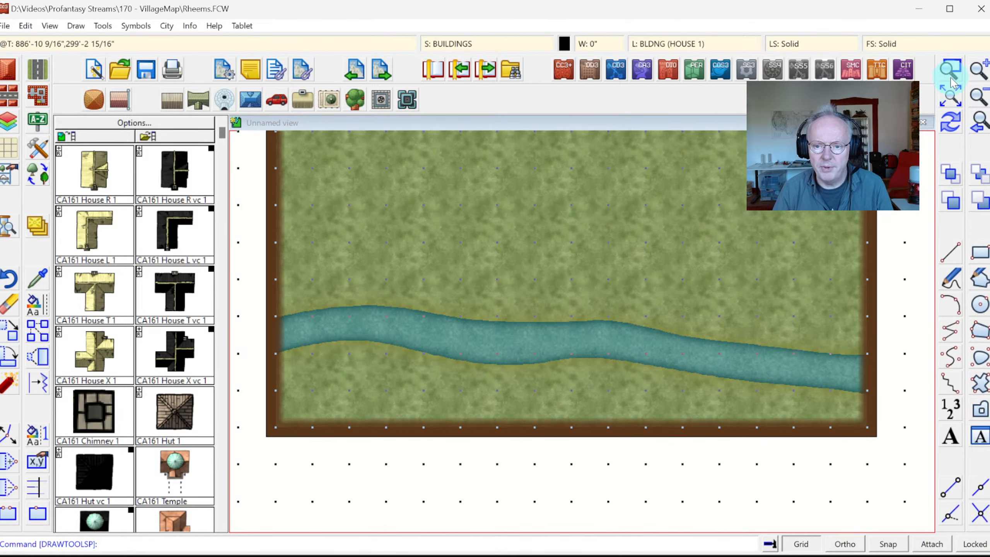
pyautogui.click(951, 98)
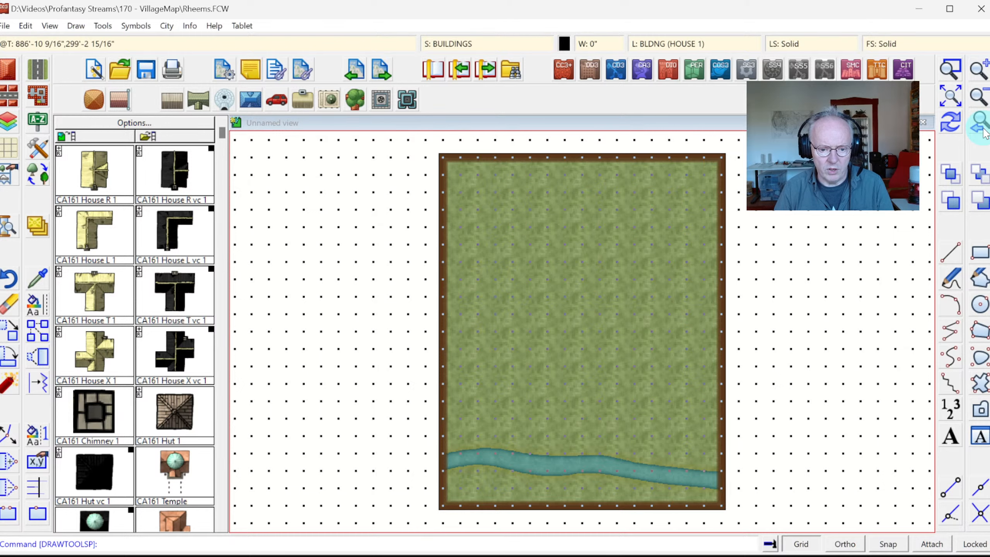
pyautogui.click(984, 131)
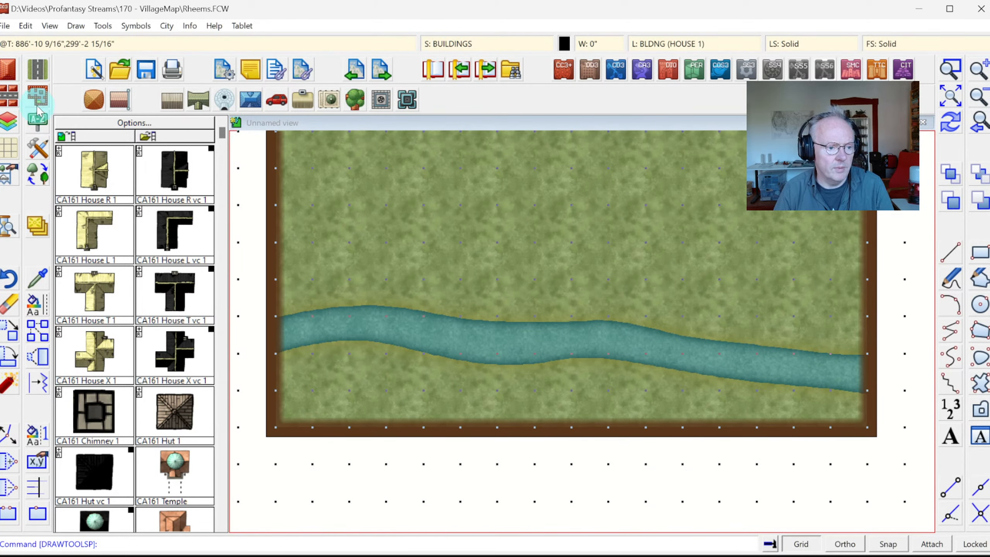
# Step: Pick the CA161 Bridge Stone symbol from the catalog and rotate it to run north-south
pyautogui.click(222, 244)
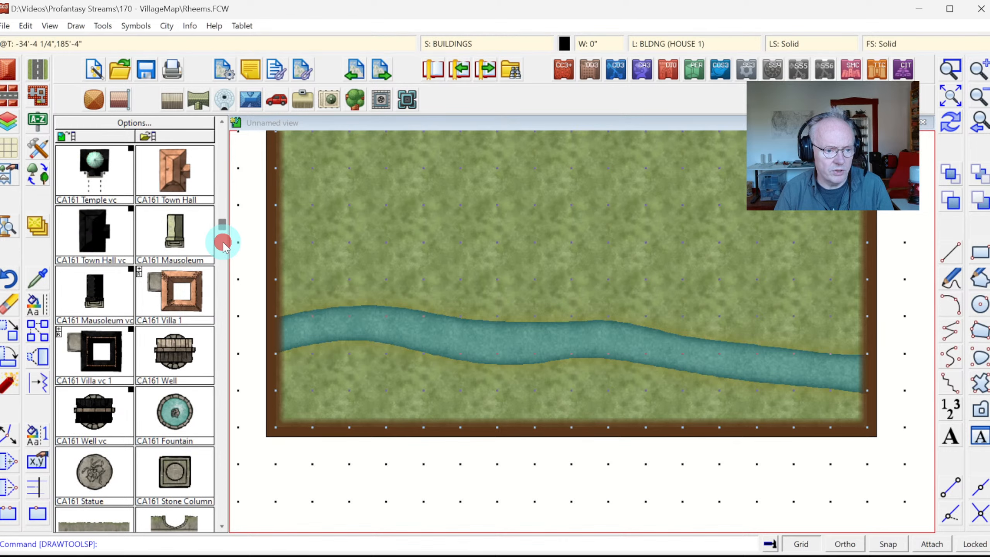
pyautogui.click(222, 375)
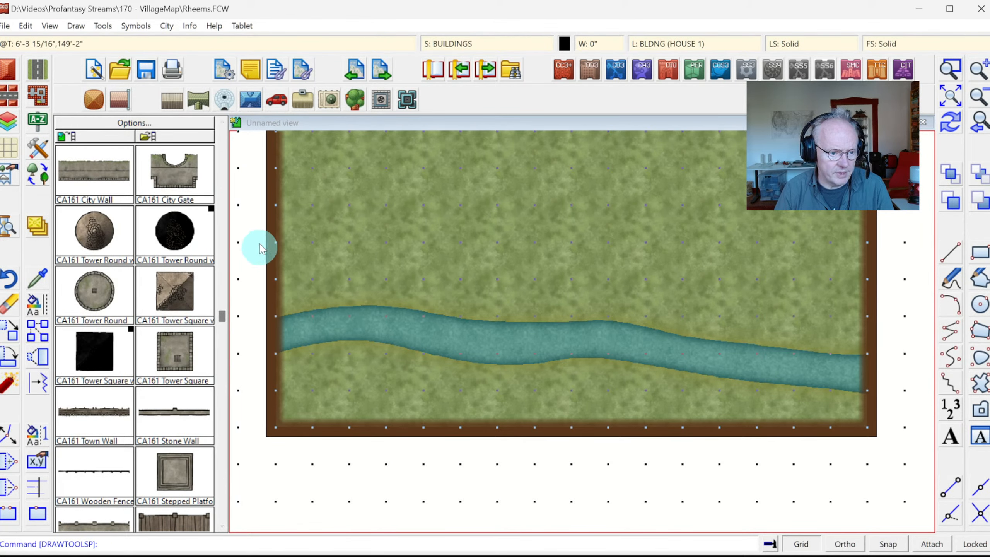
pyautogui.click(222, 526)
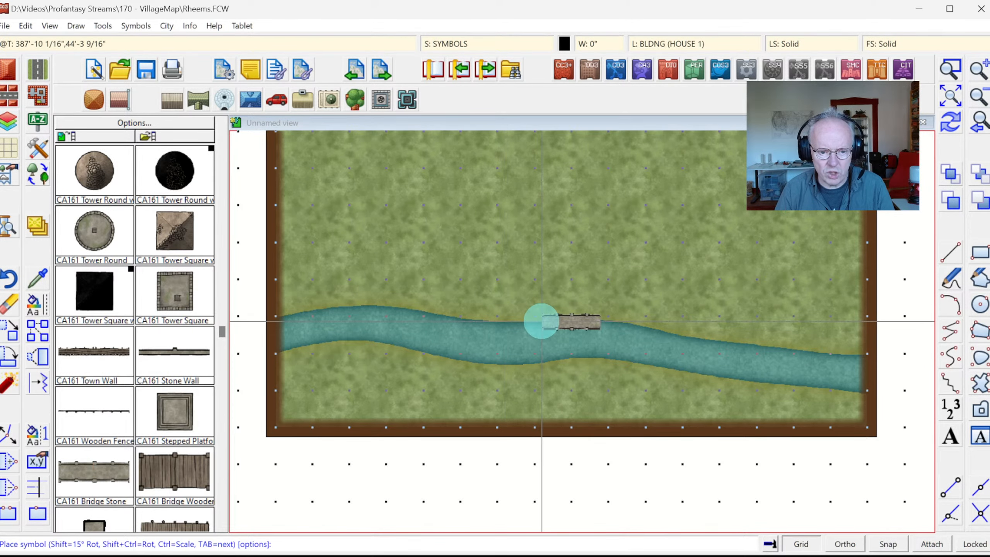
pyautogui.press('shift')
pyautogui.press('shift')
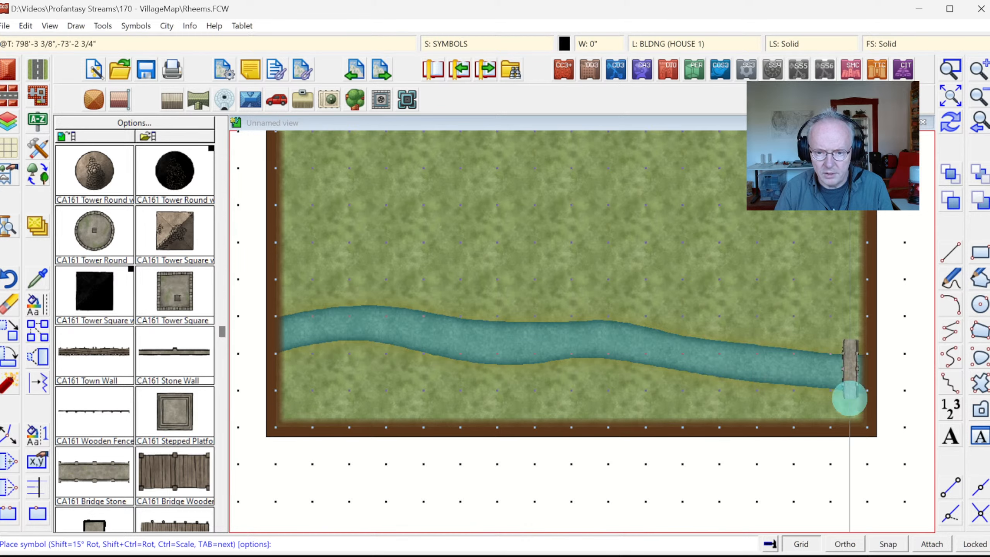
# Step: Make SYMBOLS LOW the current sheet and place the stone bridge across the middle of the river
pyautogui.click(452, 43)
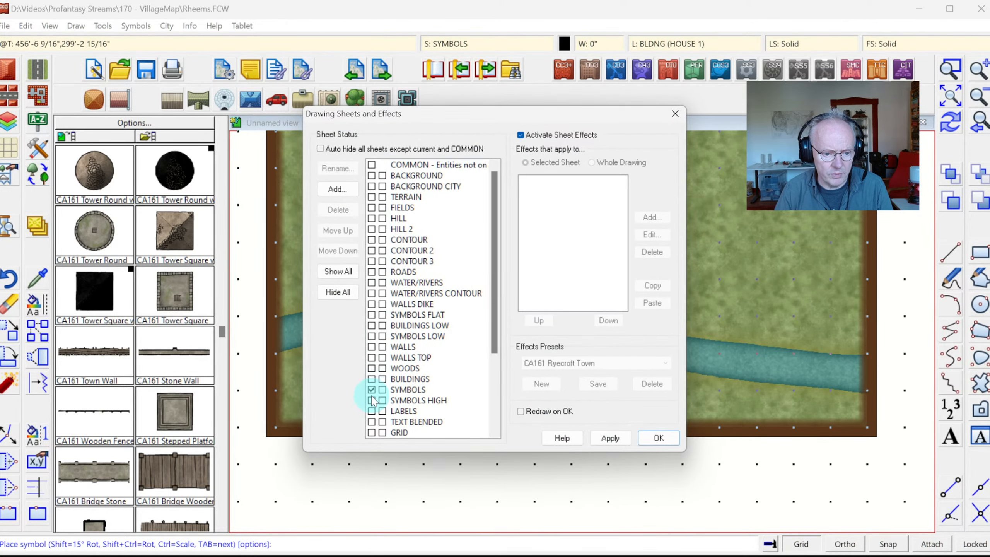
pyautogui.click(371, 336)
pyautogui.click(658, 438)
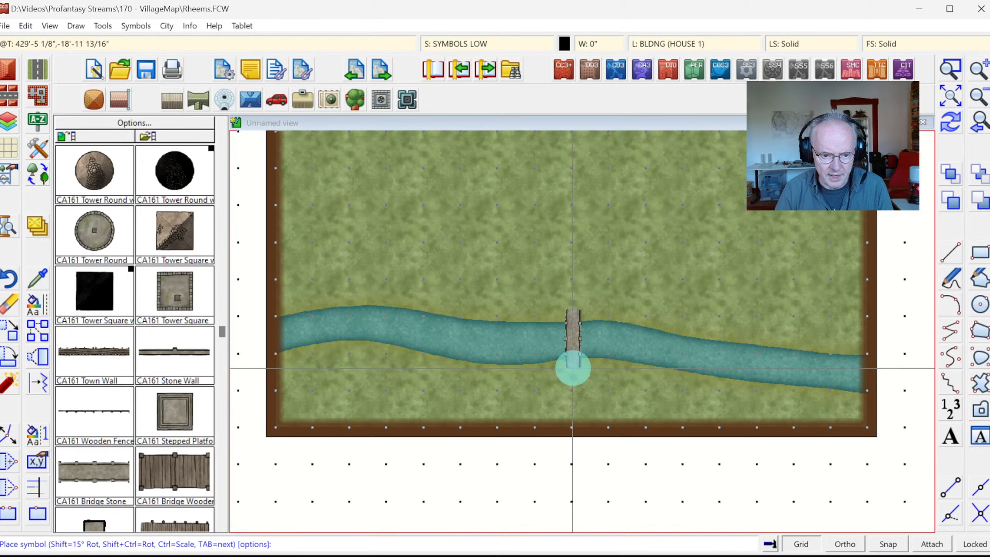
pyautogui.click(572, 368)
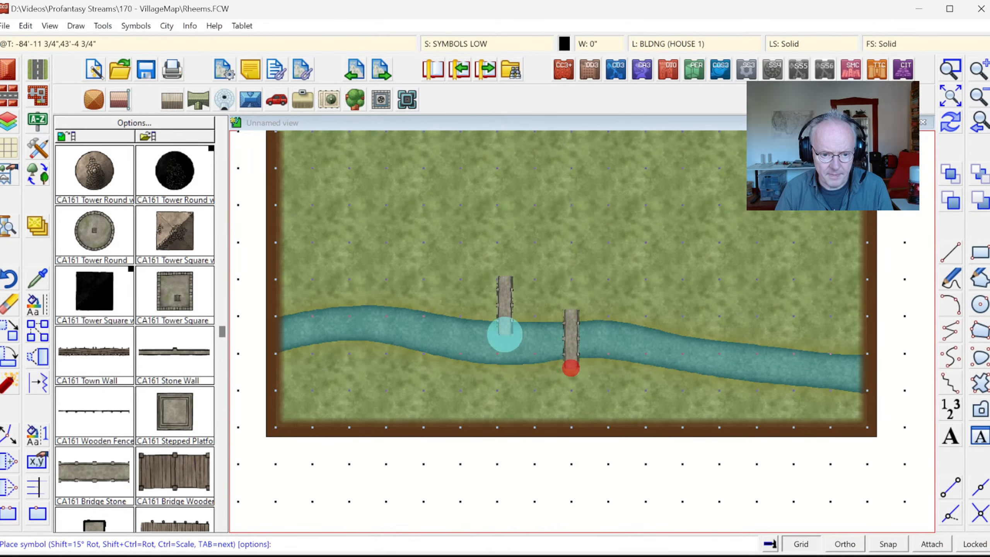
pyautogui.rightClick(491, 326)
pyautogui.click(549, 243)
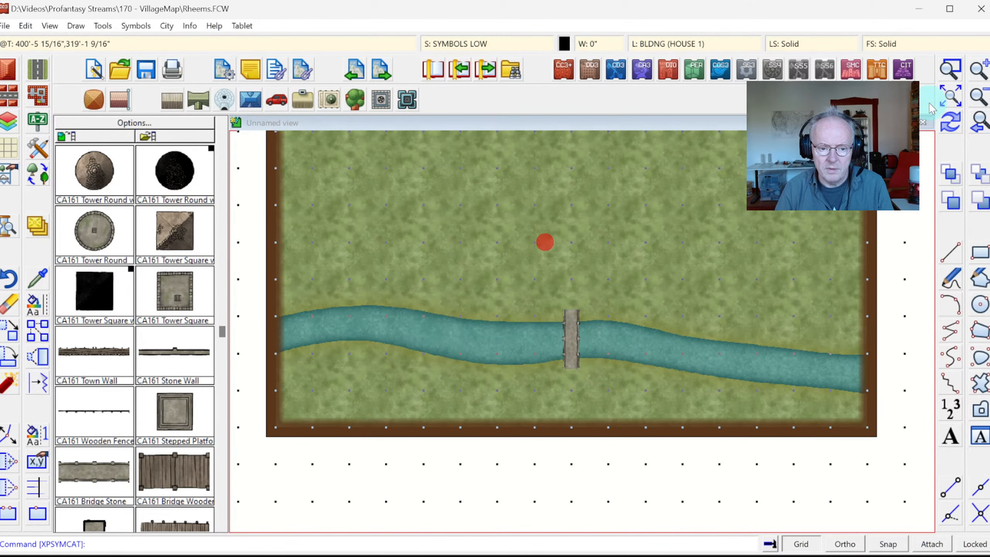
# Step: Hide the grid and resize the drawing area to a width of 400 and a height of 500
pyautogui.click(950, 95)
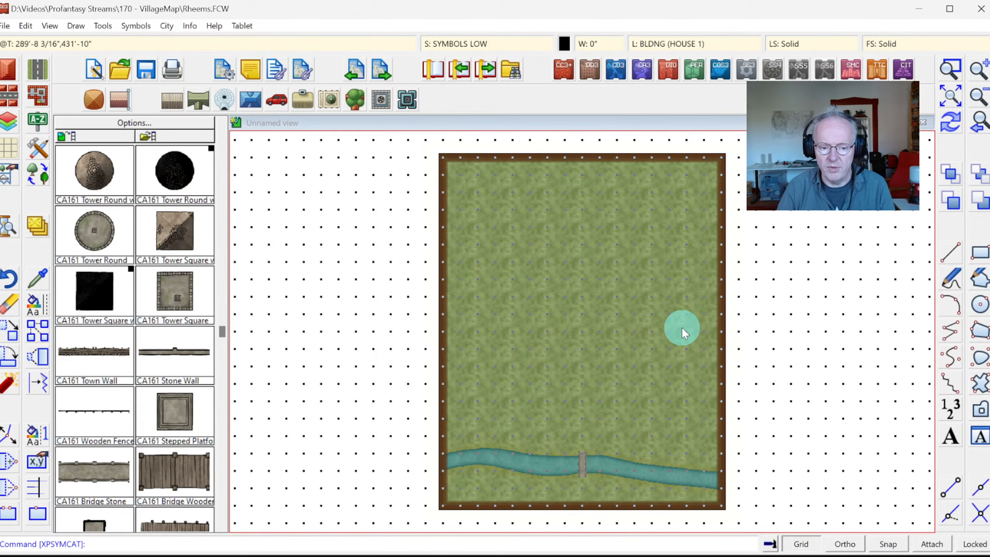
pyautogui.click(801, 544)
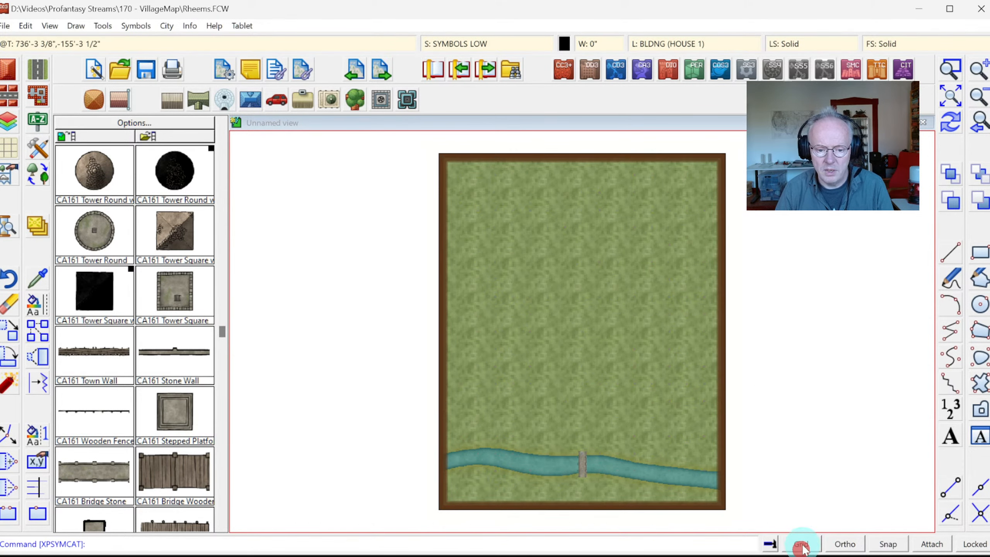
pyautogui.click(5, 26)
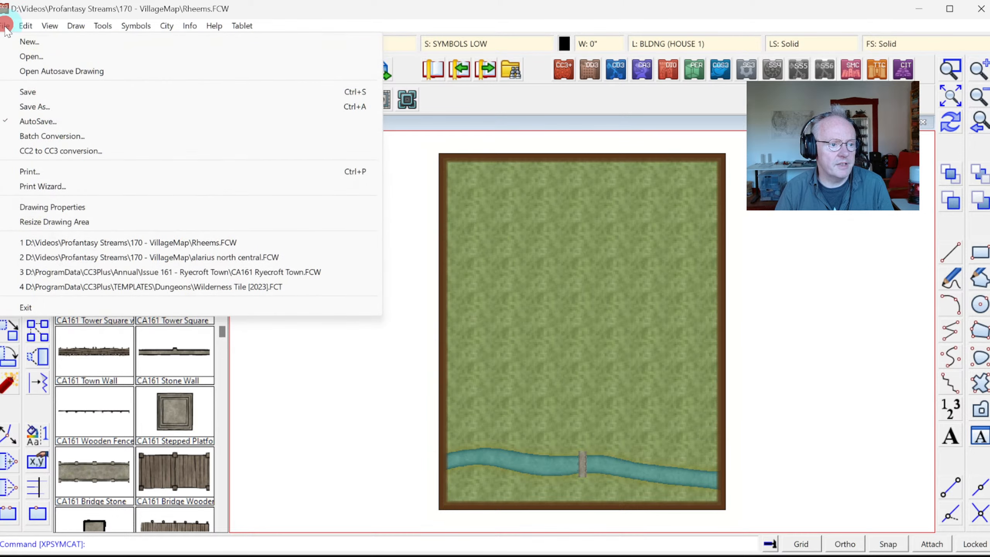
pyautogui.click(73, 222)
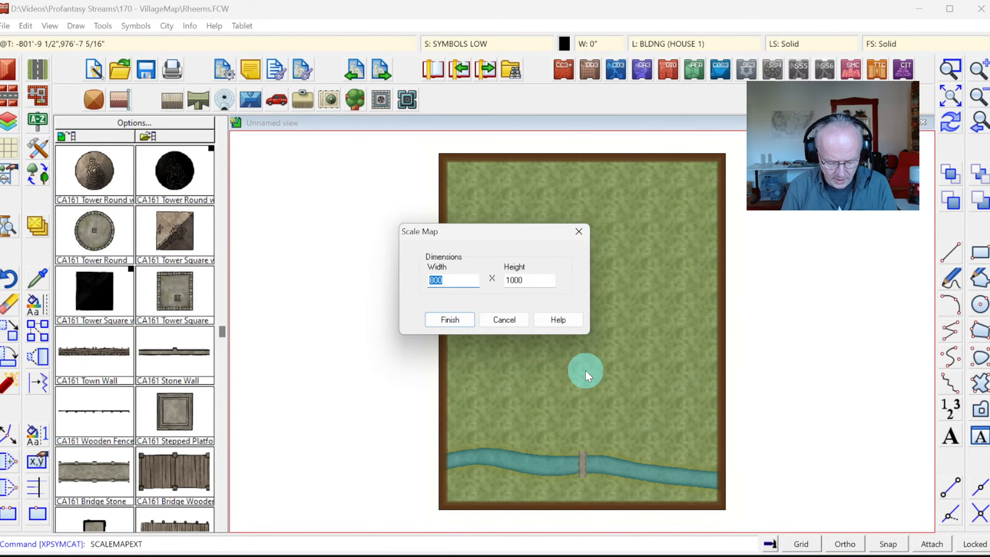
pyautogui.write('400')
pyautogui.press('Tab')
pyautogui.write('5')
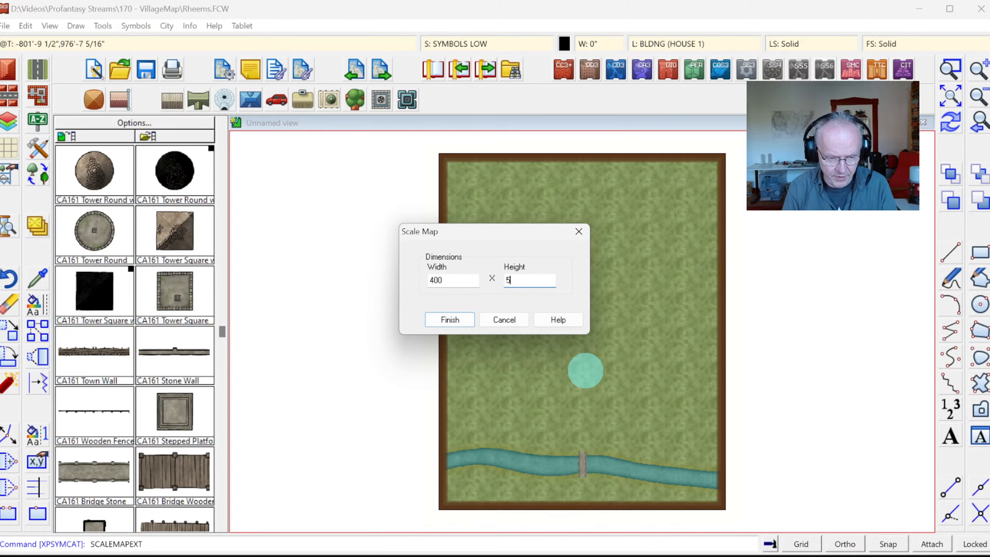
pyautogui.write('00')
pyautogui.press('Return')
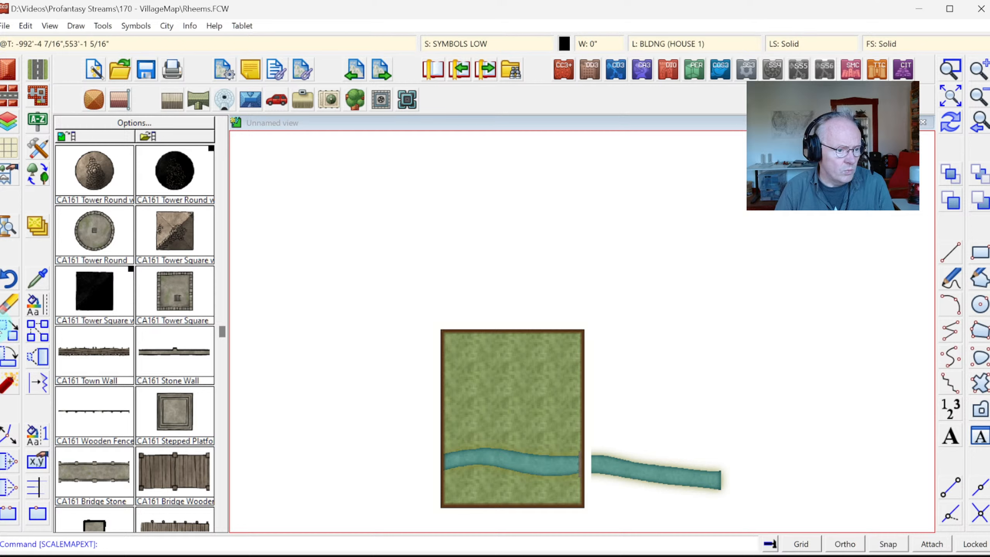
# Step: Move the river and bridge together westward and slightly south so the bridge sits at the horizontal middle of the smaller map
pyautogui.click(10, 332)
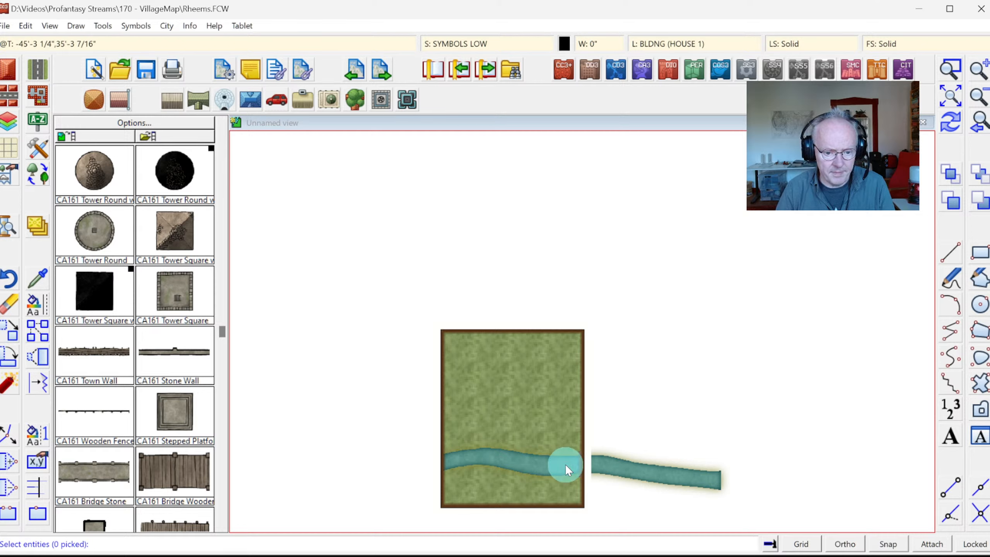
pyautogui.click(575, 460)
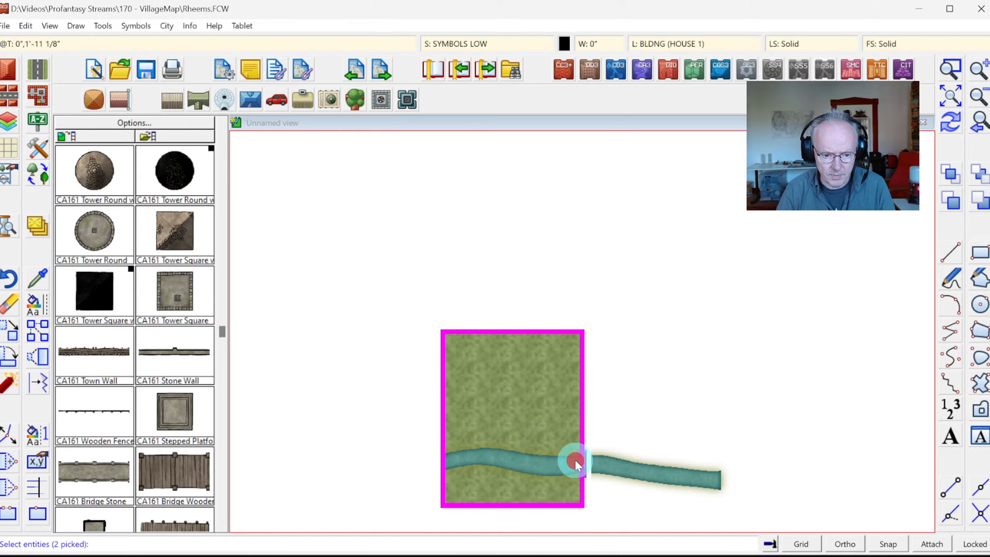
pyautogui.click(573, 459)
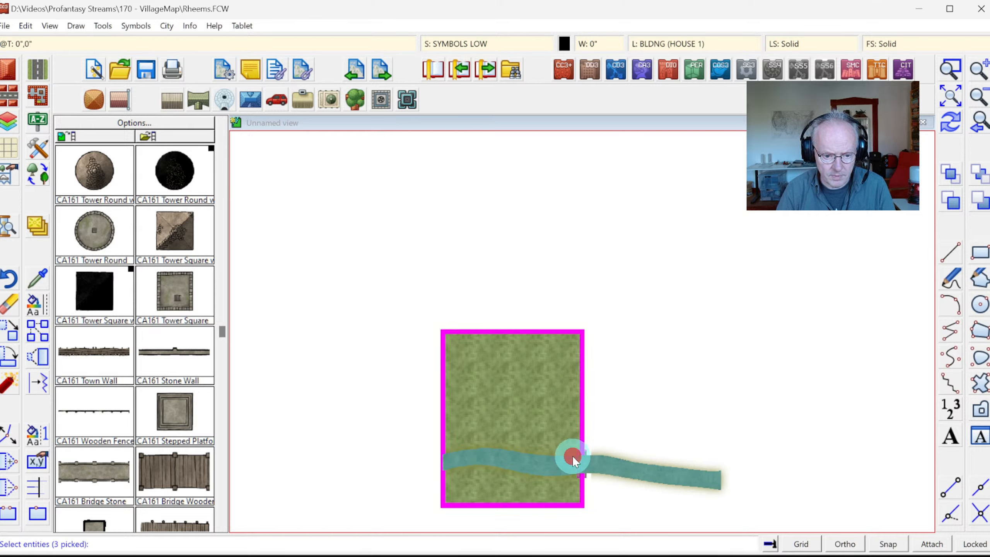
pyautogui.click(584, 429)
pyautogui.click(951, 122)
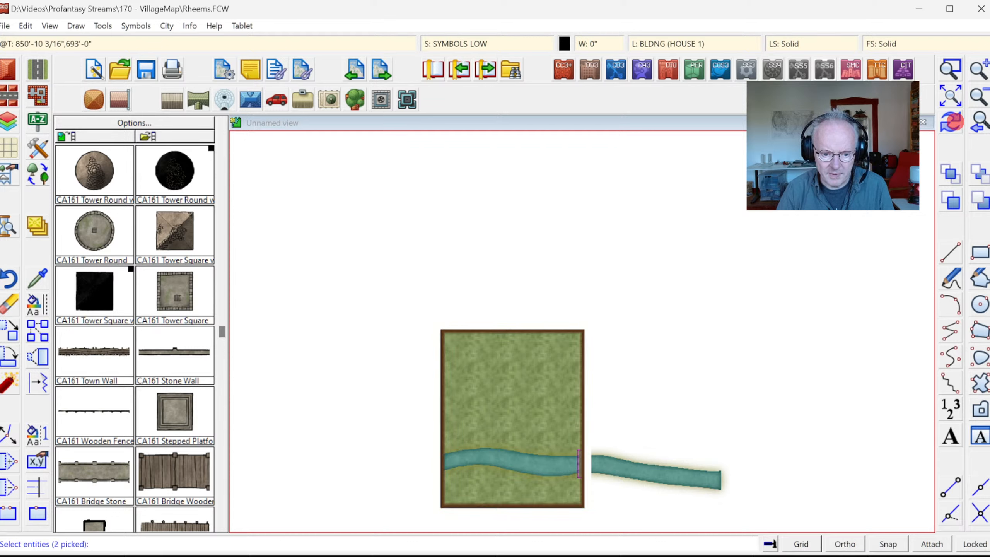
pyautogui.rightClick(637, 354)
pyautogui.click(593, 454)
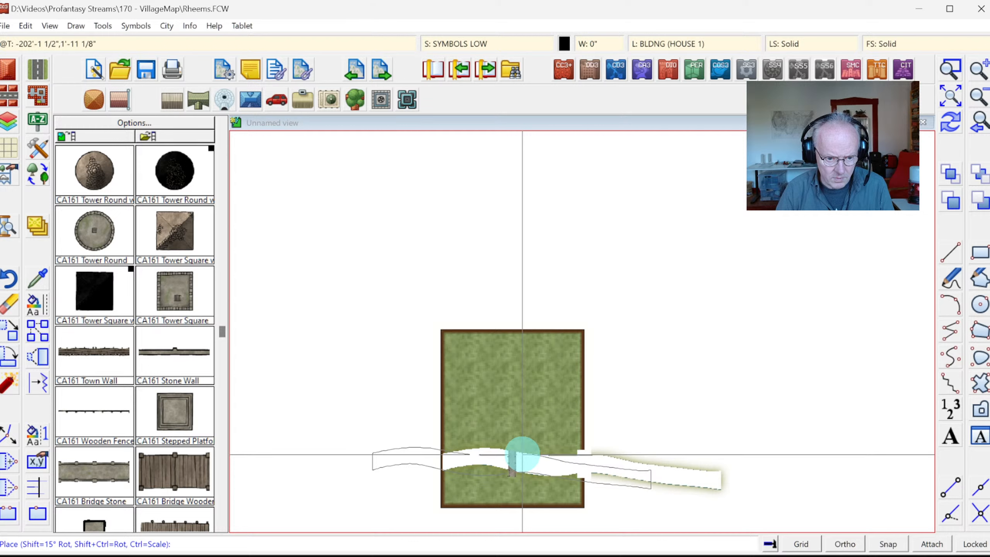
pyautogui.click(522, 467)
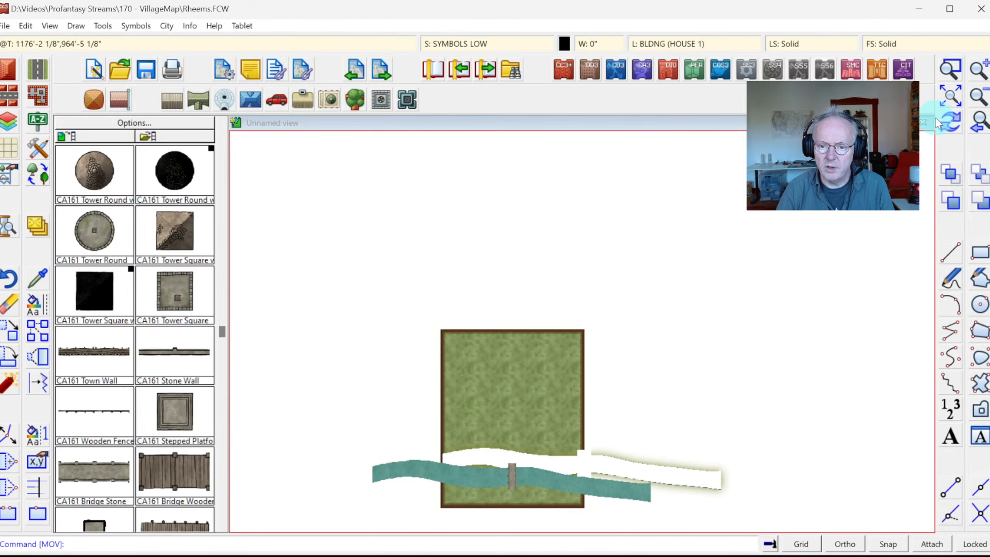
pyautogui.click(951, 122)
pyautogui.click(951, 69)
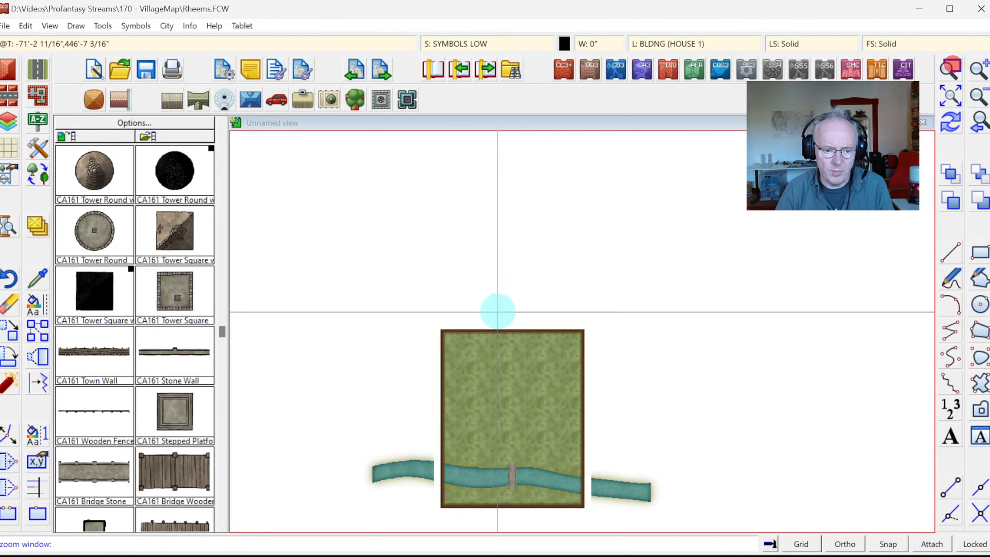
pyautogui.click(422, 317)
pyautogui.click(612, 525)
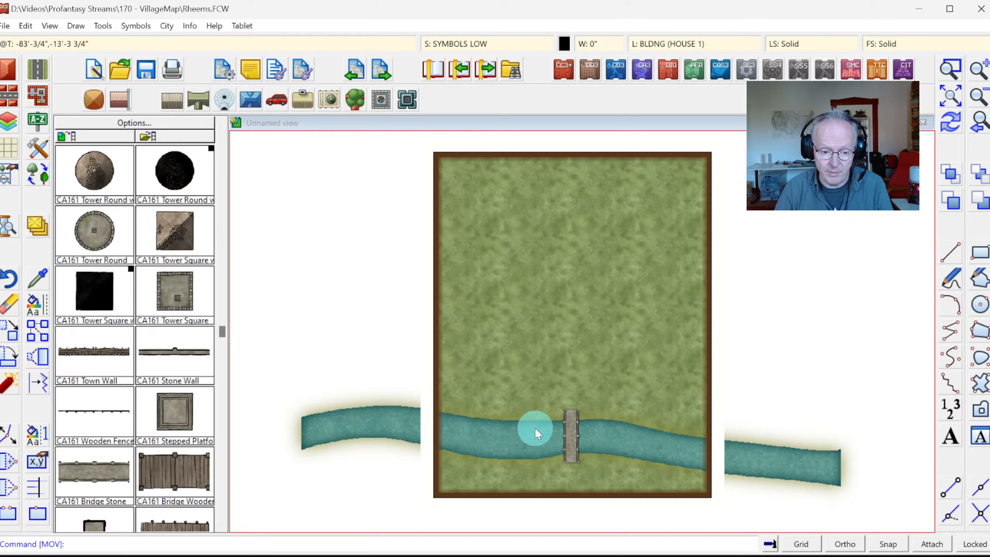
pyautogui.rightClick(37, 356)
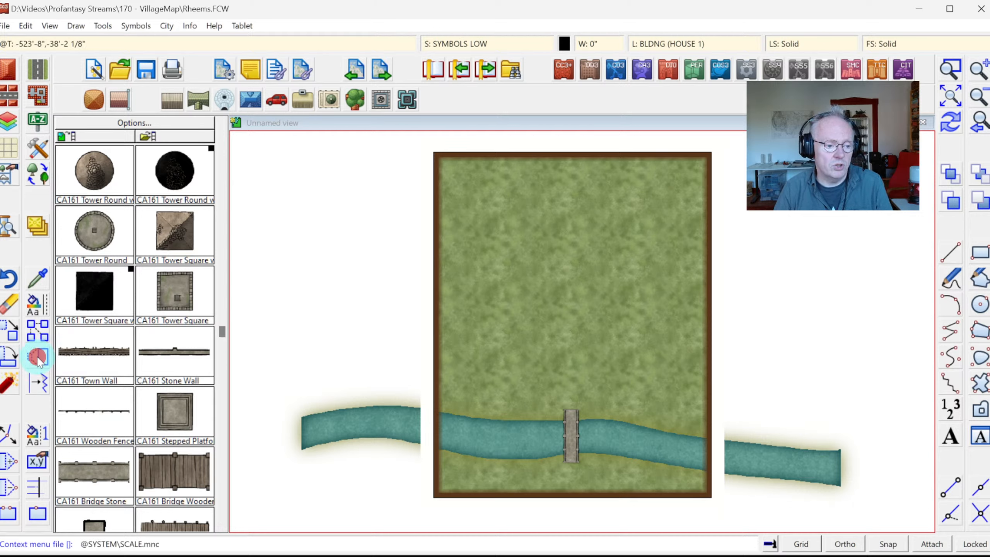
pyautogui.click(100, 402)
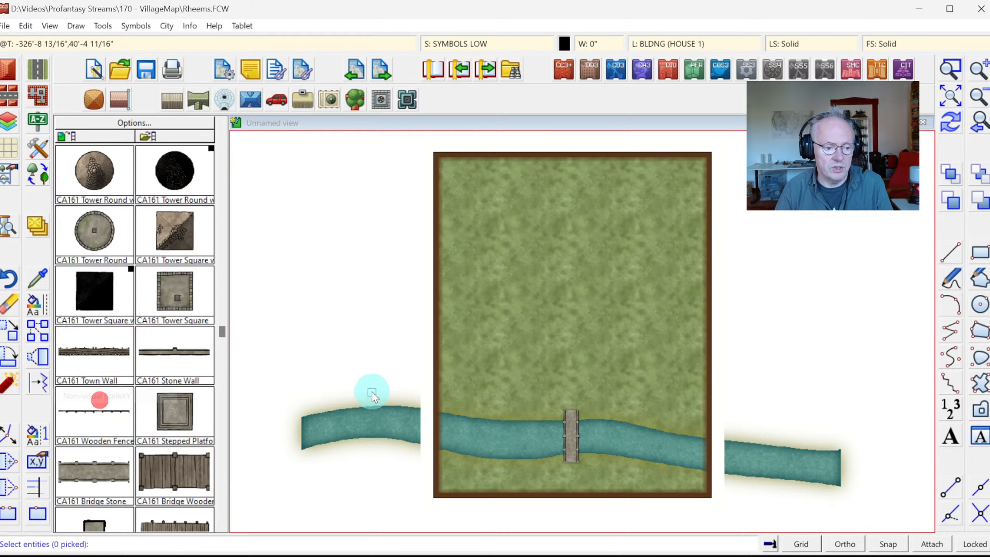
pyautogui.click(507, 419)
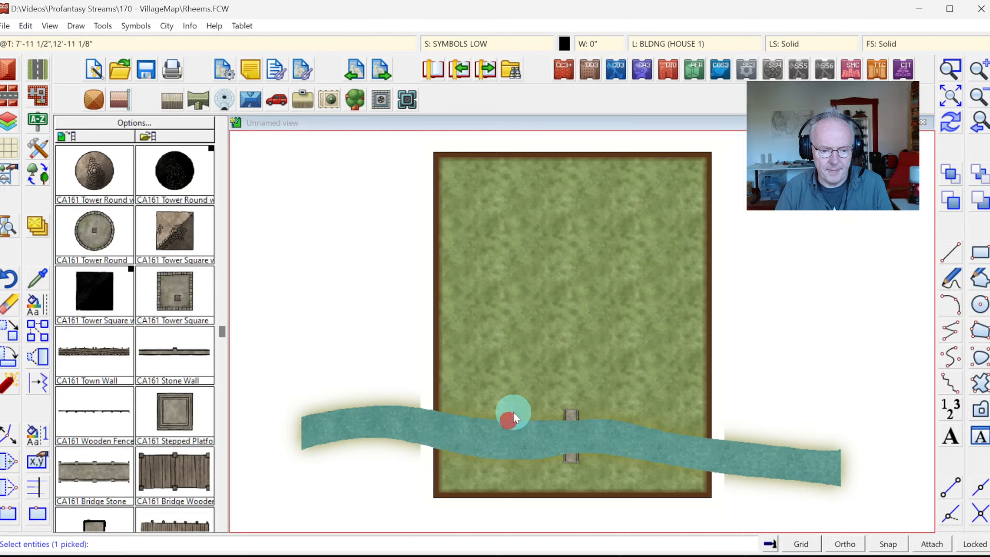
pyautogui.press('d')
pyautogui.rightClick(532, 300)
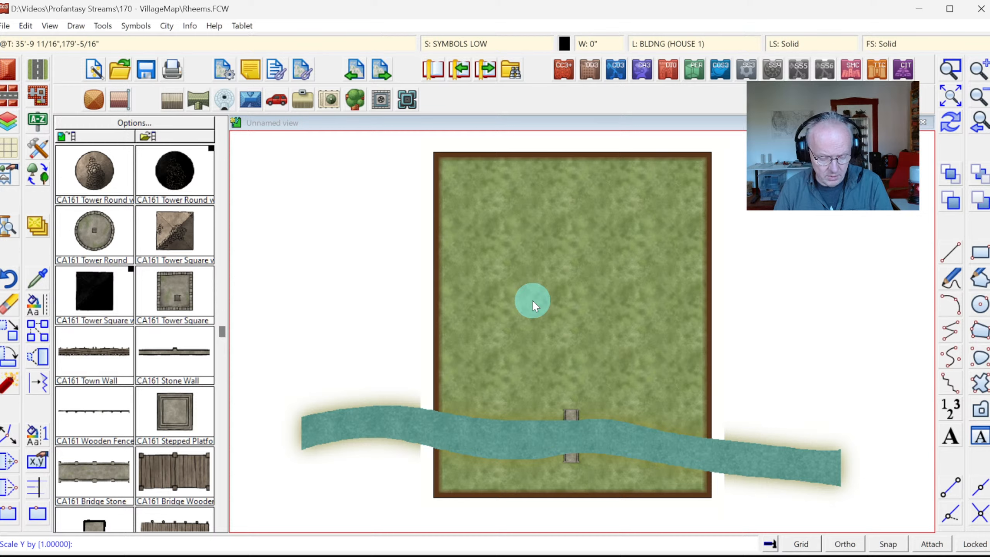
pyautogui.press('Return')
# Step: Scale the river by 0.5 in X and 1 in Y around the bridge's center, and inspect the redrawn river up close
pyautogui.rightClick(517, 380)
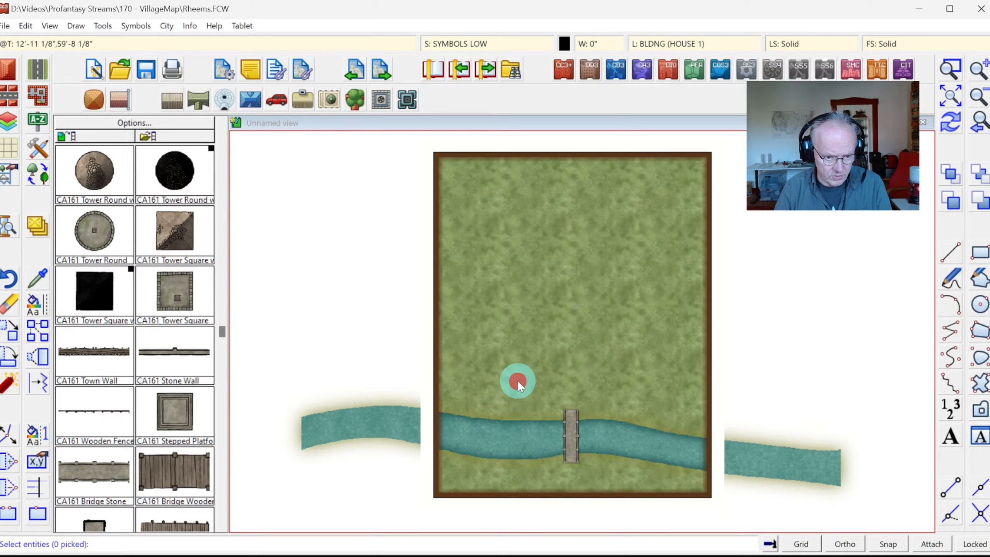
pyautogui.click(507, 421)
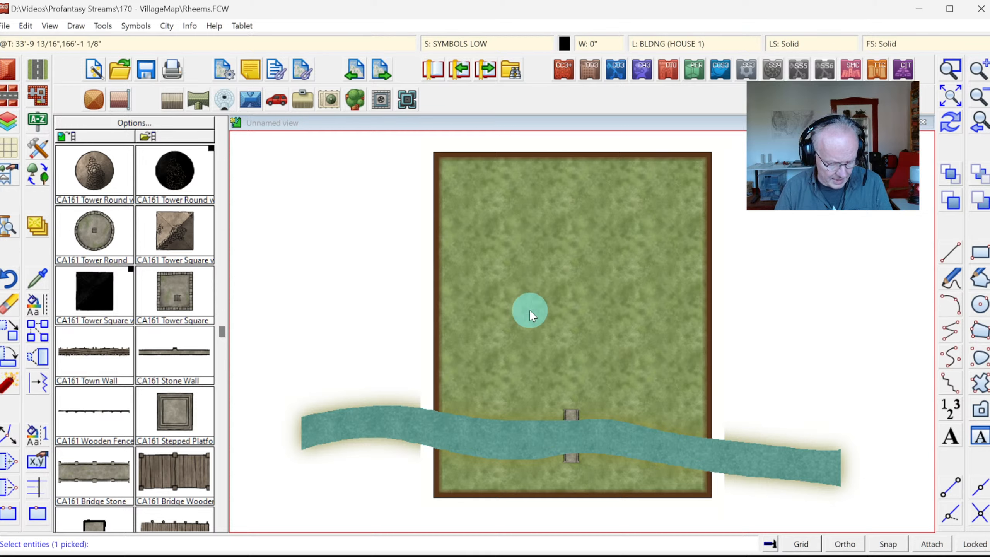
pyautogui.press('d')
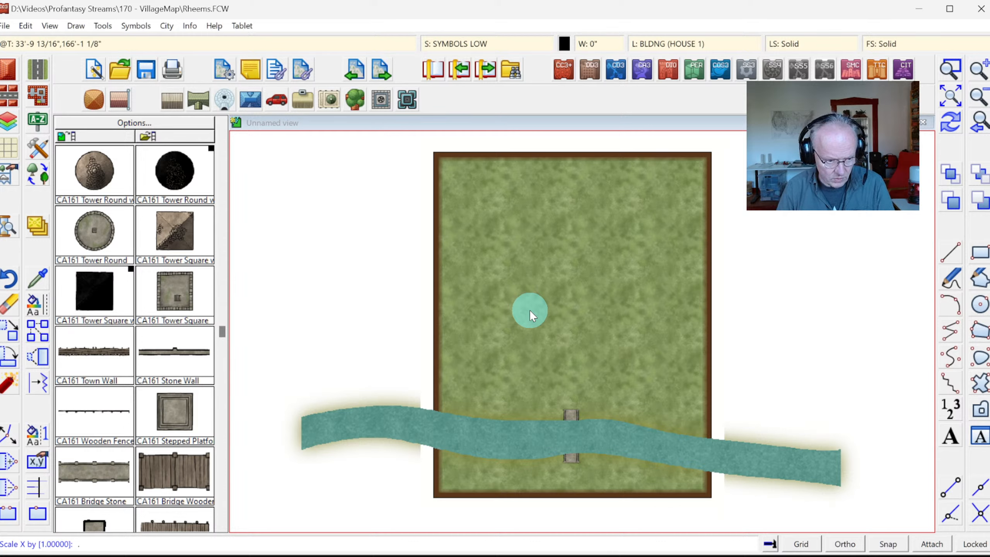
pyautogui.write('.5')
pyautogui.press('Return')
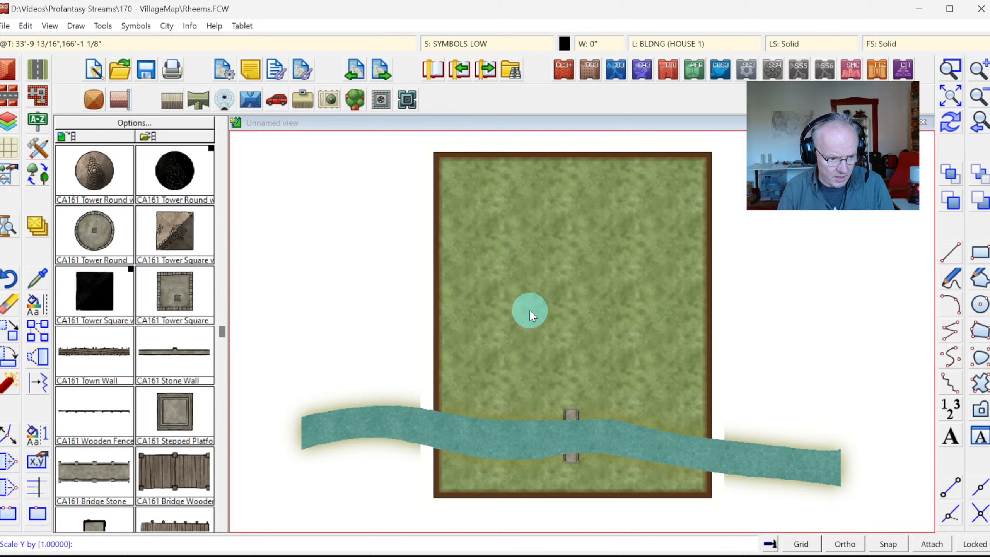
pyautogui.press('Return')
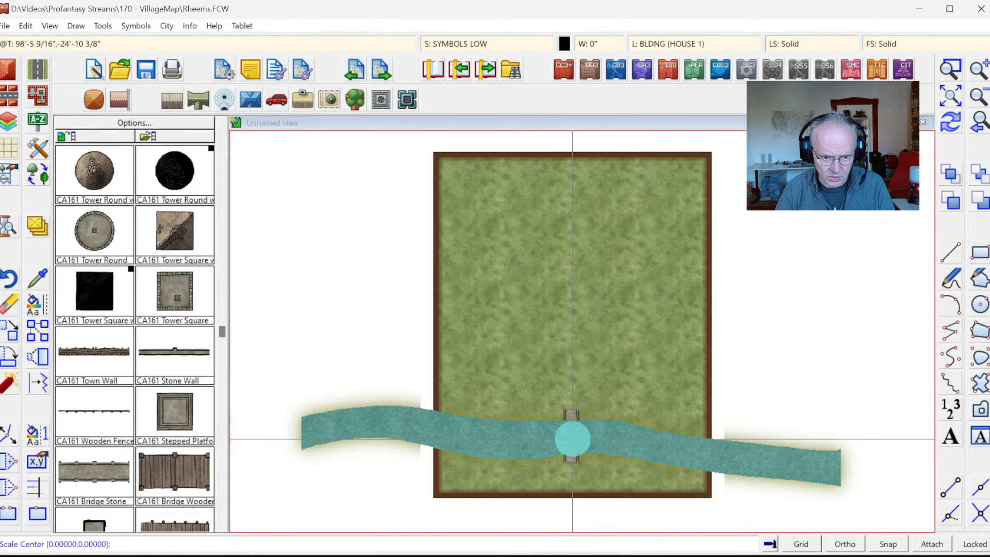
pyautogui.click(570, 435)
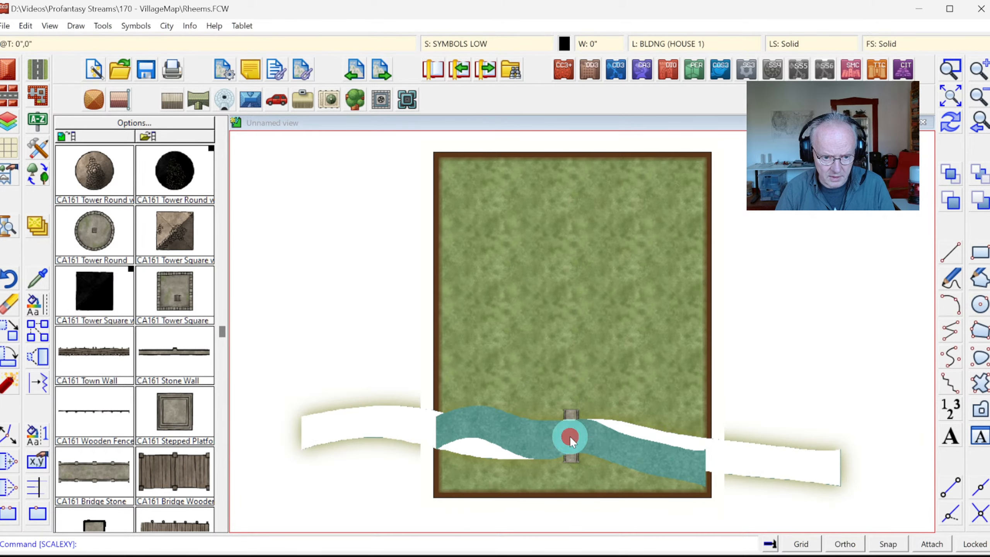
pyautogui.click(950, 119)
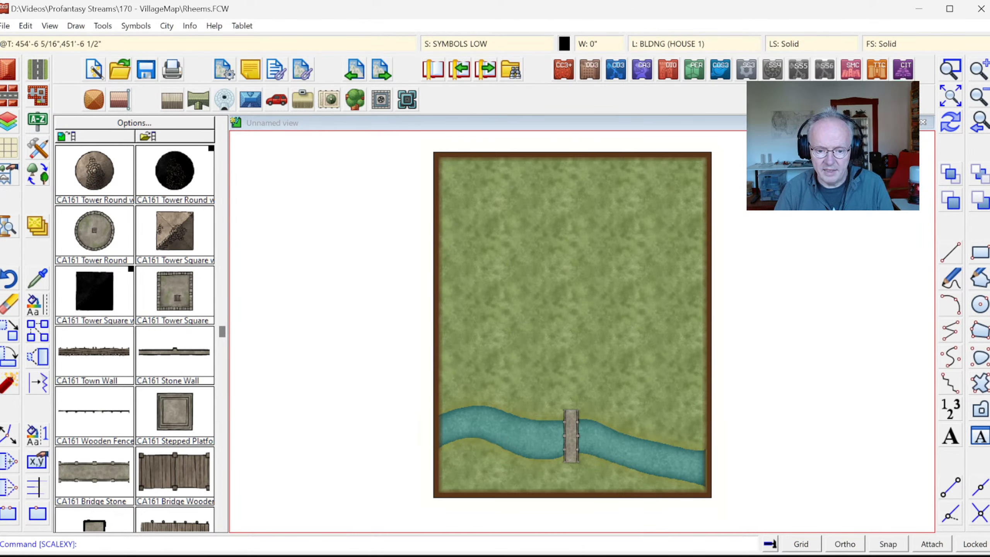
pyautogui.click(949, 69)
pyautogui.click(403, 385)
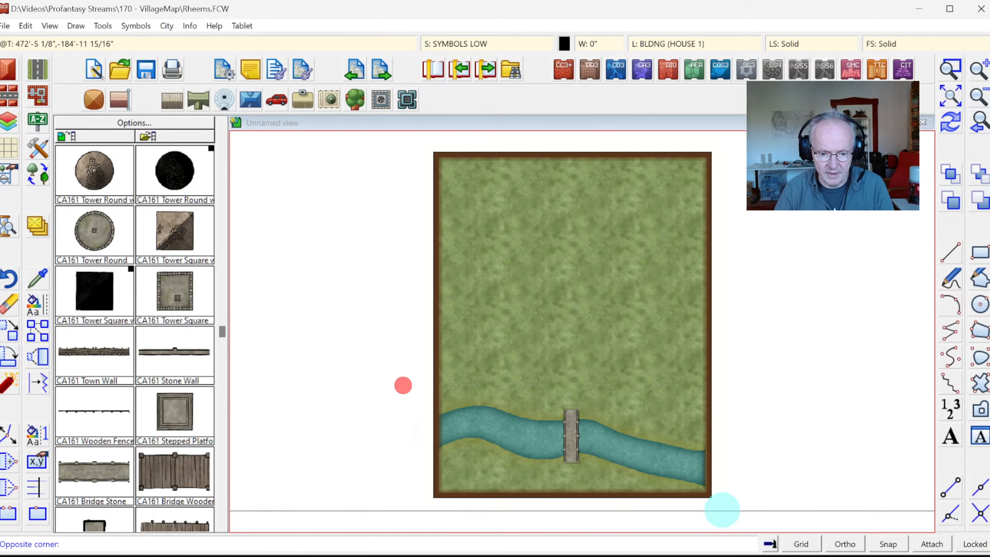
pyautogui.click(725, 509)
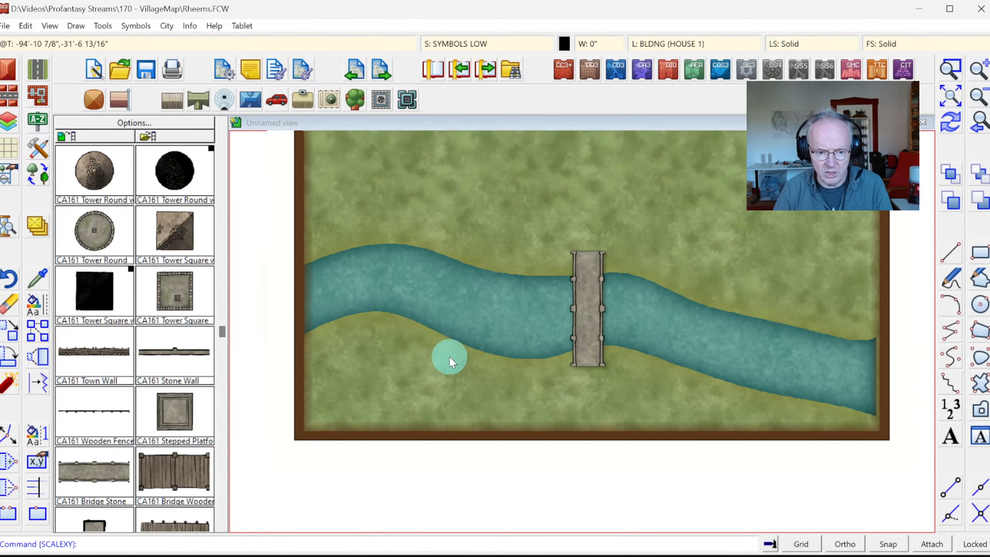
# Step: Start a Terrain, Hill area just off the map's west edge and trace the valley's western side northward to its narrow head
pyautogui.click(958, 99)
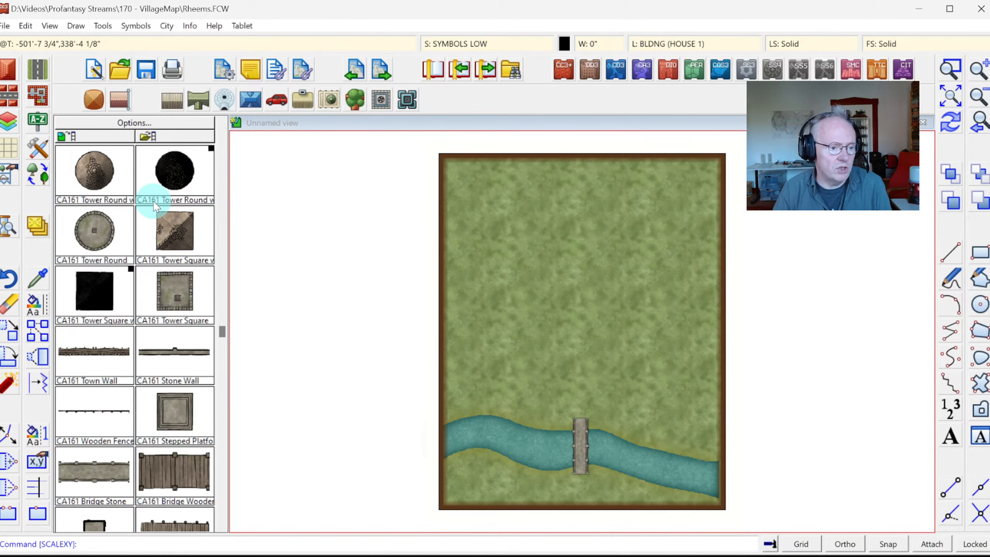
pyautogui.click(40, 151)
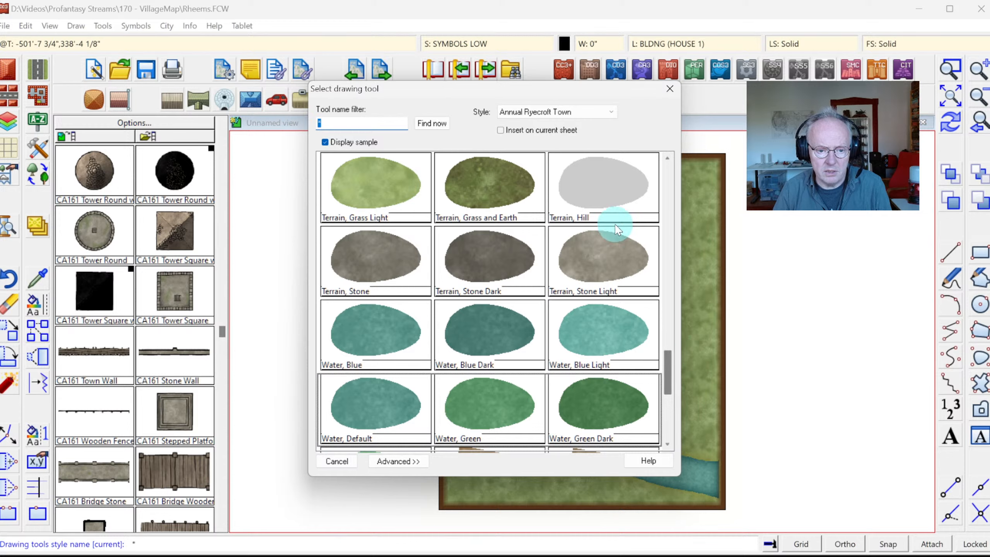
pyautogui.click(597, 187)
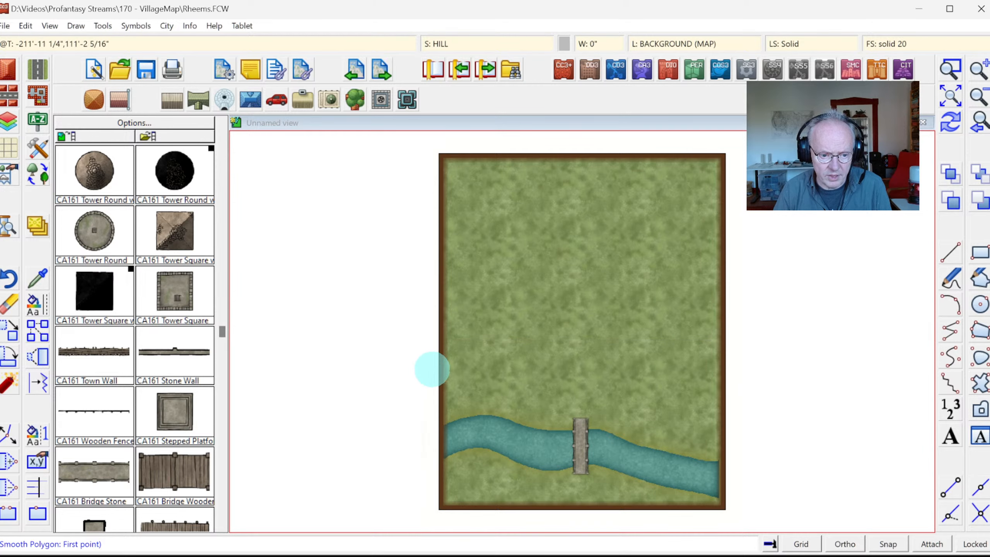
pyautogui.click(430, 375)
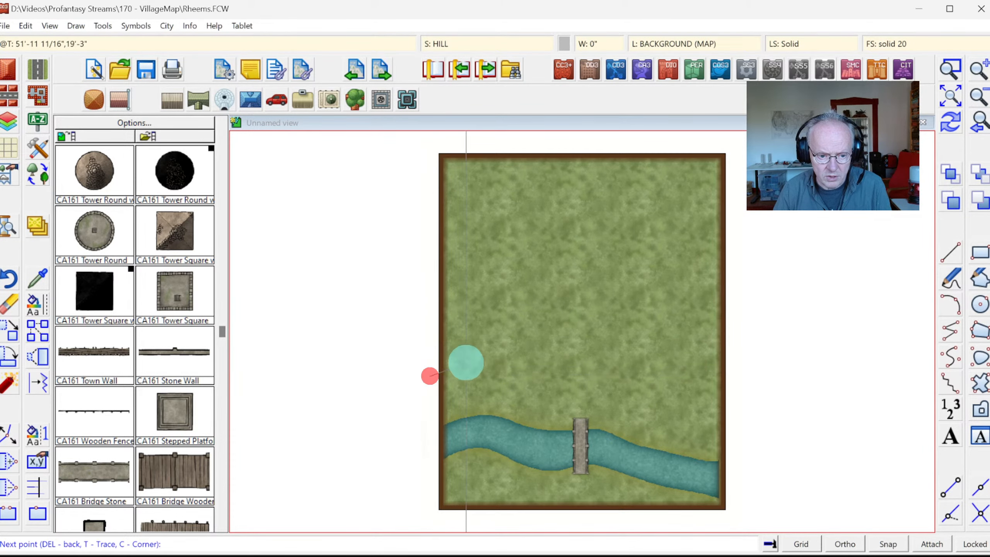
pyautogui.click(482, 361)
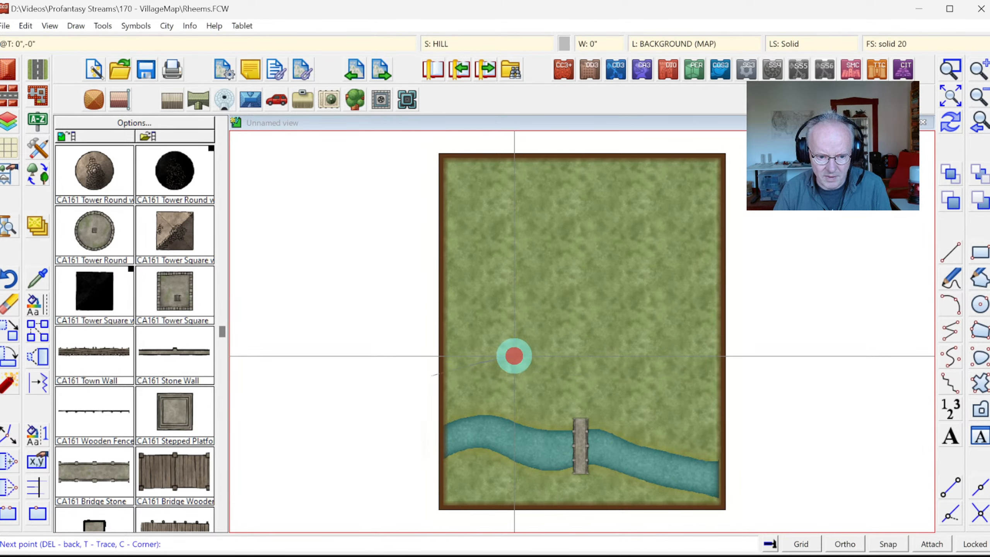
pyautogui.click(530, 347)
pyautogui.click(549, 330)
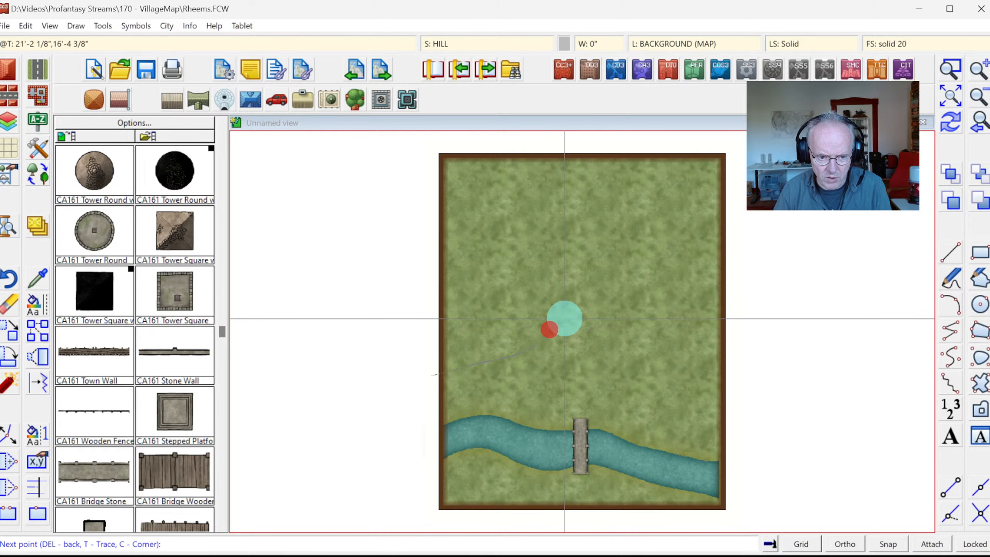
pyautogui.click(563, 318)
pyautogui.click(568, 309)
pyautogui.click(578, 285)
pyautogui.click(576, 265)
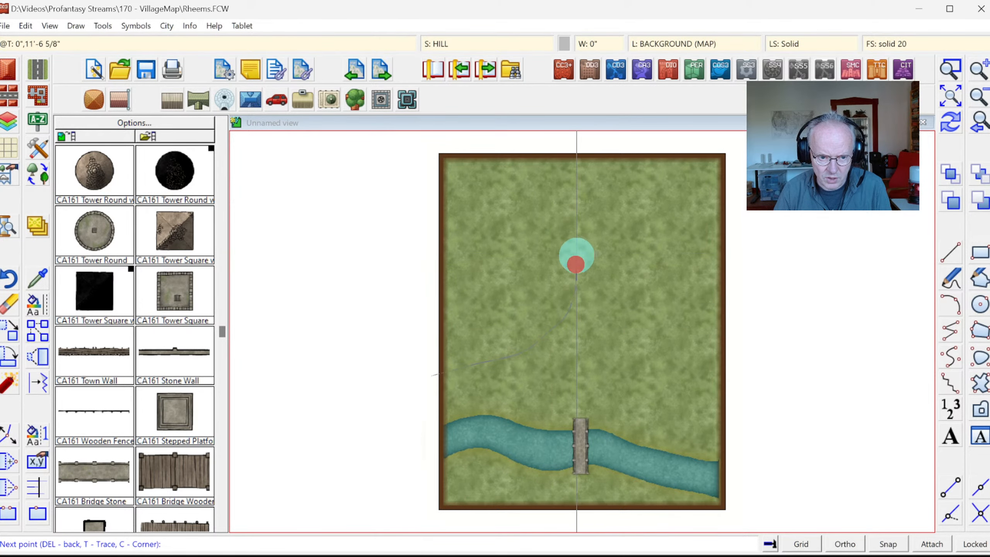
pyautogui.click(574, 231)
pyautogui.click(573, 214)
pyautogui.click(575, 201)
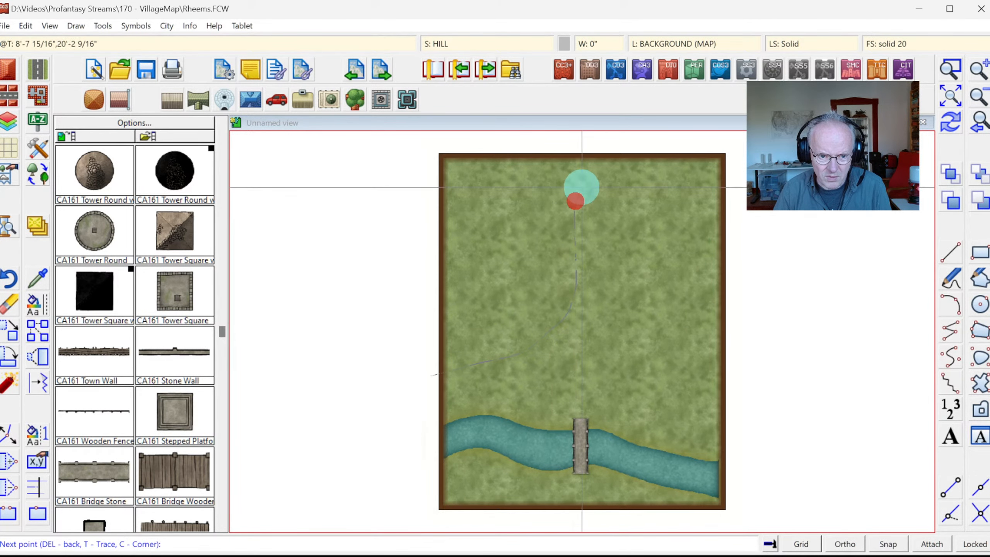
pyautogui.click(581, 186)
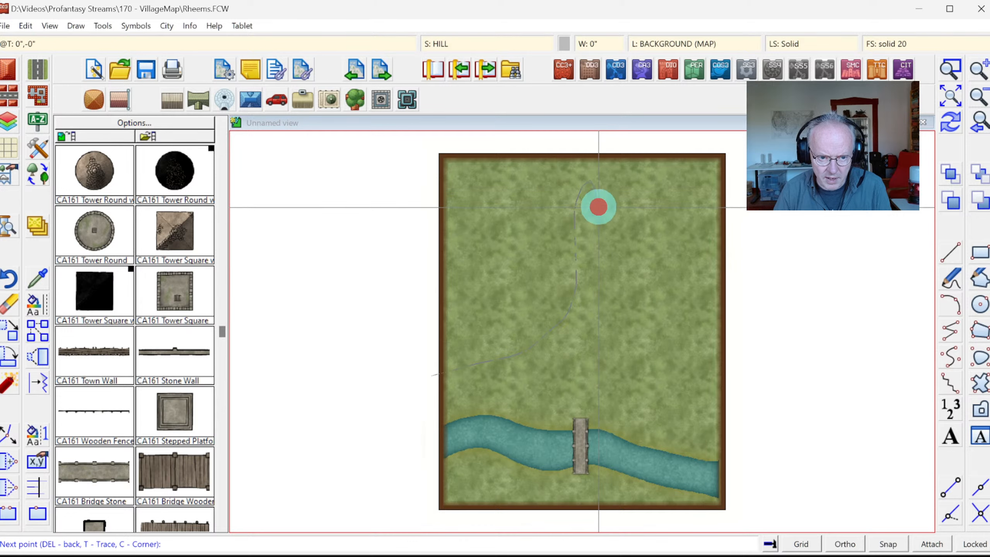
# Step: Trace the valley's eastern side from the narrow head southward, curving out toward the map's east edge above the river
pyautogui.click(599, 222)
pyautogui.click(604, 258)
pyautogui.click(606, 288)
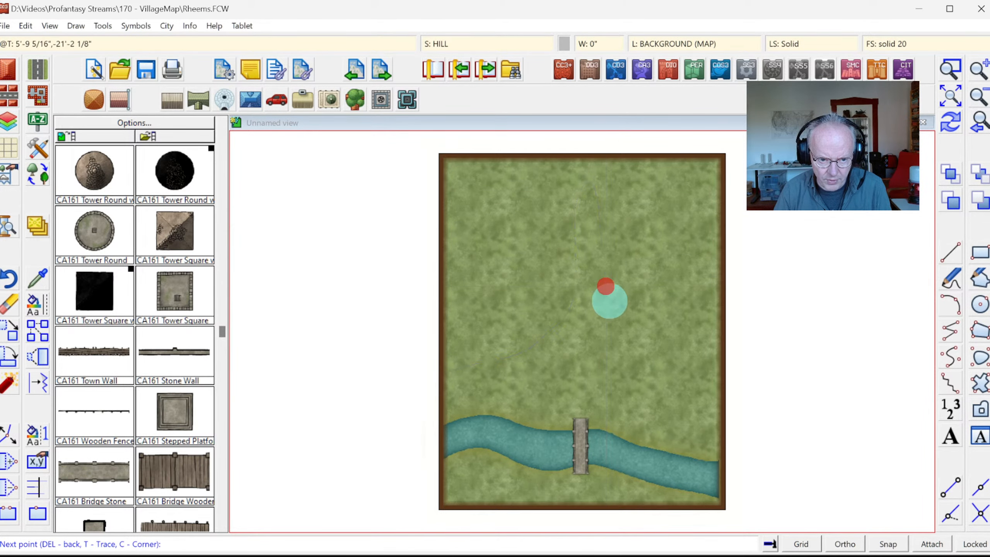
pyautogui.click(617, 330)
pyautogui.click(630, 346)
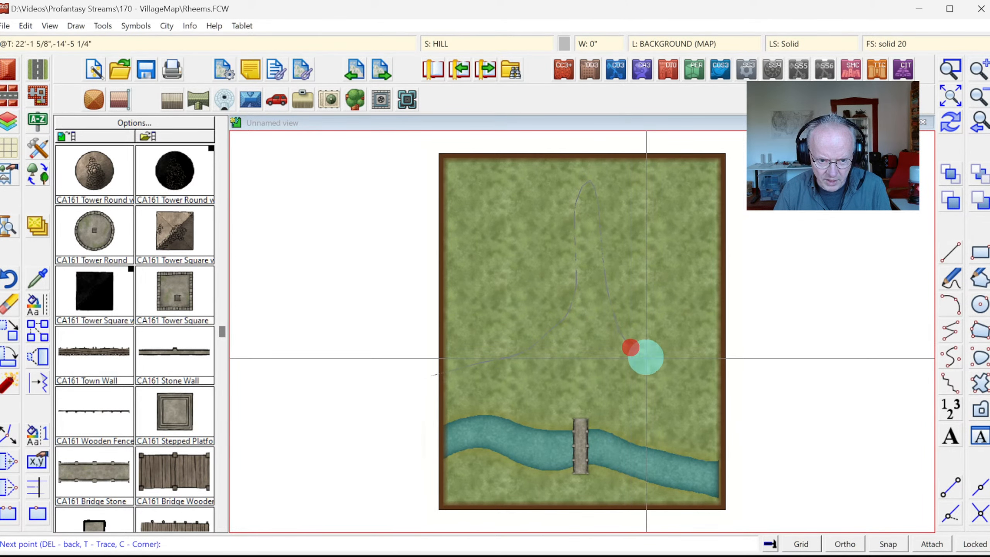
pyautogui.click(647, 359)
pyautogui.click(684, 377)
pyautogui.click(707, 387)
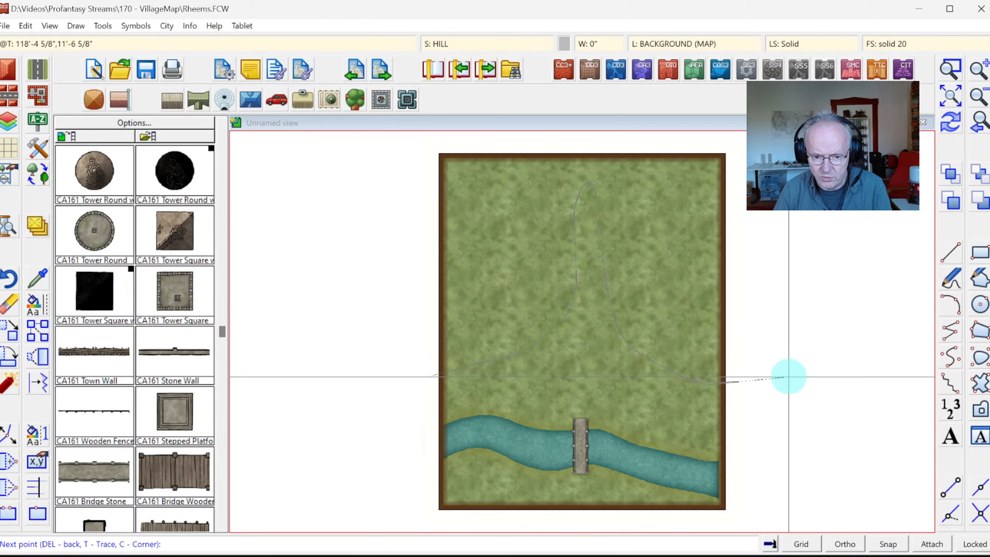
# Step: Extend the hill outline outside the map's east side and up past the northeast corner
pyautogui.click(794, 384)
pyautogui.click(813, 377)
pyautogui.click(819, 326)
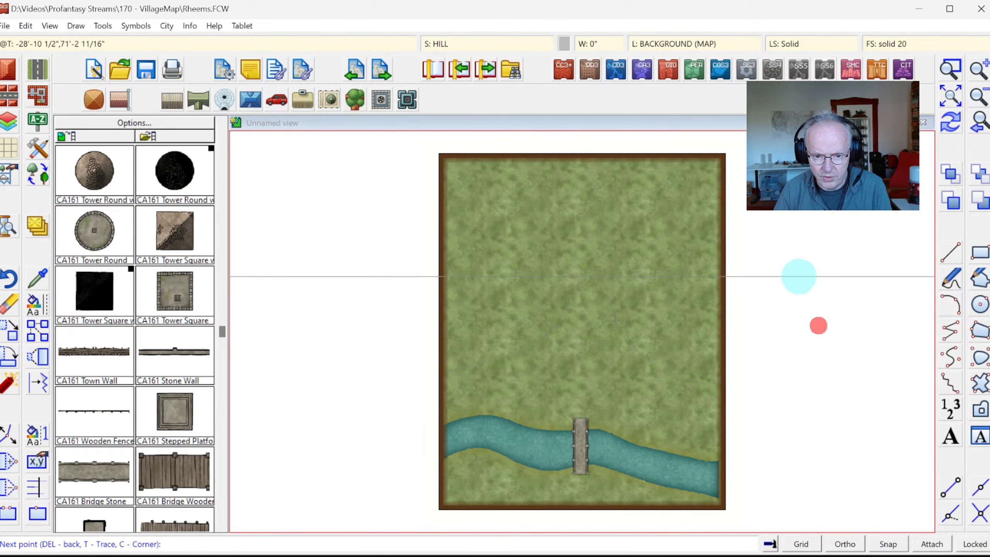
pyautogui.click(810, 230)
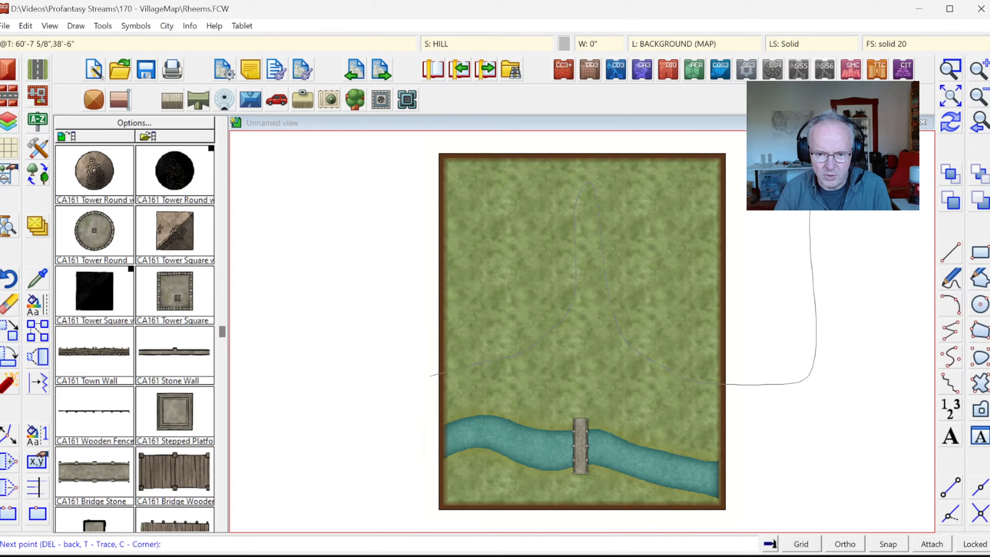
pyautogui.click(979, 96)
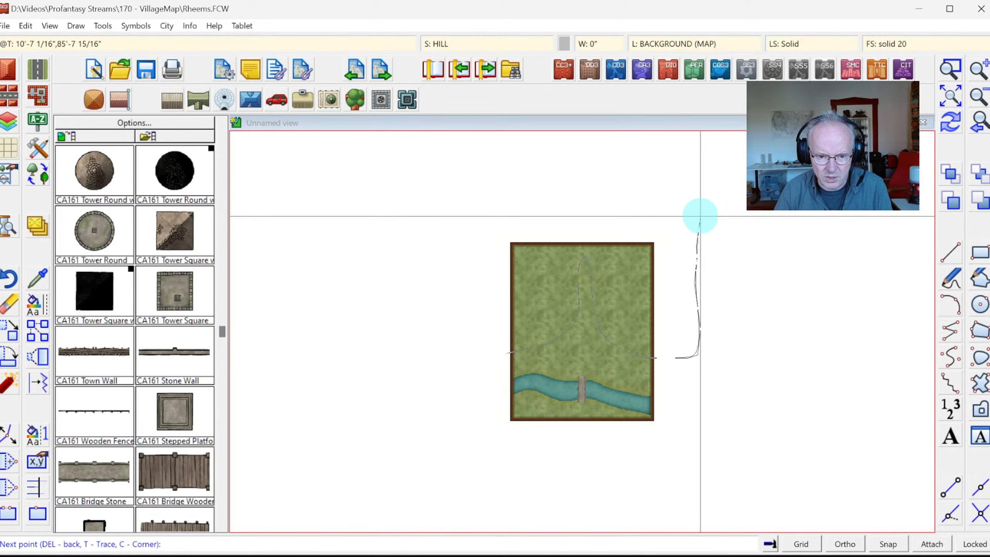
pyautogui.click(698, 214)
pyautogui.click(692, 193)
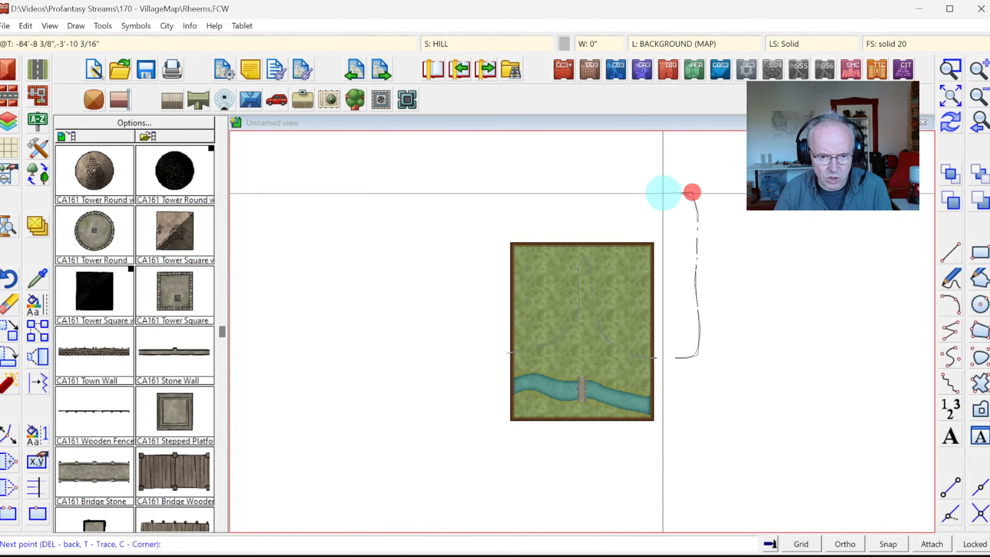
# Step: Run the hill outline north of and down the west side of the map, close it near its start, and inspect the redrawn slopes
pyautogui.click(580, 191)
pyautogui.click(502, 195)
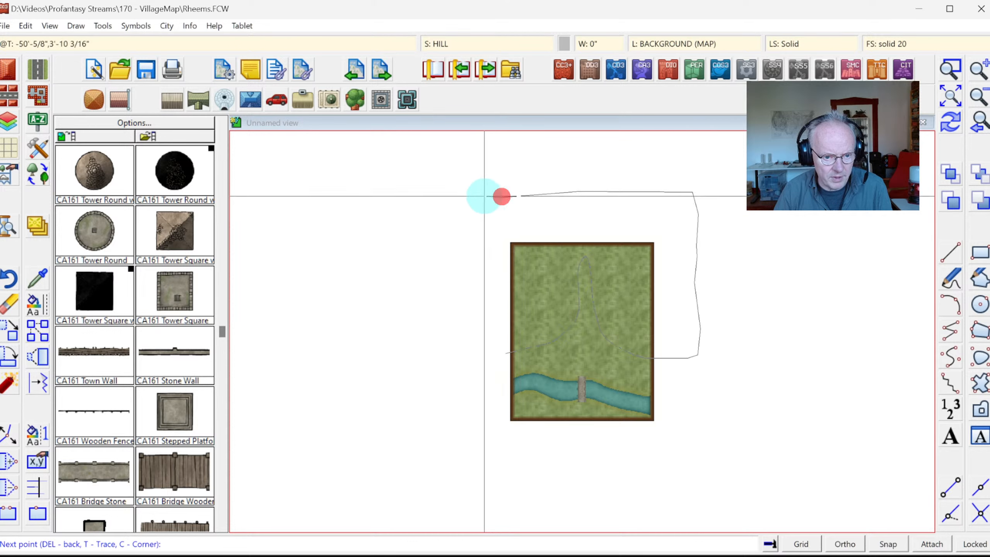
pyautogui.click(476, 195)
pyautogui.click(453, 228)
pyautogui.click(452, 277)
pyautogui.click(464, 327)
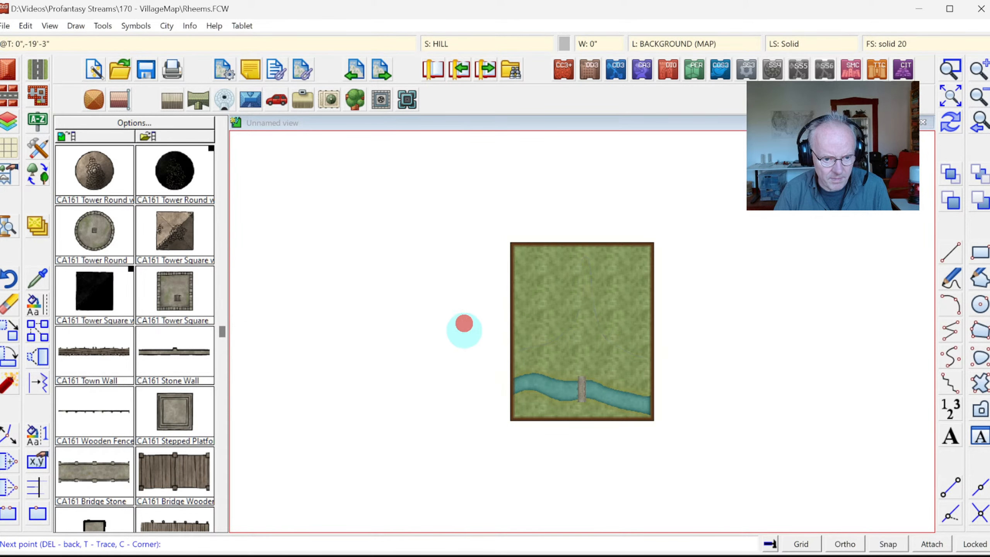
pyautogui.click(476, 350)
pyautogui.click(505, 350)
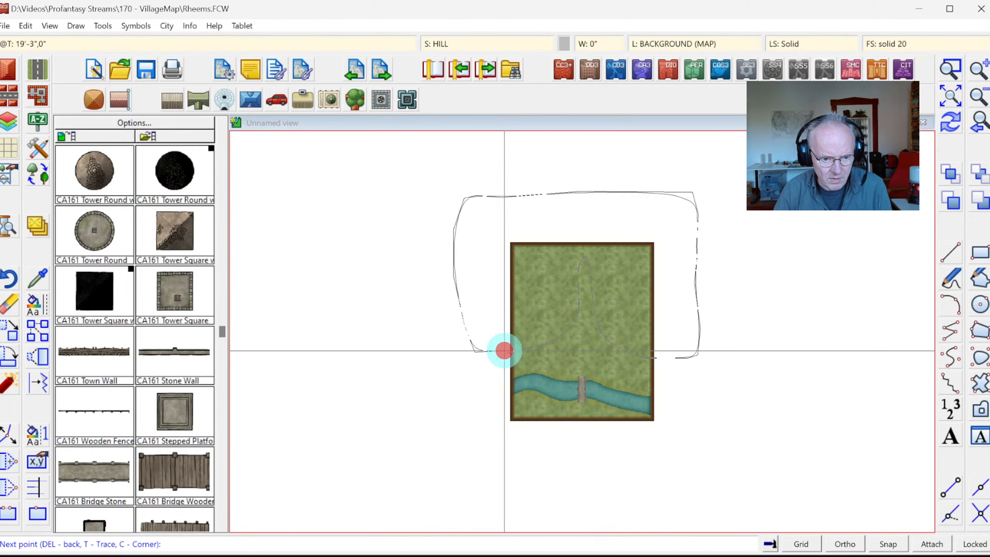
pyautogui.rightClick(505, 350)
pyautogui.click(955, 123)
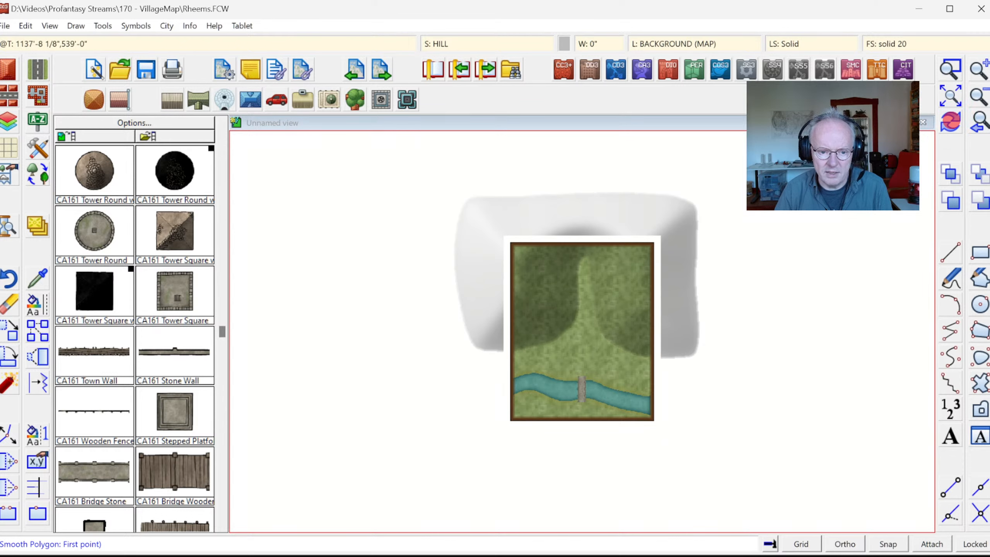
pyautogui.press('Escape')
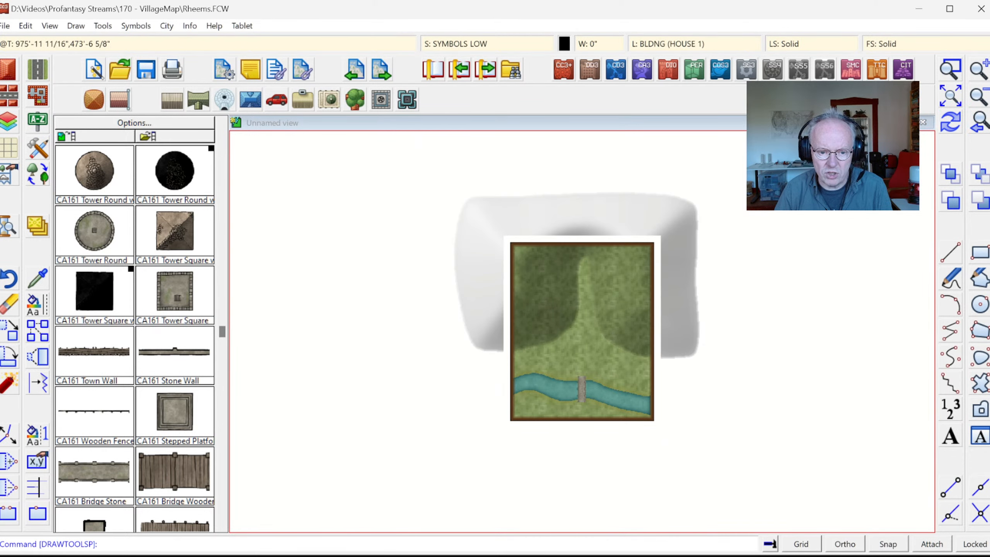
pyautogui.click(951, 70)
pyautogui.click(461, 215)
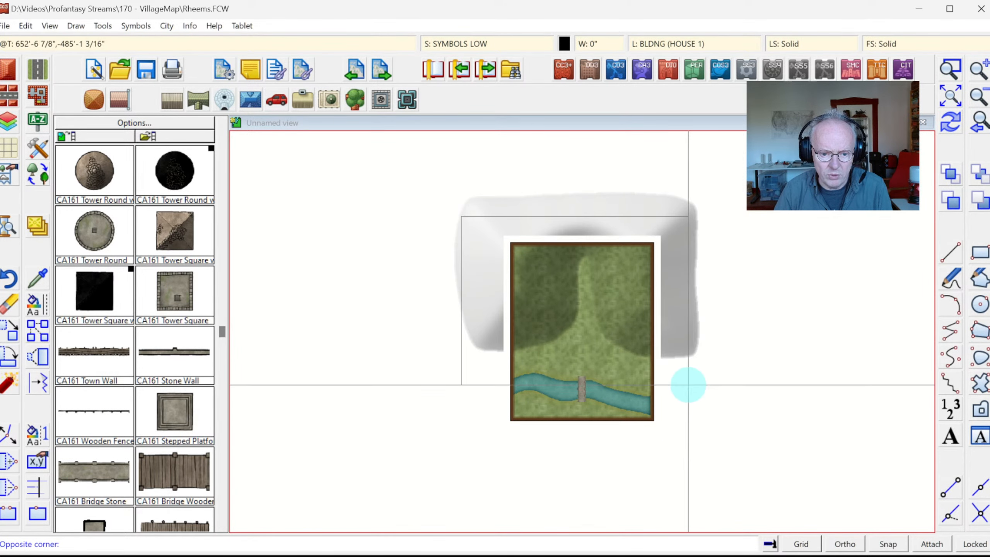
pyautogui.click(682, 378)
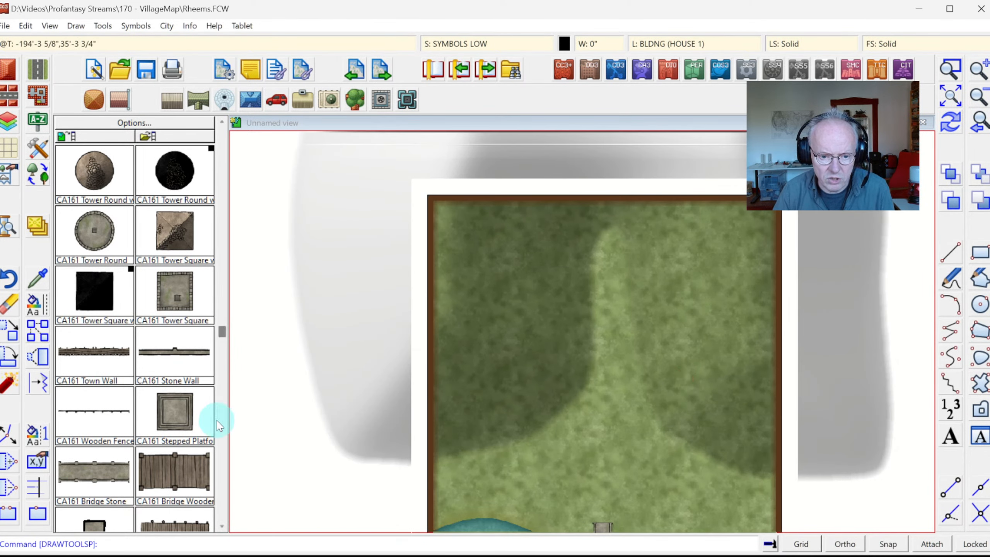
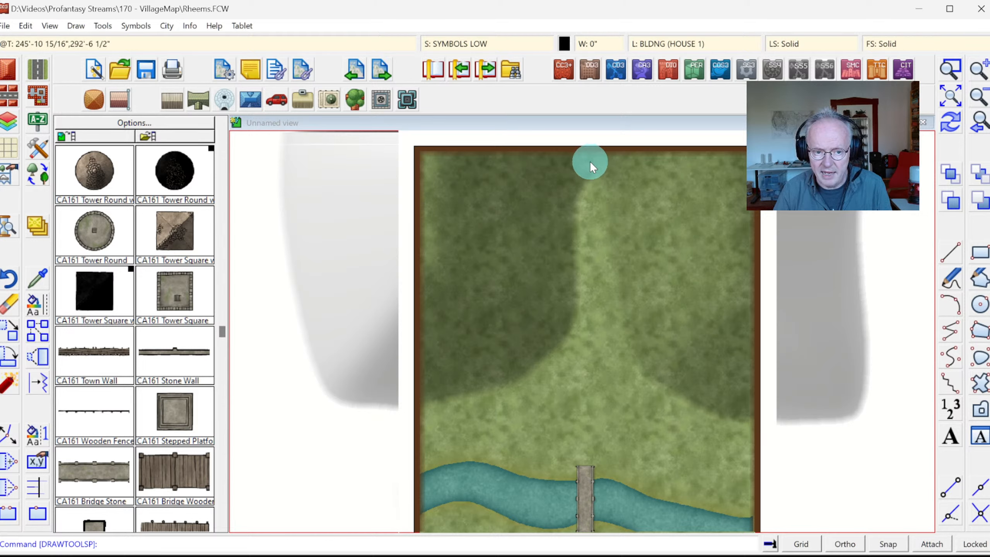
# Step: Place an enlarged, unrotated CA161 Cliff Middle symbol across the narrow head of the valley near the map's north edge
pyautogui.click(950, 78)
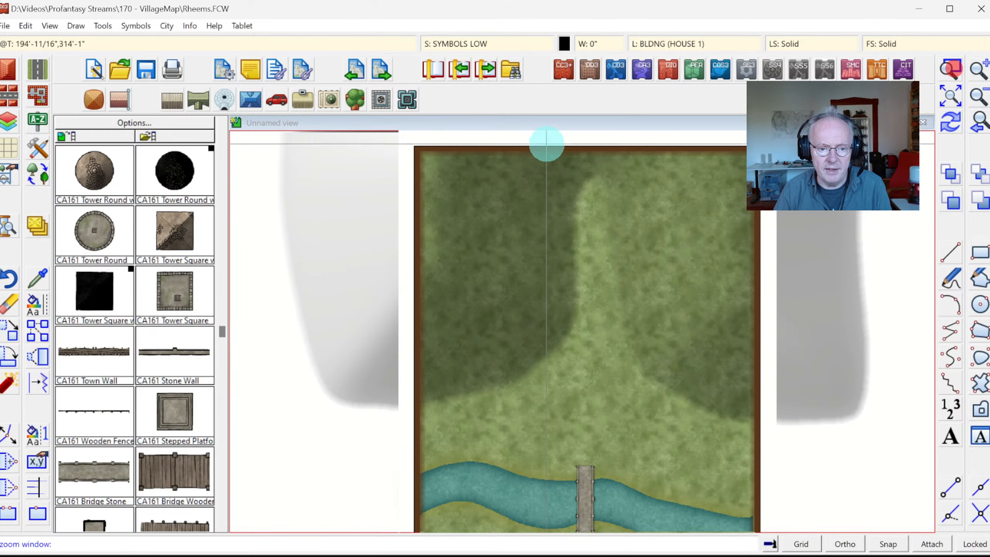
pyautogui.click(539, 141)
pyautogui.click(641, 228)
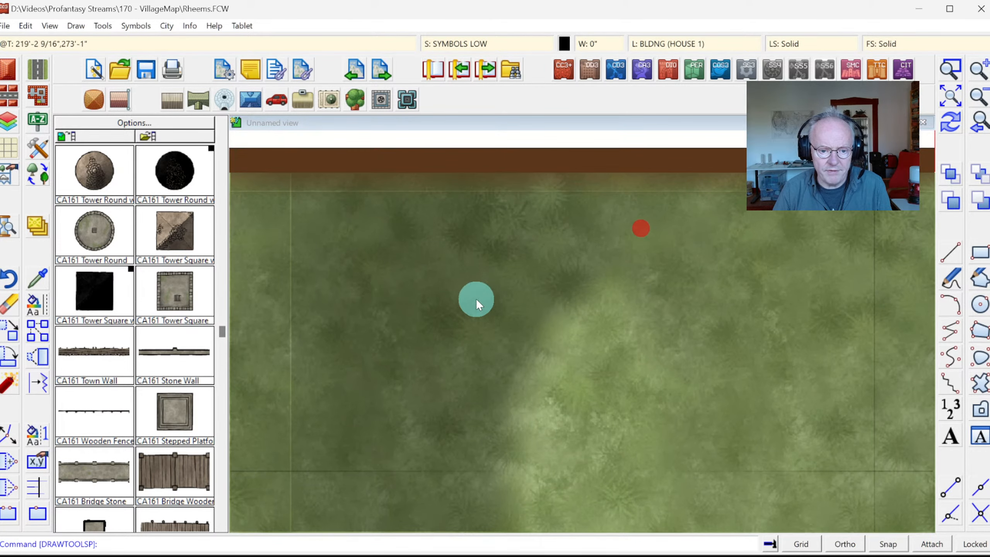
pyautogui.click(981, 96)
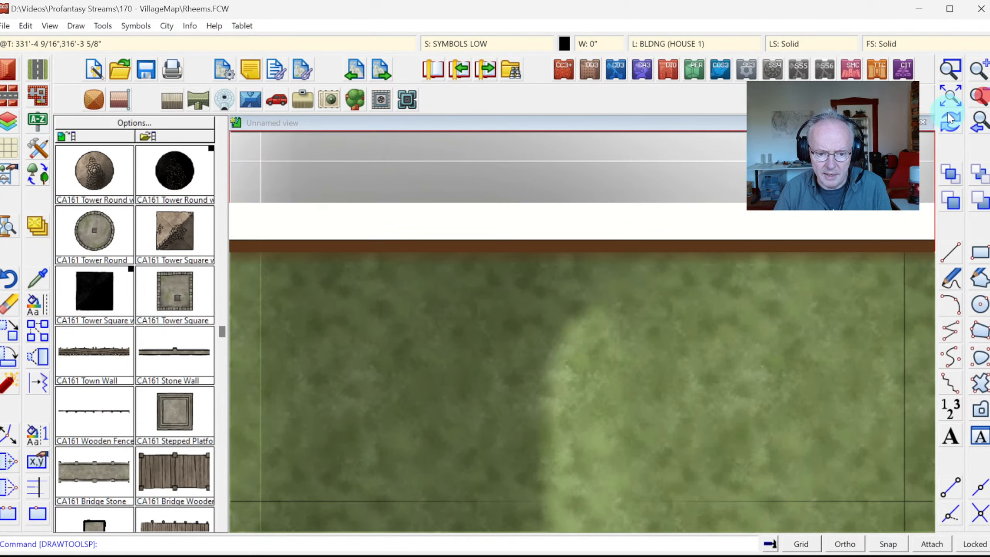
pyautogui.click(220, 436)
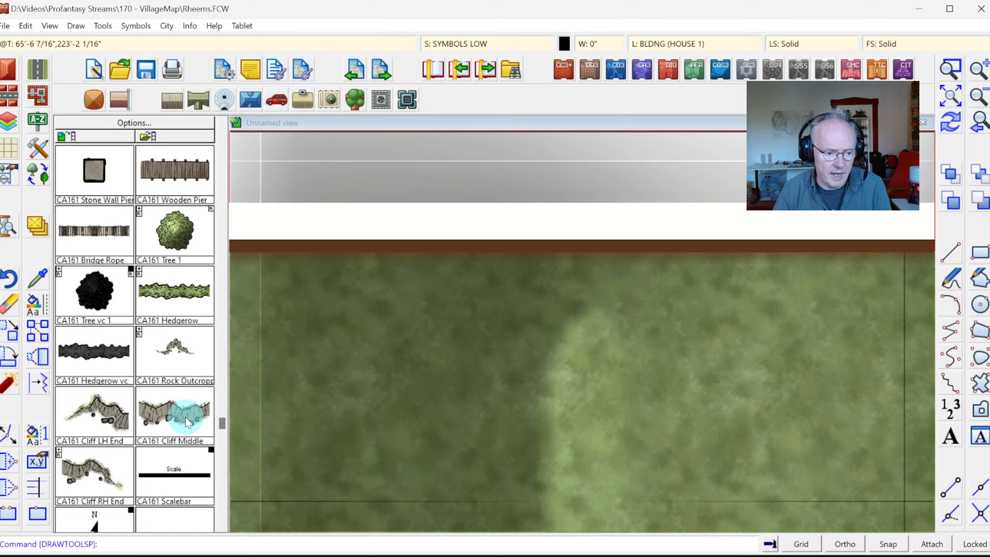
pyautogui.click(170, 412)
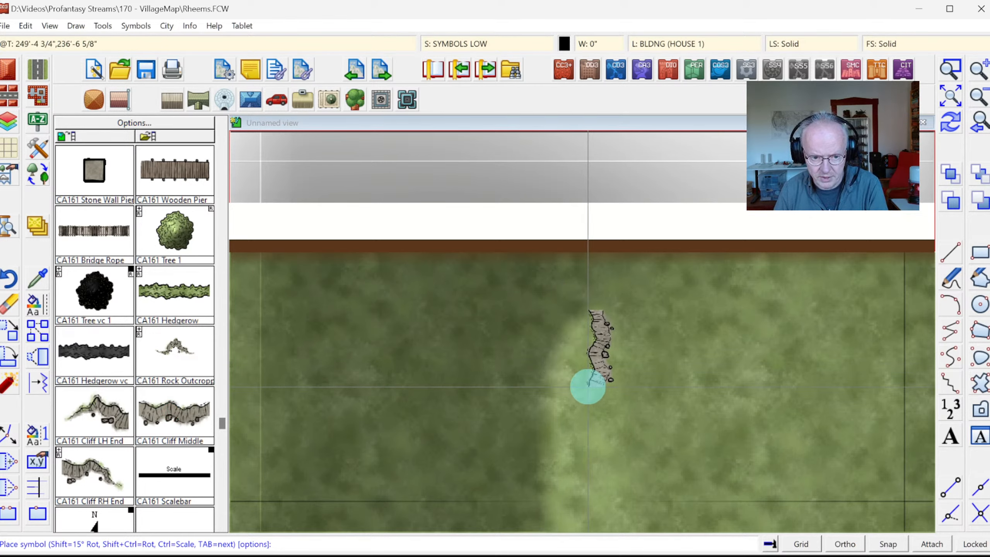
pyautogui.press('shift')
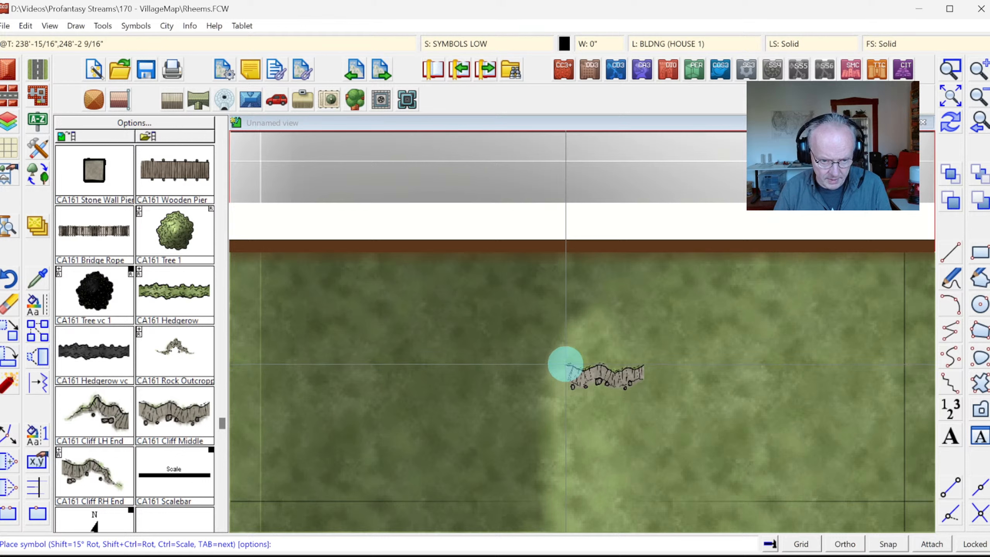
pyautogui.rightClick(563, 350)
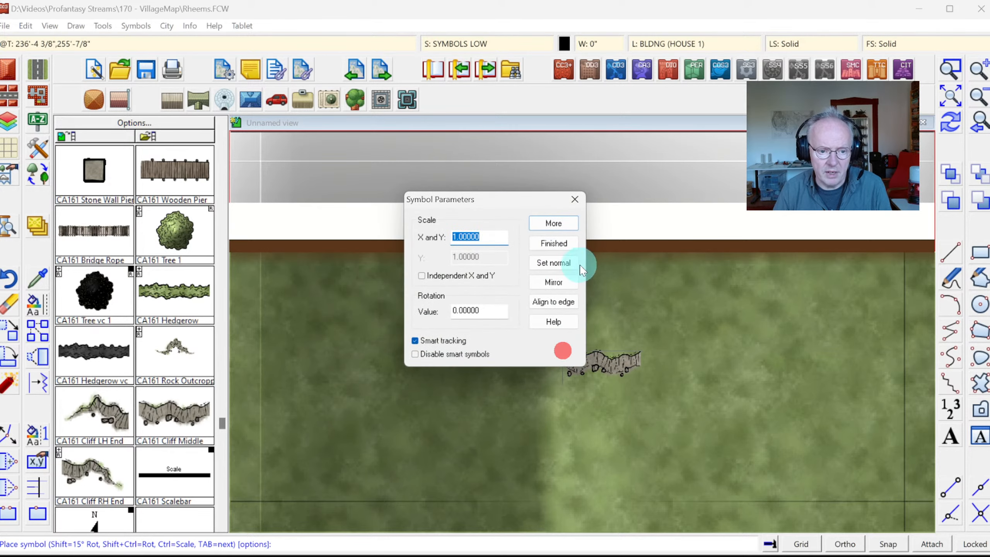
pyautogui.click(554, 230)
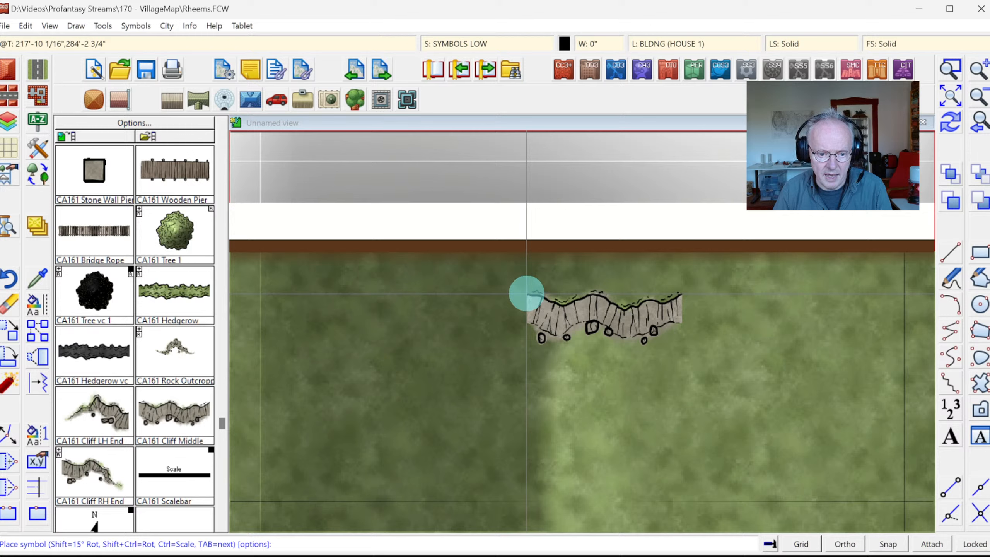
pyautogui.click(527, 293)
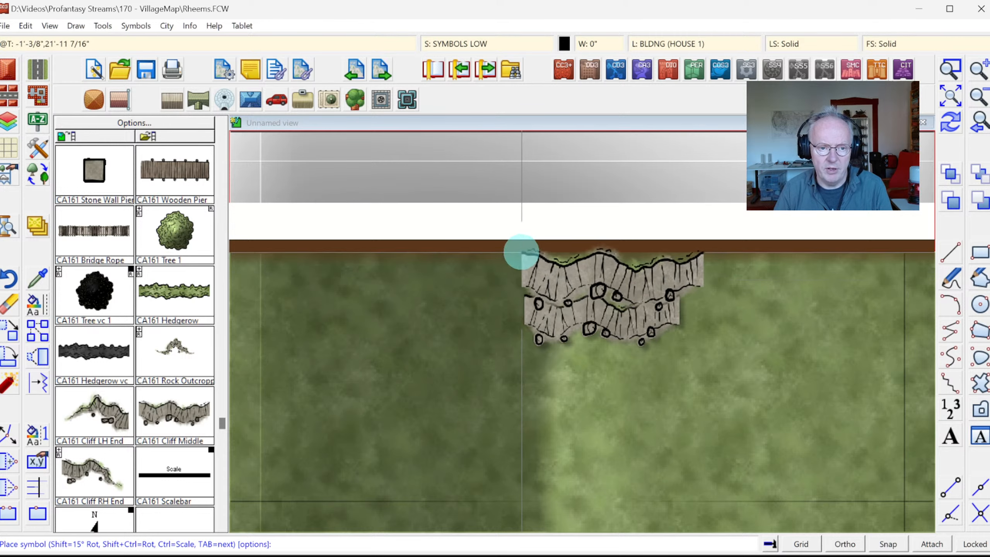
# Step: Set the X and Y scale of the next Cliff Middle symbol to 2
pyautogui.rightClick(509, 268)
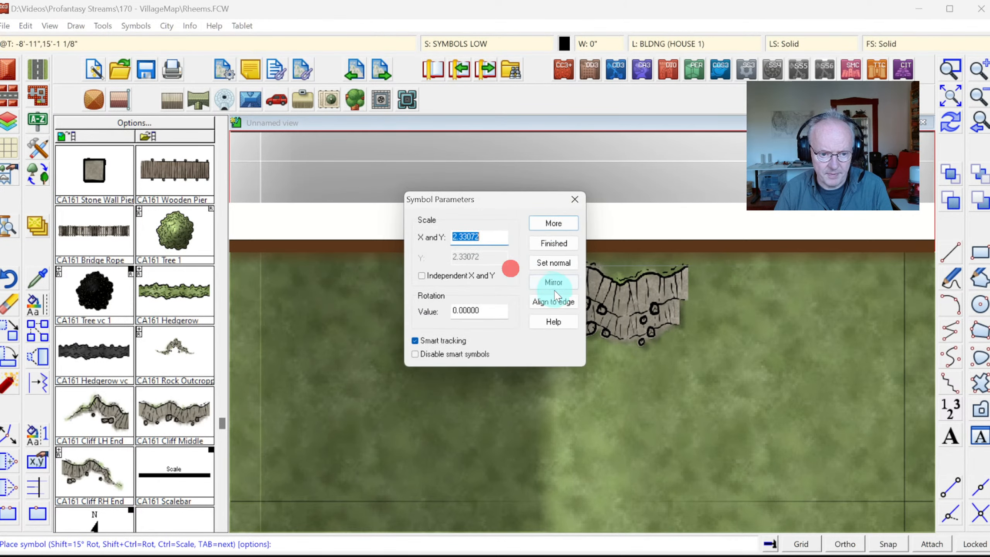
pyautogui.write('2')
pyautogui.click(551, 239)
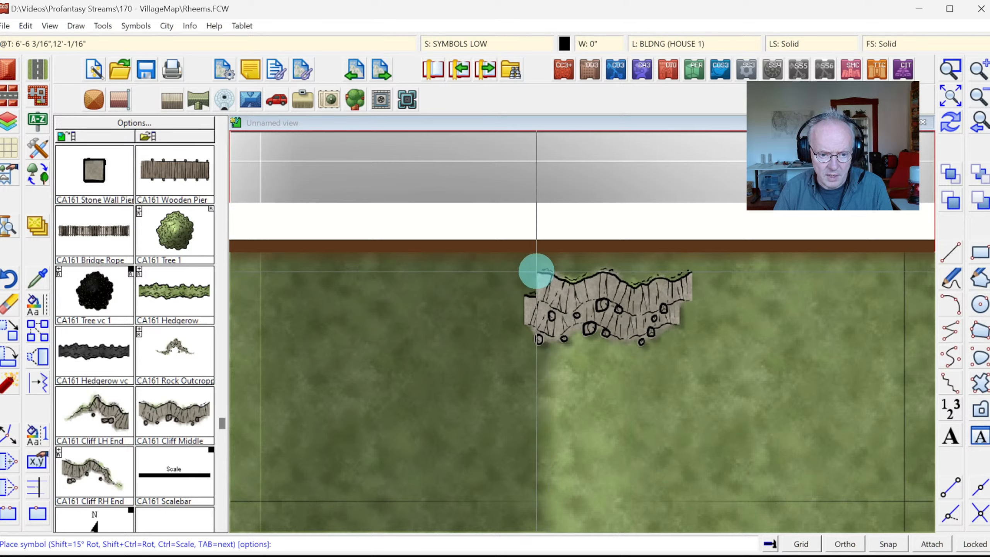
# Step: Stack two more double-scale Cliff Middle symbols above the first one, up to the map's north border
pyautogui.click(535, 269)
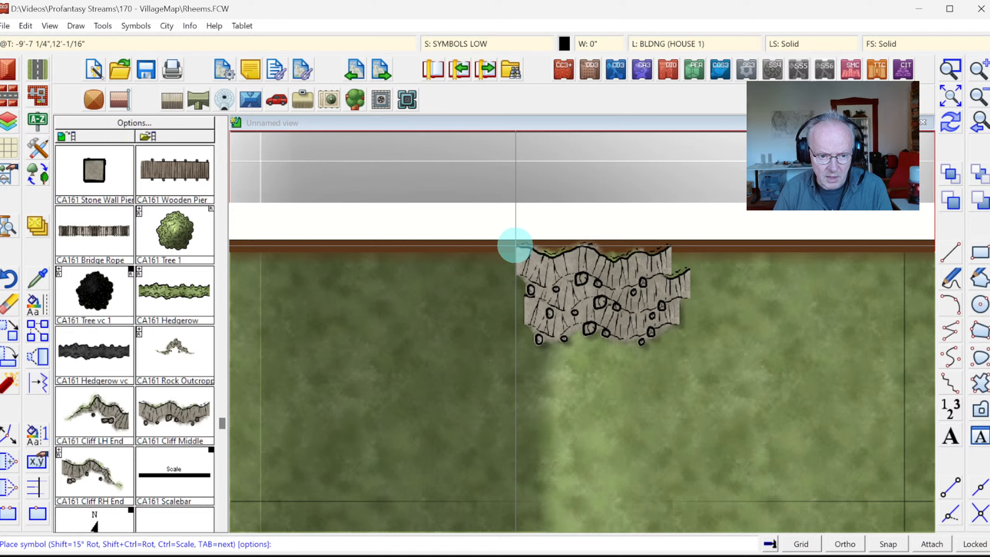
pyautogui.click(516, 245)
pyautogui.click(955, 128)
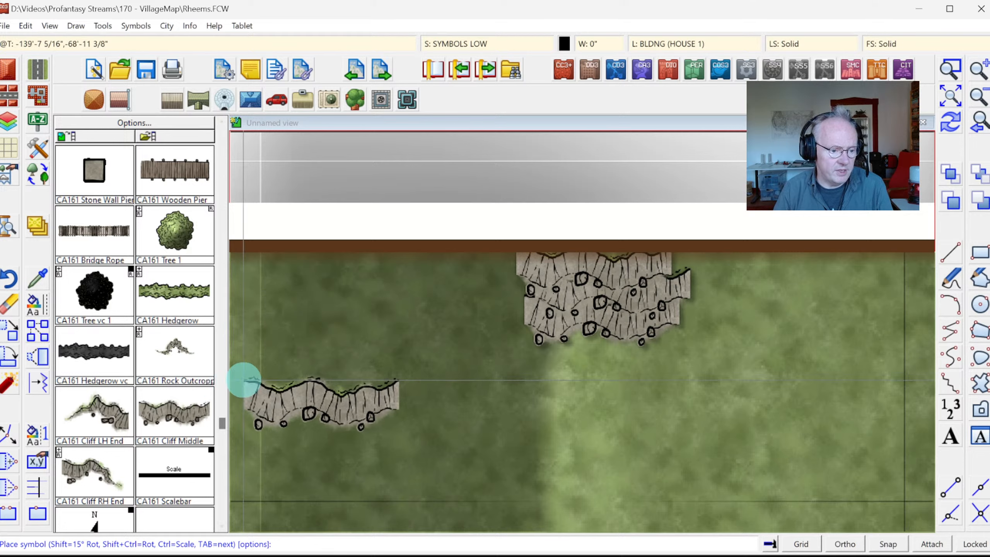
# Step: Place two rotated Cliff Middle symbols as arms running down from the west and east ends of the stacked cliffs
pyautogui.click(113, 415)
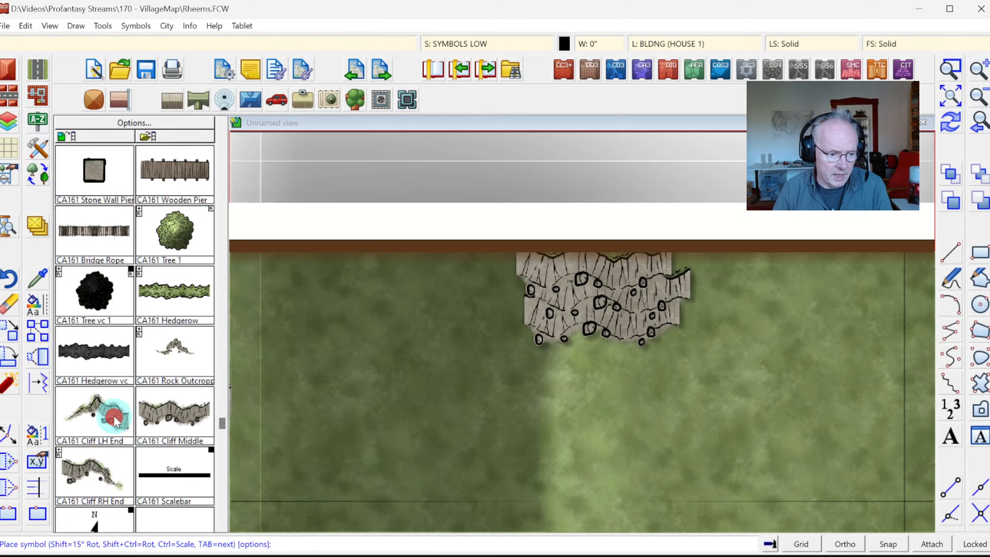
pyautogui.press('shift')
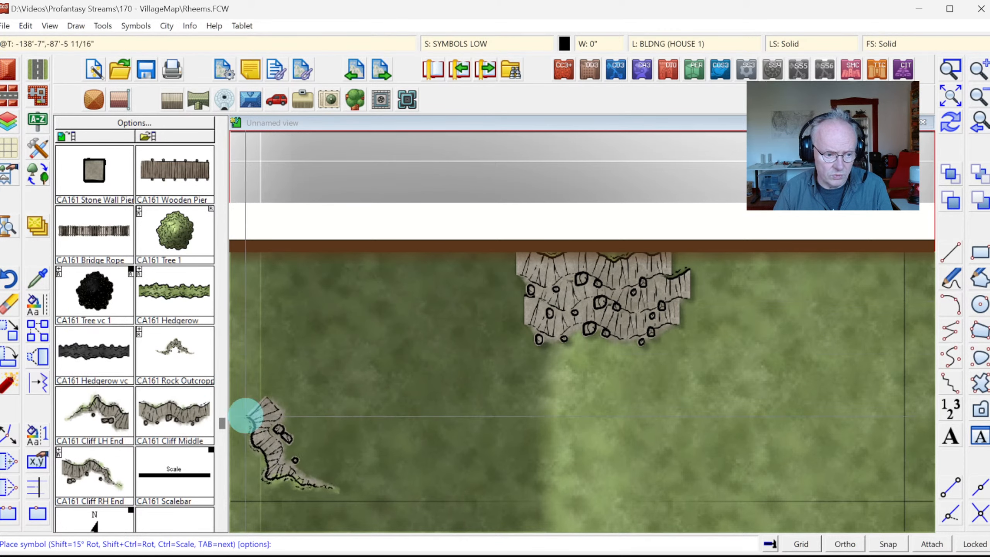
pyautogui.click(197, 411)
pyautogui.press('shift')
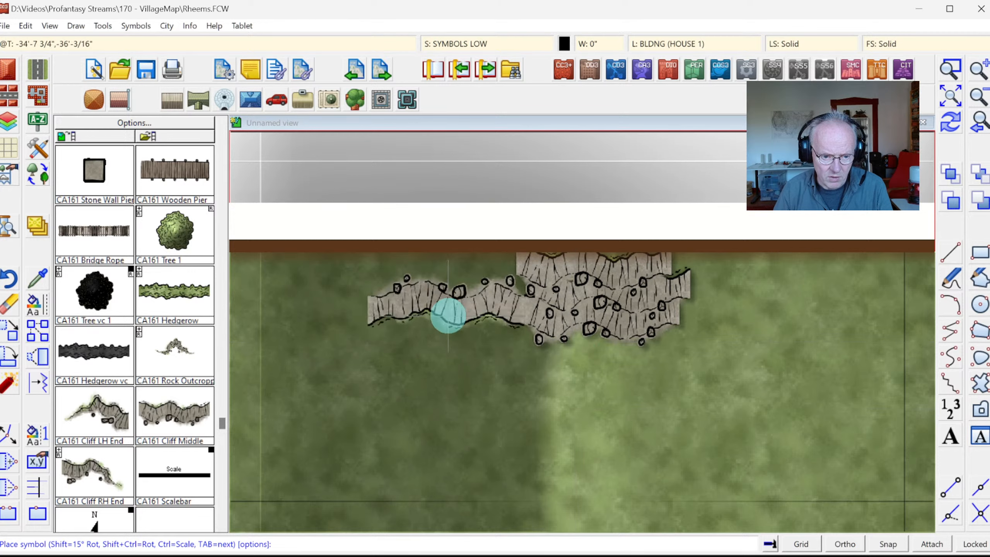
pyautogui.press('shift')
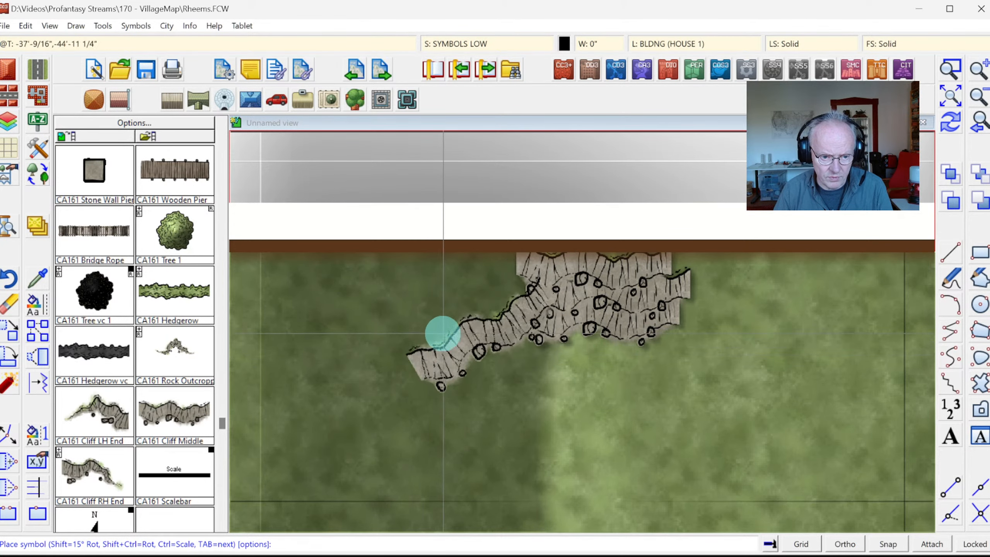
pyautogui.press('shift')
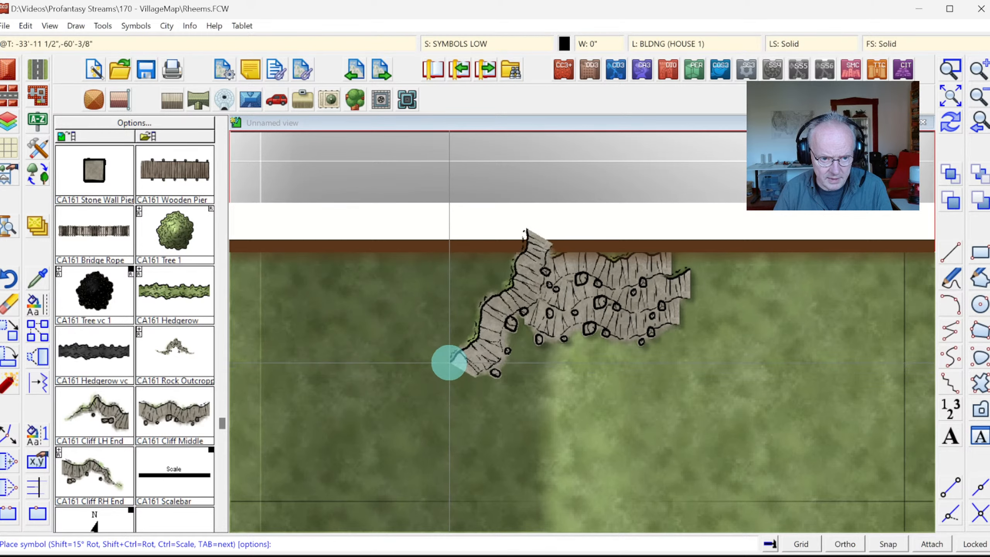
pyautogui.click(447, 362)
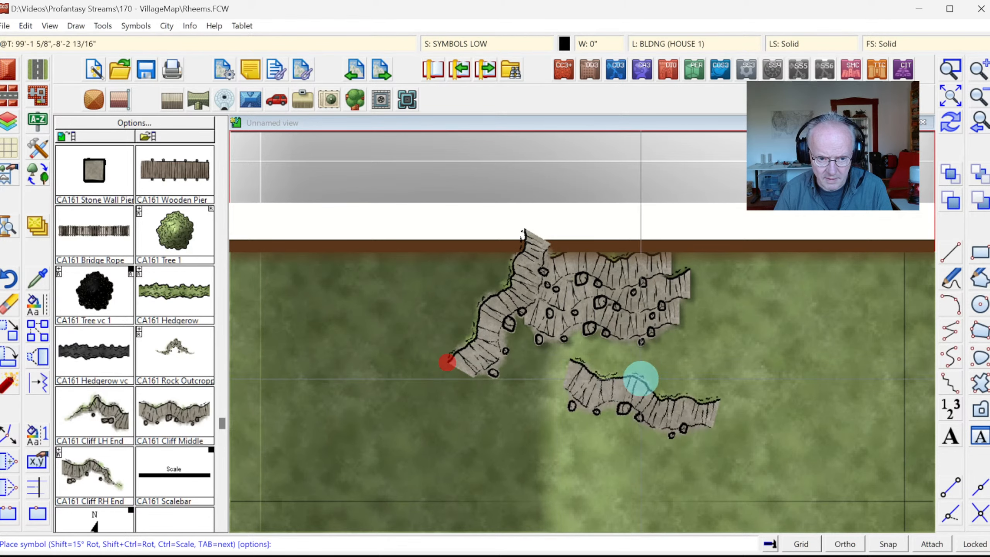
pyautogui.press('shift')
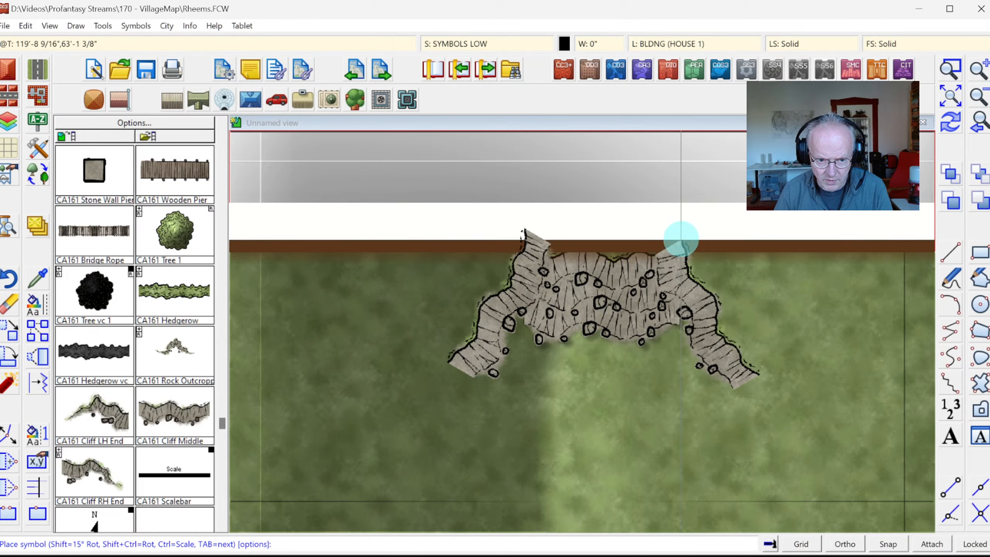
pyautogui.click(681, 239)
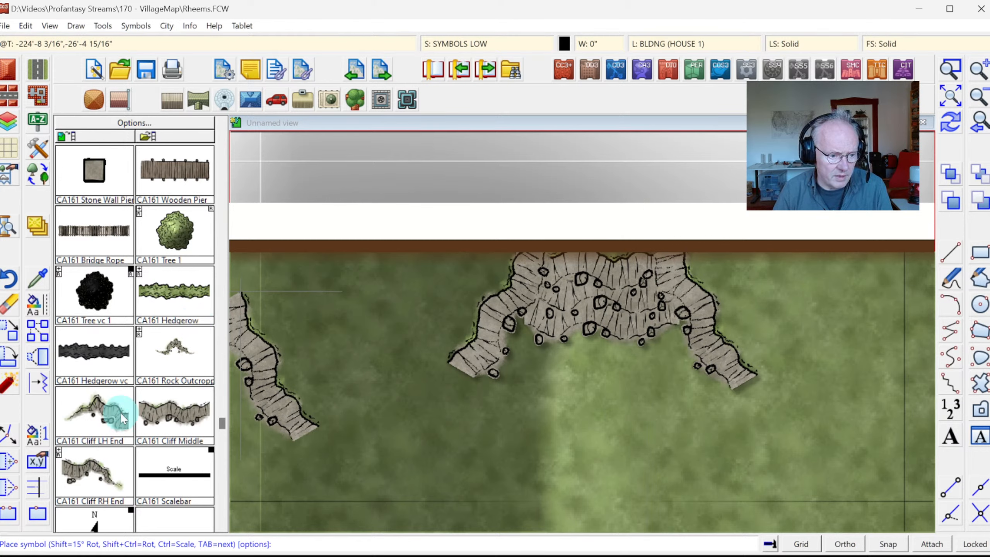
# Step: Place rotated Cliff LH End symbols at the lower end of the west cliff arm and along its inner side
pyautogui.click(105, 413)
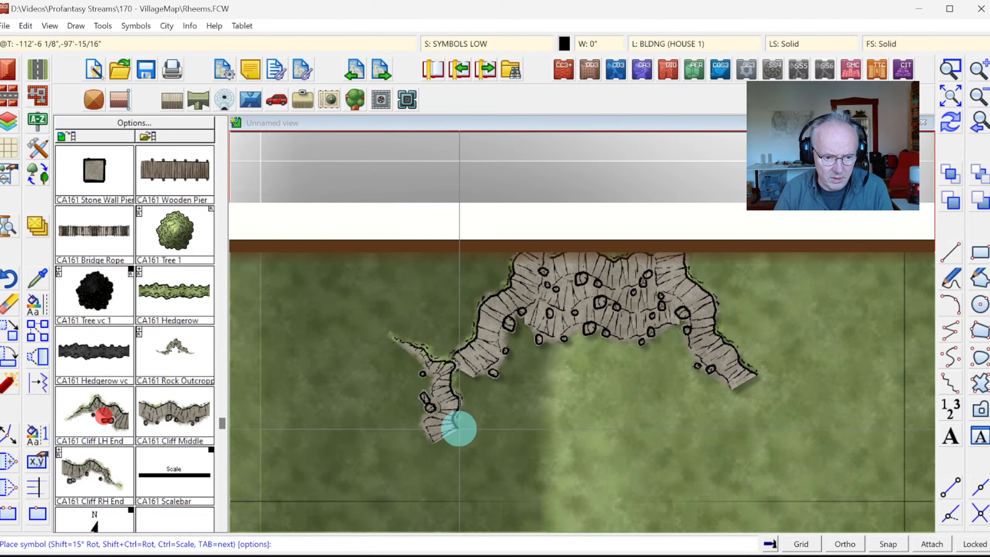
pyautogui.hotkey('ctrl', 'shift')
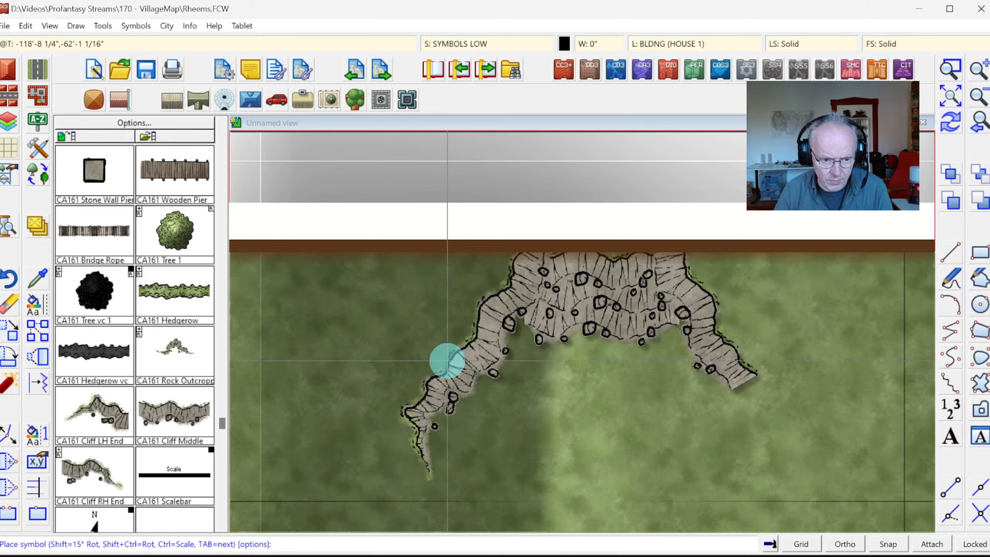
pyautogui.click(449, 358)
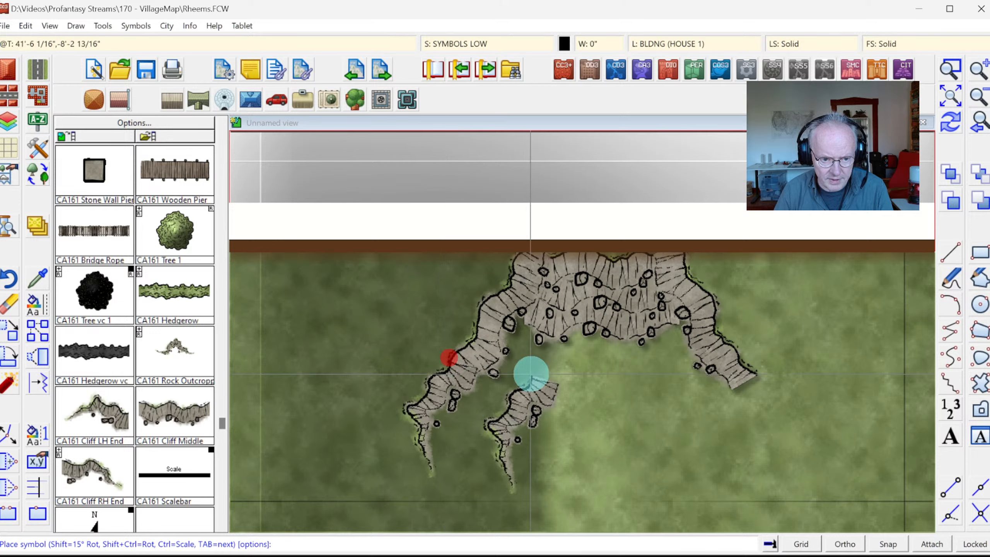
pyautogui.click(502, 311)
# Step: Place three rotated Cliff RH End symbols, one at the lower end of the east cliff arm and two branching along its inner side
pyautogui.click(96, 478)
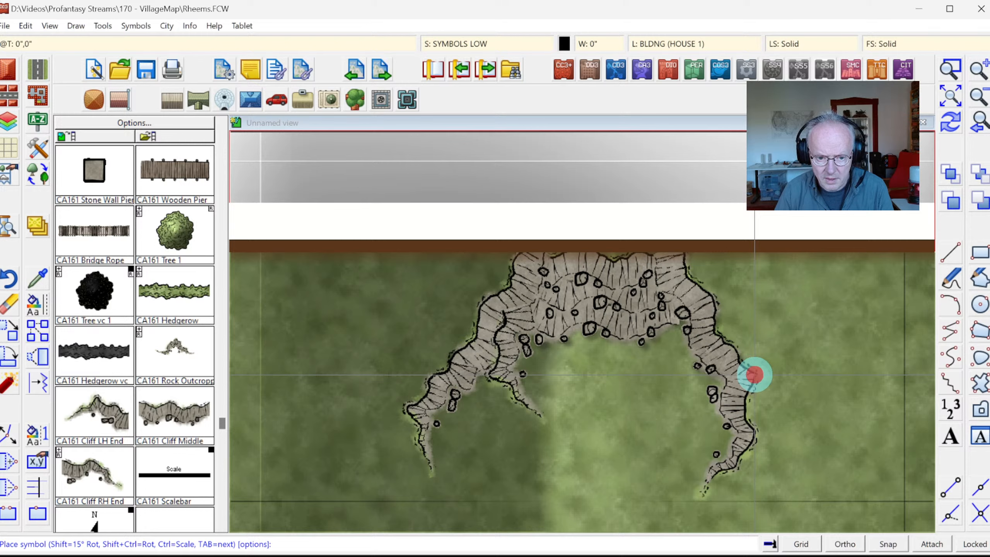
pyautogui.click(754, 374)
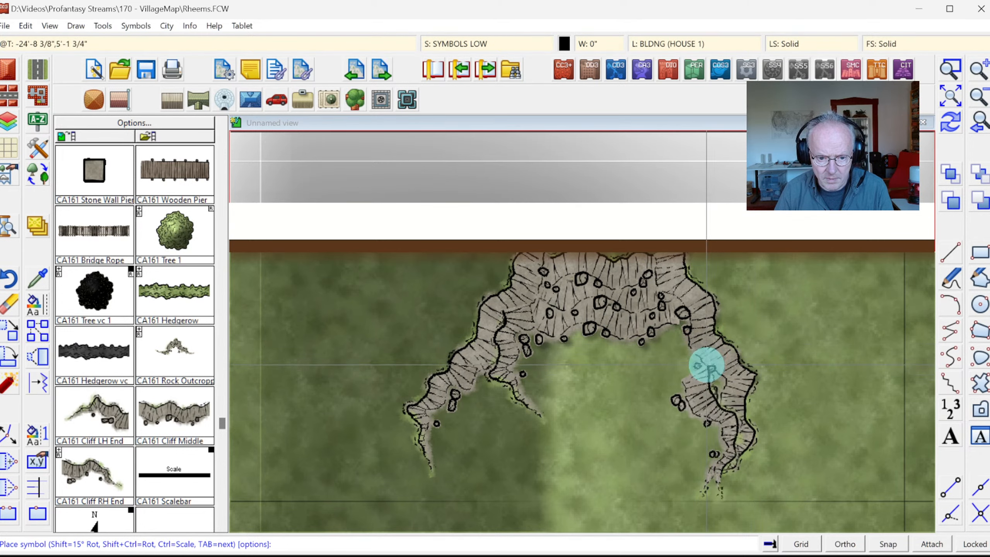
pyautogui.click(689, 315)
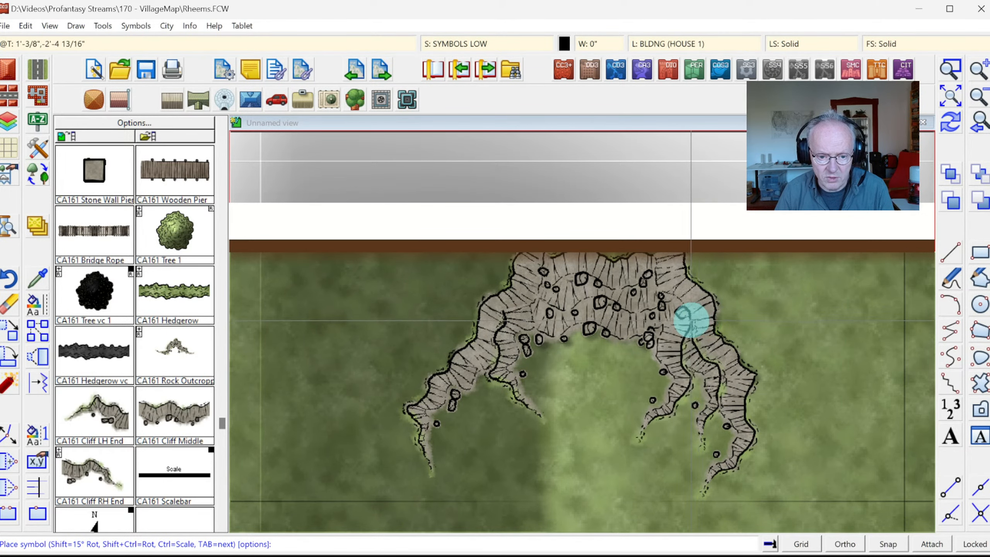
pyautogui.click(692, 327)
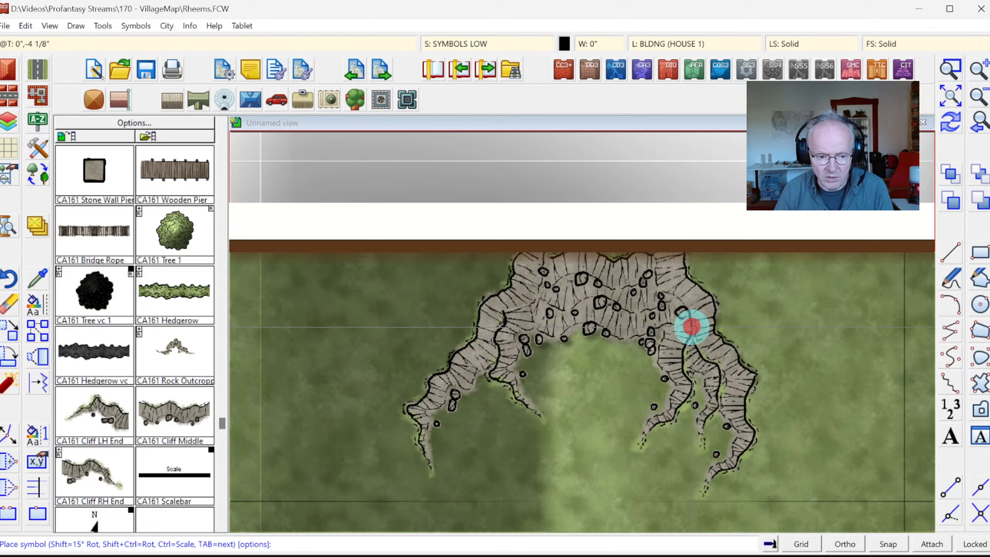
# Step: Place another rotated Cliff LH End symbol branching inward from the lower west cliff arm and check the cliffs on the whole map
pyautogui.click(127, 411)
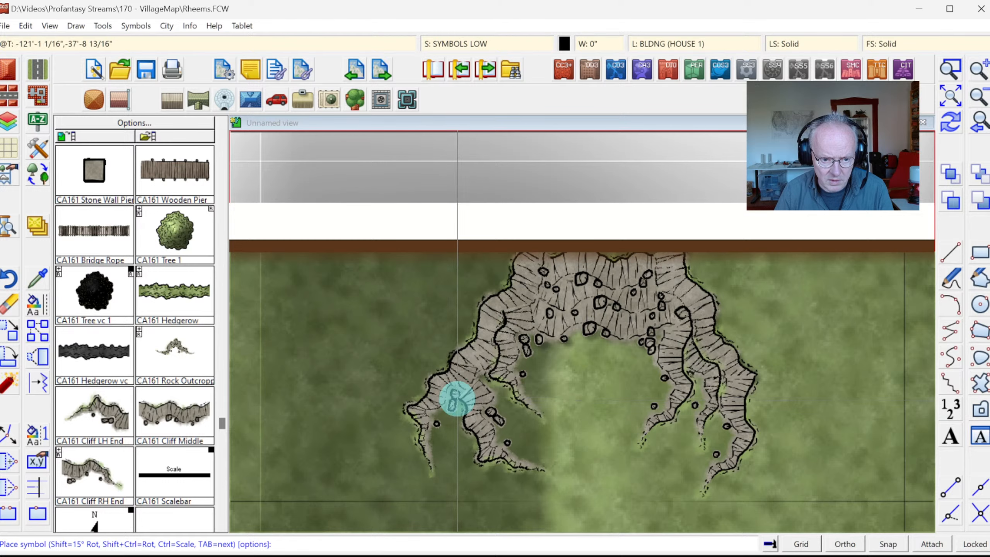
pyautogui.click(461, 398)
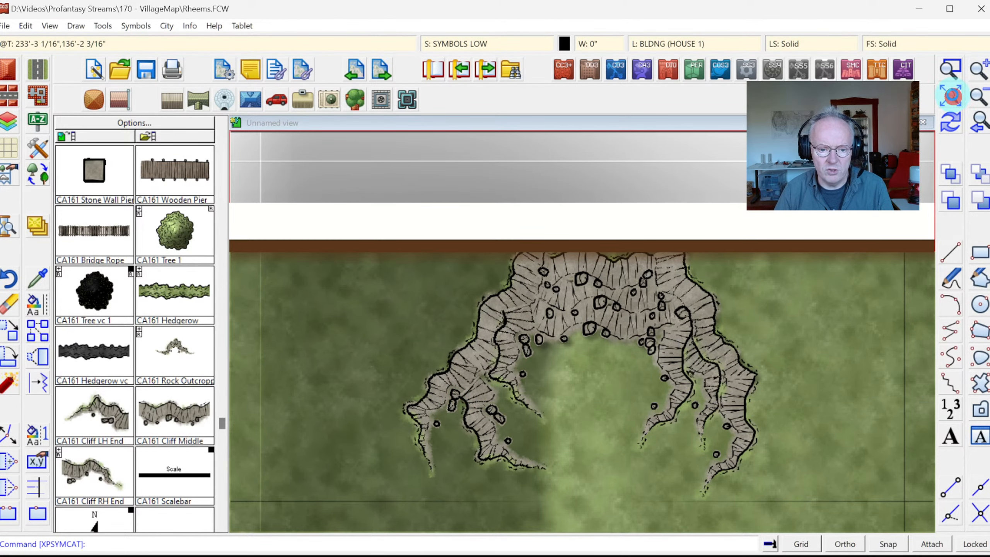
pyautogui.click(953, 98)
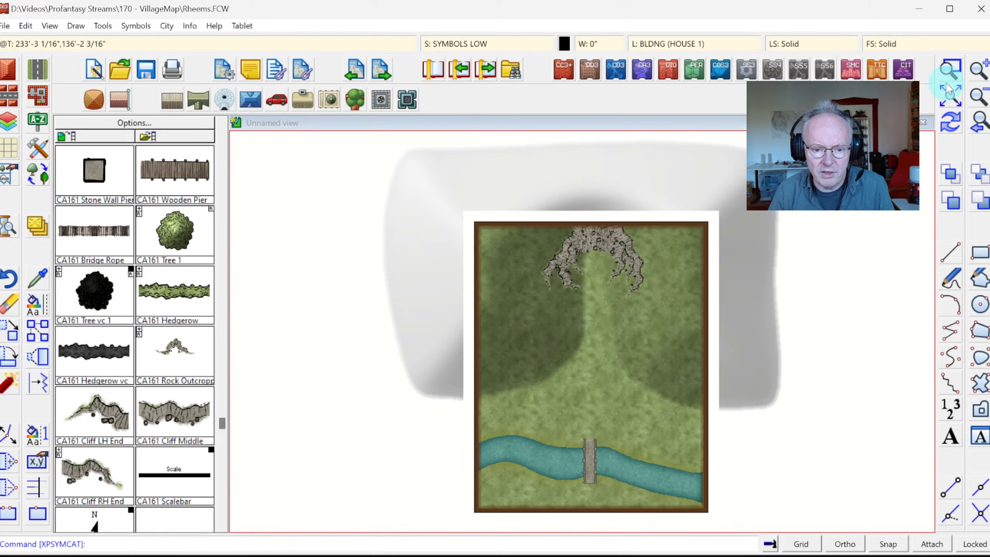
pyautogui.click(957, 66)
pyautogui.click(539, 210)
pyautogui.click(656, 312)
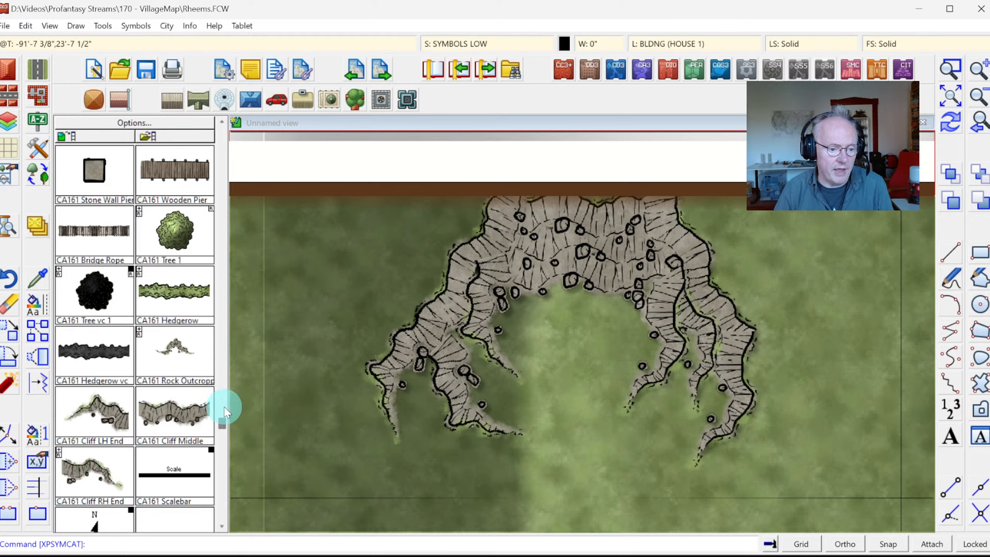
pyautogui.click(223, 441)
pyautogui.click(222, 138)
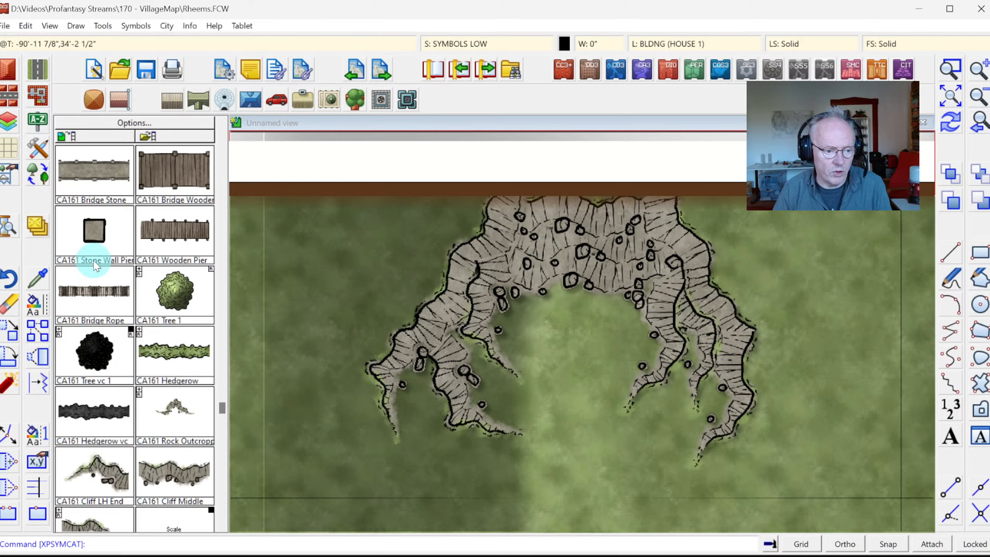
# Step: Change the layer of all Symbol Reference entities to RELIEF/CONTOURS, selecting them by entity type, and redraw the map
pyautogui.click(41, 310)
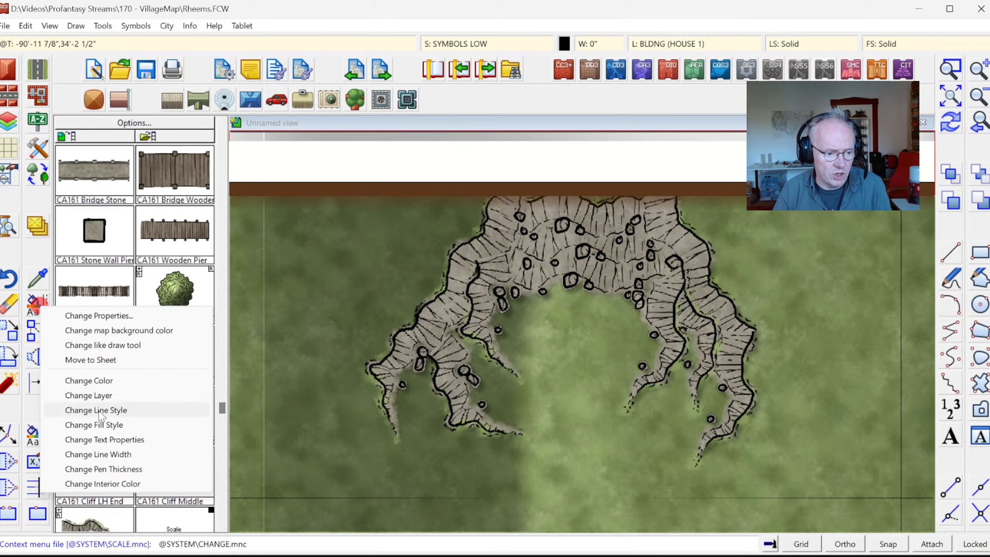
pyautogui.click(110, 391)
pyautogui.rightClick(509, 283)
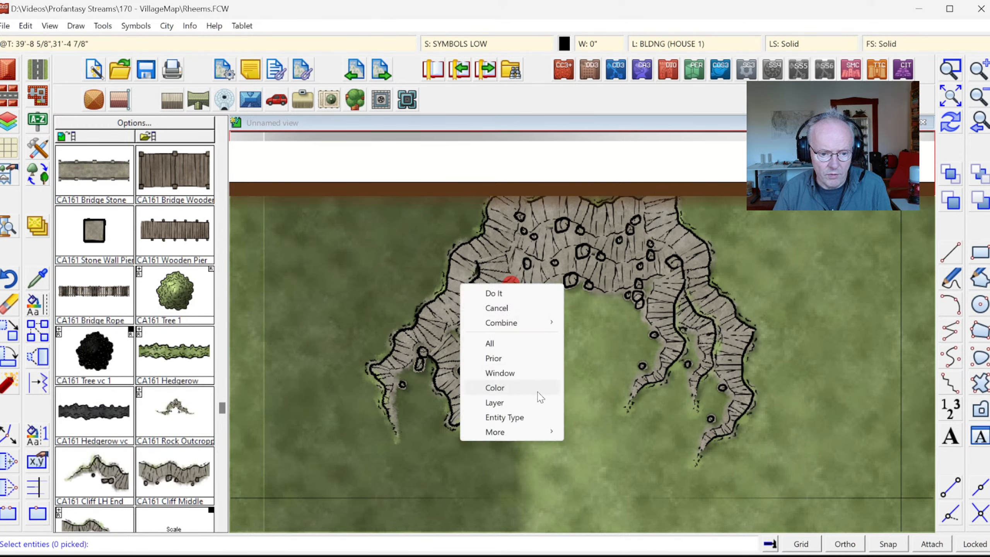
pyautogui.click(527, 420)
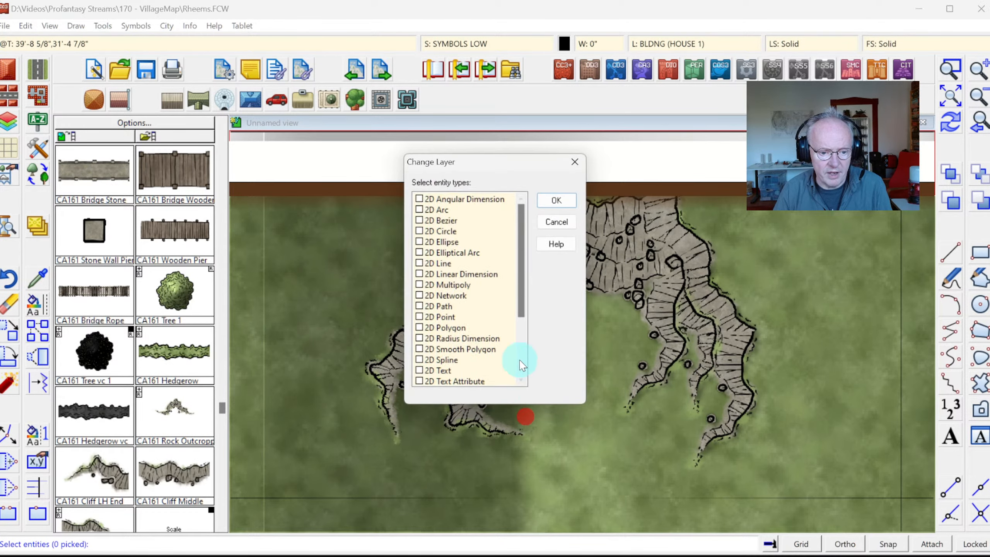
pyautogui.click(522, 338)
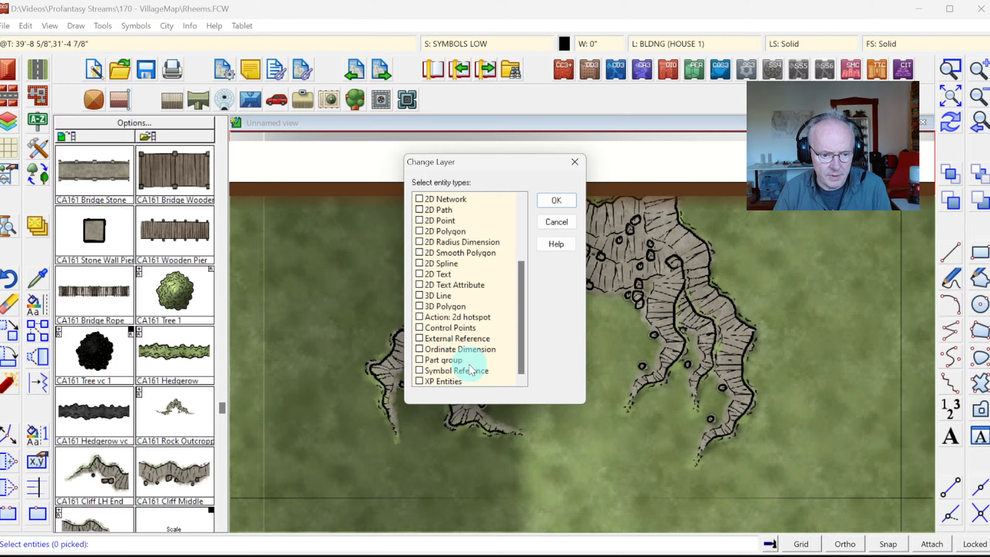
pyautogui.click(419, 370)
pyautogui.click(555, 200)
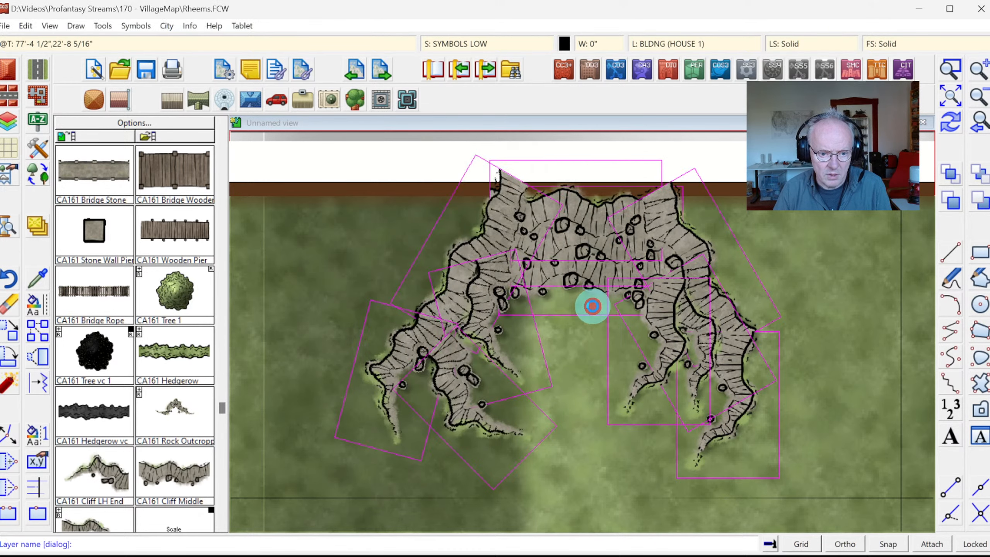
pyautogui.rightClick(593, 306)
pyautogui.moveTo(558, 207); pyautogui.dragTo(595, 336)
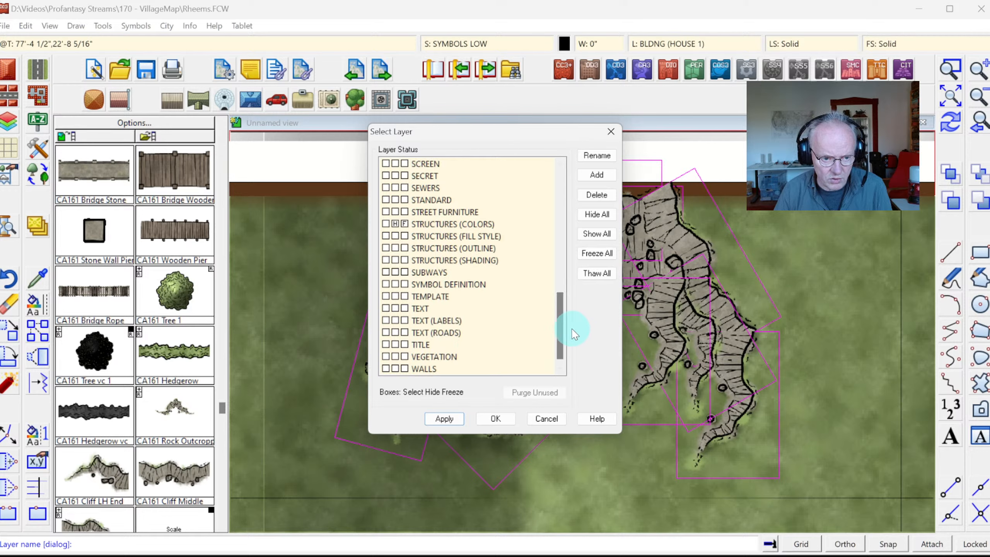
pyautogui.moveTo(567, 306); pyautogui.dragTo(587, 254)
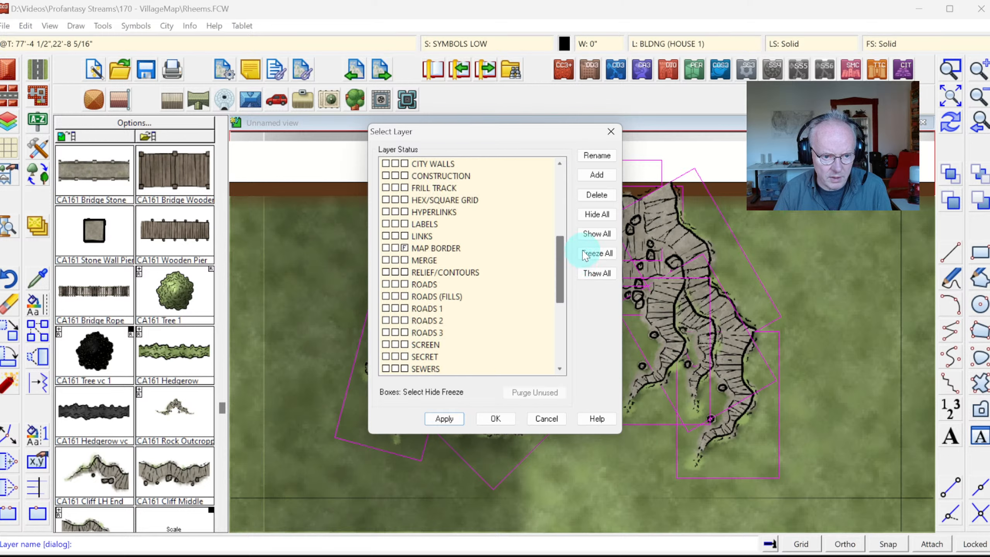
pyautogui.click(435, 273)
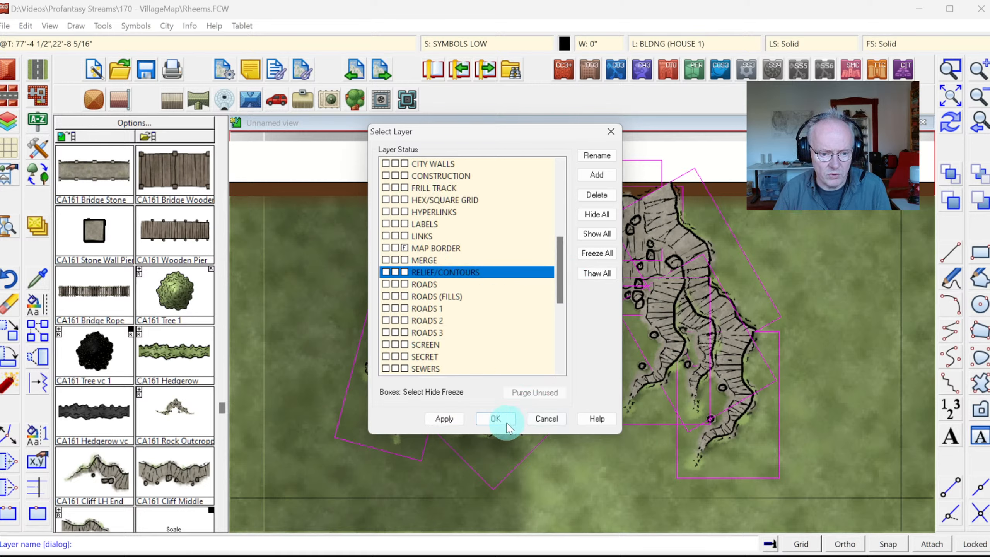
pyautogui.click(496, 419)
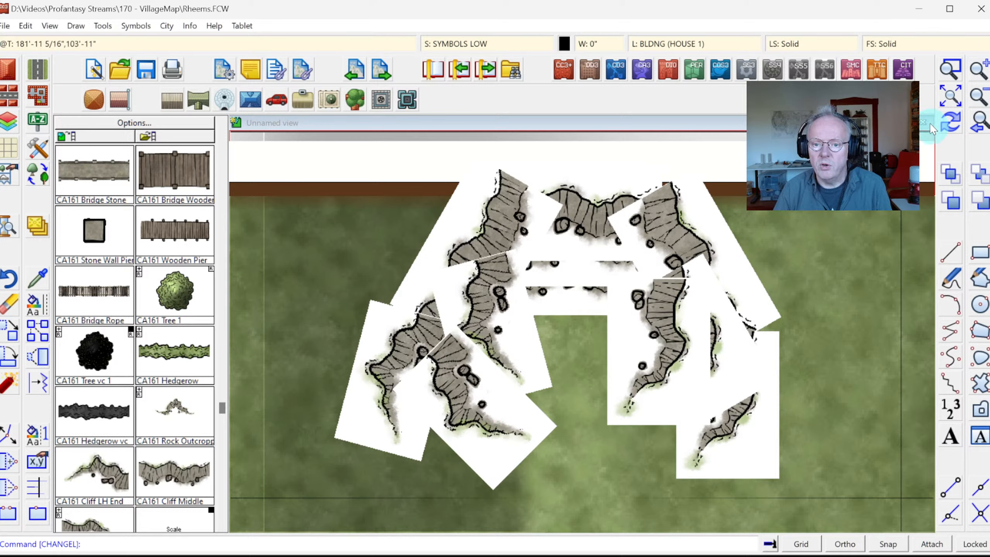
pyautogui.click(951, 125)
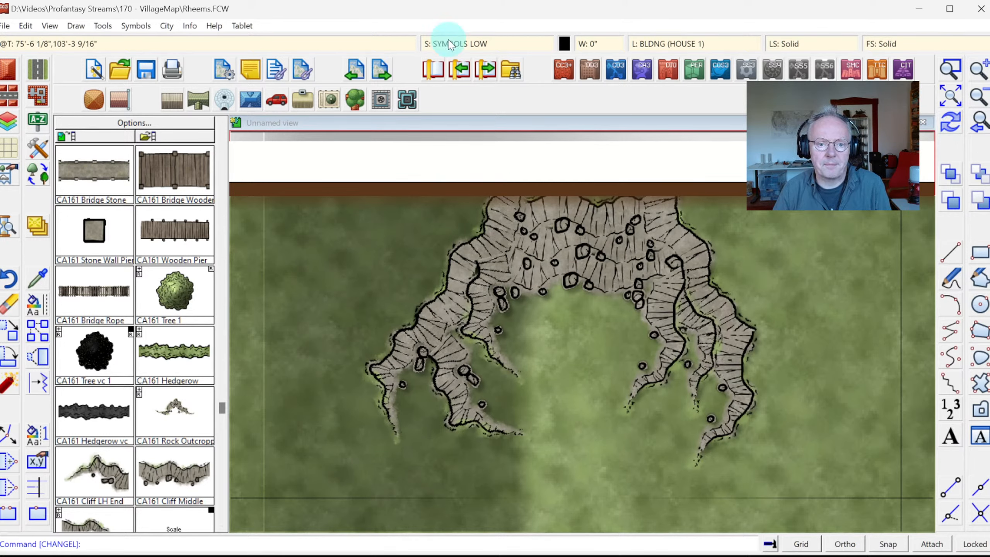
# Step: Add a new layer named CAVE and make it the current layer
pyautogui.click(644, 44)
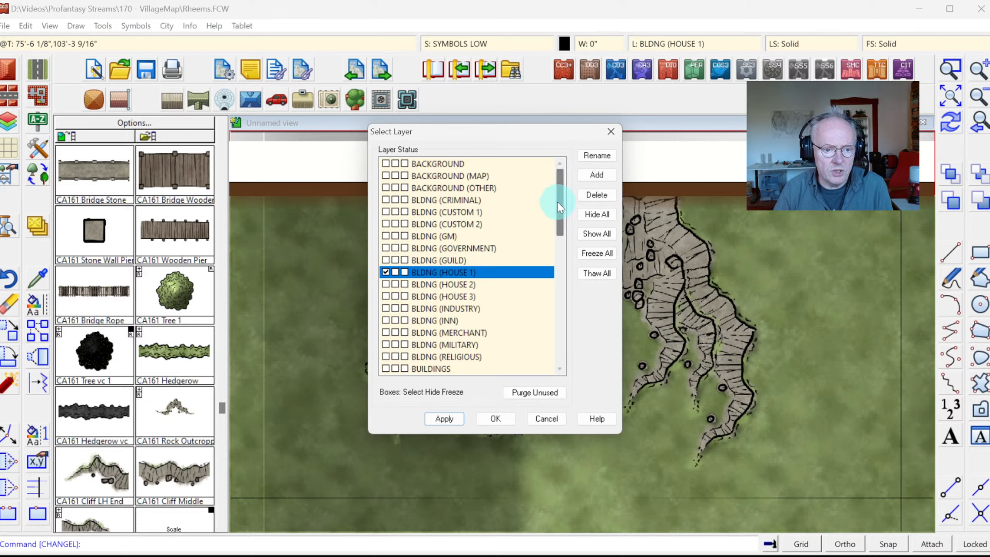
pyautogui.moveTo(566, 191); pyautogui.dragTo(573, 234)
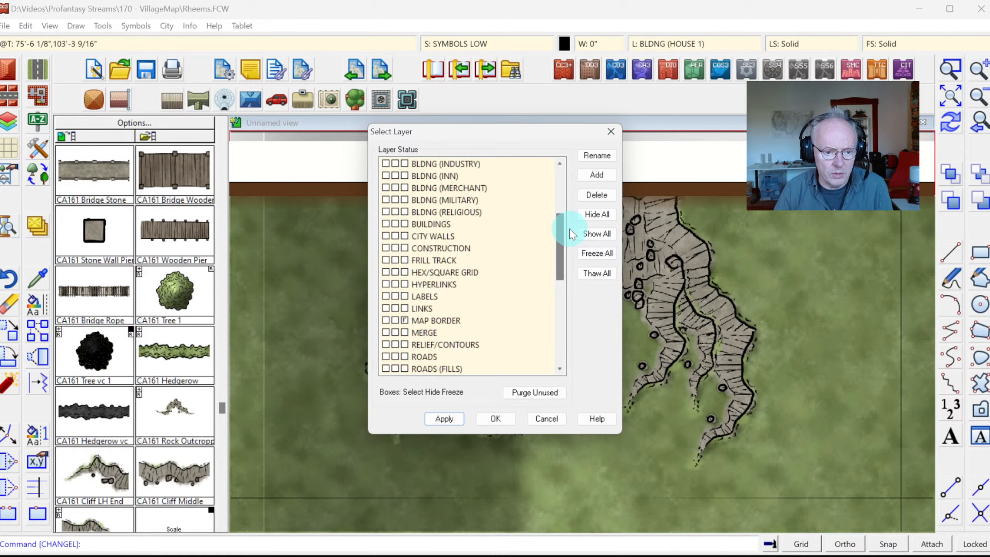
pyautogui.click(596, 174)
pyautogui.write('C')
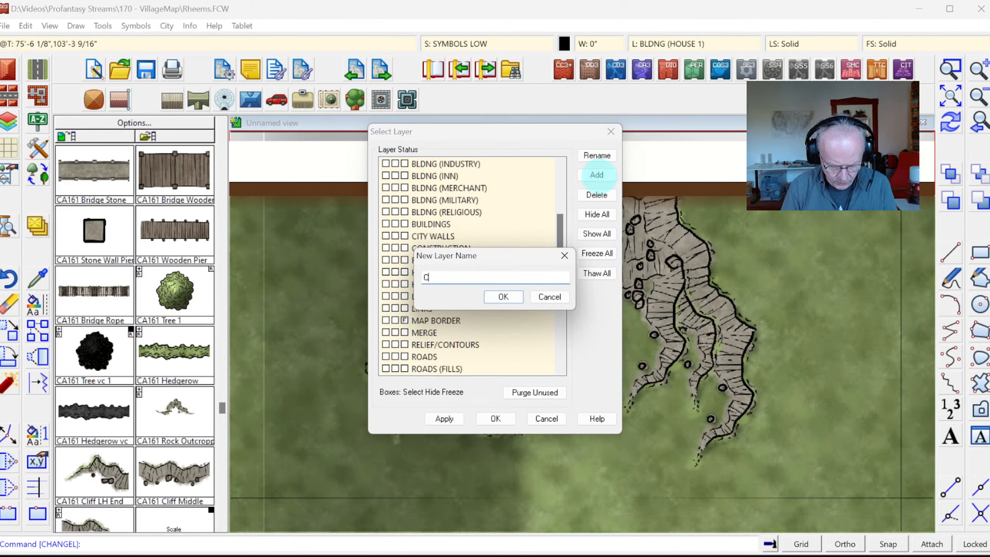
pyautogui.write('AVE')
pyautogui.press('Return')
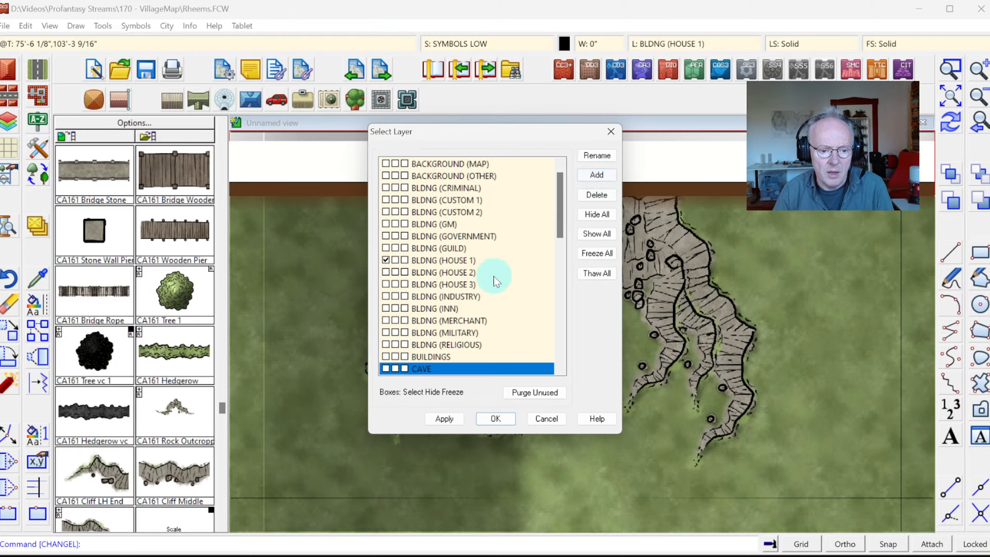
pyautogui.click(385, 368)
pyautogui.click(496, 419)
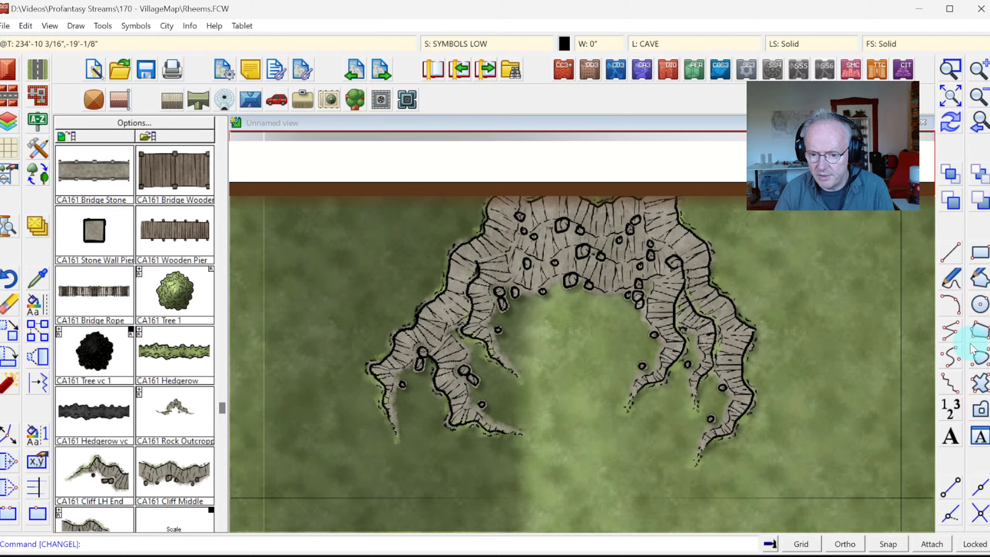
# Step: Draw a solid black polygon for the cave opening in the central cliff face, following the lower cliff edge between the boulders
pyautogui.click(981, 334)
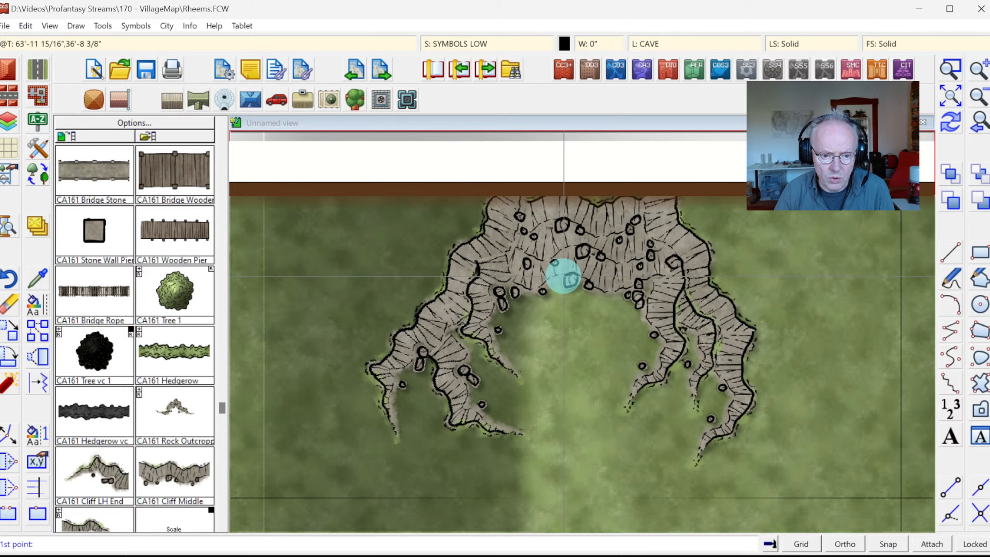
pyautogui.click(563, 275)
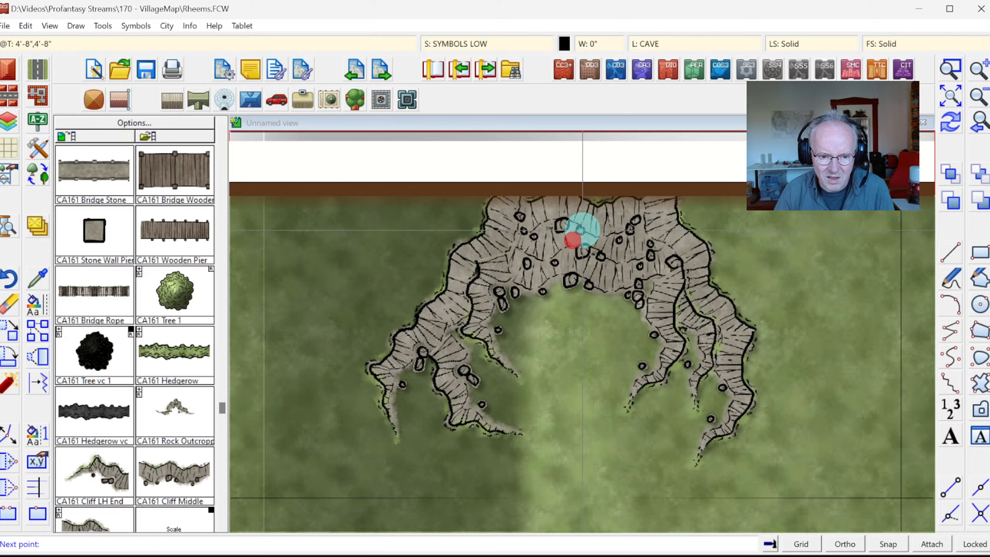
pyautogui.click(583, 229)
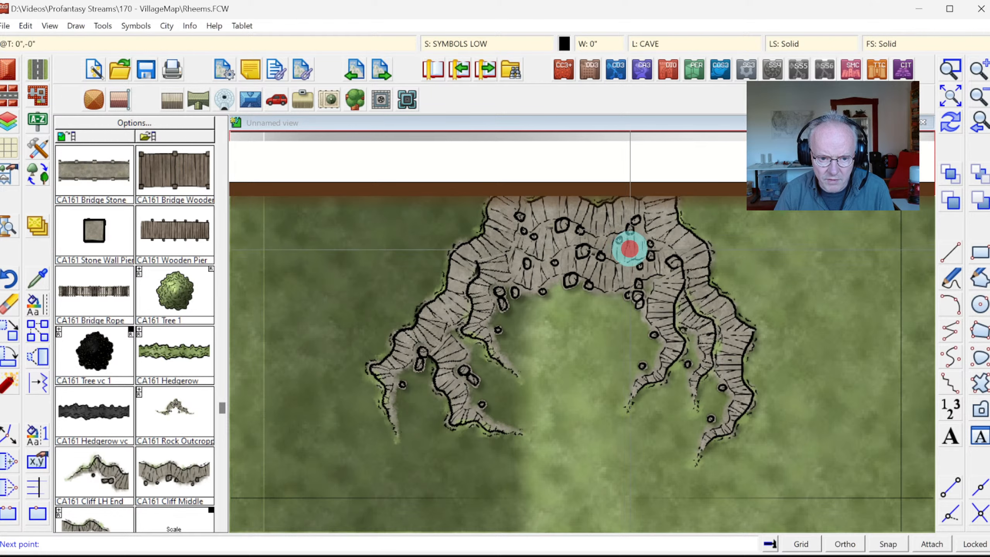
pyautogui.click(634, 260)
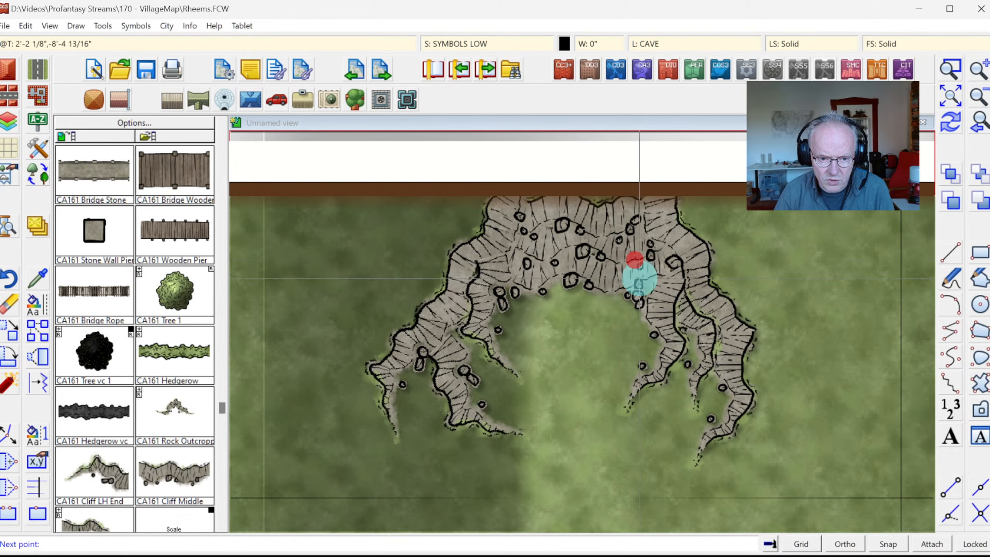
pyautogui.click(951, 70)
pyautogui.click(526, 205)
pyautogui.click(672, 325)
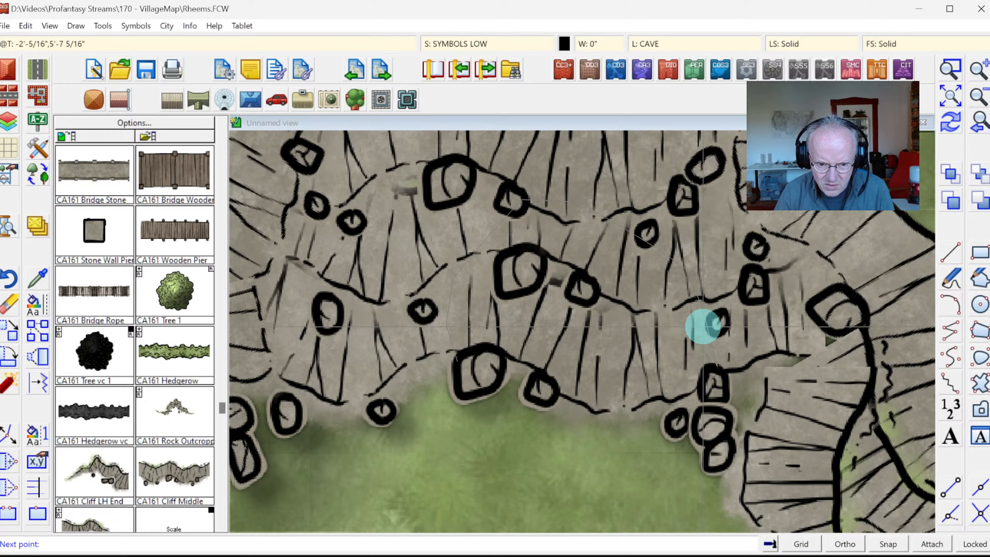
pyautogui.click(704, 325)
pyautogui.click(705, 388)
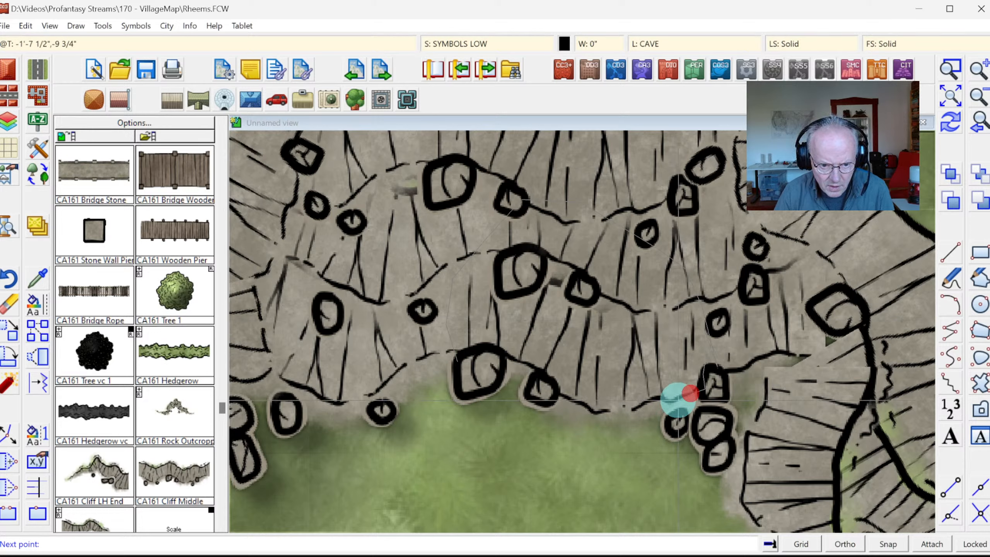
pyautogui.click(654, 395)
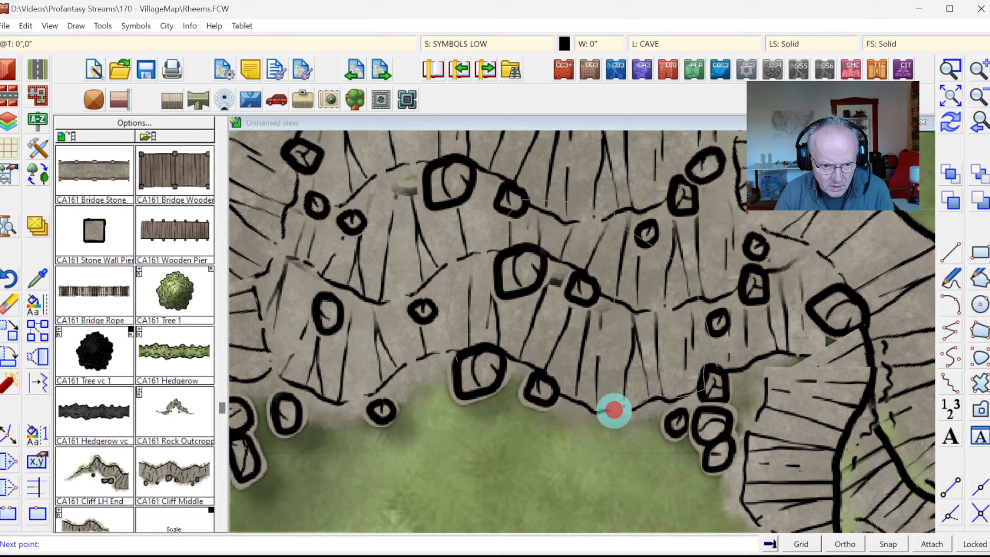
pyautogui.click(584, 402)
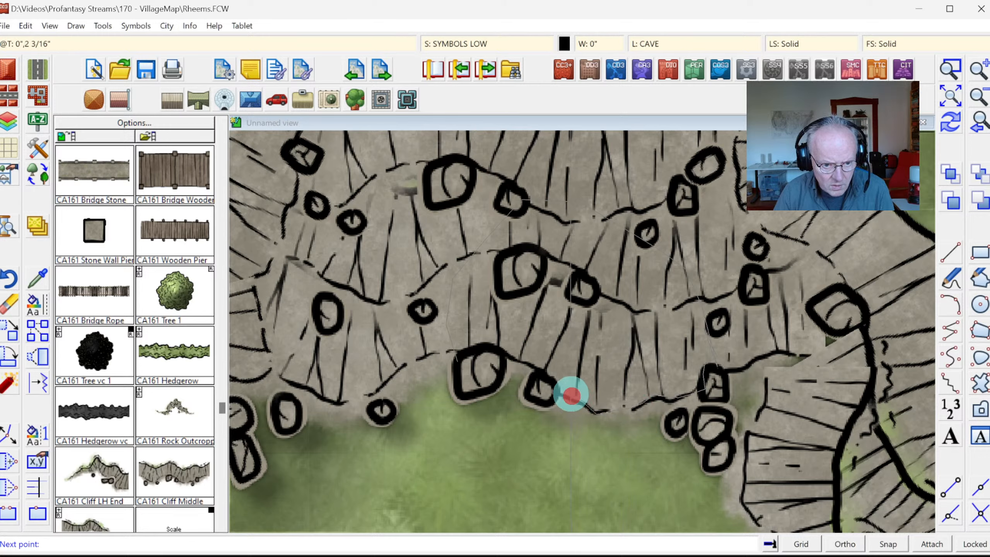
pyautogui.click(556, 389)
pyautogui.click(490, 345)
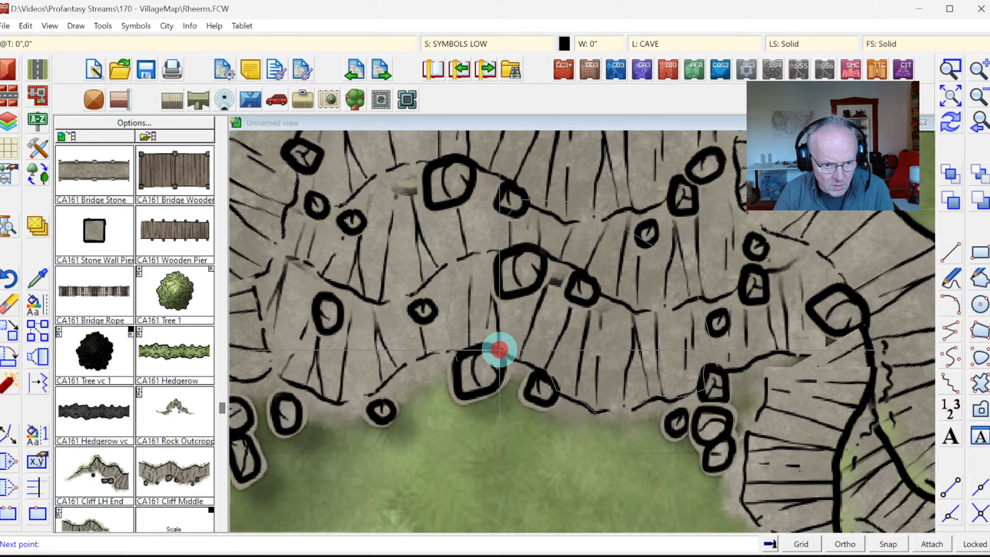
pyautogui.click(473, 351)
pyautogui.rightClick(567, 363)
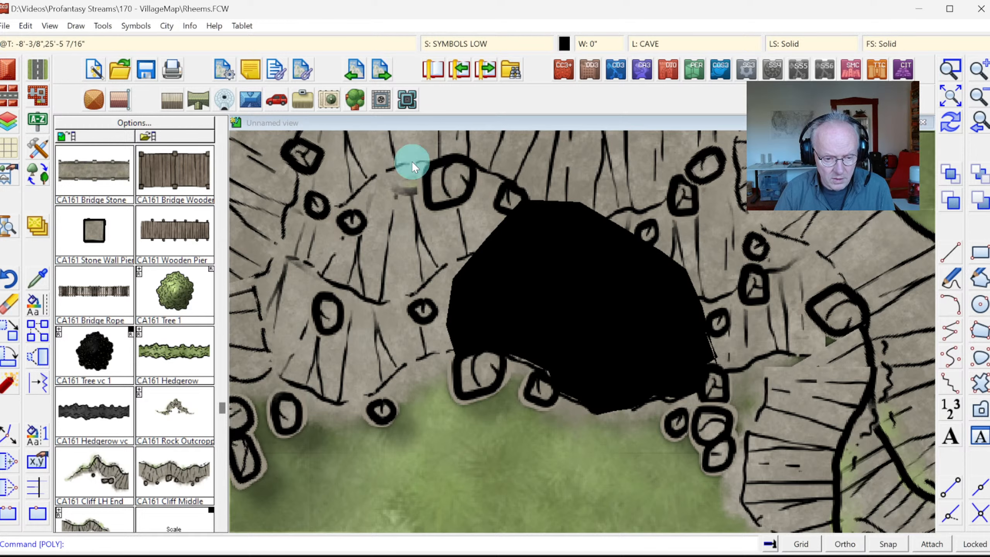
# Step: Try to reshape the cave opening with dynamic editing at its lower edge, and redraw the map
pyautogui.click(6, 437)
pyautogui.click(521, 356)
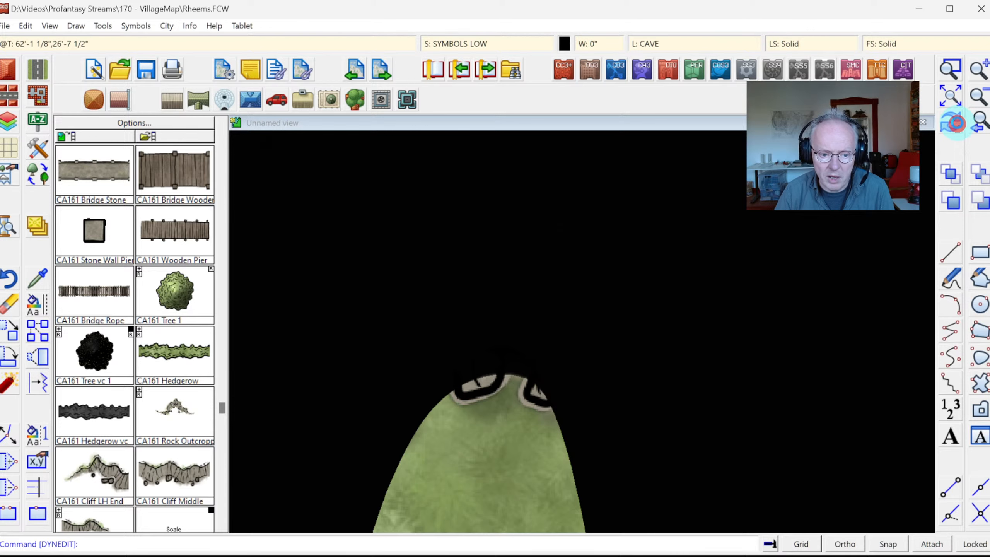
pyautogui.click(953, 123)
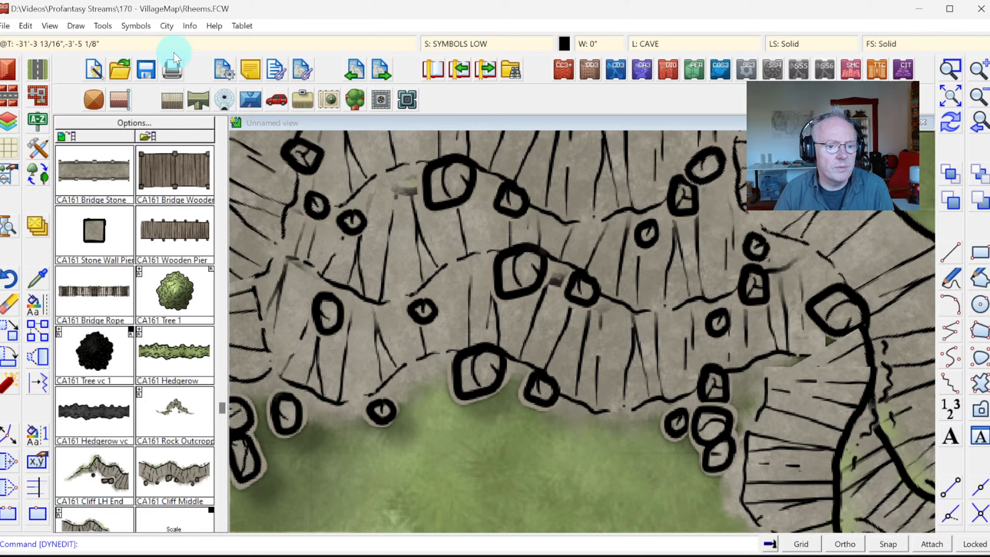
pyautogui.click(190, 25)
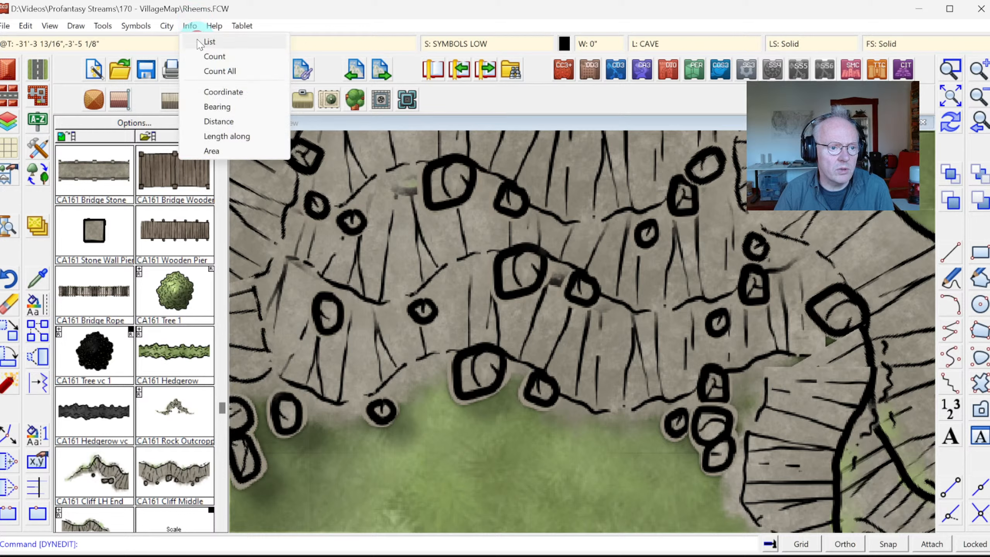
pyautogui.click(196, 40)
pyautogui.click(687, 412)
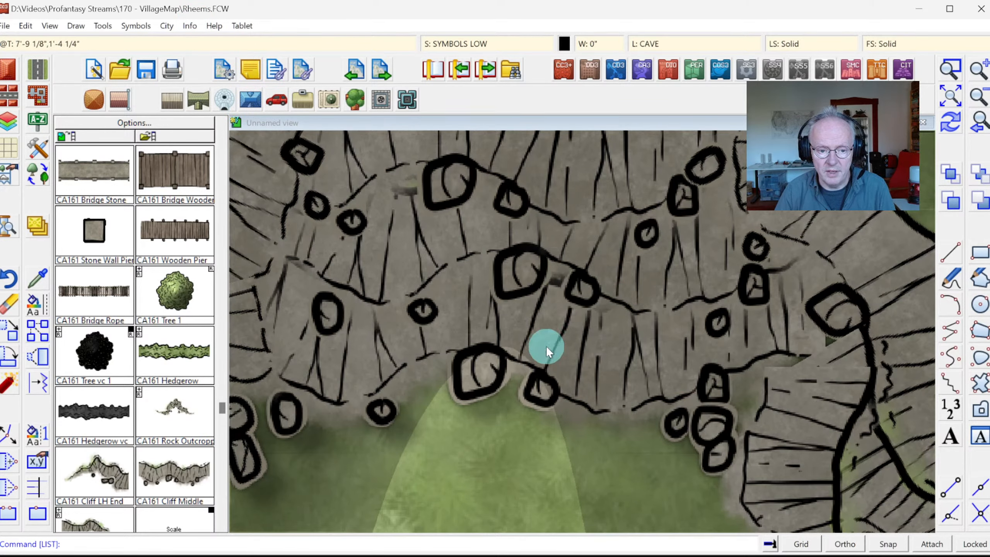
pyautogui.click(950, 120)
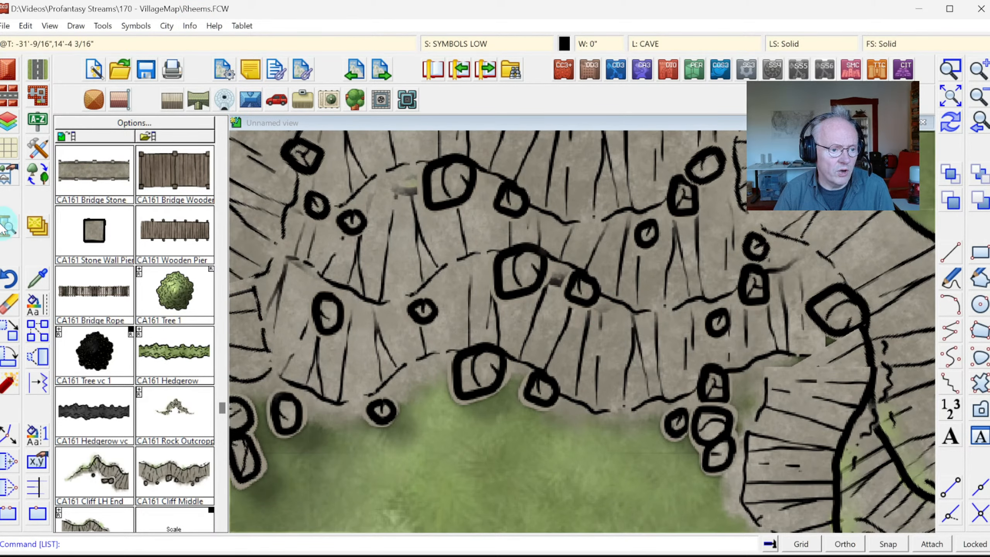
# Step: List the properties of the cave polygon and the overlapping cliff symbols to examine their sheet and layers
pyautogui.click(190, 26)
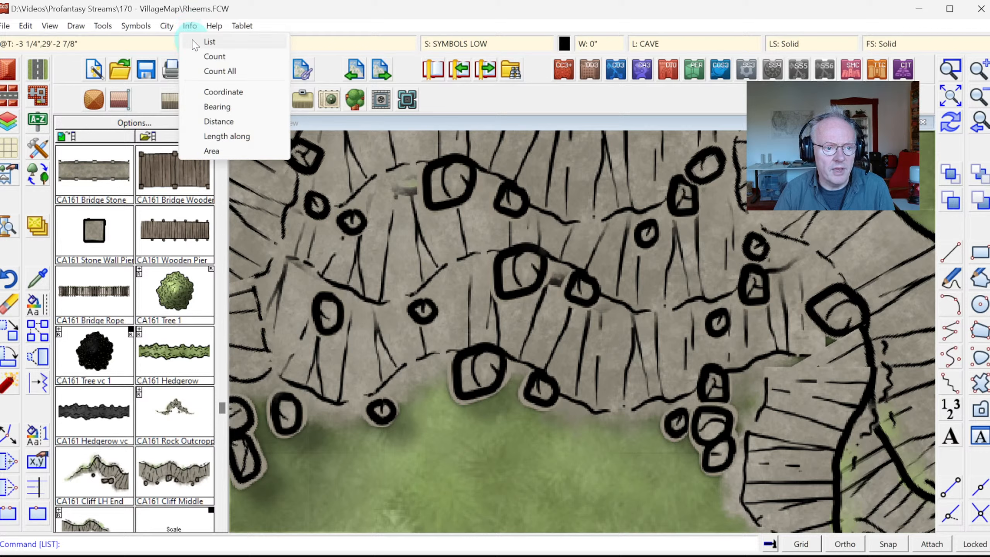
pyautogui.click(197, 40)
pyautogui.click(590, 238)
pyautogui.click(664, 306)
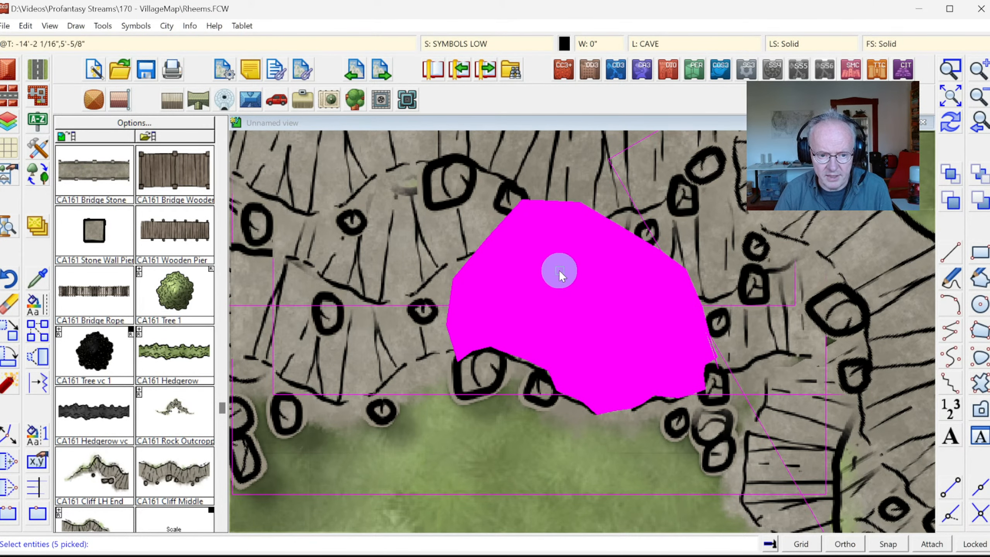
pyautogui.keyDown('ctrl'); pyautogui.click(367, 261); pyautogui.keyUp('ctrl')
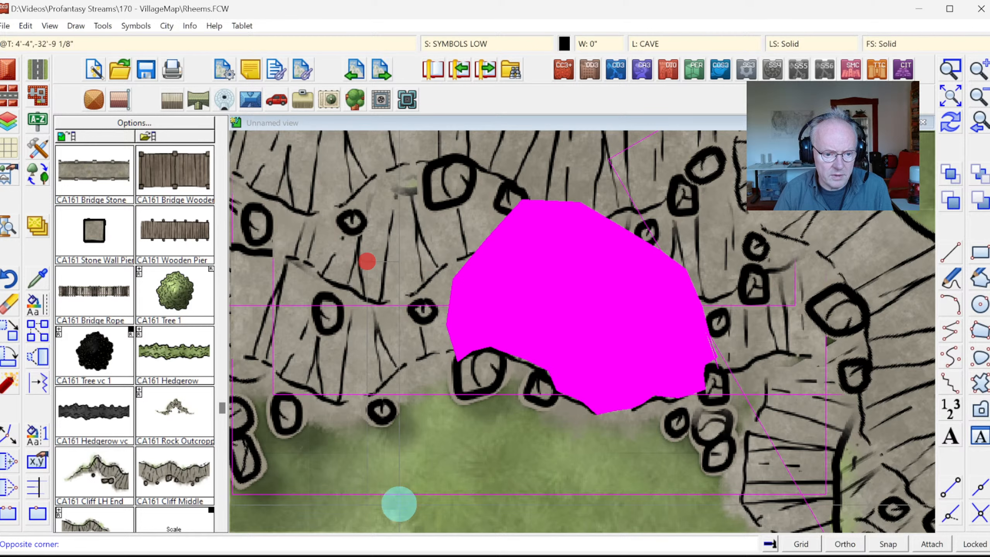
pyautogui.keyDown('ctrl'); pyautogui.click(400, 508); pyautogui.keyUp('ctrl')
pyautogui.rightClick(586, 215)
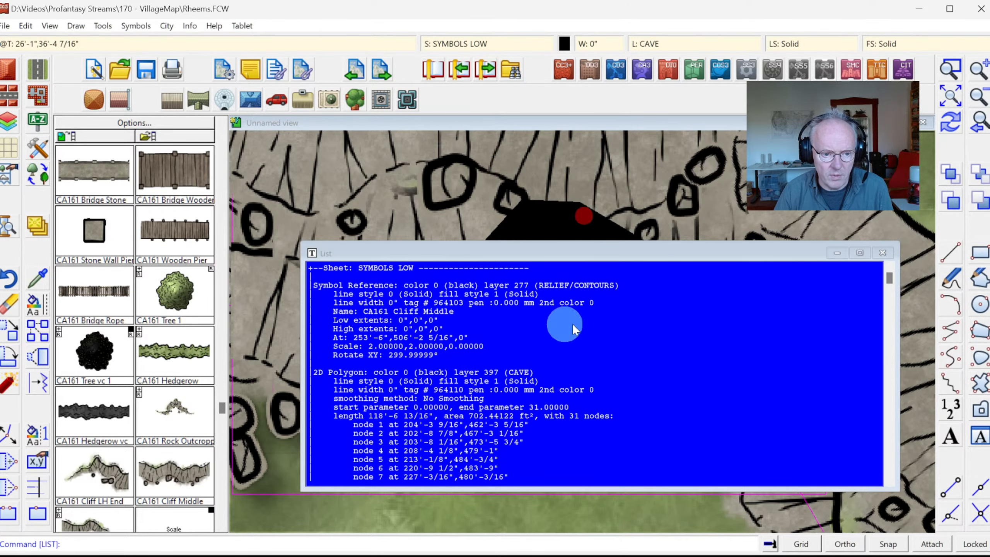
pyautogui.click(679, 219)
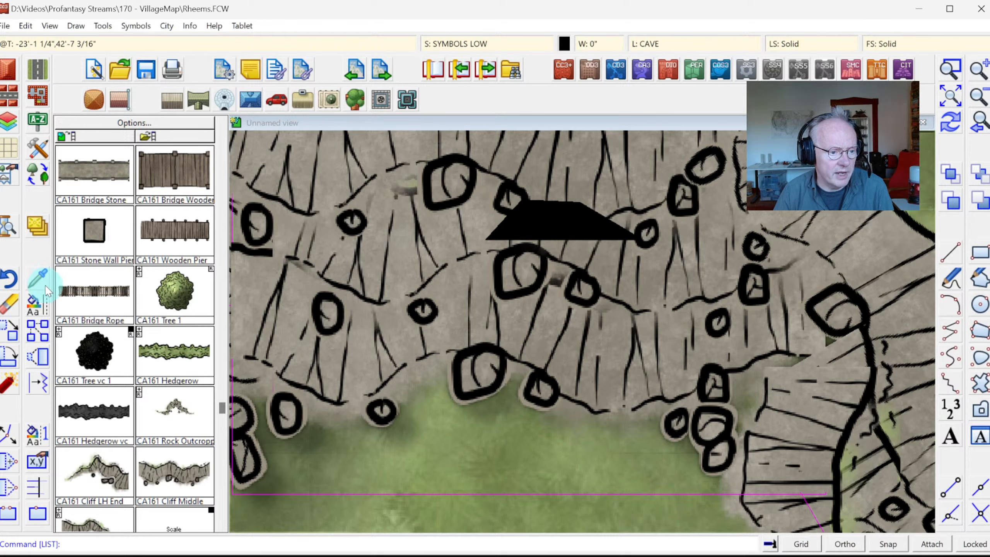
# Step: List the properties of the unrotated cliff symbol at the foot of the central cliff face to check its sheet and layer
pyautogui.click(192, 29)
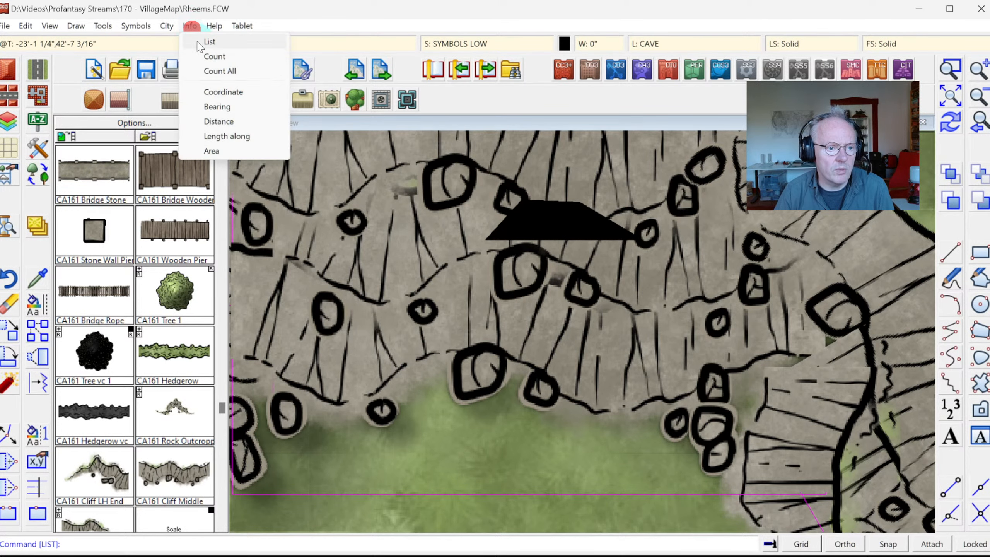
pyautogui.click(196, 41)
pyautogui.click(389, 423)
pyautogui.rightClick(390, 248)
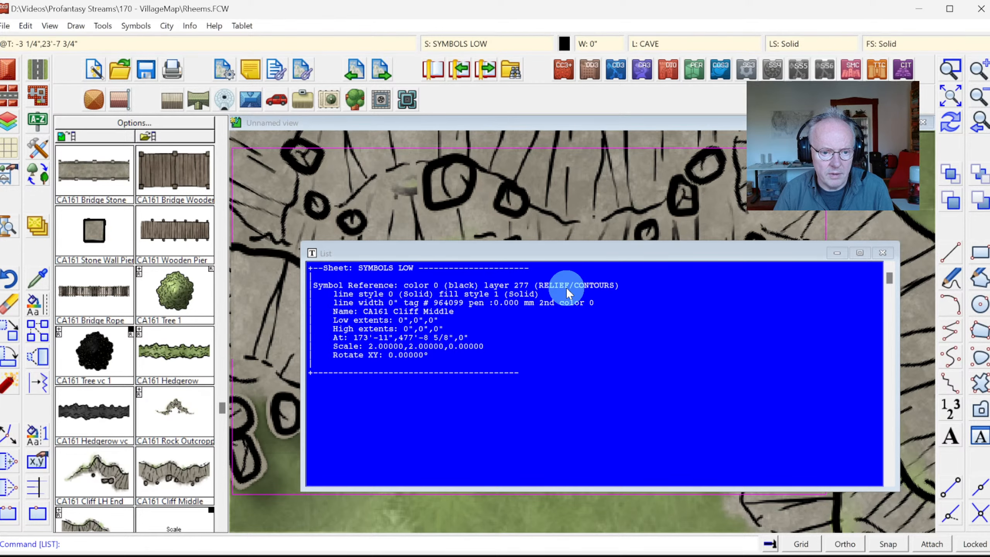
pyautogui.click(567, 283)
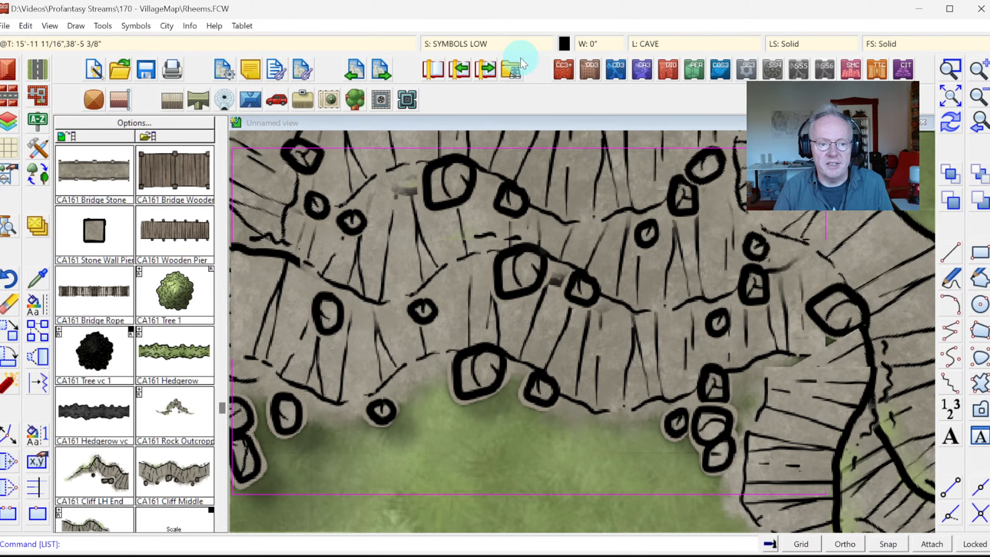
# Step: Add a sheet named CAVE ENTRANCE directly after SYMBOLS LOW and make it the current sheet
pyautogui.click(463, 45)
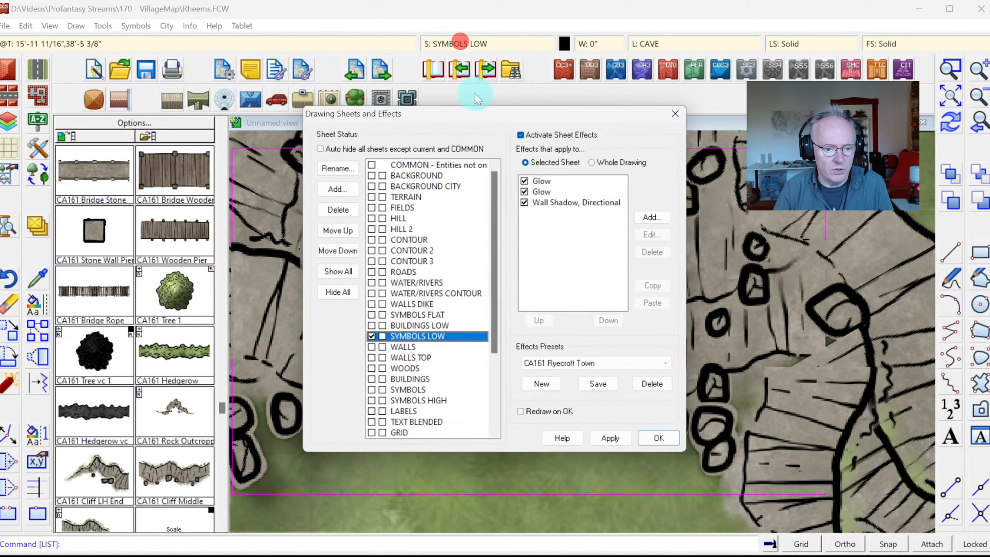
pyautogui.click(345, 198)
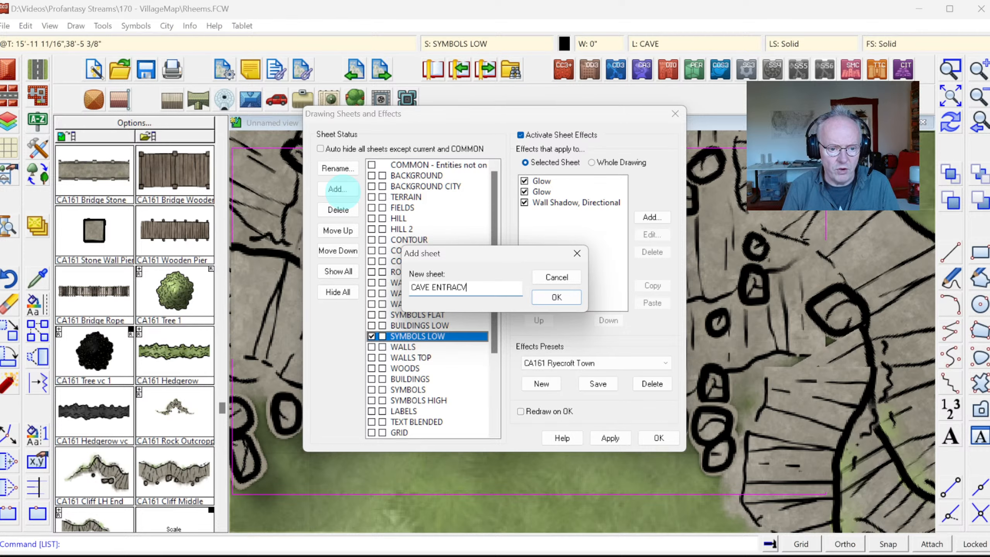
pyautogui.press('Return')
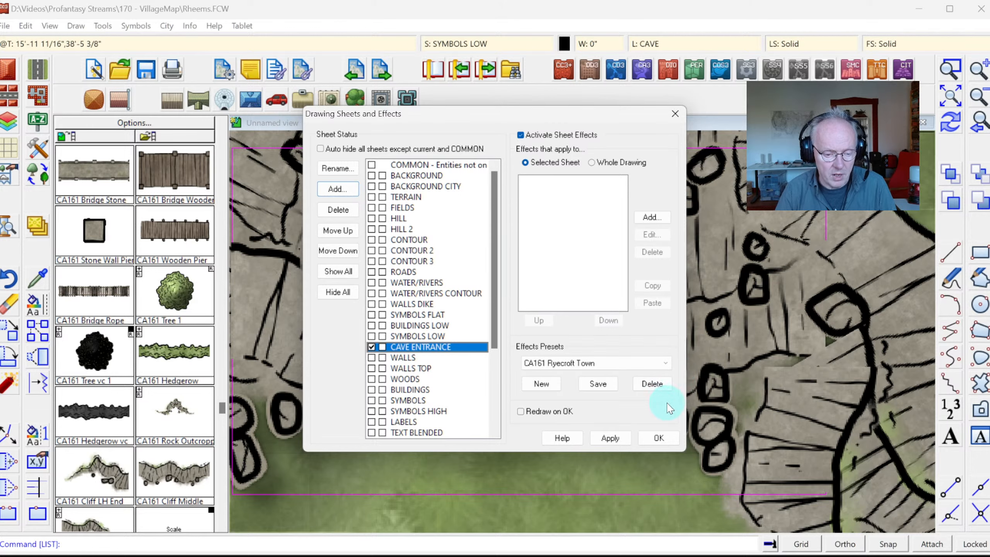
pyautogui.click(648, 442)
# Step: Move the cave polygon to the CAVE ENTRANCE sheet, using an And combination to single it out from the overlapping cliff symbols
pyautogui.click(29, 217)
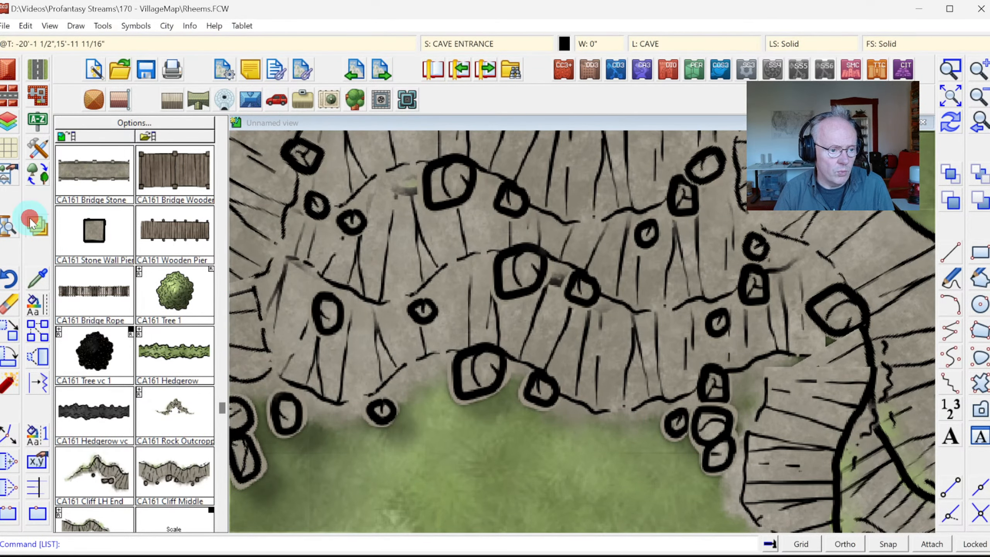
pyautogui.click(92, 332)
pyautogui.click(622, 331)
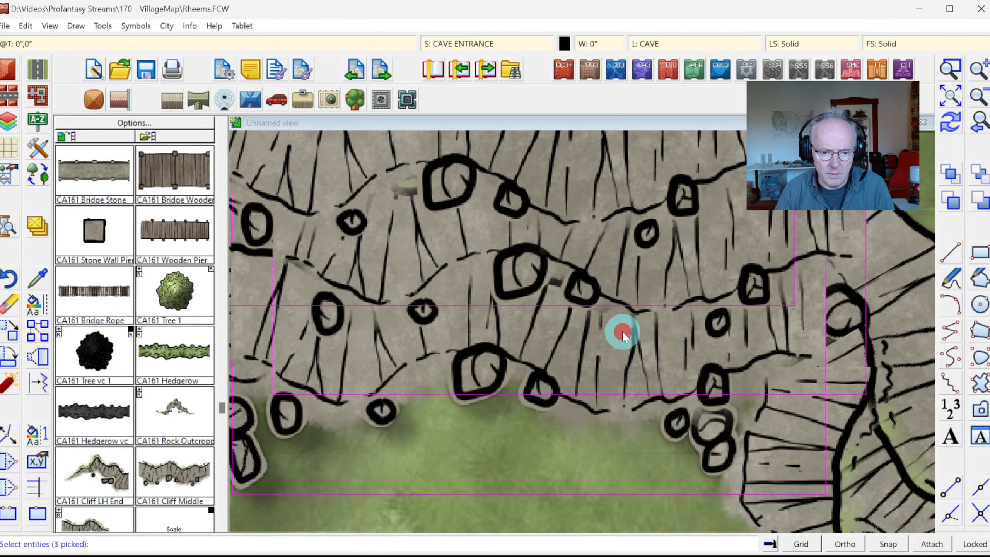
pyautogui.click(646, 323)
pyautogui.click(607, 273)
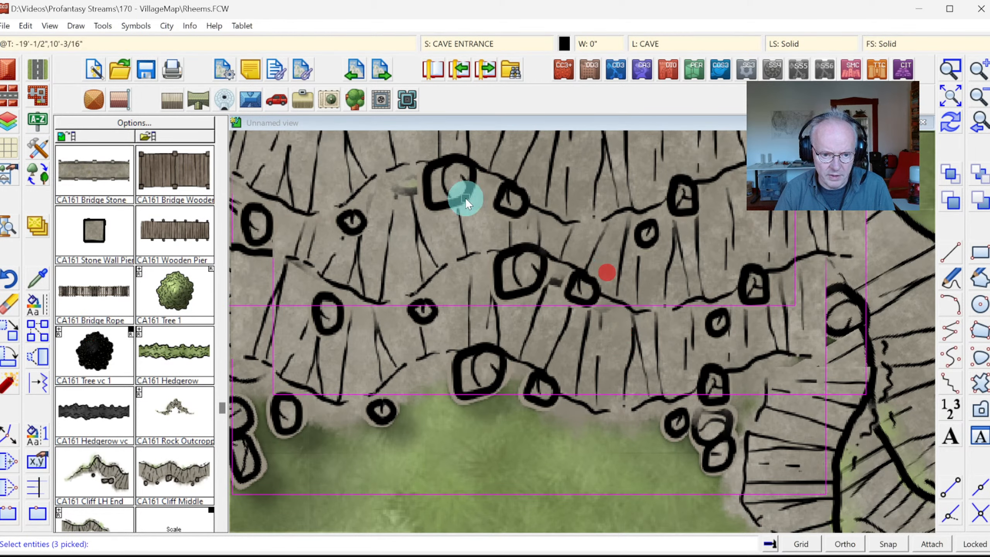
pyautogui.click(463, 215)
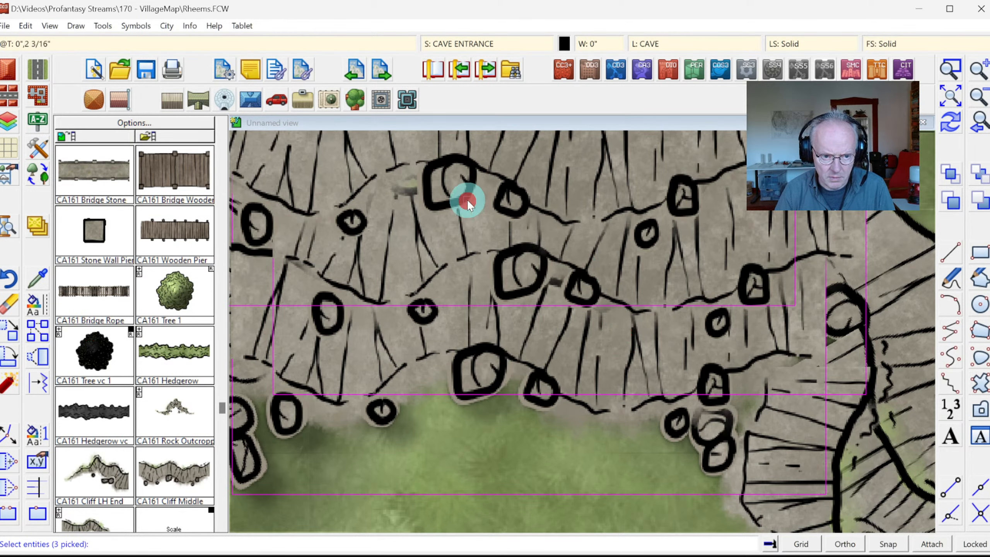
pyautogui.click(681, 376)
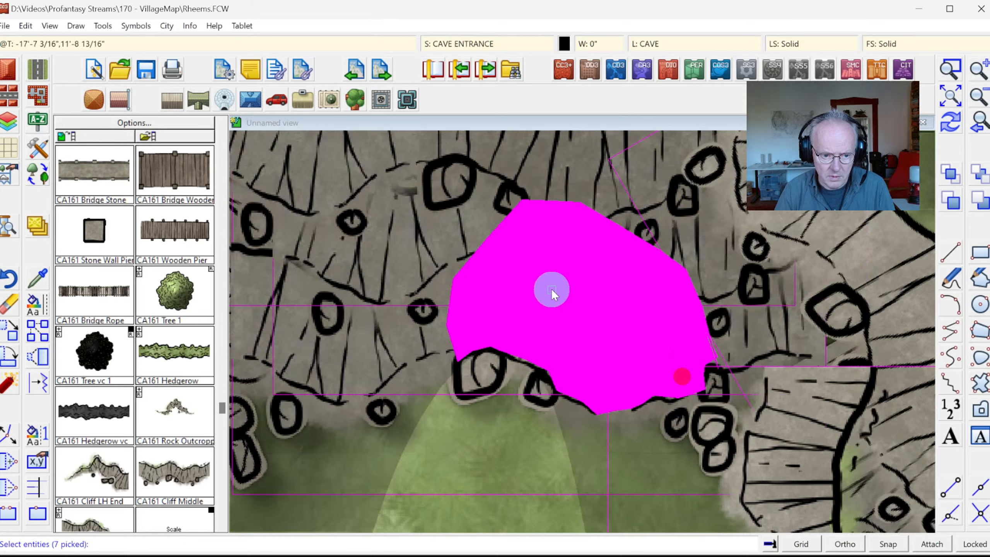
pyautogui.rightClick(531, 290)
pyautogui.moveTo(522, 326)
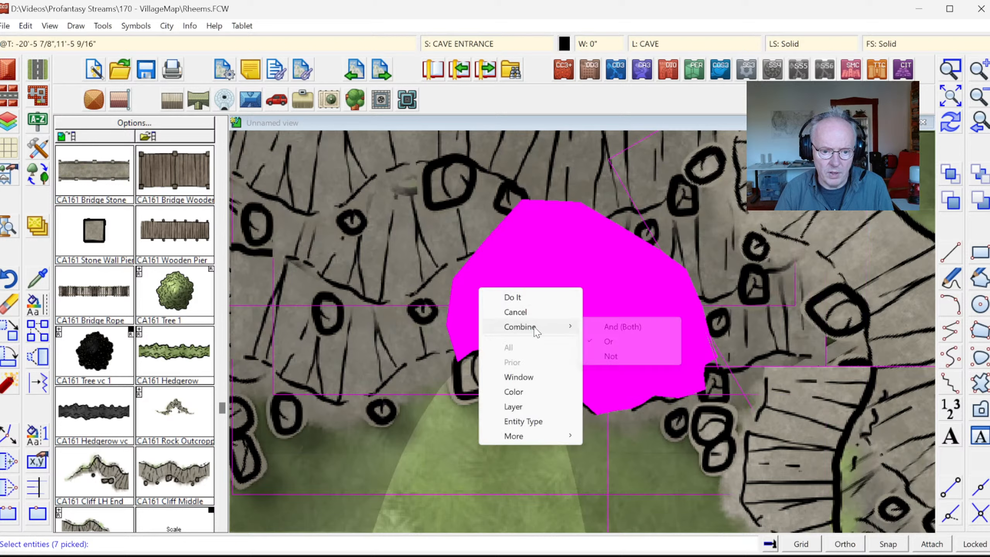
pyautogui.click(593, 327)
pyautogui.click(619, 227)
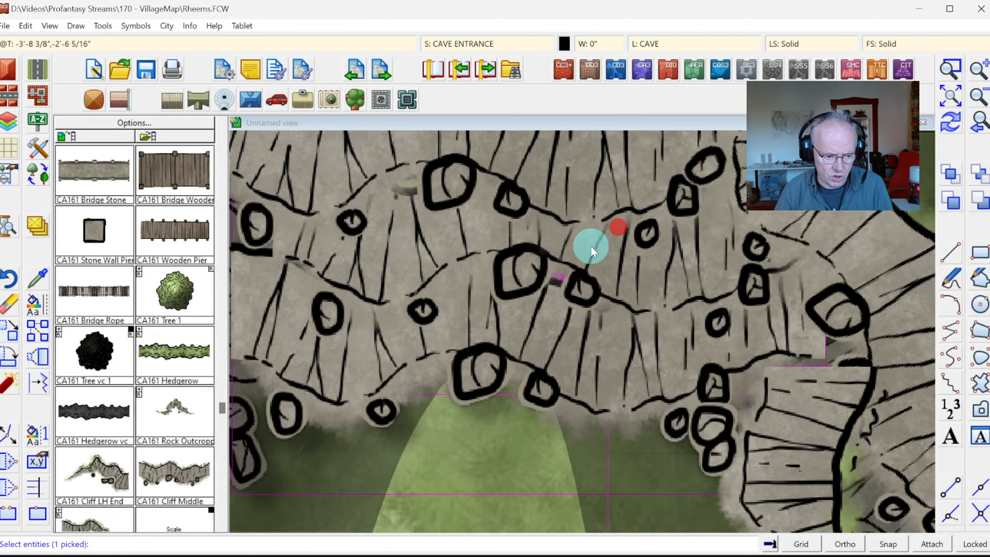
pyautogui.press('d')
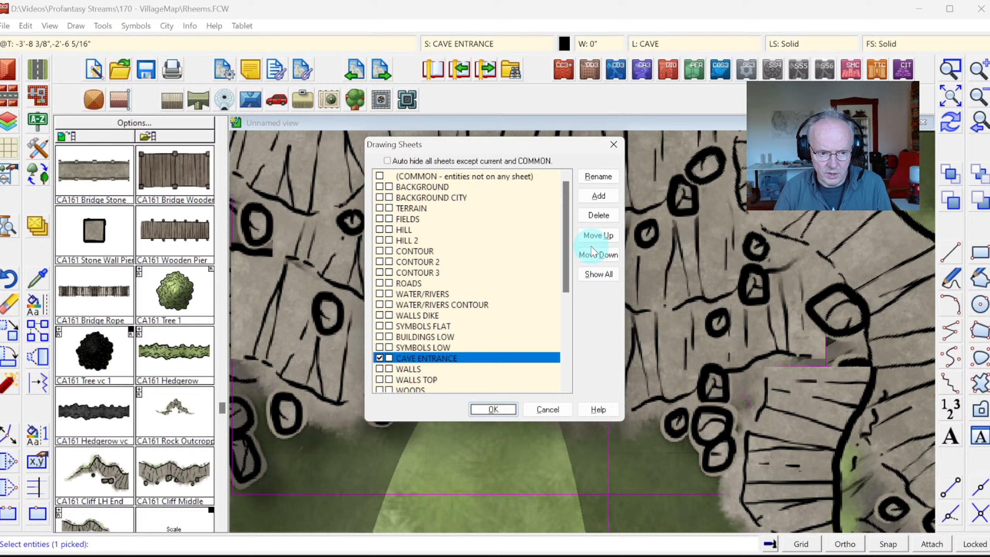
pyautogui.click(463, 357)
pyautogui.click(500, 409)
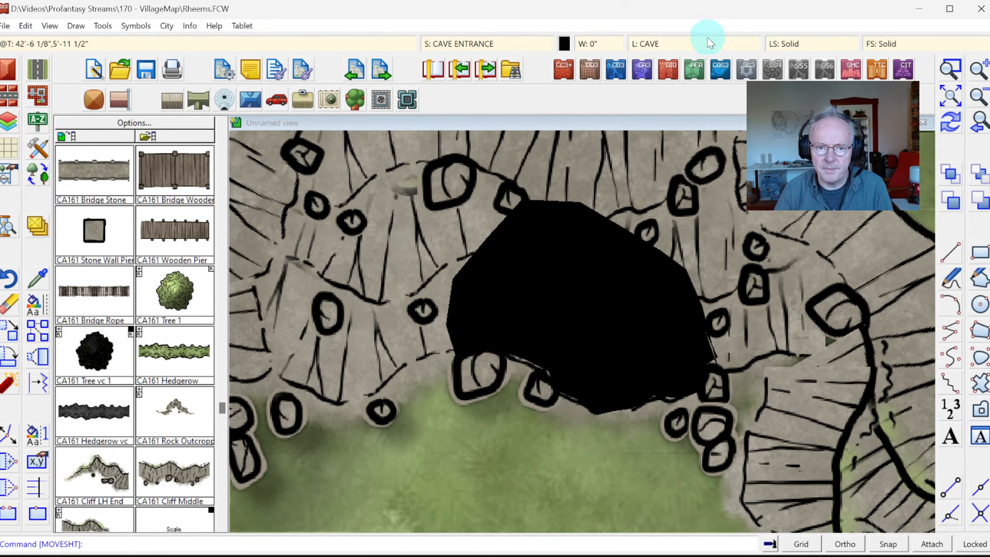
# Step: Freeze all layers except the current CAVE layer
pyautogui.click(691, 43)
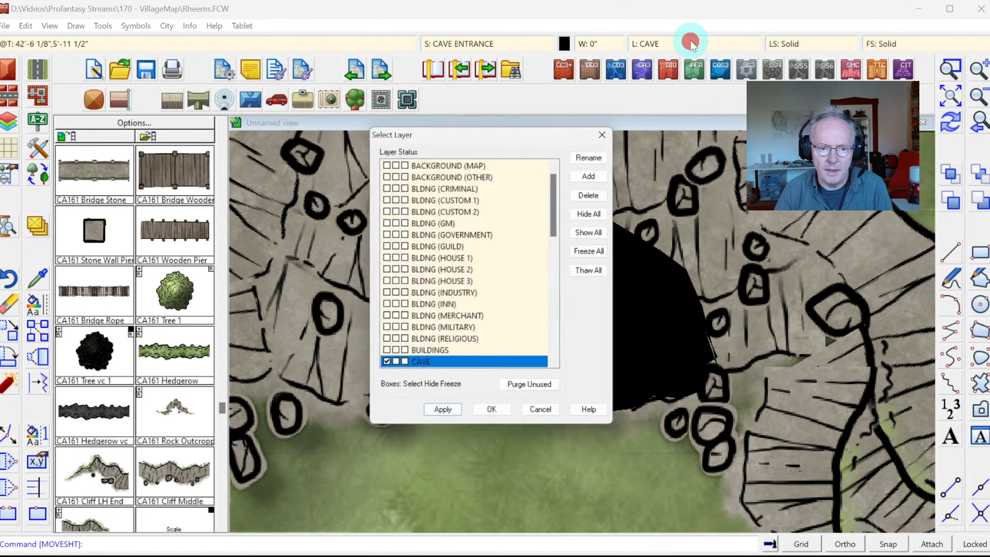
pyautogui.click(591, 253)
pyautogui.click(496, 418)
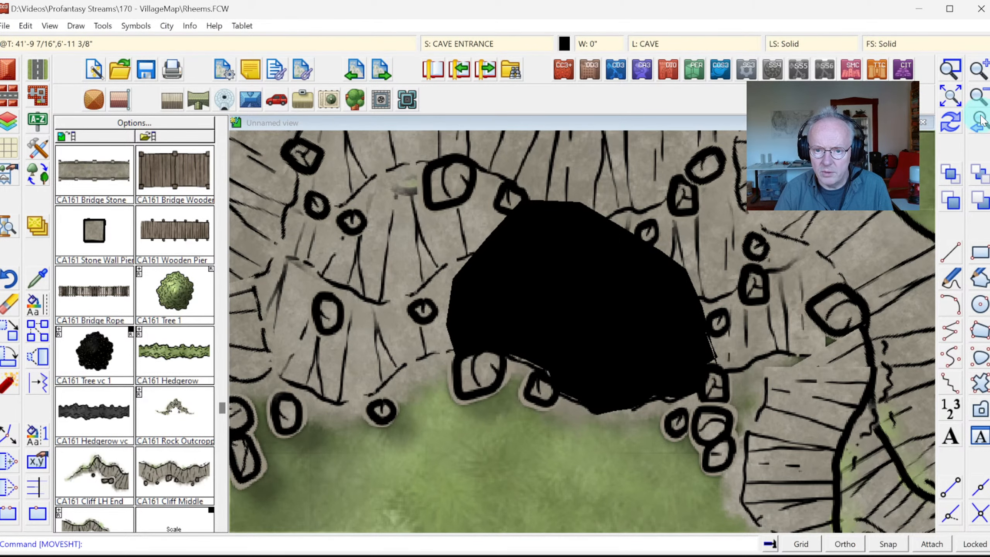
# Step: Reshape the cave opening's lower edge with dynamic editing, fitting its nodes around the boulders at the foot of the cliff
pyautogui.click(947, 67)
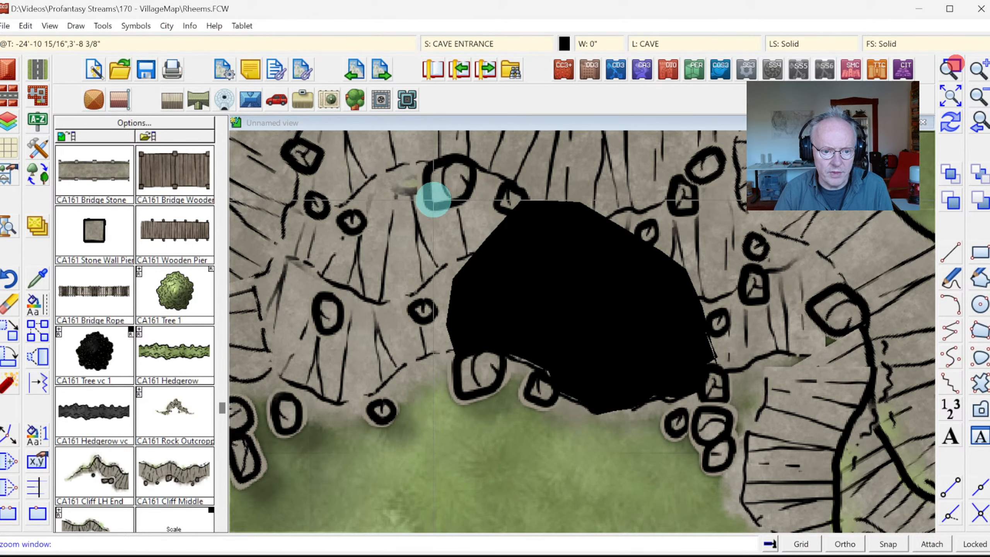
pyautogui.click(431, 196)
pyautogui.click(755, 453)
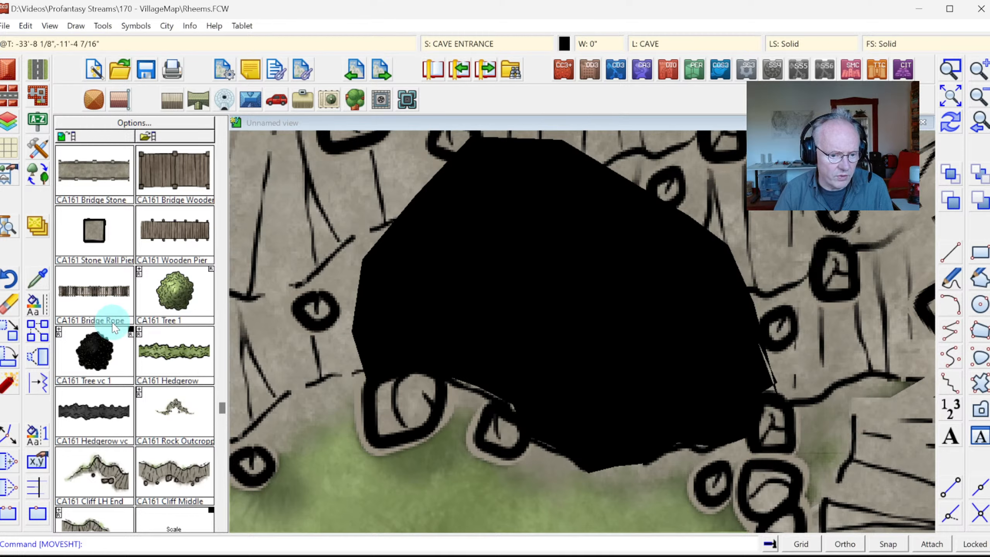
pyautogui.click(7, 433)
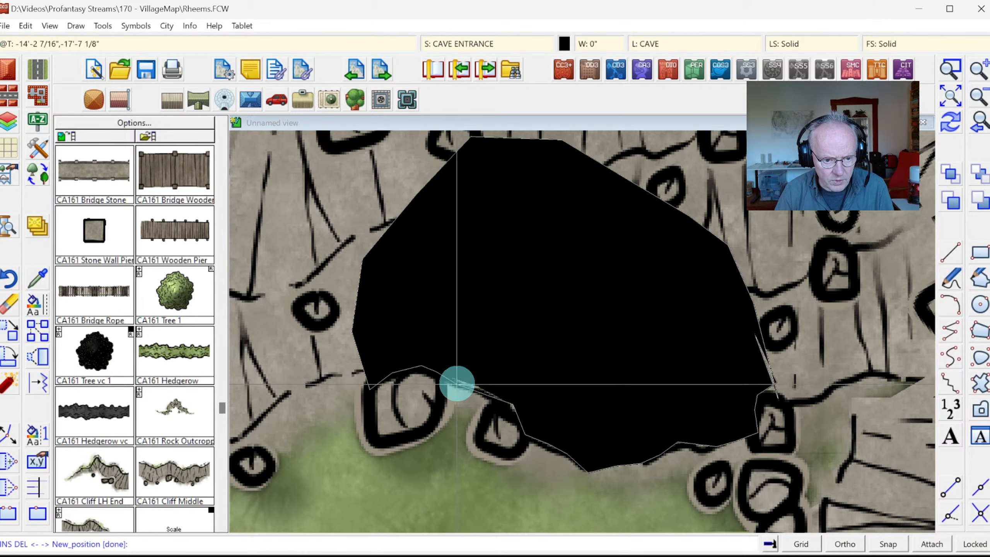
pyautogui.click(510, 400)
pyautogui.click(506, 406)
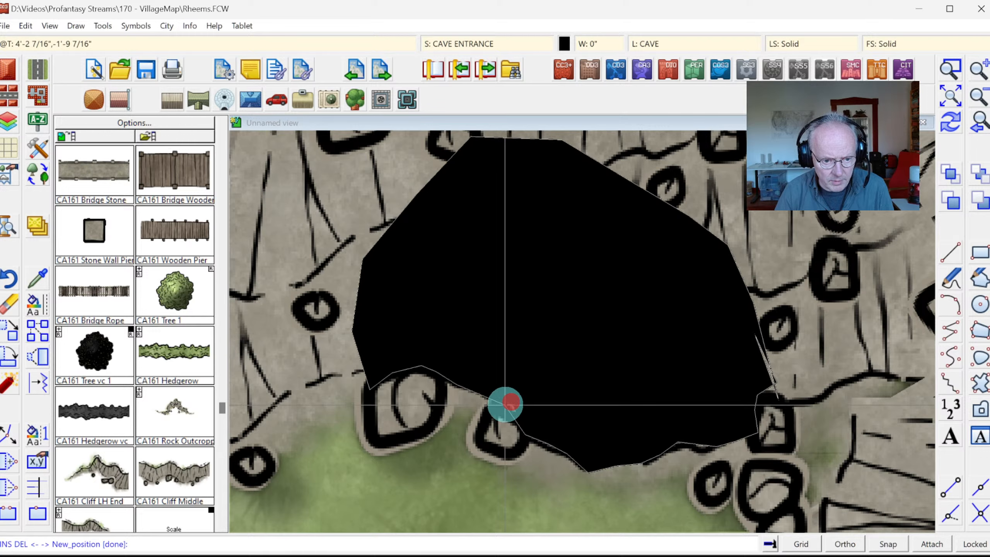
pyautogui.click(505, 406)
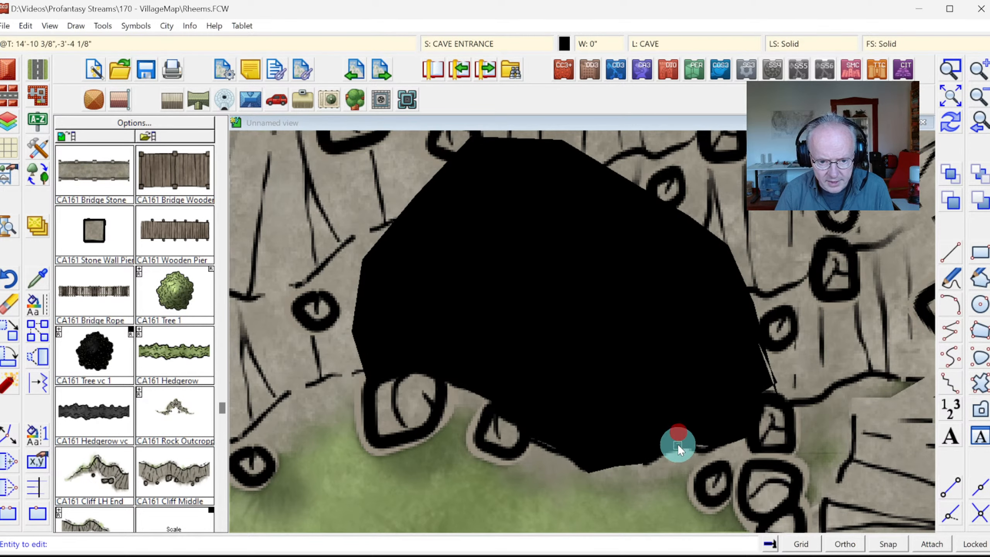
pyautogui.click(678, 443)
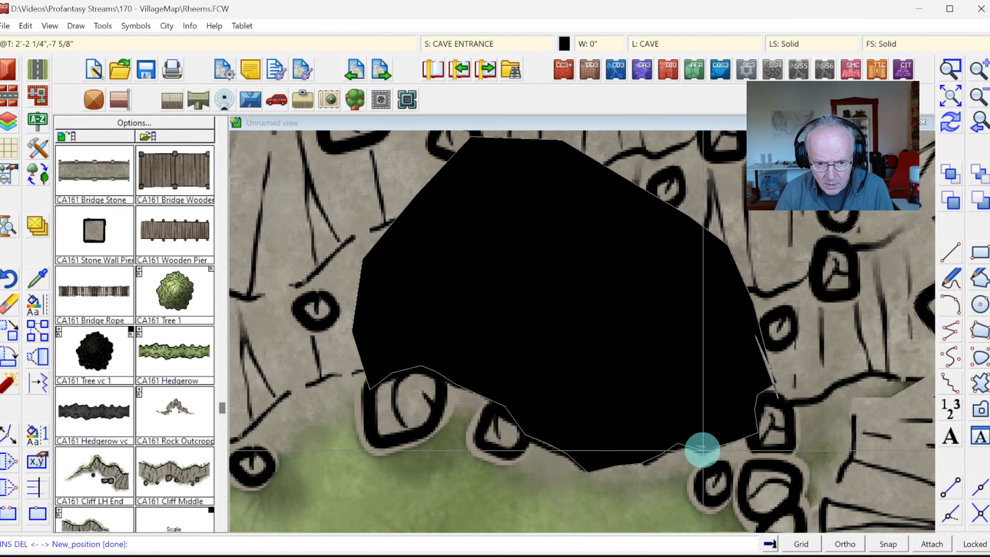
pyautogui.click(702, 448)
# Step: Adjust the nodes at the cave opening's lower right corner to close the thin gap along its right edge
pyautogui.click(782, 382)
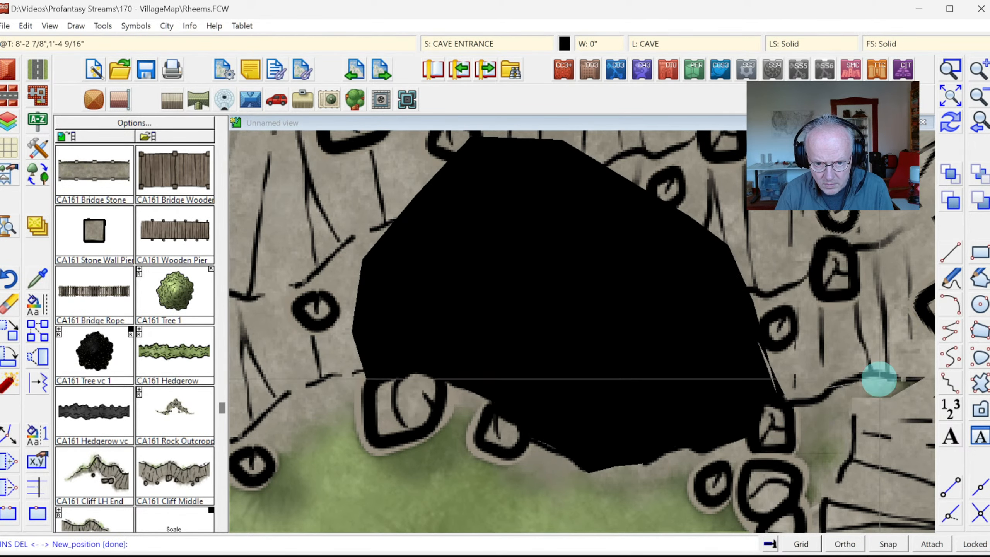
pyautogui.click(797, 408)
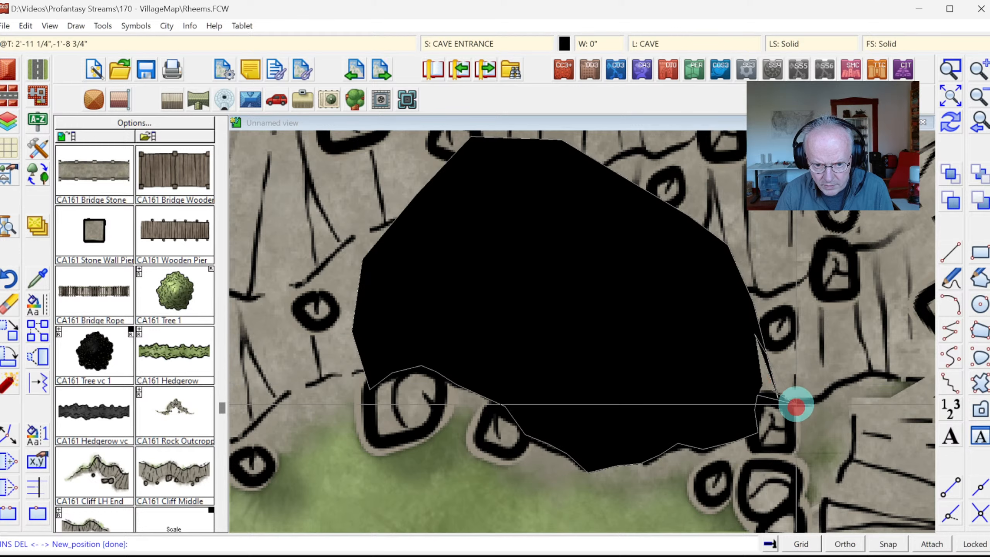
pyautogui.click(755, 342)
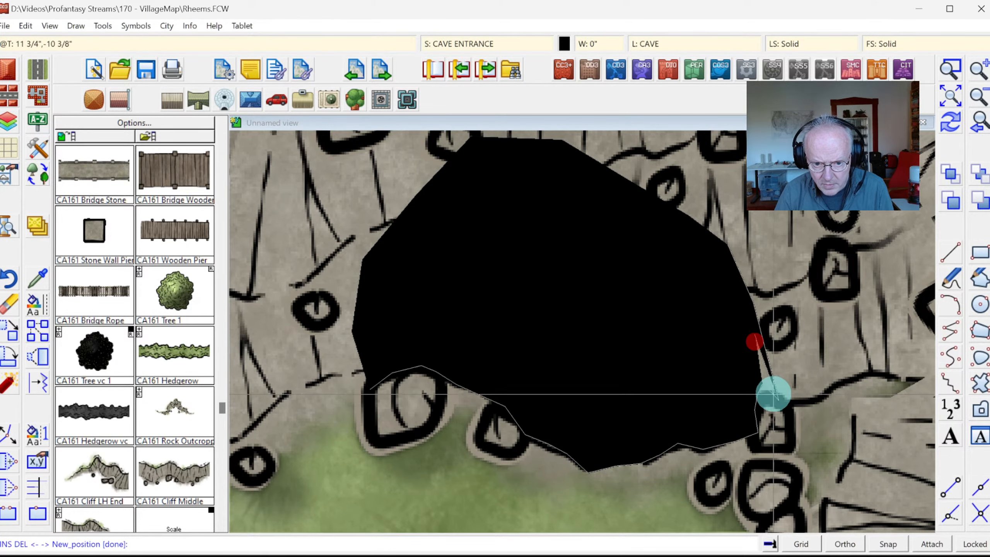
pyautogui.click(770, 390)
pyautogui.click(762, 384)
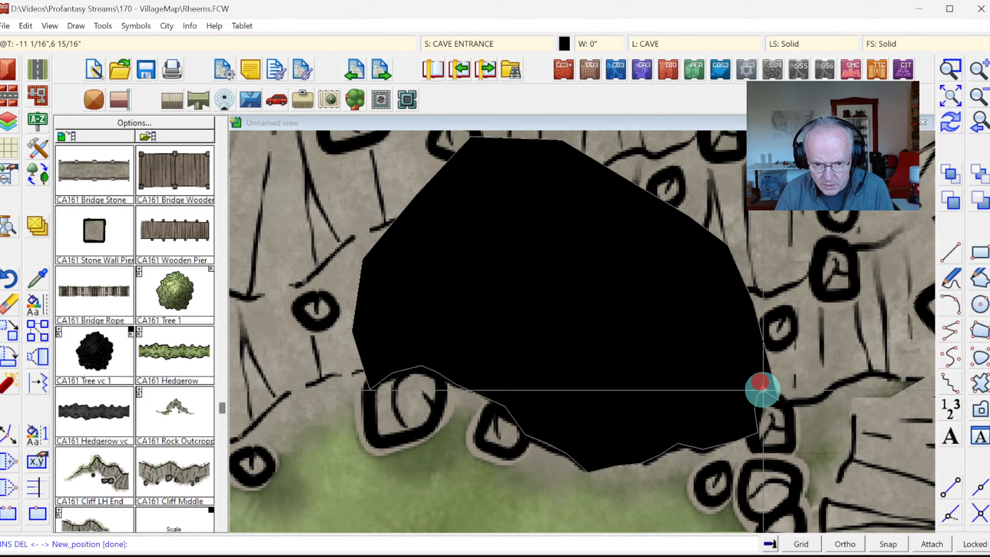
pyautogui.click(764, 397)
# Step: Shift the lower edge node beside the small middle boulder to refine the cave outline, and redraw the map
pyautogui.rightClick(547, 446)
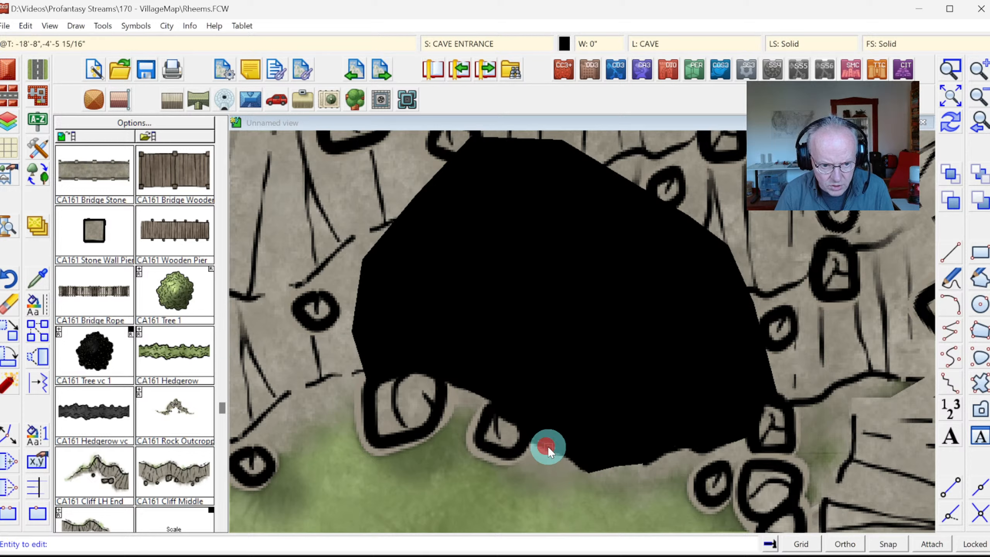
pyautogui.click(551, 445)
pyautogui.click(542, 443)
pyautogui.rightClick(593, 482)
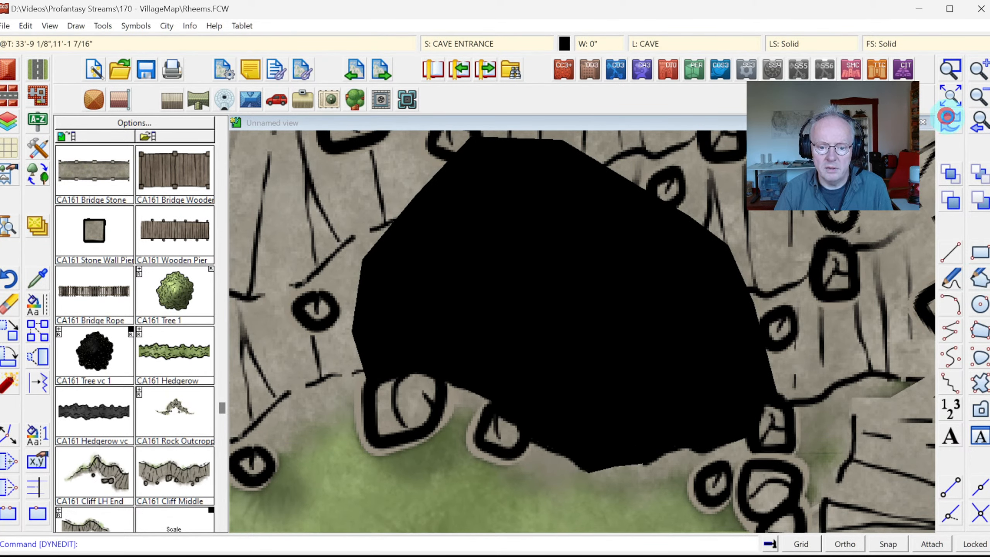
pyautogui.click(950, 122)
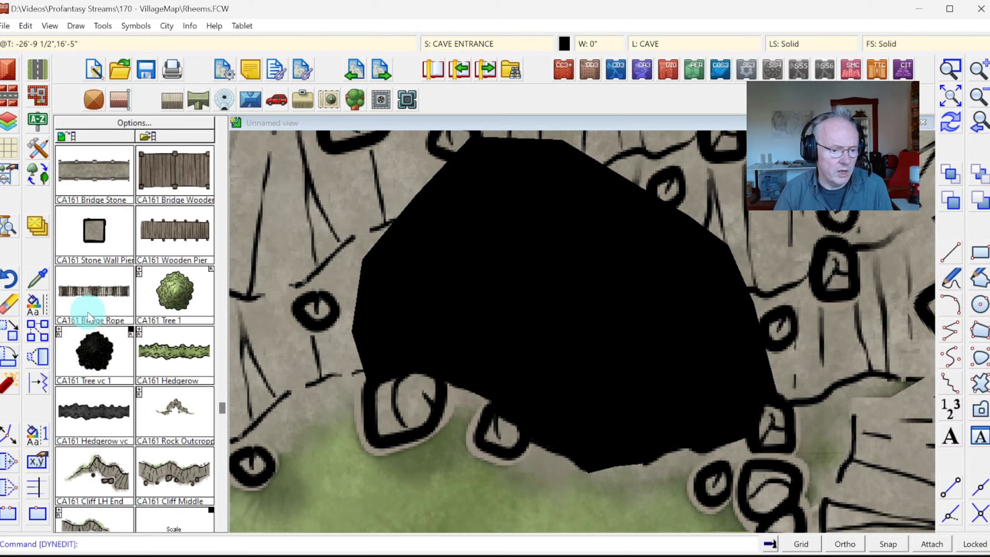
# Step: Insert a node on the cave's upper right edge, pull it slightly inward beside the boulder, and redraw the map
pyautogui.click(8, 461)
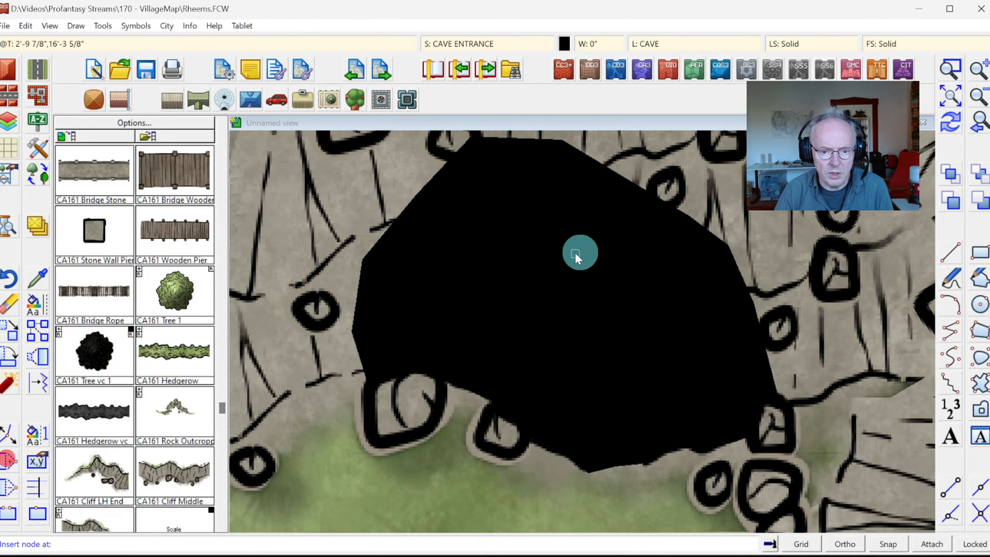
pyautogui.click(658, 199)
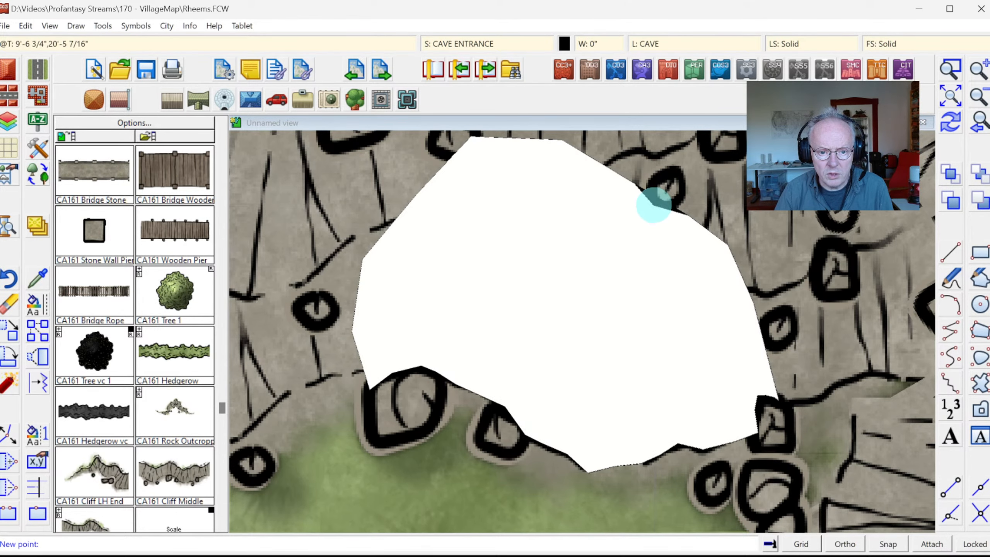
pyautogui.click(654, 204)
pyautogui.rightClick(673, 226)
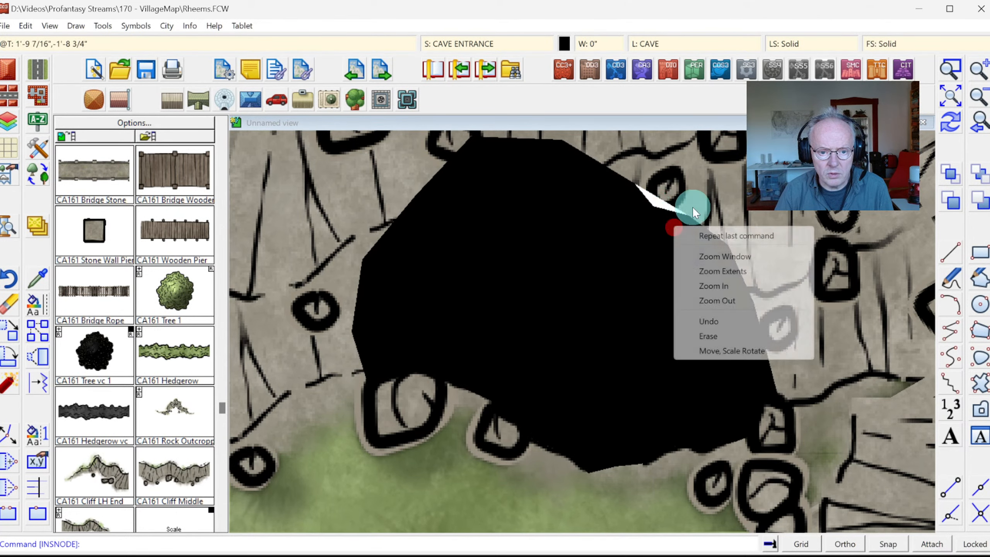
pyautogui.click(951, 123)
pyautogui.click(949, 122)
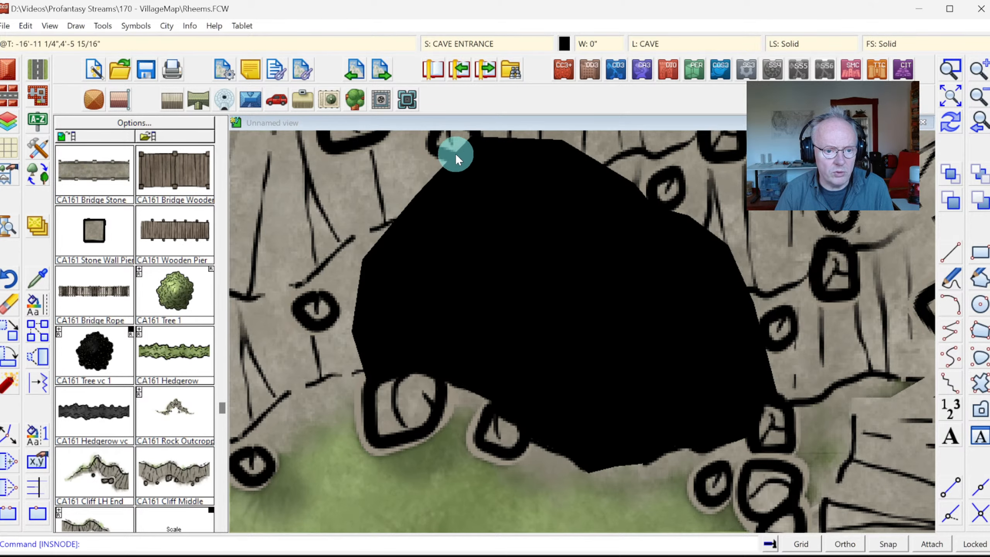
# Step: Lower the cave opening's top left node slightly so that the outline follows the adjacent boulder
pyautogui.click(3, 436)
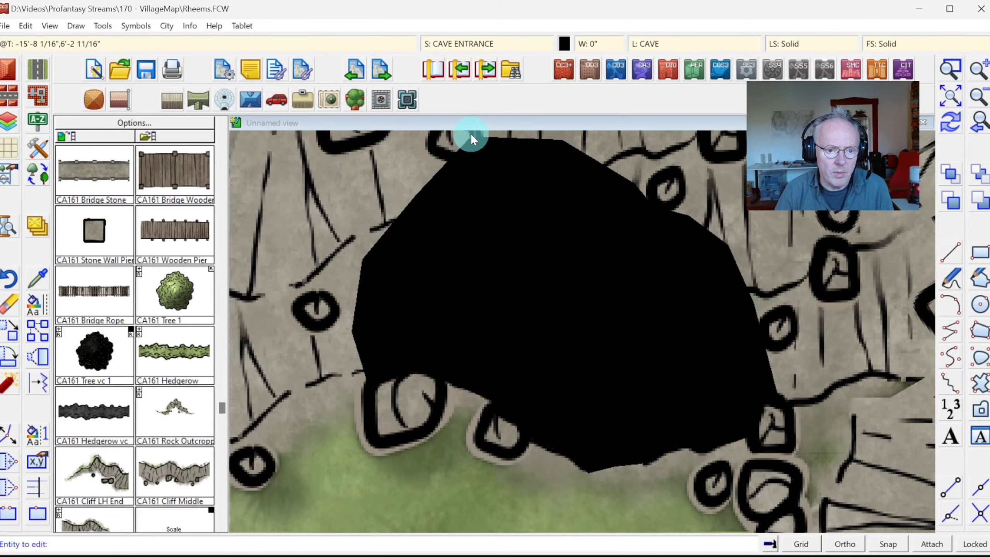
pyautogui.click(469, 136)
pyautogui.click(467, 151)
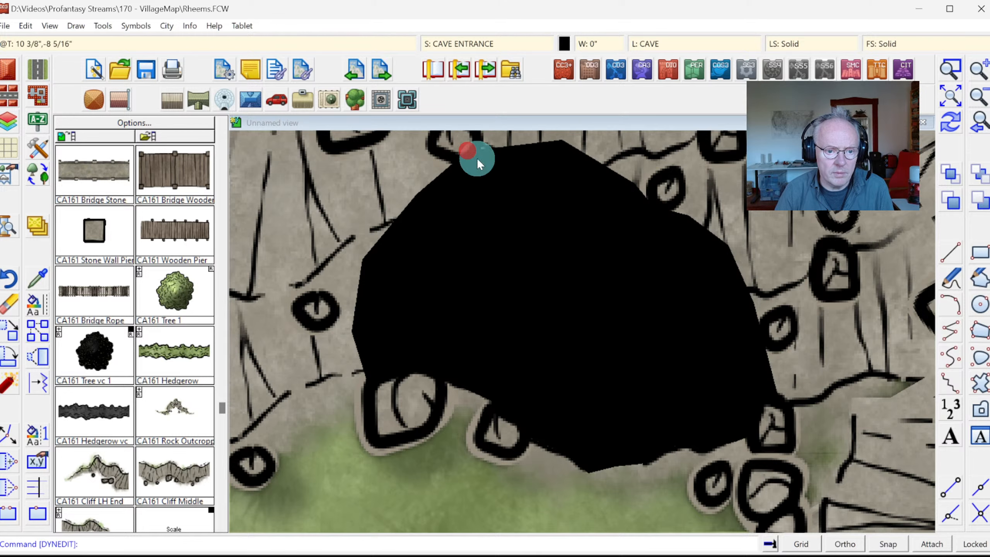
pyautogui.click(951, 98)
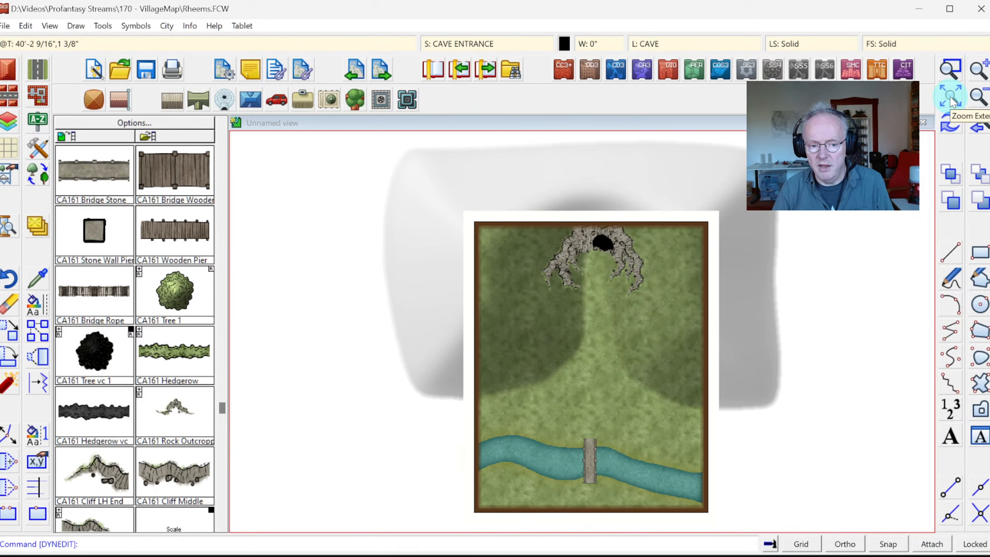
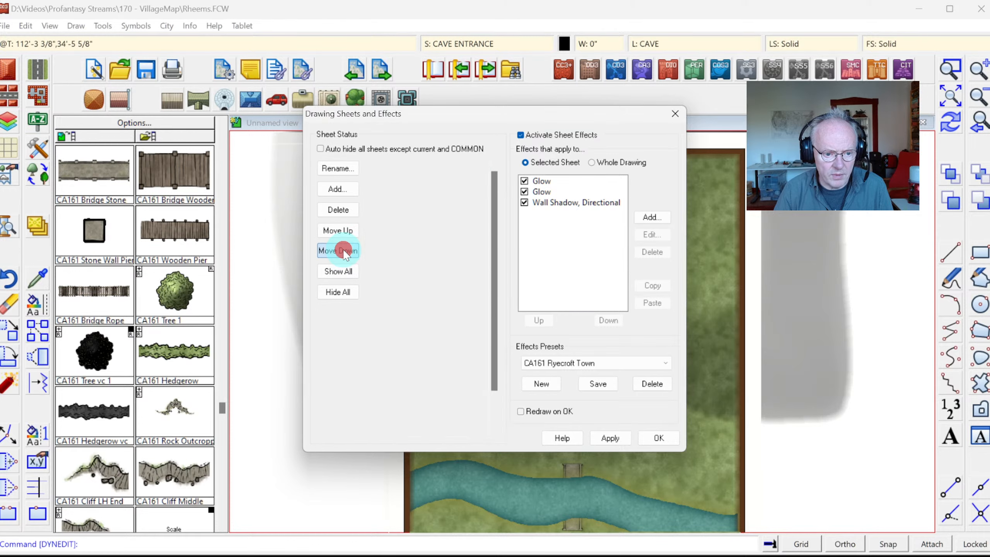
# Step: Move the SYMBOLS LOW sheet down the sheet order to just after BUILDINGS LOW and apply the new order
pyautogui.tripleClick(343, 249)
pyautogui.doubleClick(343, 250)
pyautogui.doubleClick(343, 249)
pyautogui.click(343, 249)
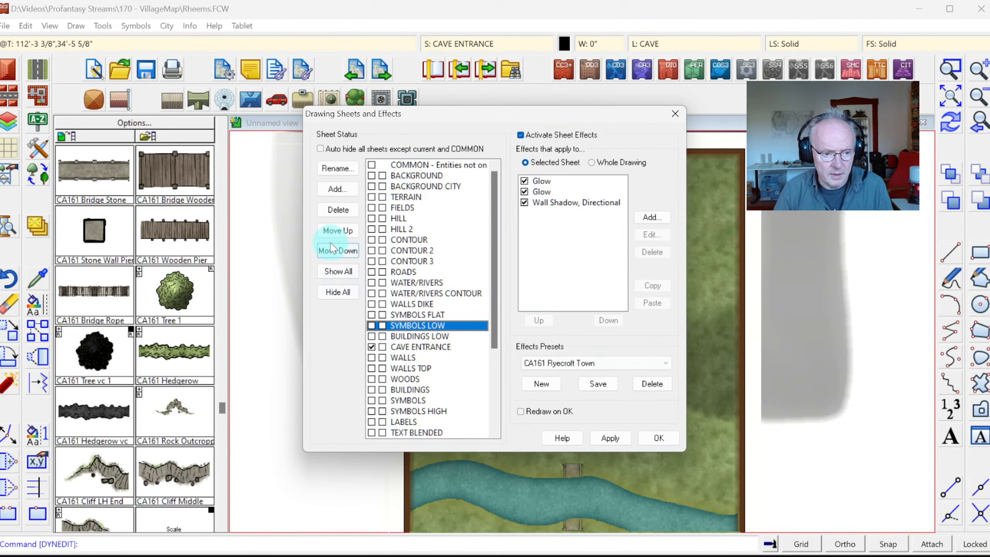
pyautogui.click(339, 251)
pyautogui.click(658, 437)
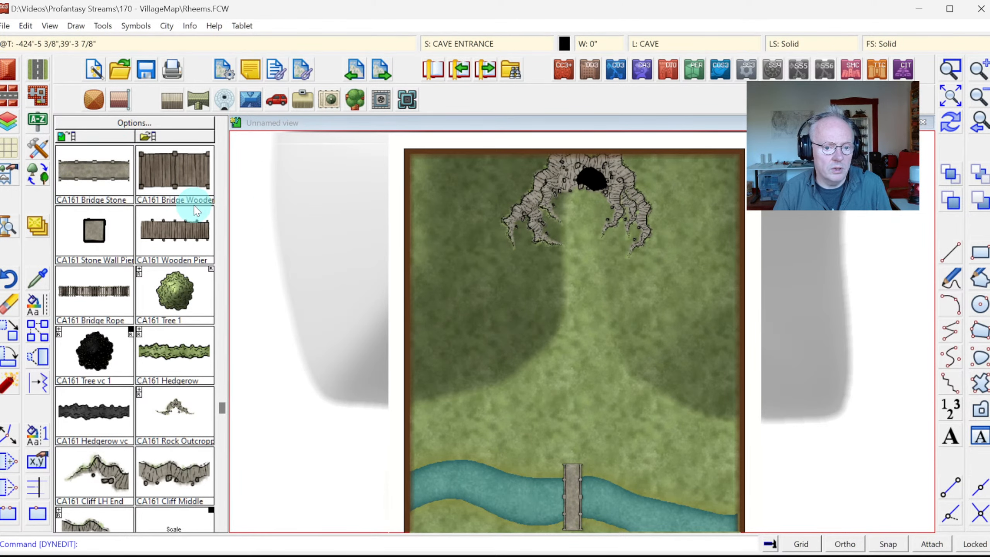
# Step: Start a smooth Water Blue 2 river polygon in the main river just east of the bridge and trace its western bank towards the cave
pyautogui.click(37, 150)
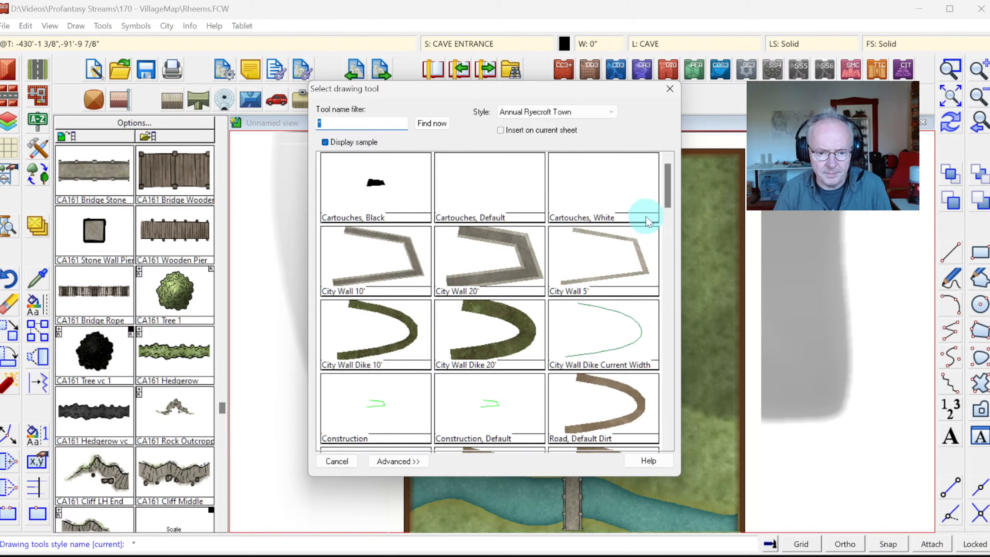
pyautogui.moveTo(669, 179); pyautogui.dragTo(688, 392)
pyautogui.click(379, 270)
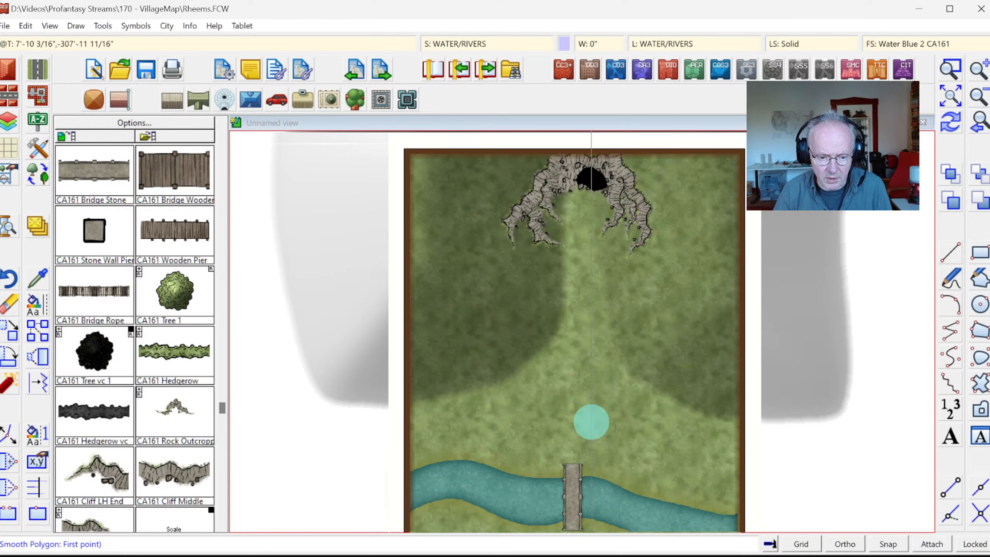
pyautogui.click(608, 487)
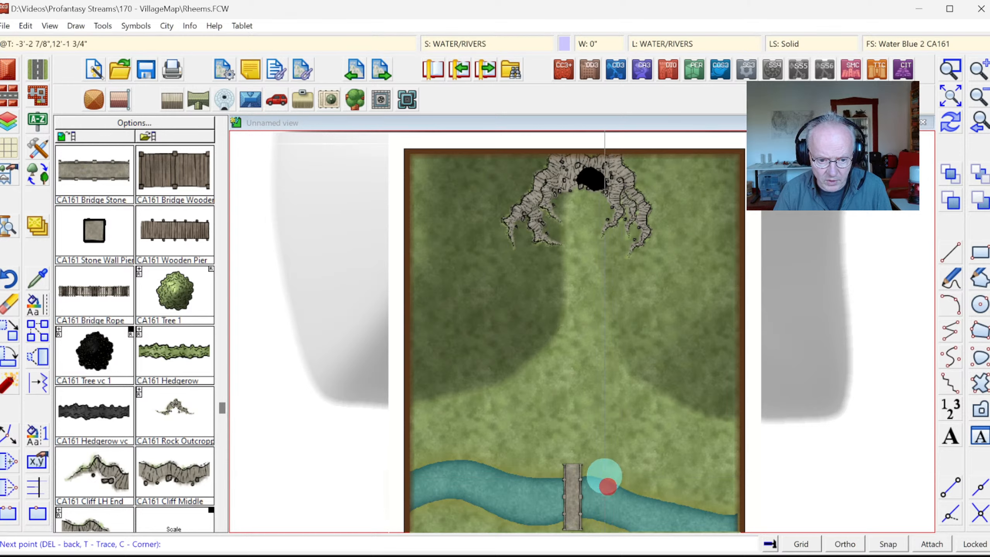
pyautogui.moveTo(612, 472)
pyautogui.mouseDown()
pyautogui.moveTo(599, 449)
pyautogui.moveTo(606, 414)
pyautogui.moveTo(581, 355)
pyautogui.moveTo(597, 331)
pyautogui.moveTo(581, 226)
pyautogui.moveTo(592, 194)
pyautogui.mouseUp()
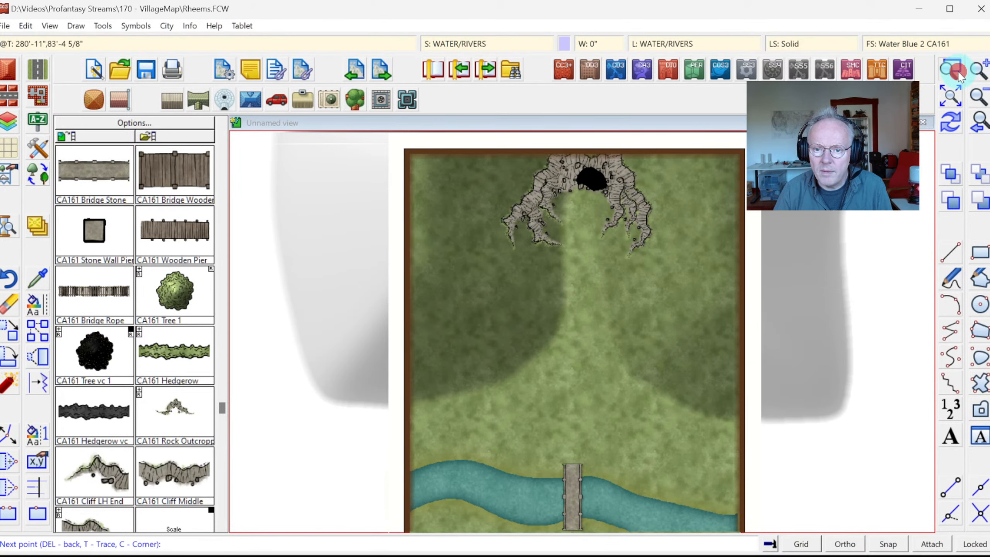
# Step: Continue the stream outline between the cliffs and turn it around just inside the cave mouth
pyautogui.click(535, 168)
pyautogui.click(650, 246)
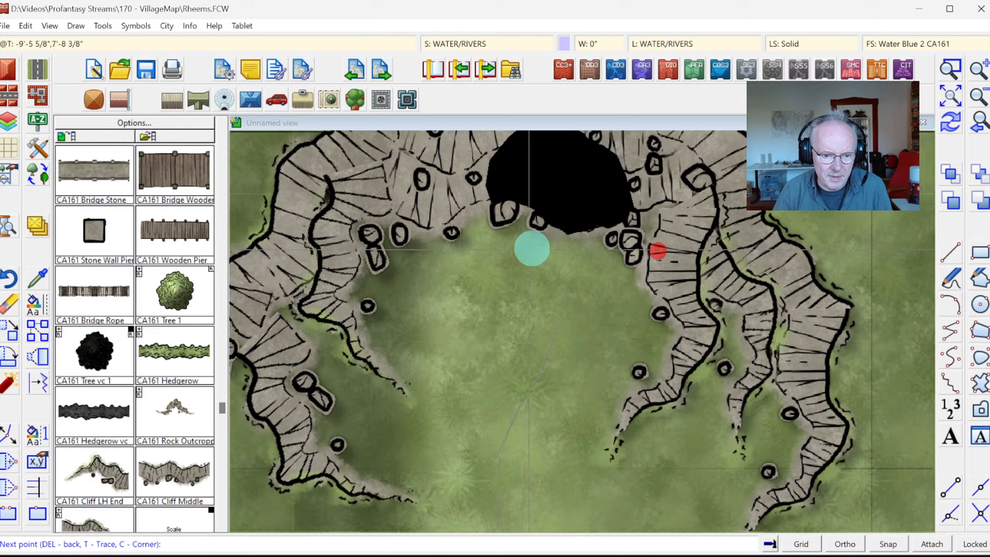
pyautogui.moveTo(565, 296); pyautogui.dragTo(588, 219)
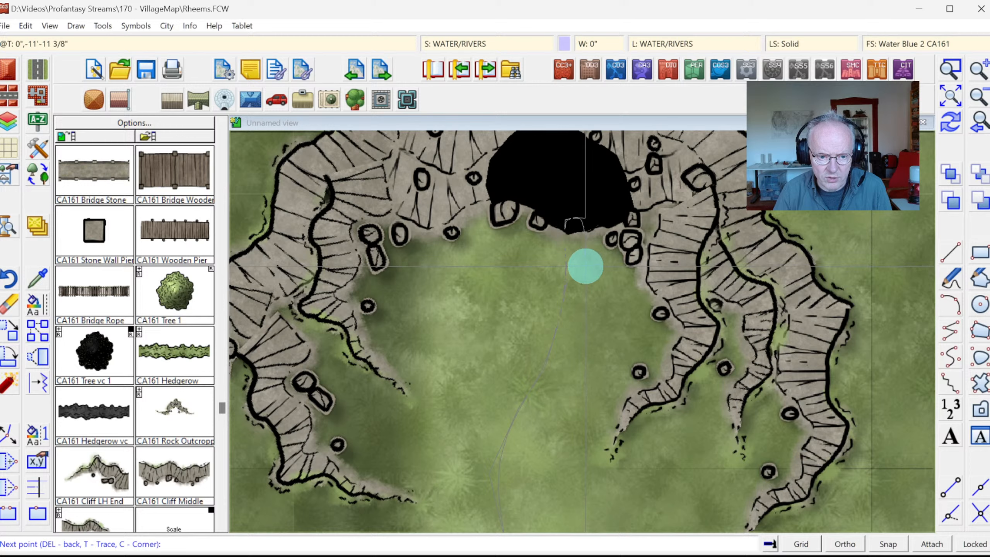
# Step: Trace the stream's eastern bank from the cave mouth down between the cliffs, keeping it parallel to the western bank
pyautogui.click(586, 266)
pyautogui.click(584, 296)
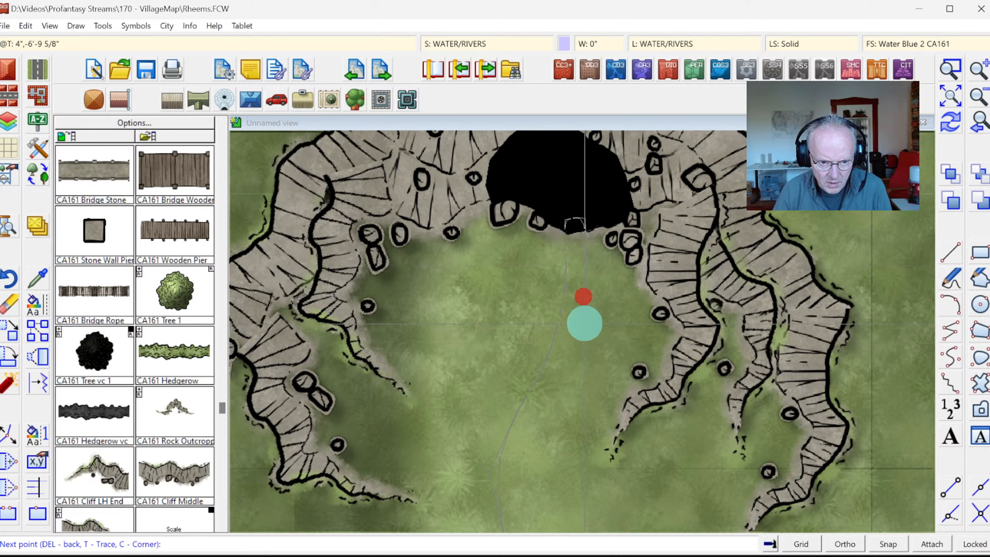
pyautogui.click(585, 323)
pyautogui.click(568, 365)
pyautogui.click(553, 403)
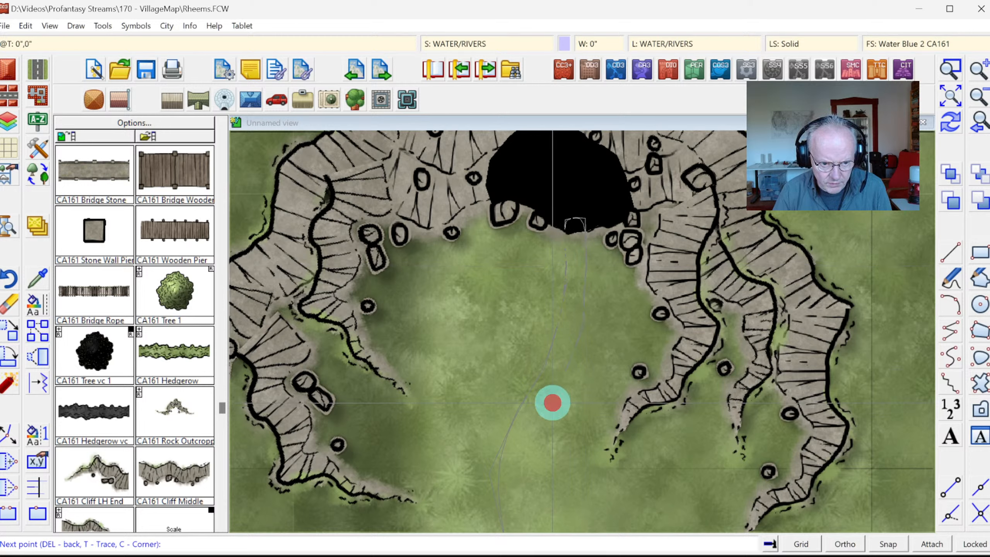
pyautogui.click(533, 429)
pyautogui.click(526, 460)
pyautogui.click(526, 510)
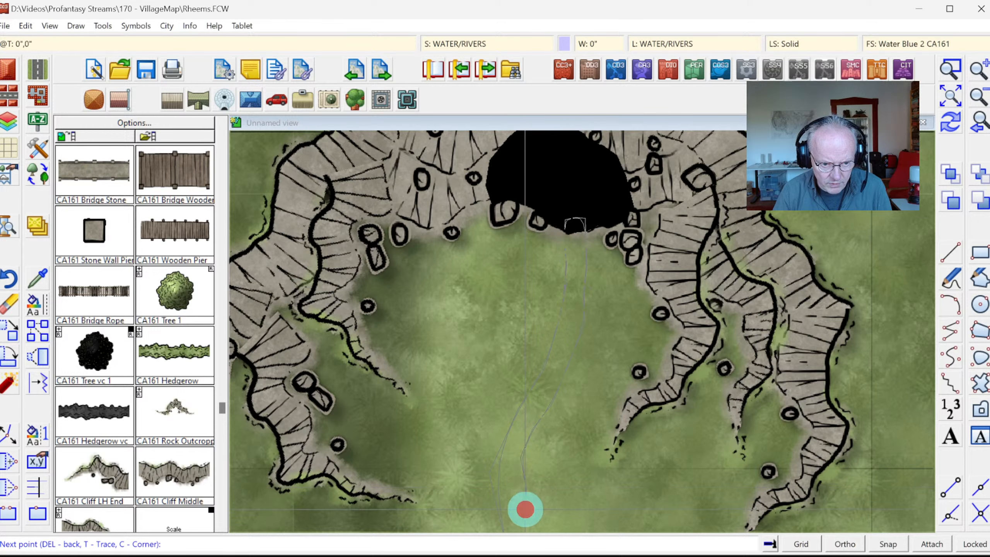
# Step: Continue the eastern bank down the valley around the stream's upper bends, following the western bank at a narrow distance
pyautogui.click(959, 96)
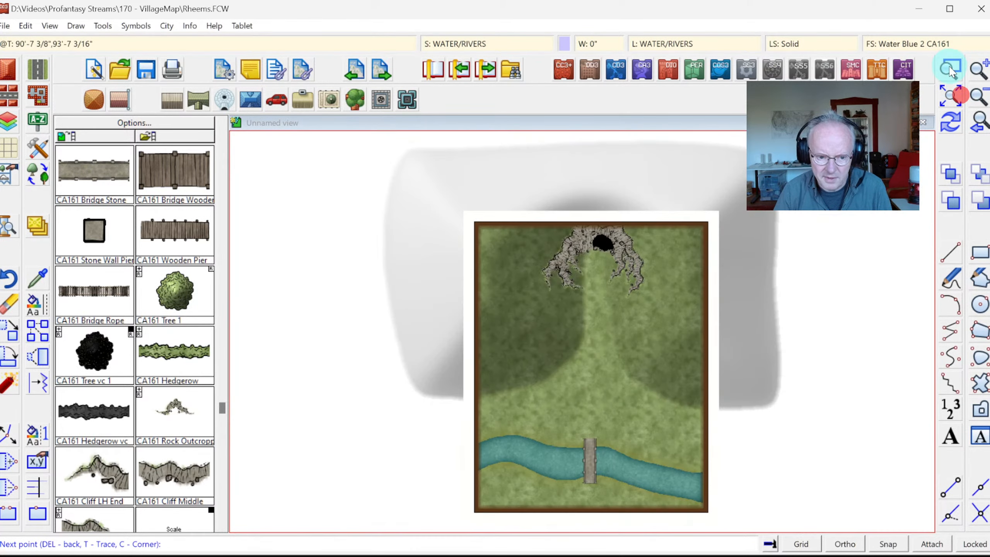
pyautogui.click(658, 460)
pyautogui.scroll(2, 658, 459)
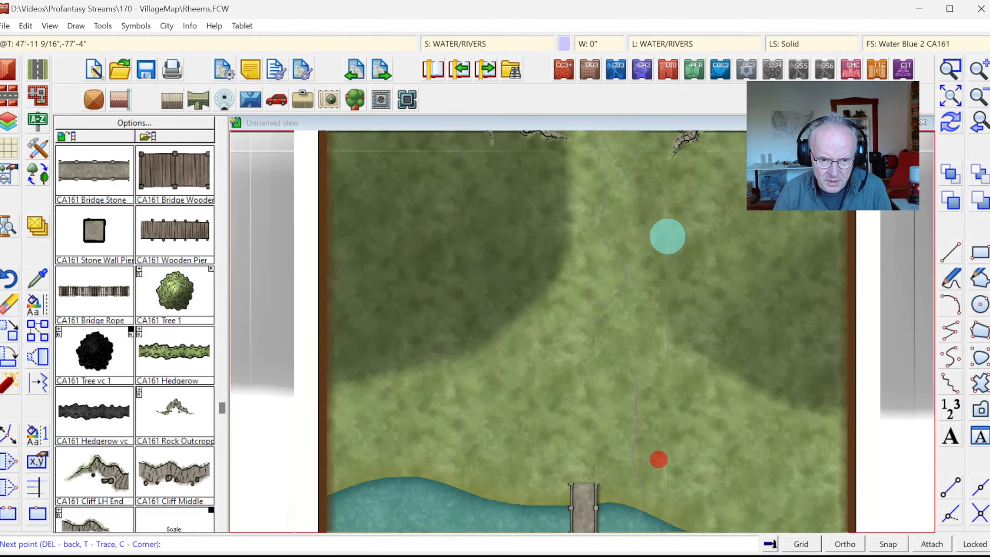
pyautogui.click(616, 178)
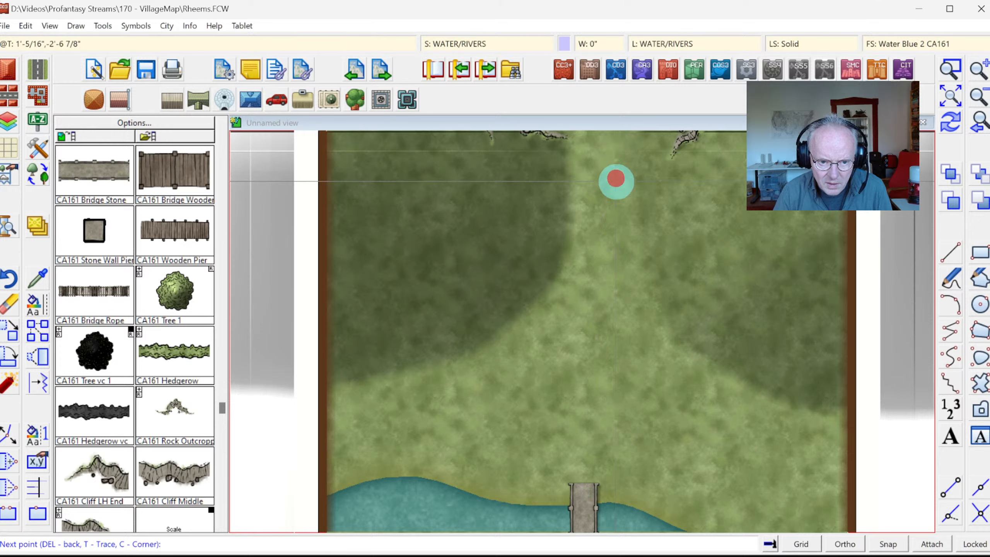
pyautogui.click(624, 193)
pyautogui.click(623, 206)
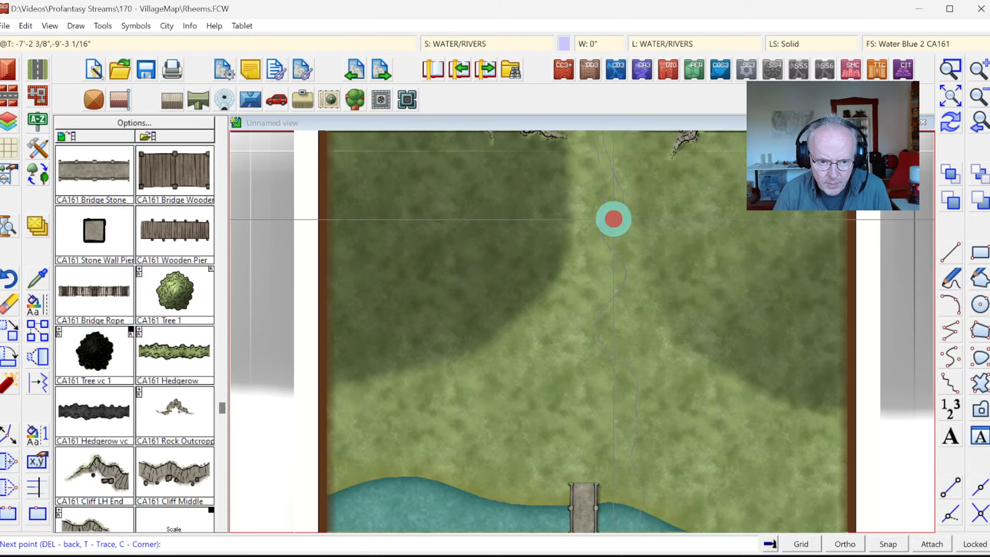
pyautogui.click(629, 251)
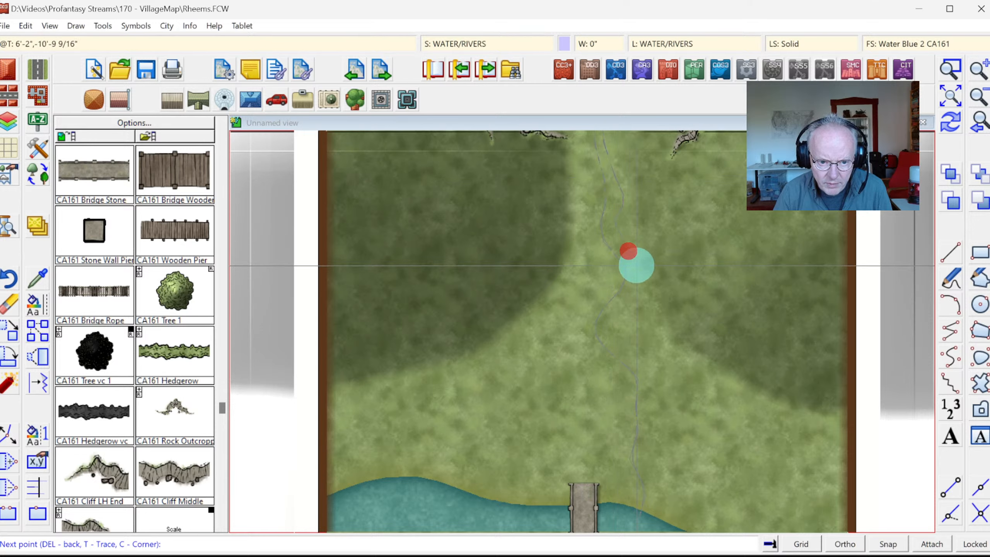
pyautogui.click(637, 267)
pyautogui.click(643, 277)
pyautogui.click(640, 294)
pyautogui.click(621, 310)
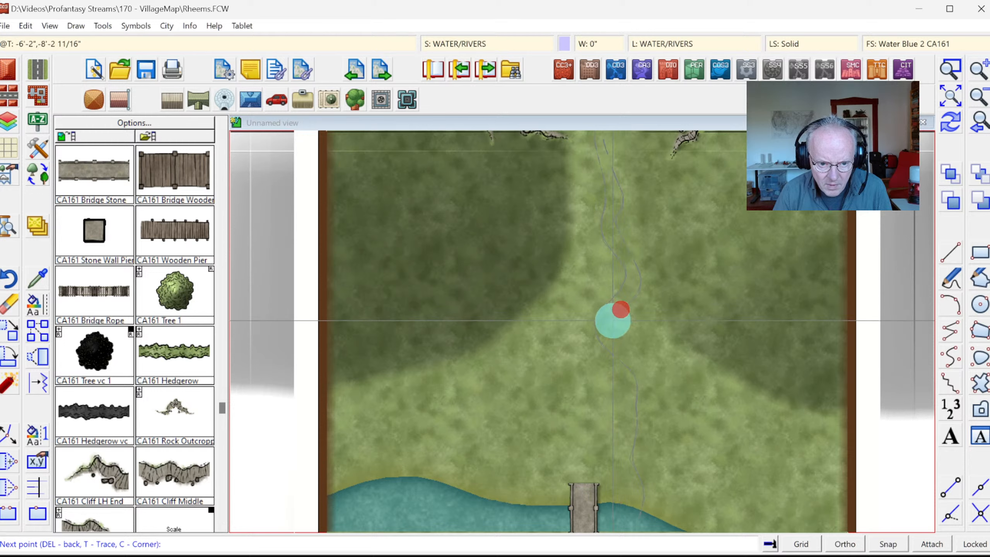
# Step: Carry the eastern bank around the lower bends into the main river, complete the stream polygon, and redraw the map
pyautogui.click(613, 340)
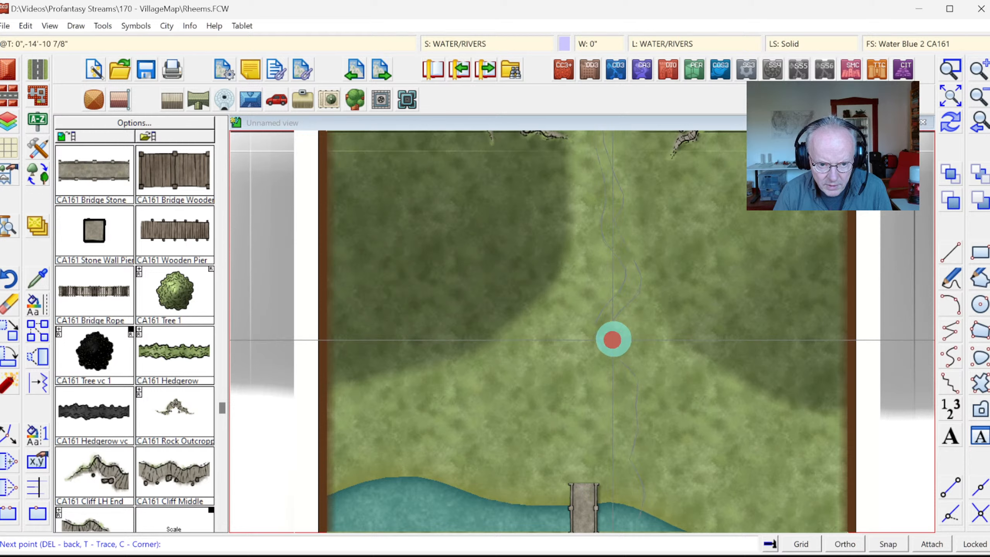
pyautogui.click(625, 354)
pyautogui.click(648, 370)
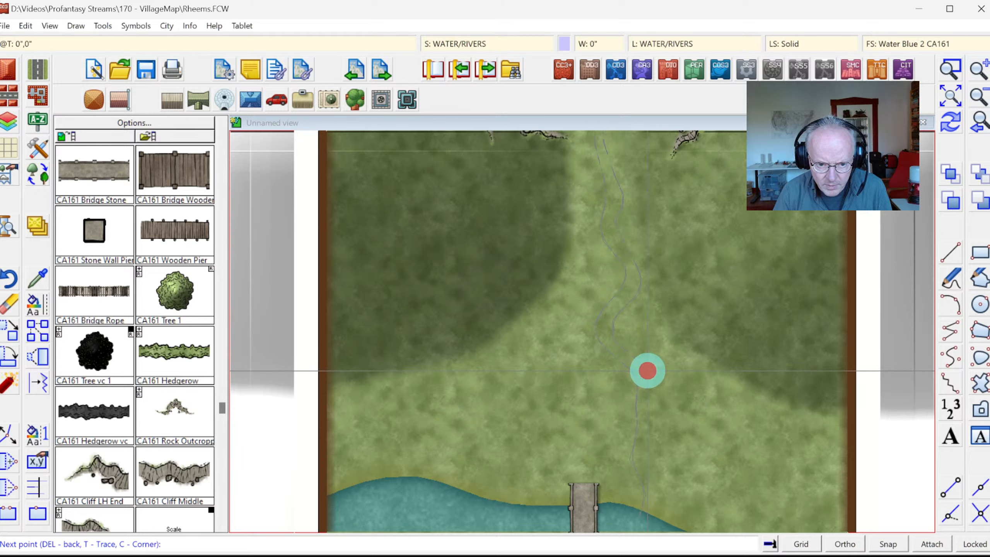
pyautogui.click(652, 380)
pyautogui.click(653, 406)
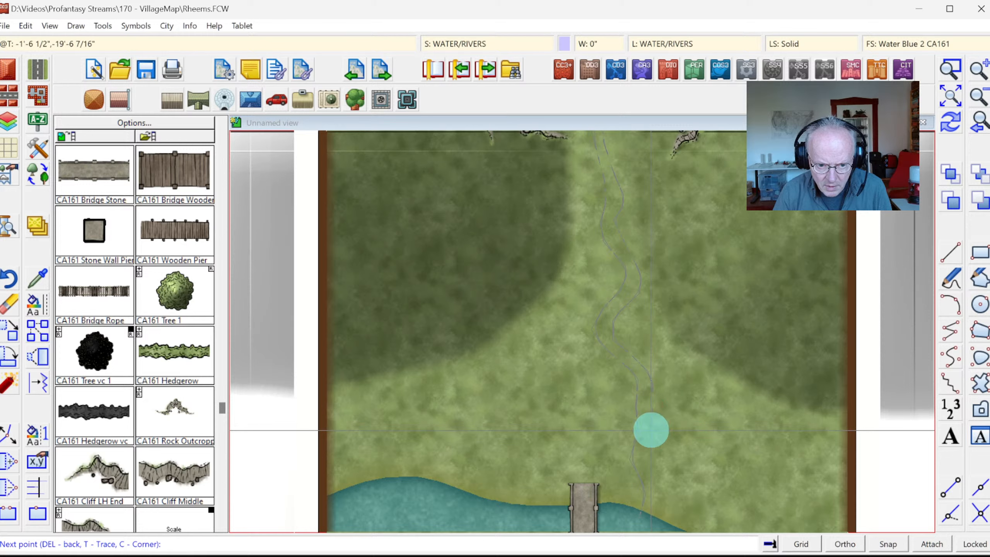
pyautogui.click(647, 451)
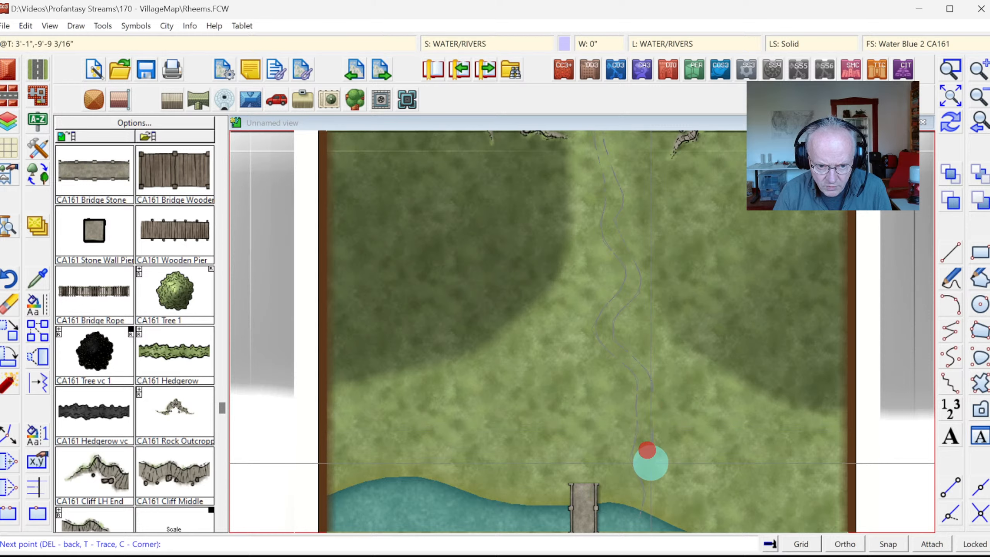
pyautogui.click(660, 481)
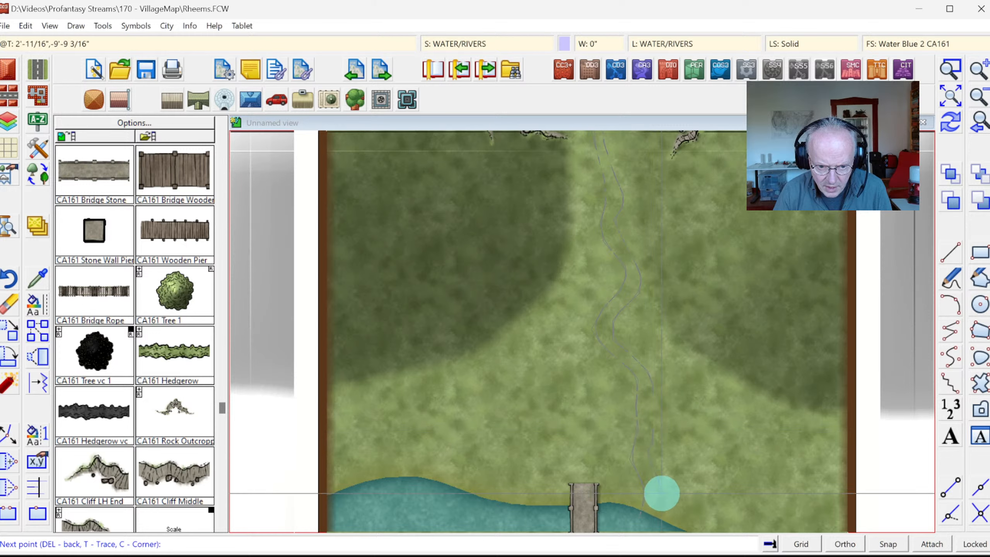
pyautogui.click(662, 493)
pyautogui.click(661, 509)
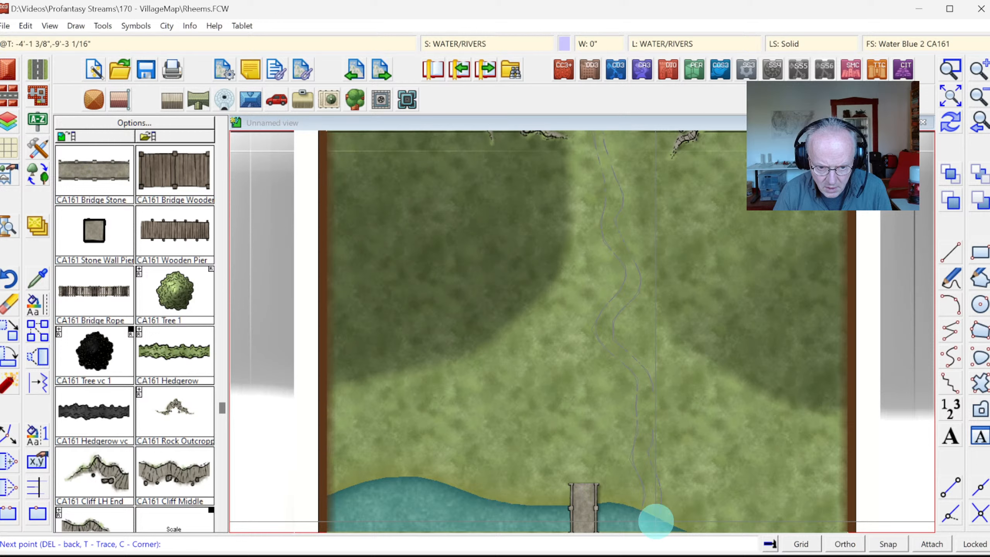
pyautogui.click(657, 521)
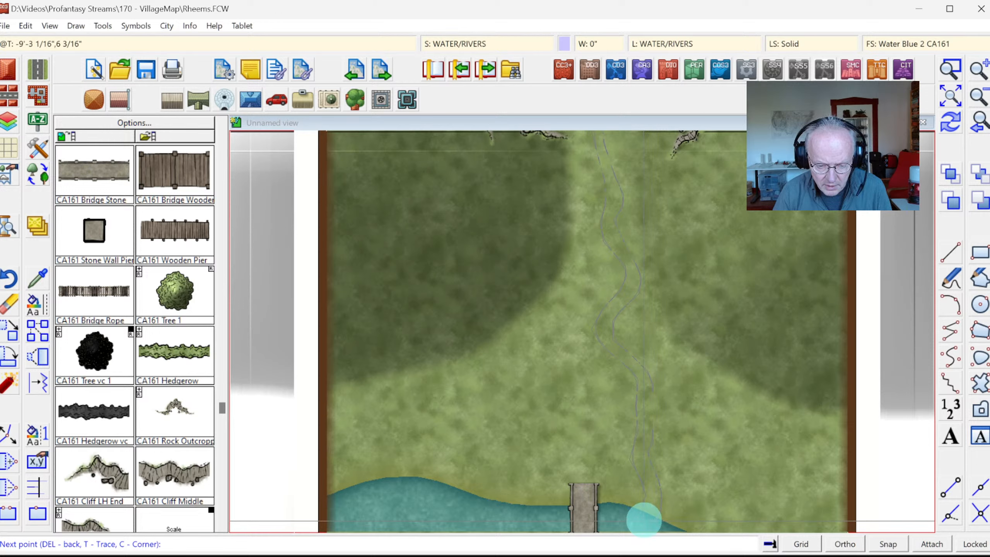
pyautogui.rightClick(645, 519)
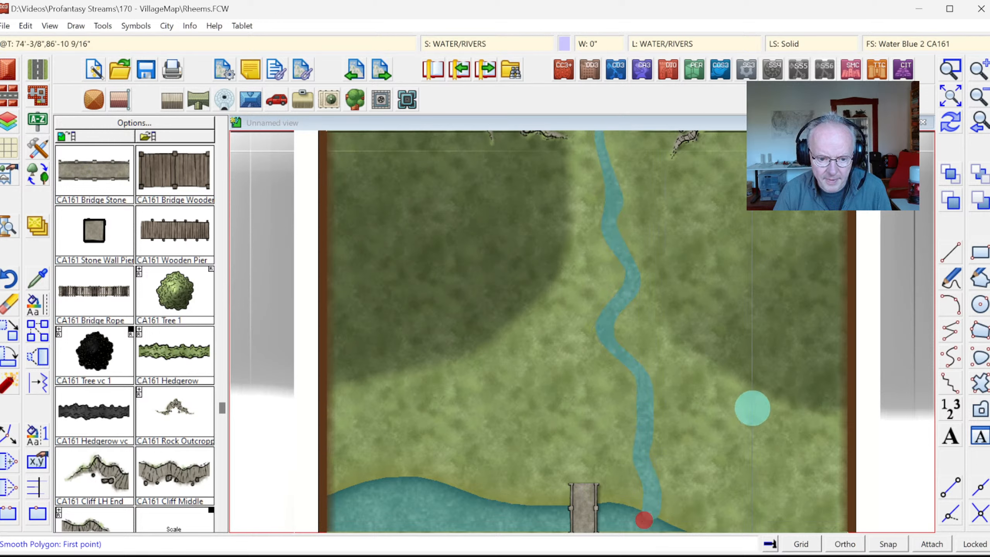
pyautogui.rightClick(744, 269)
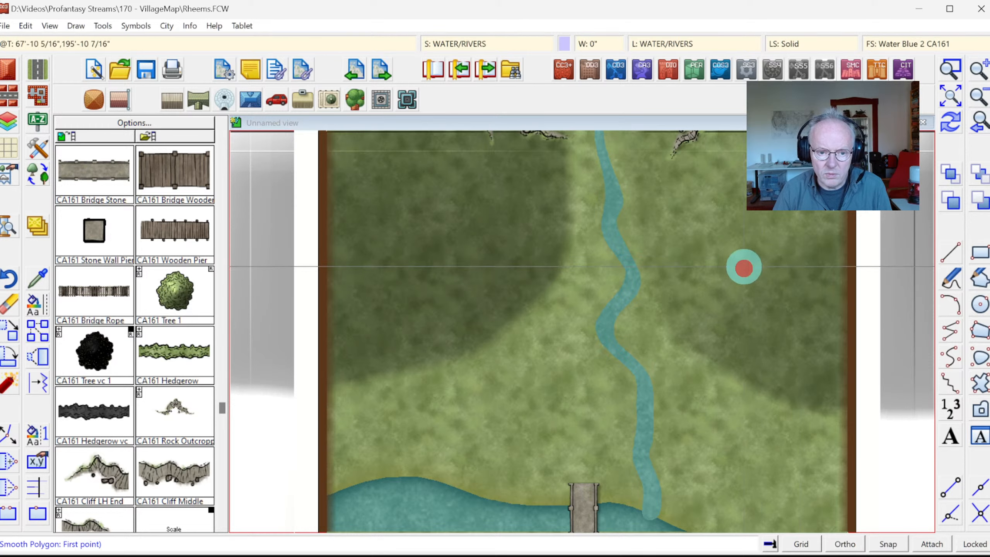
pyautogui.click(950, 126)
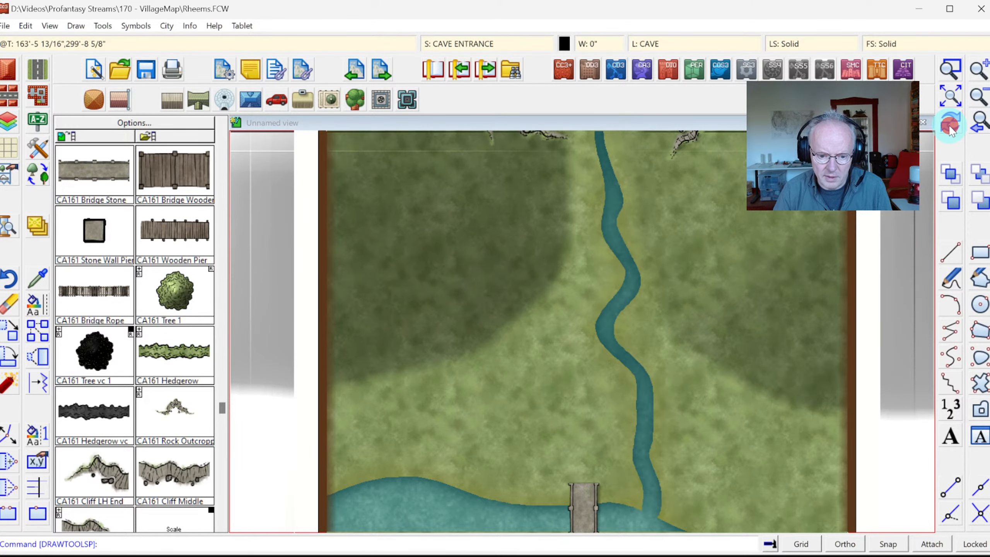
# Step: Try to insert a node on the stream's eastern edge where it enters the main river
pyautogui.click(953, 71)
pyautogui.click(628, 495)
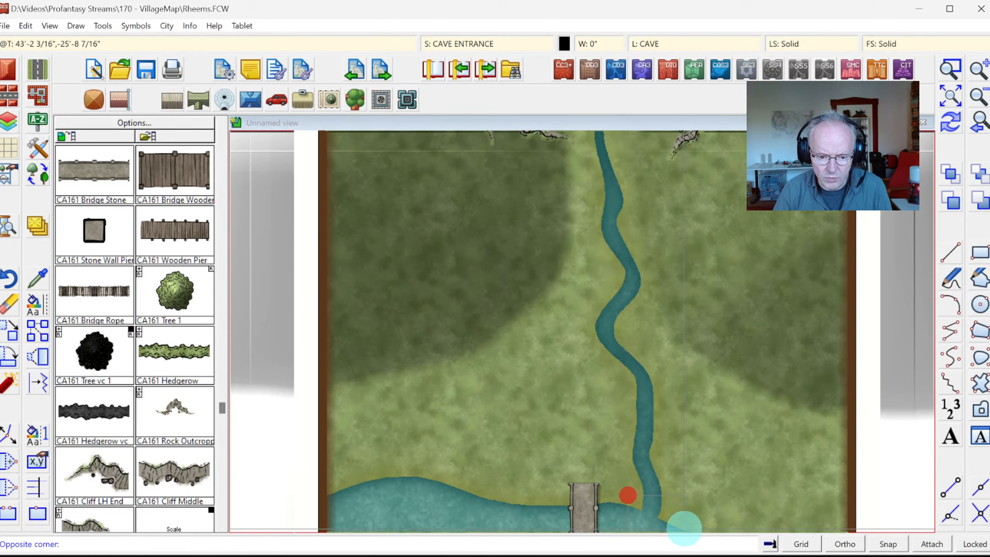
pyautogui.click(684, 528)
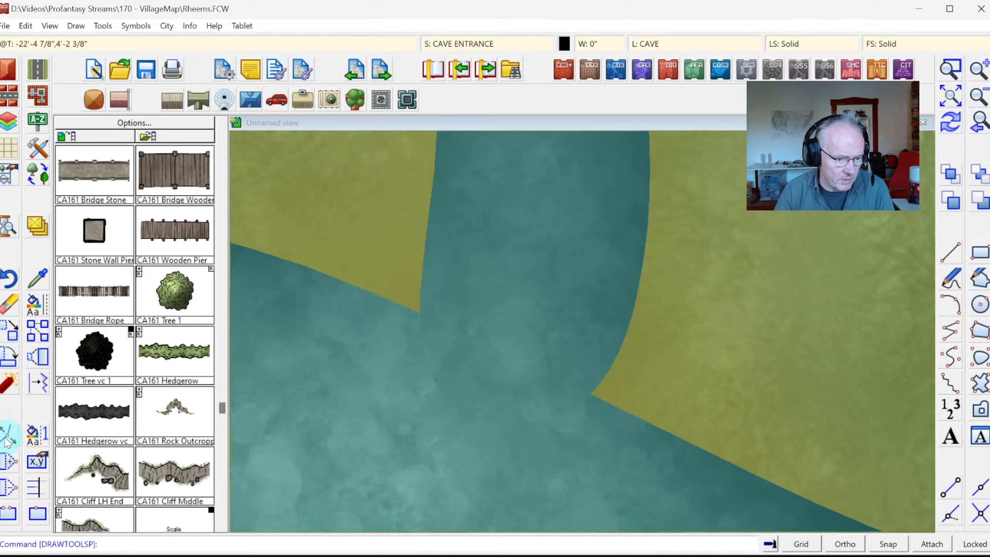
pyautogui.click(9, 462)
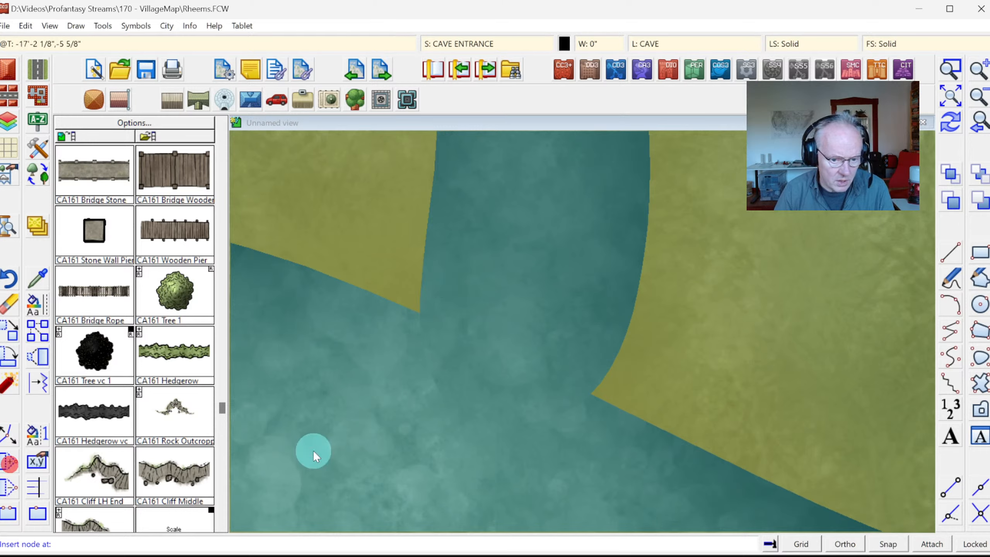
pyautogui.click(600, 383)
pyautogui.click(644, 445)
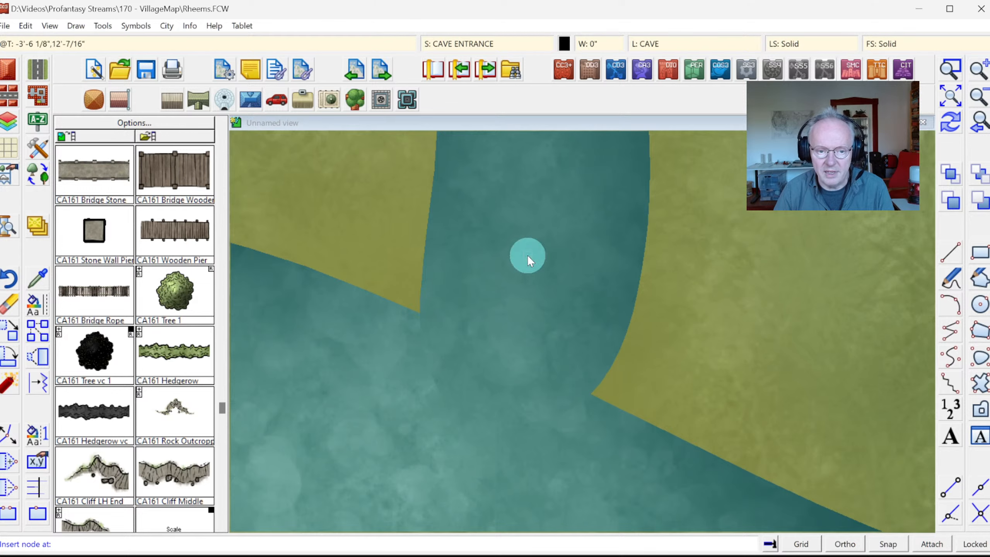
# Step: Thaw all the map's layers, keeping CAVE as the current layer
pyautogui.click(651, 44)
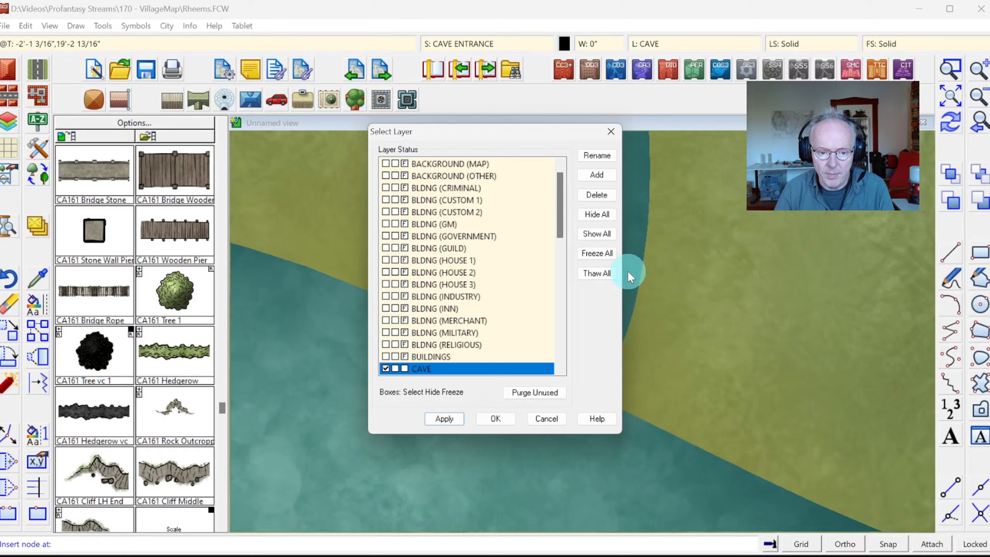
pyautogui.click(600, 278)
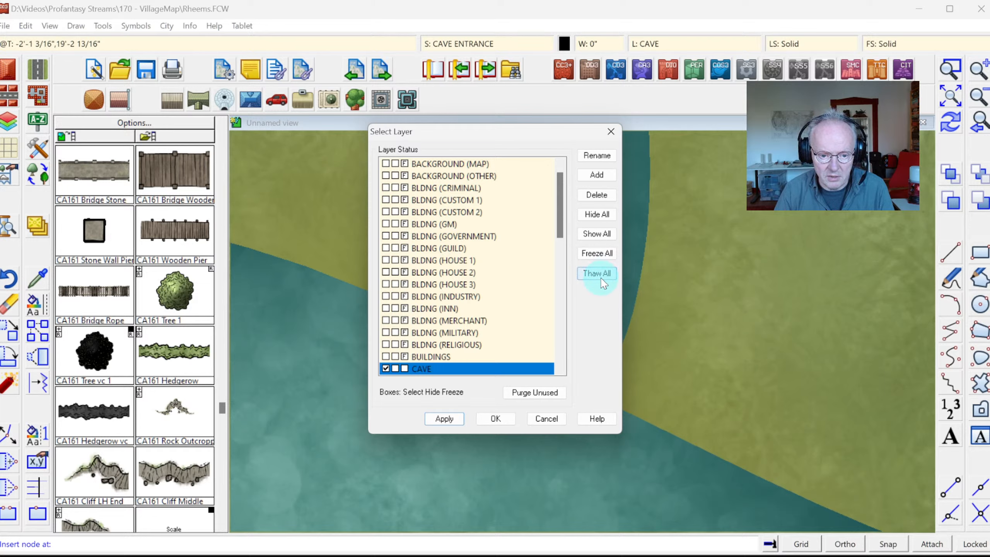
pyautogui.click(600, 276)
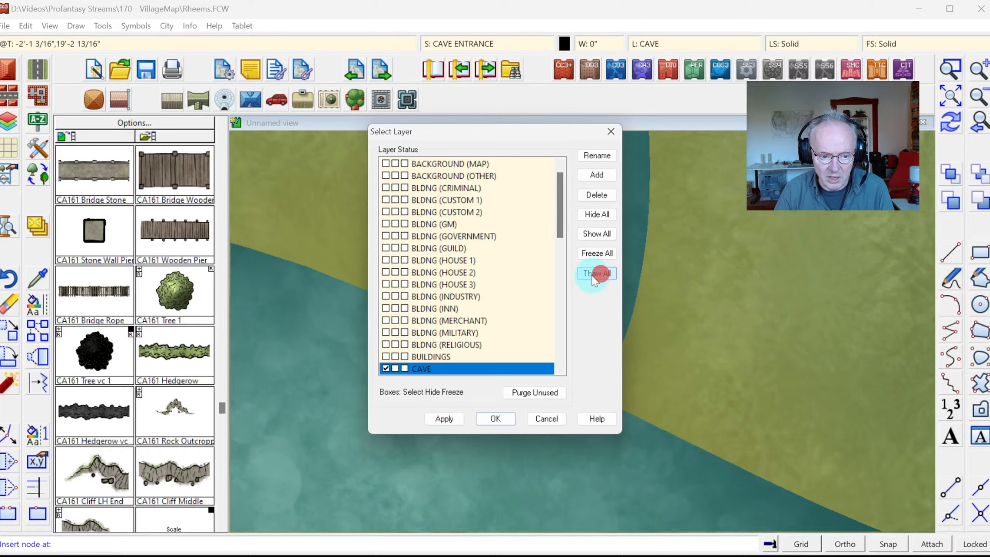
pyautogui.click(496, 418)
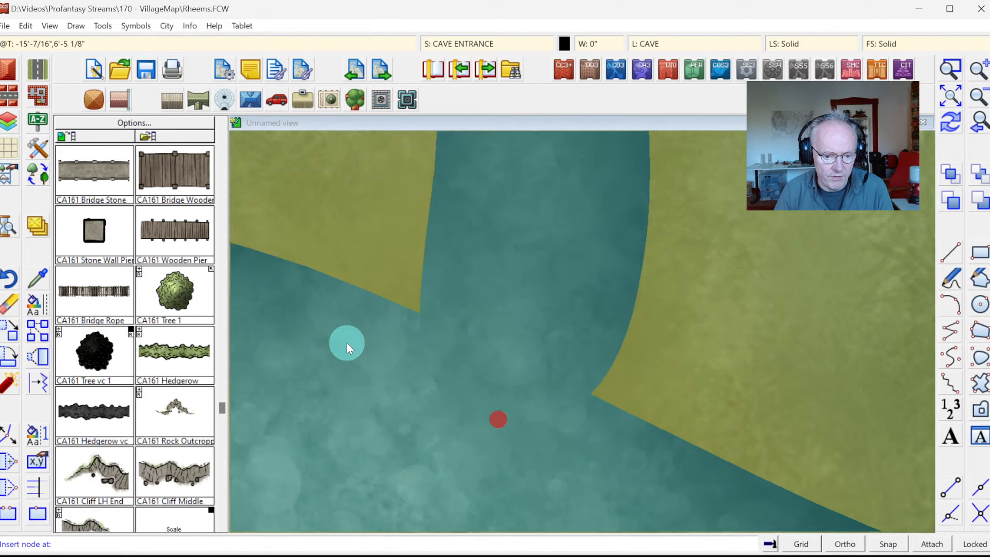
# Step: Insert a node on the stream's eastern edge at its mouth and place it farther southeast inside the main river
pyautogui.click(599, 382)
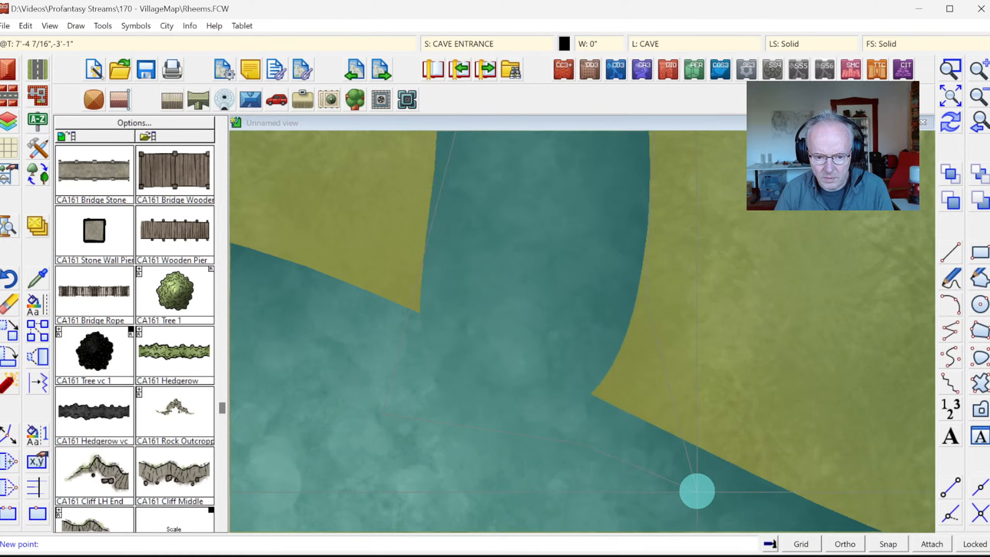
pyautogui.click(691, 499)
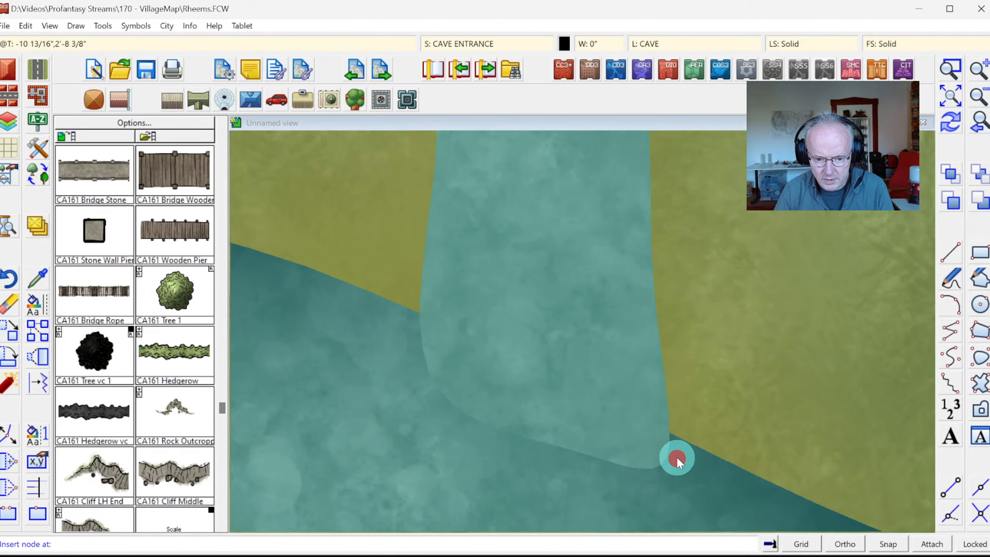
# Step: Insert another node at the stream mouth's southeastern corner, extend it farther into the main river, and redraw the map
pyautogui.click(667, 446)
pyautogui.click(701, 463)
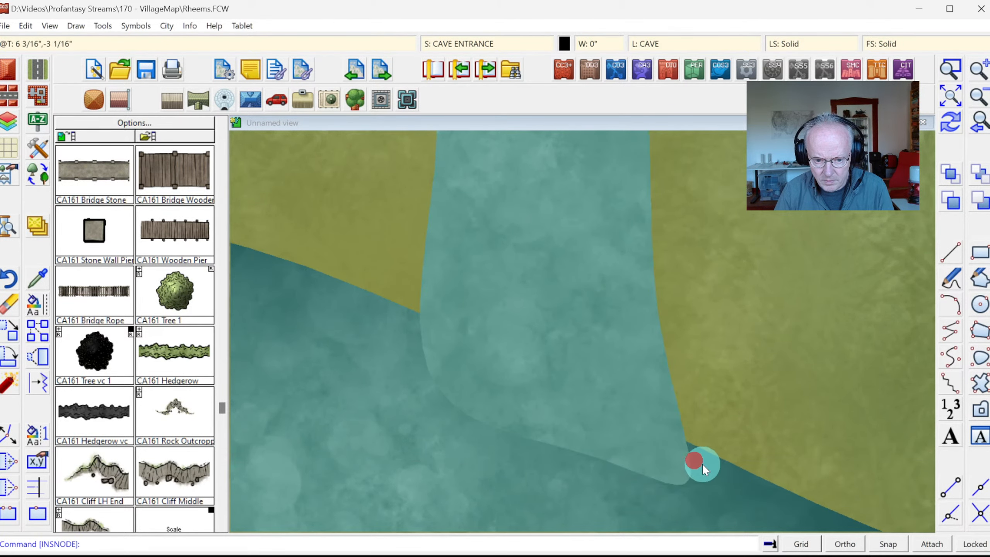
pyautogui.rightClick(701, 462)
pyautogui.click(950, 122)
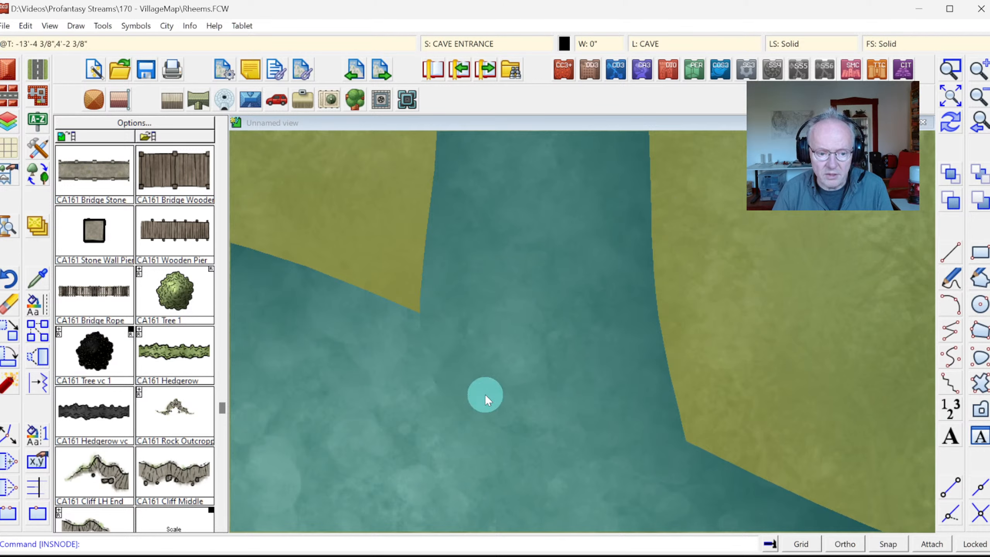
# Step: Examine the whole map, the cave entrance where the stream emerges, and the stream's middle bends
pyautogui.click(946, 97)
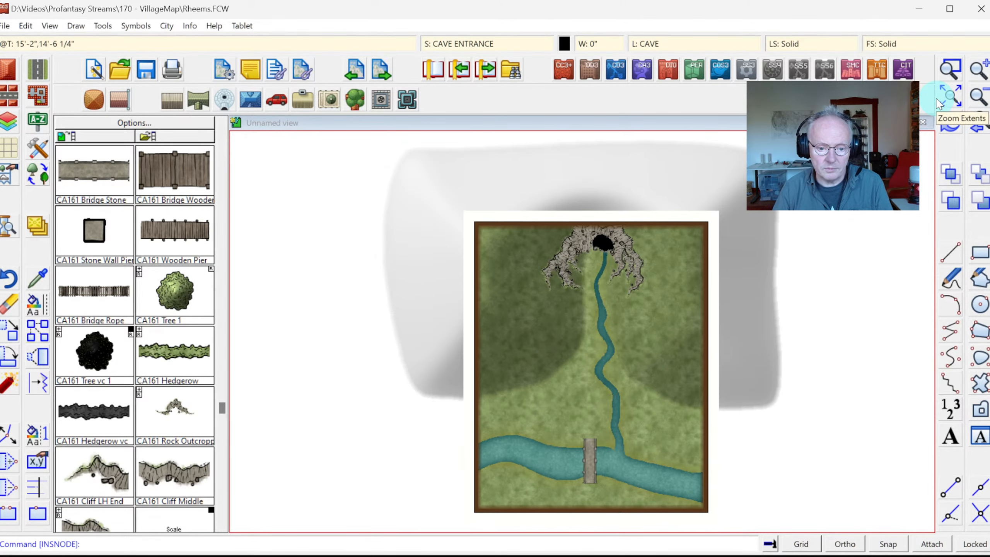
pyautogui.click(951, 67)
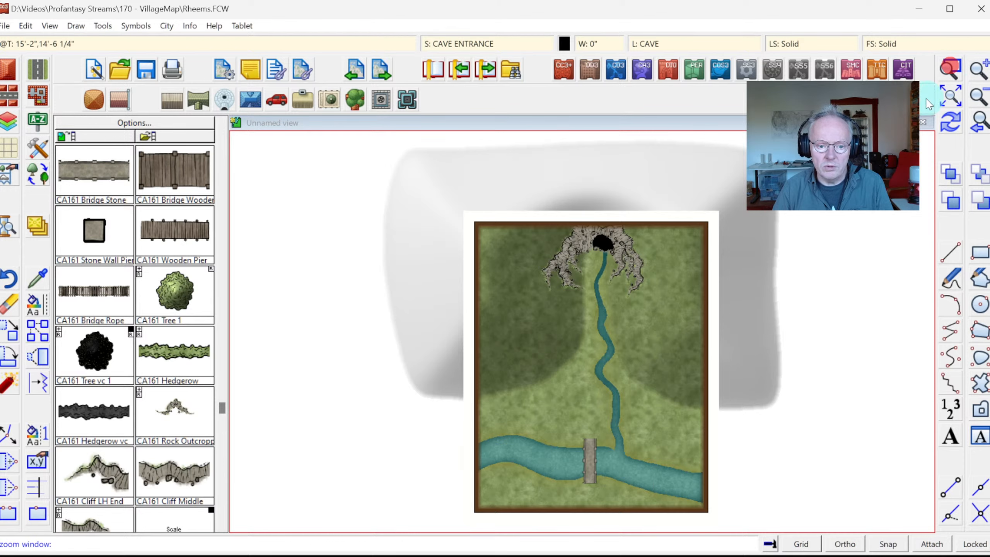
pyautogui.click(563, 222)
pyautogui.click(638, 283)
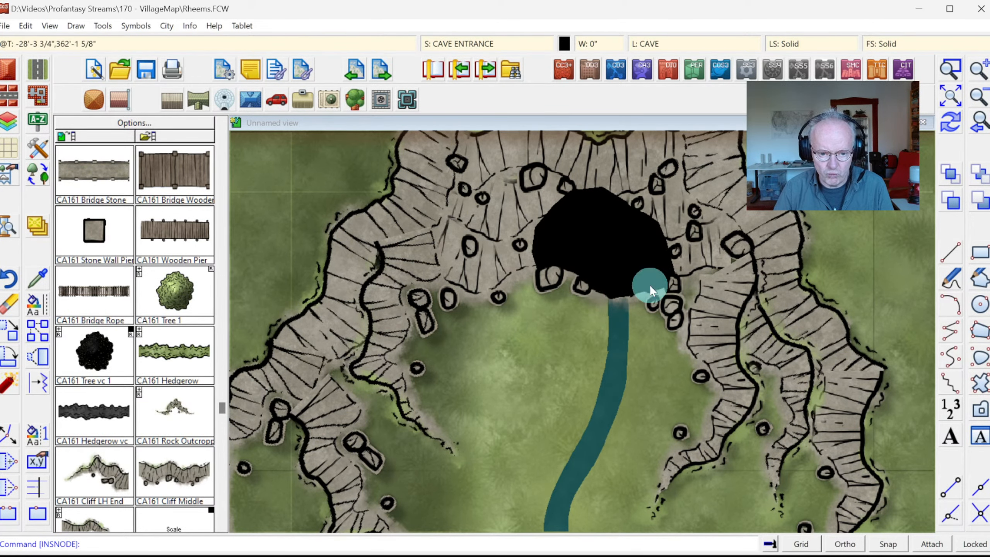
pyautogui.click(475, 42)
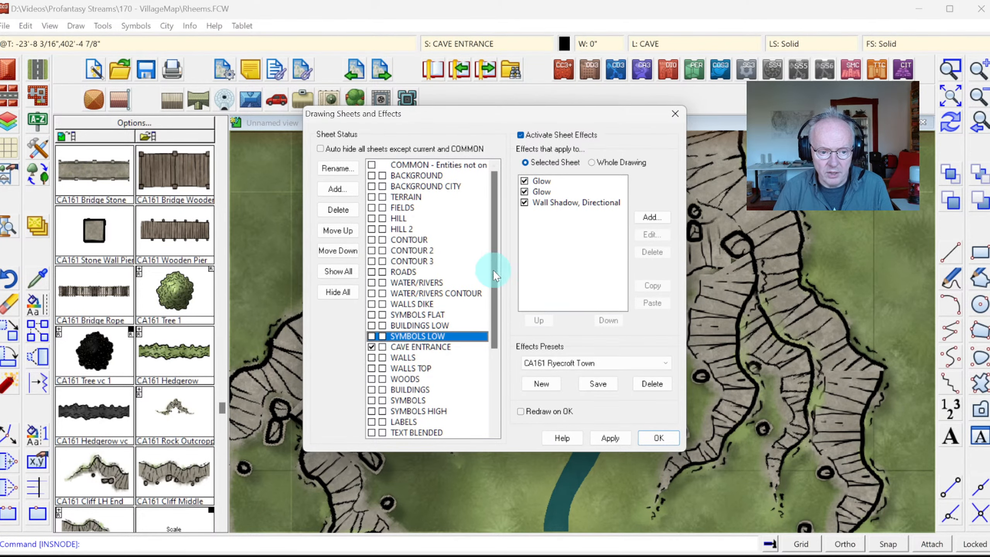
pyautogui.press('Return')
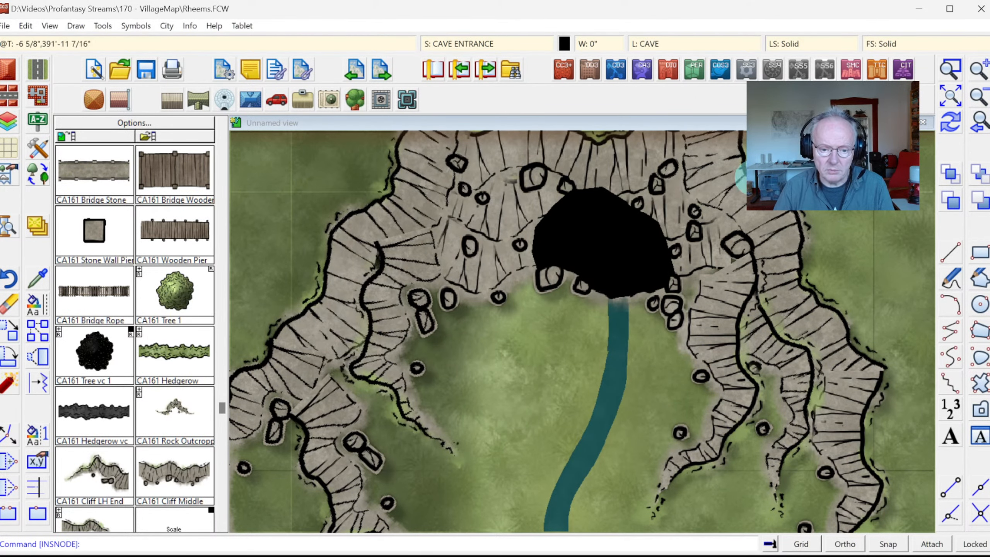
pyautogui.click(951, 97)
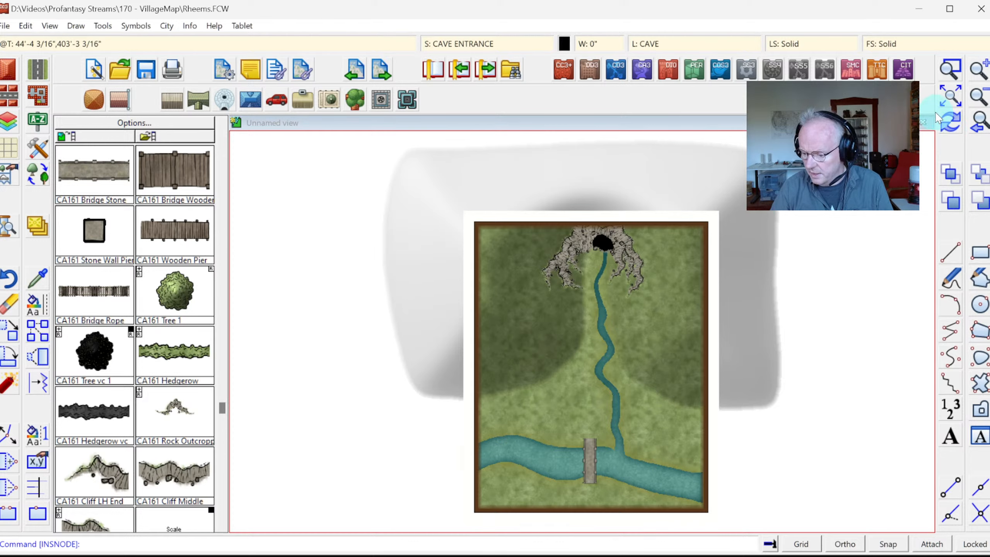
pyautogui.click(950, 71)
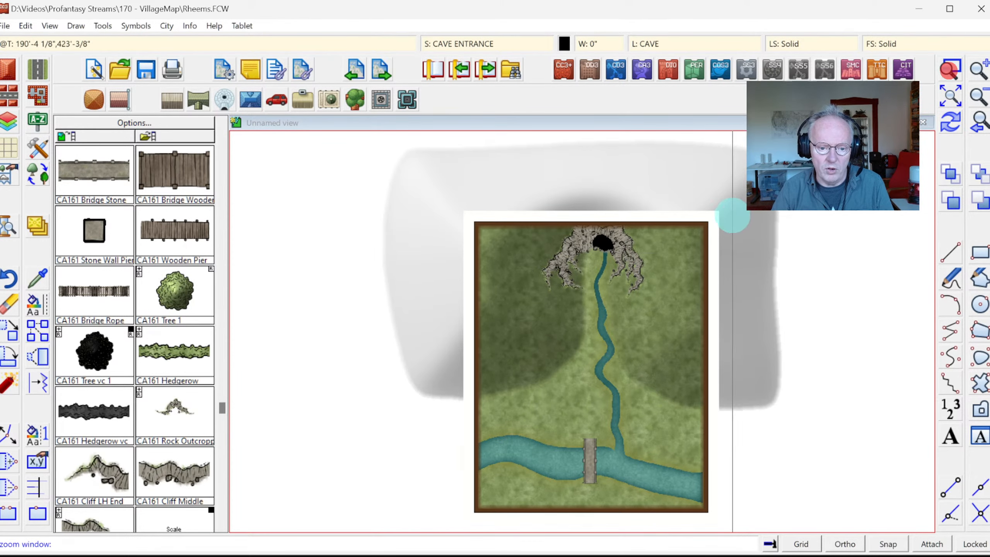
pyautogui.click(531, 296)
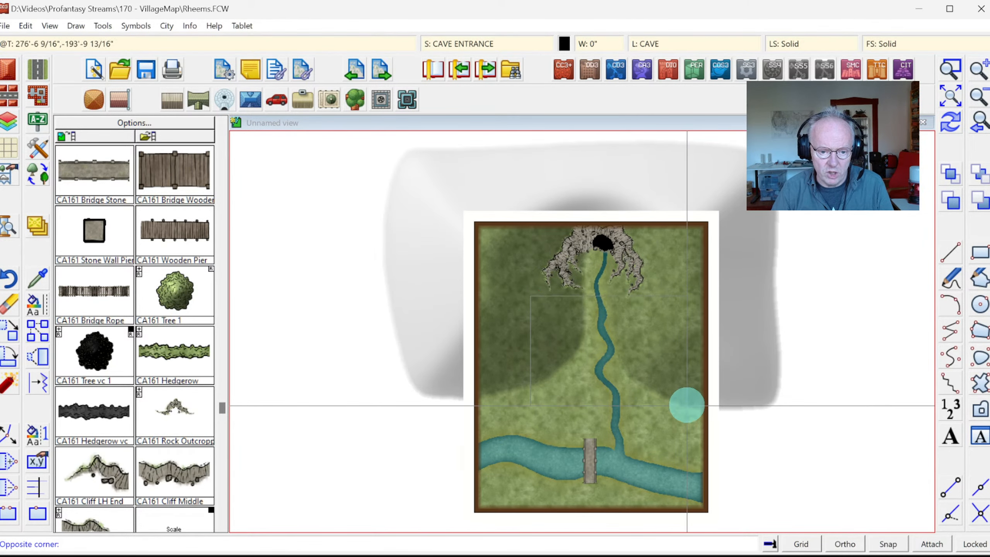
pyautogui.click(679, 404)
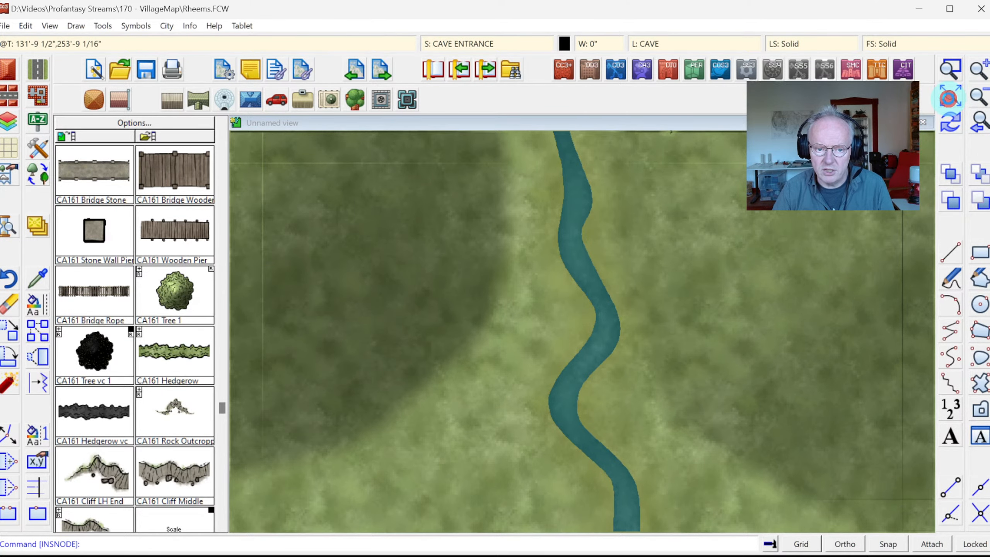
pyautogui.click(949, 98)
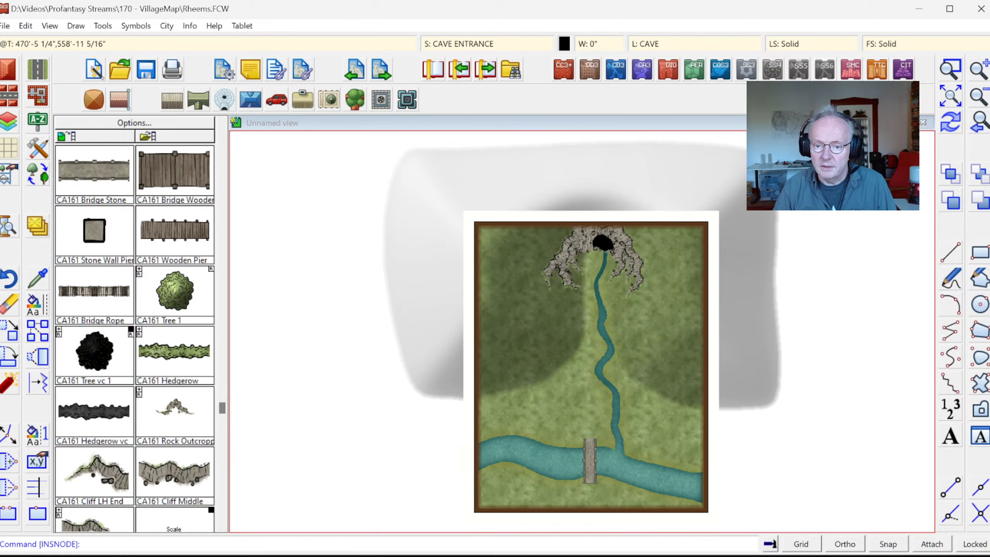
# Step: Frame the upper valley below the cliffs and make BLDNG (MILITARY) the current layer
pyautogui.click(950, 68)
pyautogui.click(553, 281)
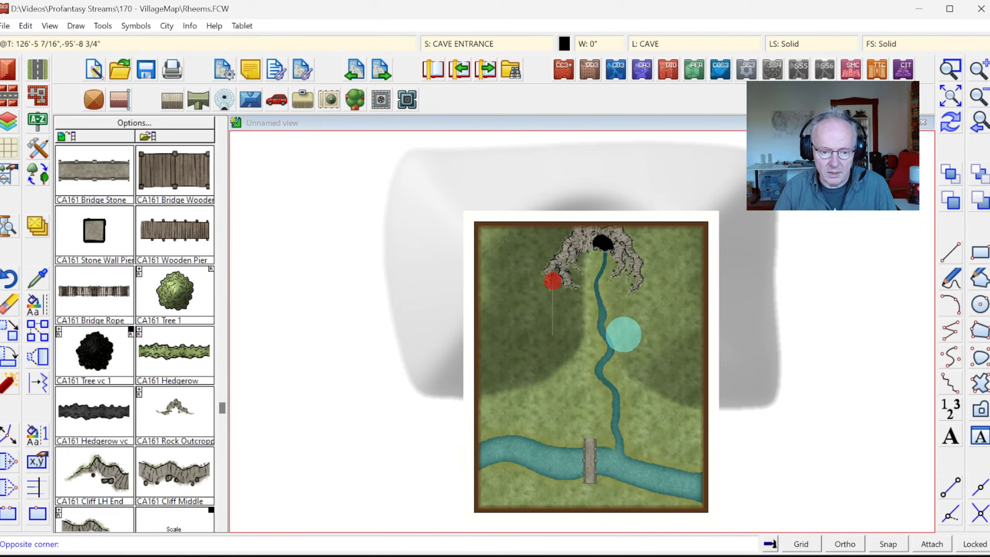
pyautogui.click(646, 353)
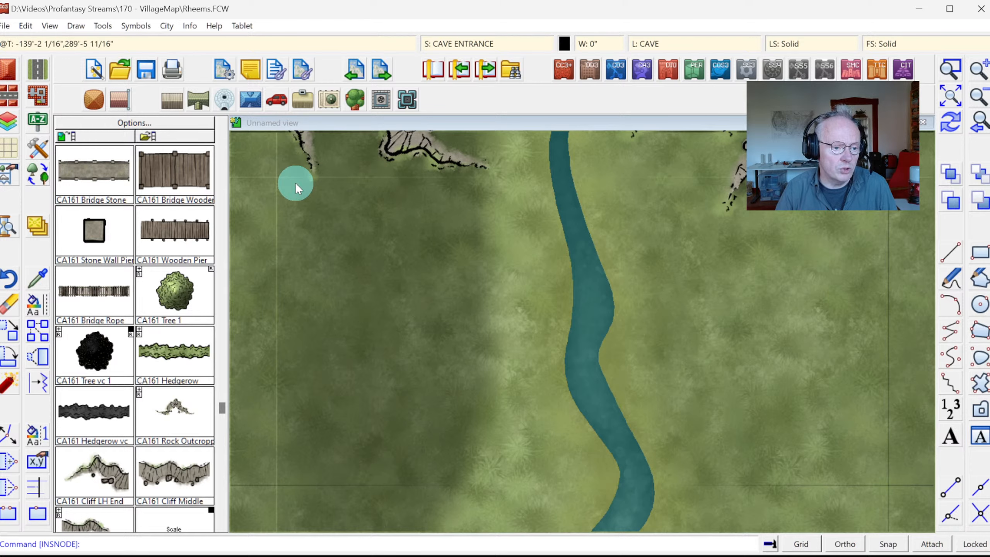
pyautogui.click(977, 96)
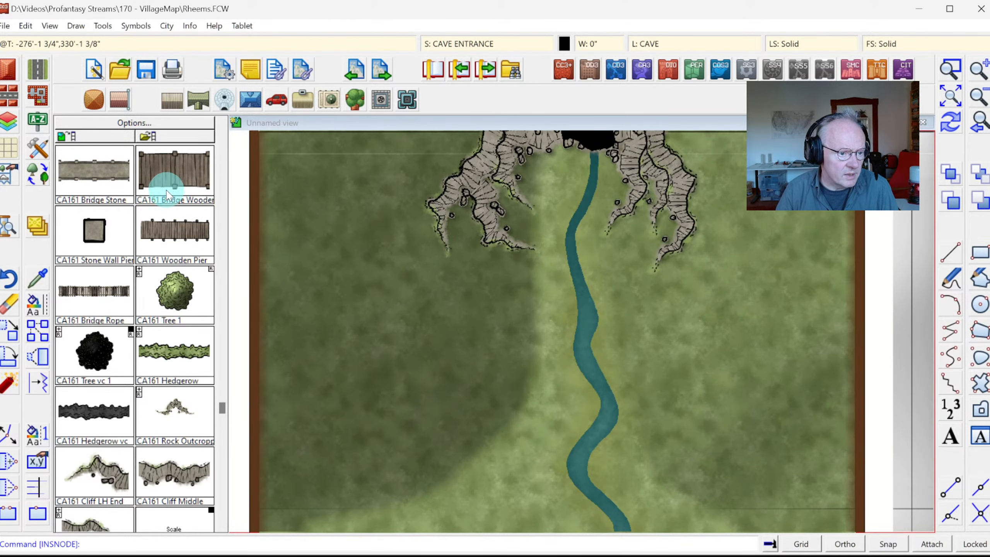
pyautogui.click(216, 324)
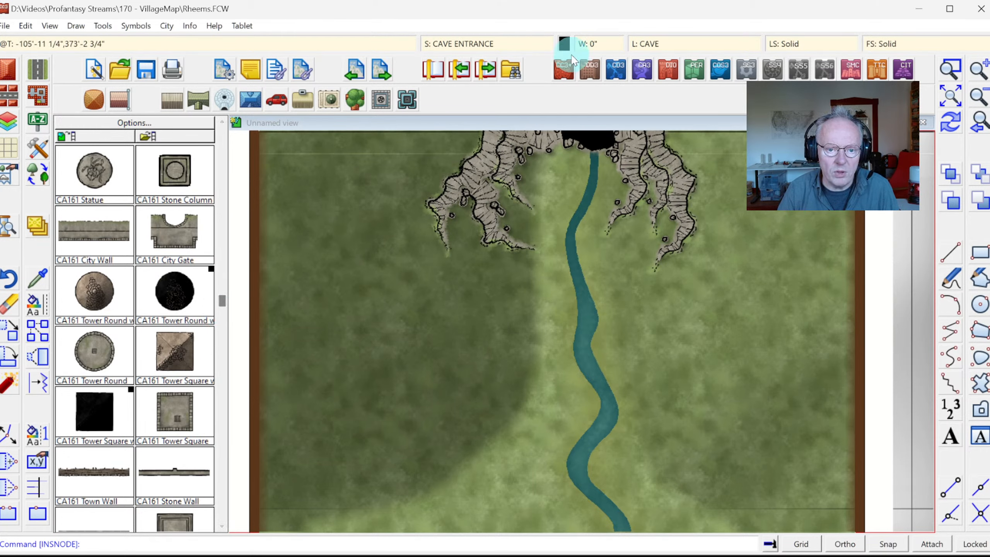
pyautogui.click(666, 44)
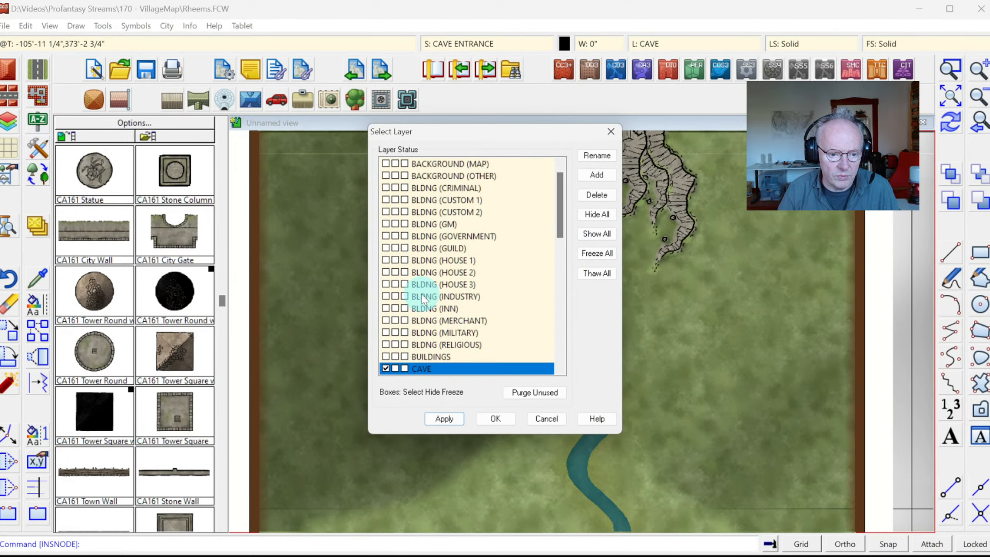
pyautogui.click(411, 333)
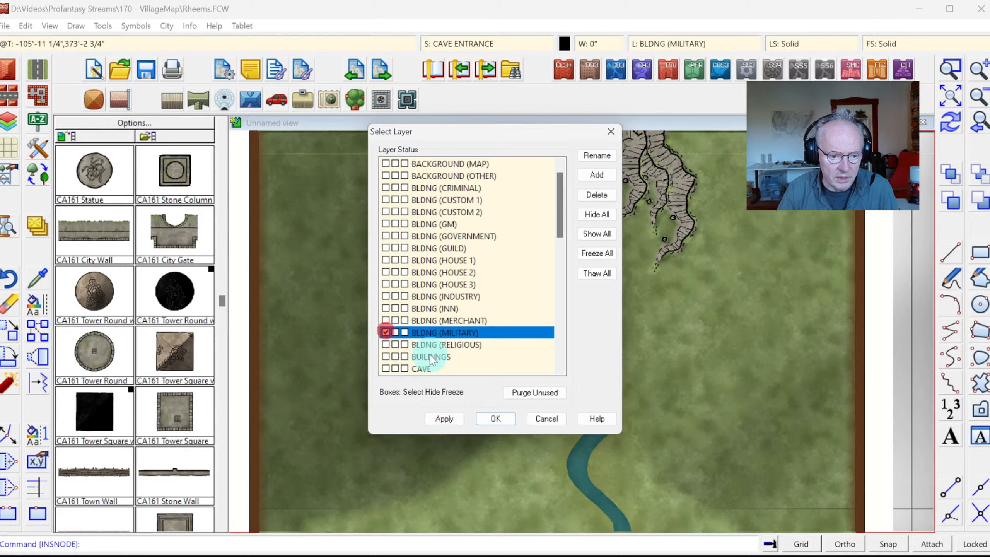
pyautogui.click(496, 419)
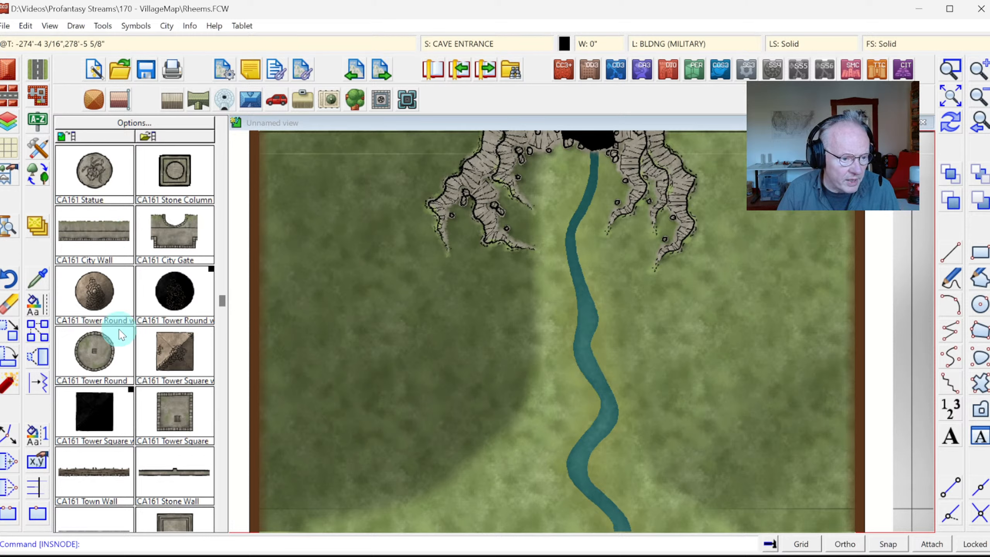
# Step: Place a CA161 Town Wall symbol at normal scale, running horizontally across the stream south of the cliffs
pyautogui.click(91, 479)
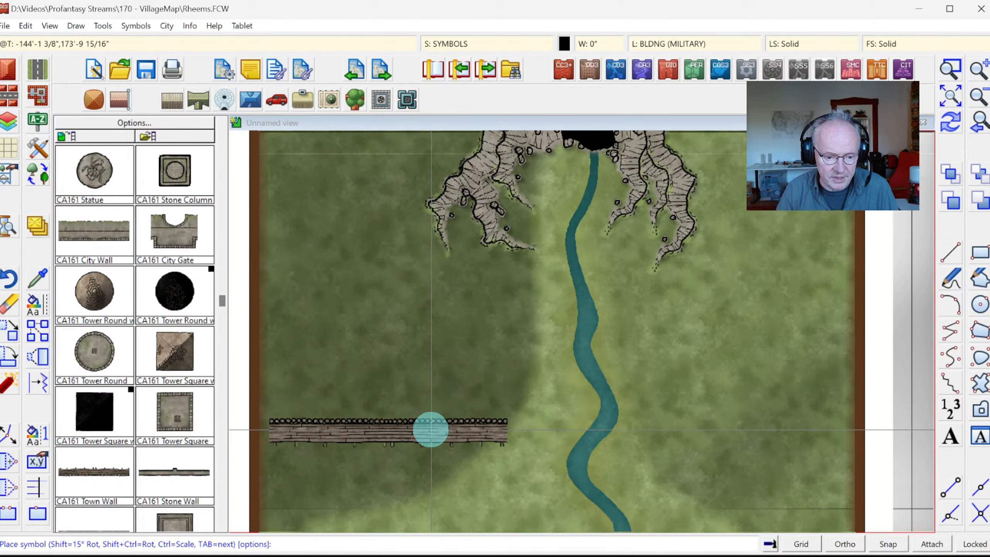
pyautogui.rightClick(676, 358)
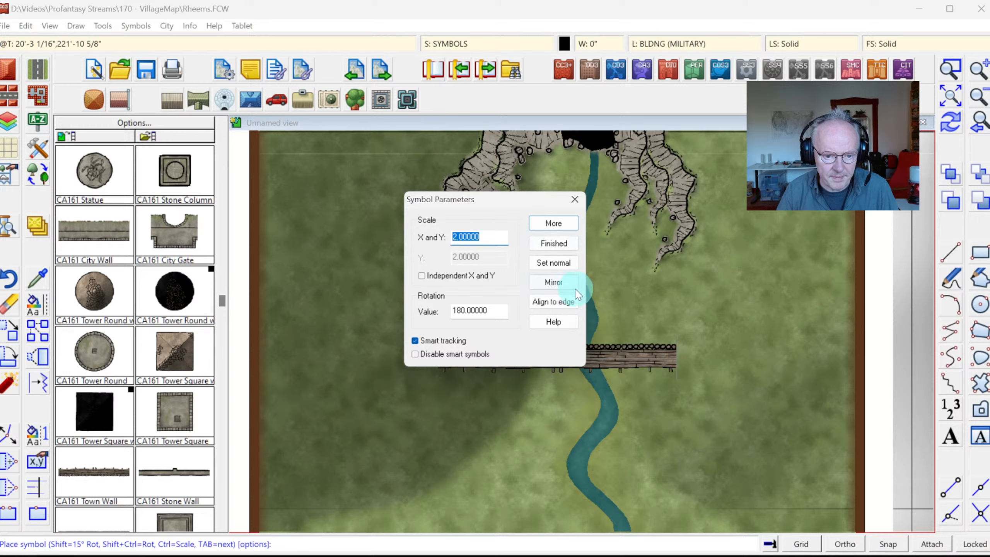
pyautogui.click(553, 263)
pyautogui.click(545, 221)
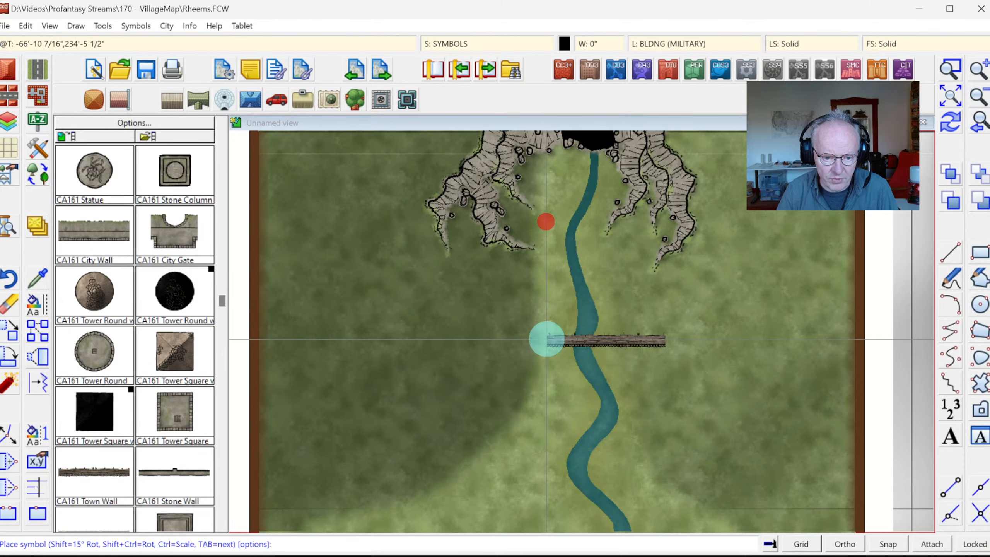
pyautogui.press('shift')
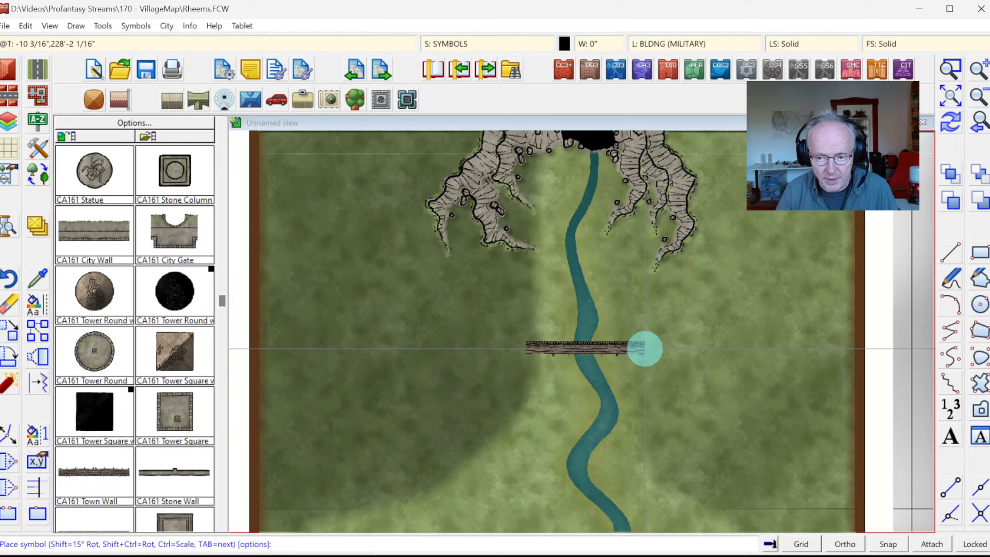
pyautogui.click(645, 348)
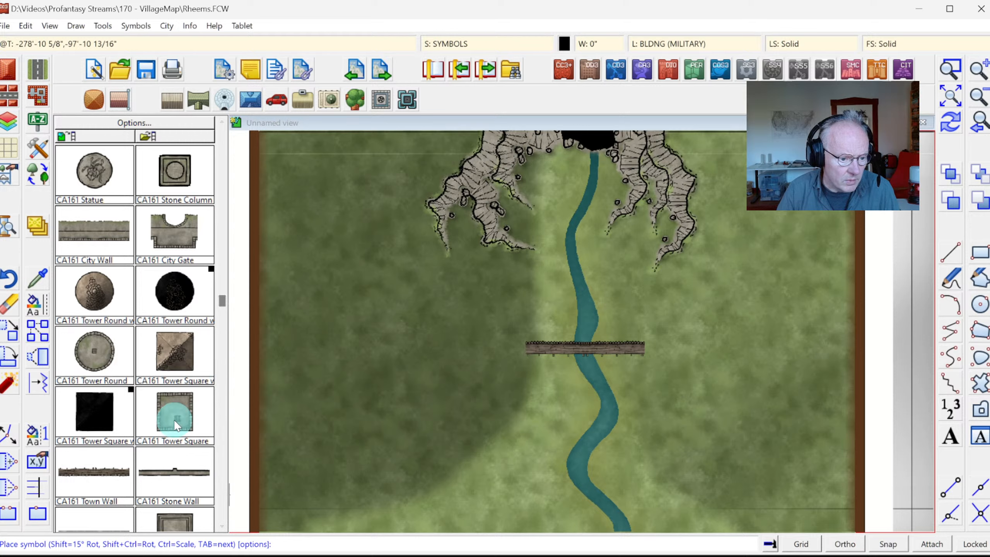
# Step: Choose the CA161 square tower symbol with the pitched roof and make SYMBOLS HIGH the current sheet
pyautogui.click(220, 334)
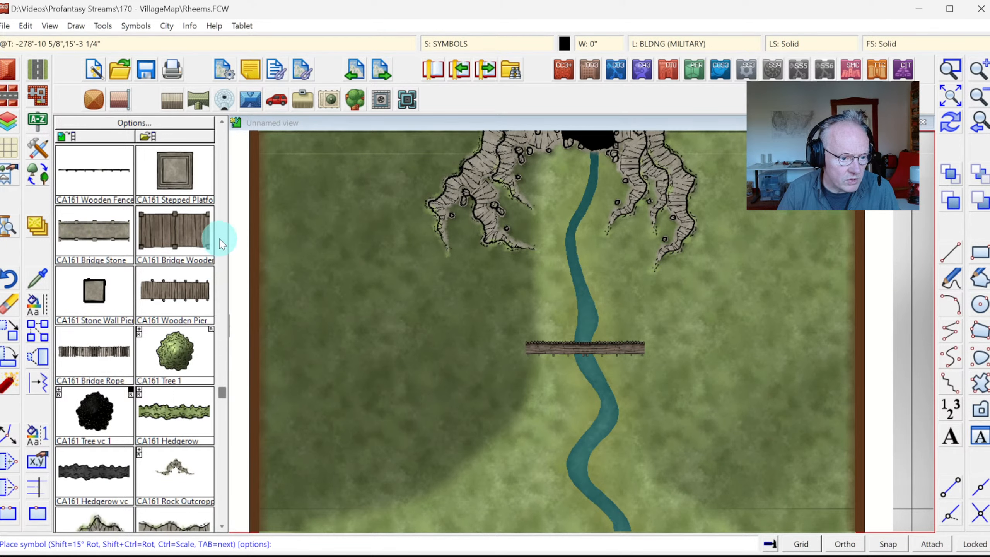
pyautogui.click(221, 206)
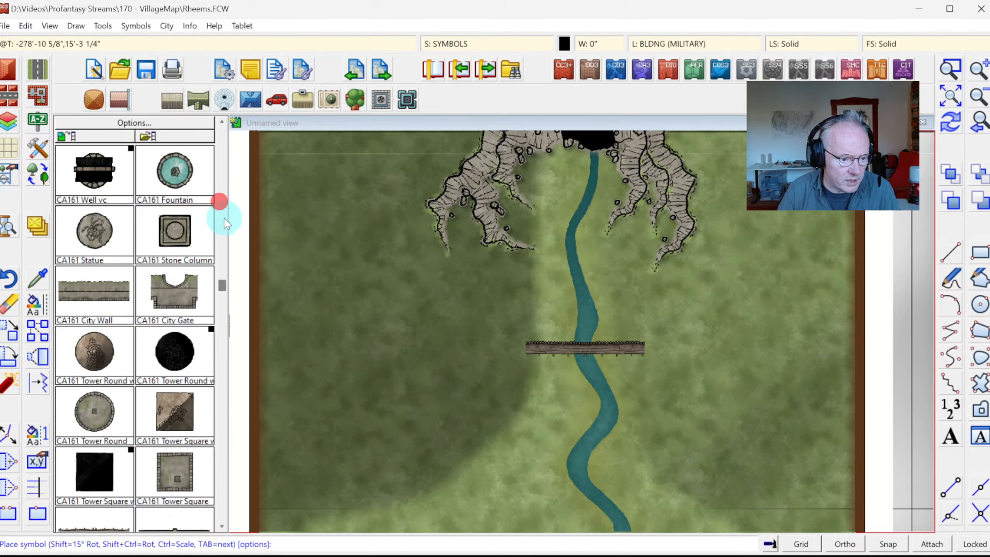
pyautogui.click(161, 410)
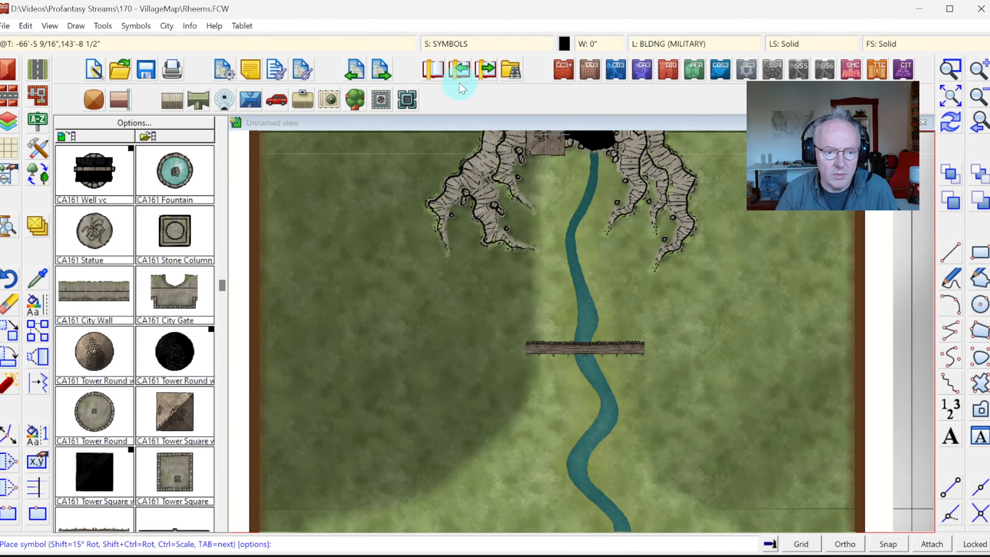
pyautogui.click(460, 67)
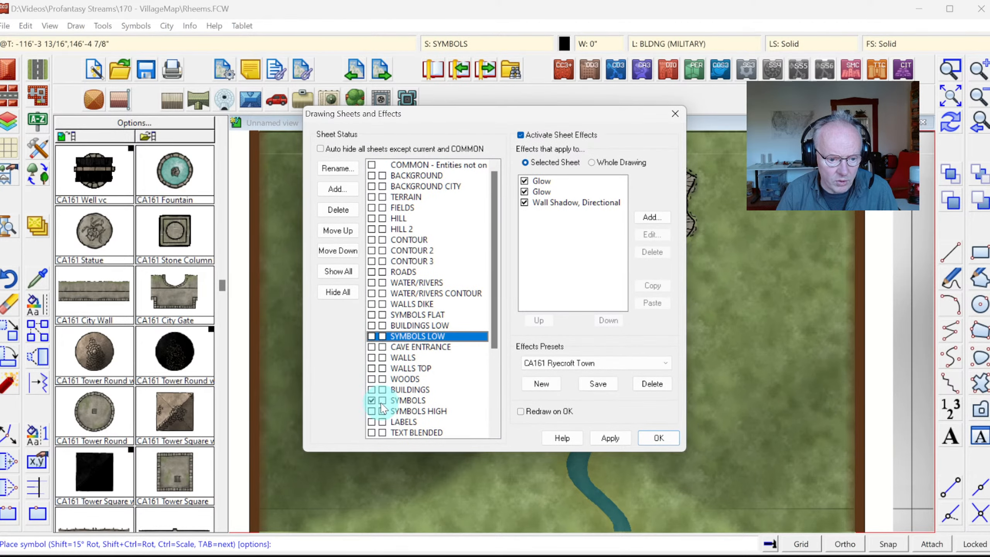
pyautogui.click(373, 411)
pyautogui.click(659, 438)
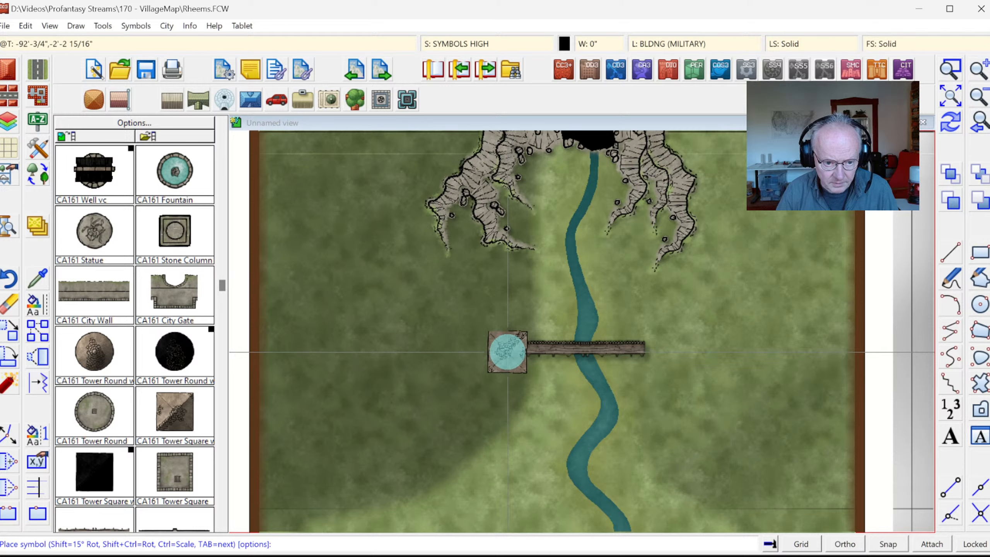
# Step: Place roofed square towers over the western and eastern ends of the town wall
pyautogui.click(510, 347)
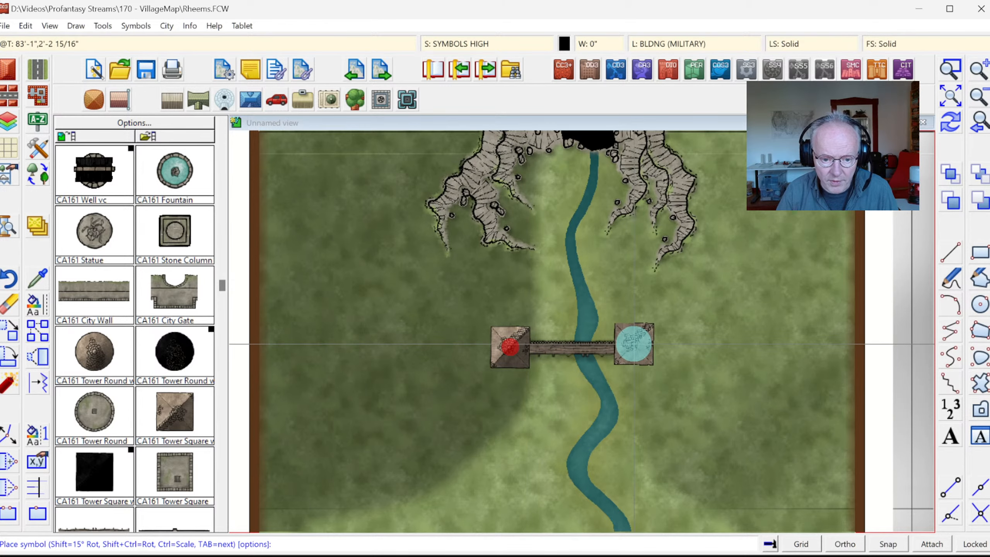
pyautogui.click(634, 344)
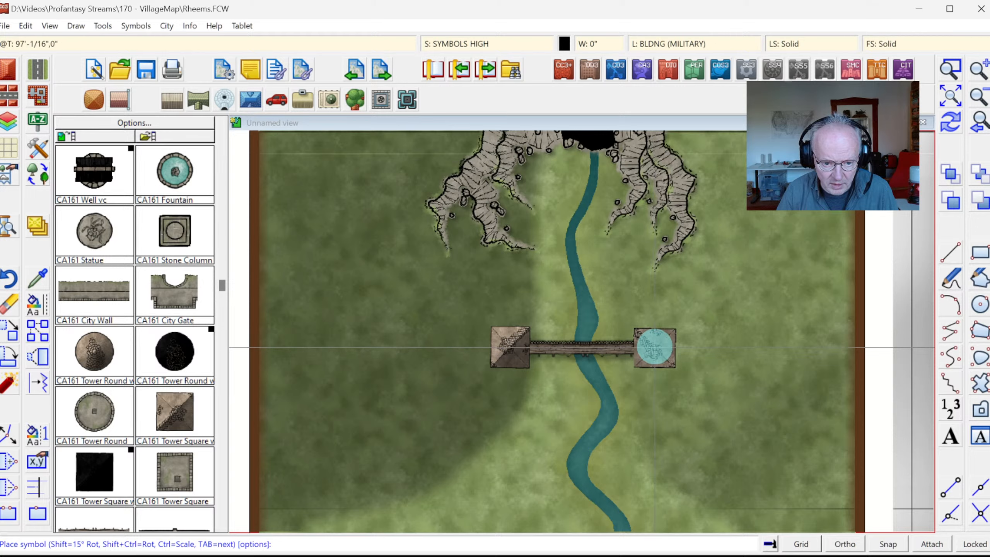
pyautogui.click(655, 347)
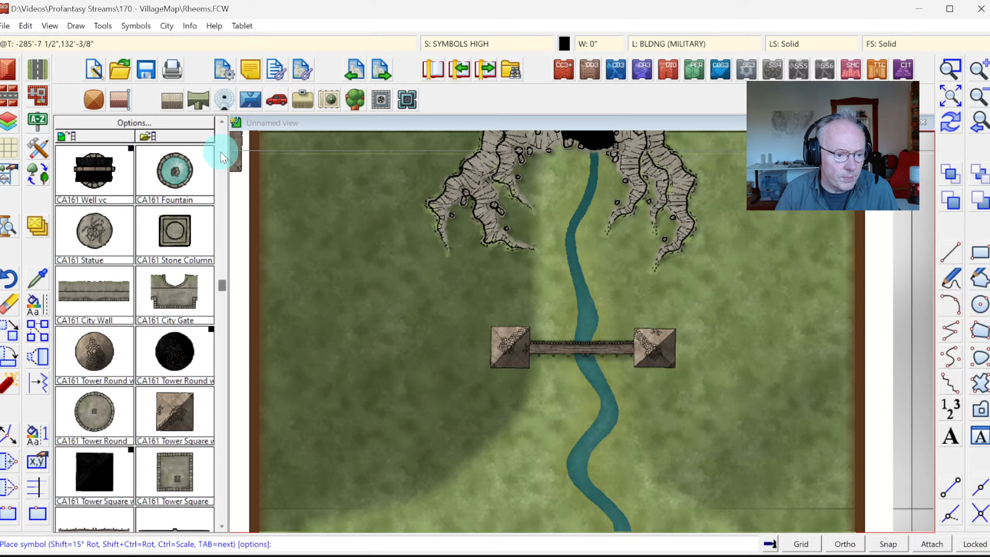
# Step: Choose the CA161 Town Wall symbol, turn it horizontal and make SYMBOLS the current sheet
pyautogui.click(243, 163)
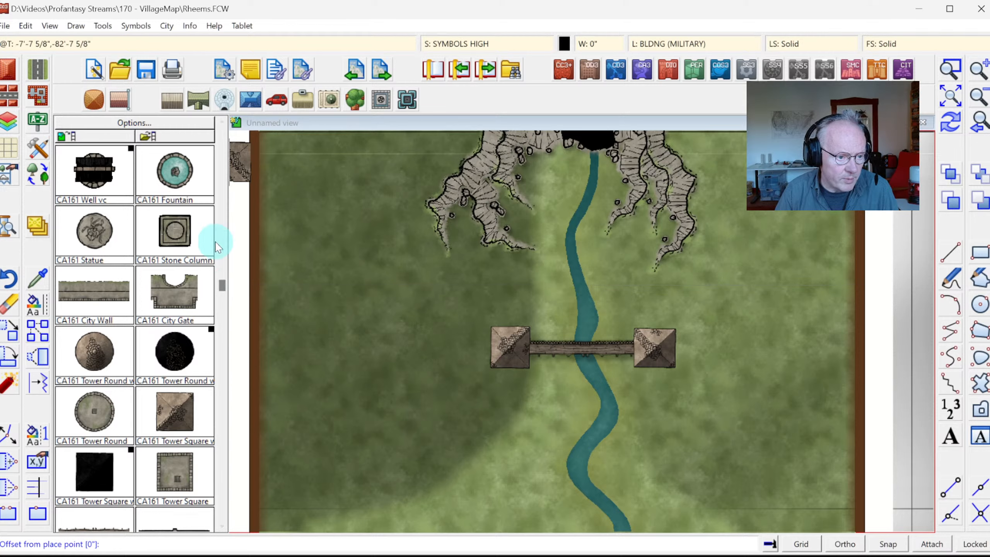
pyautogui.click(223, 158)
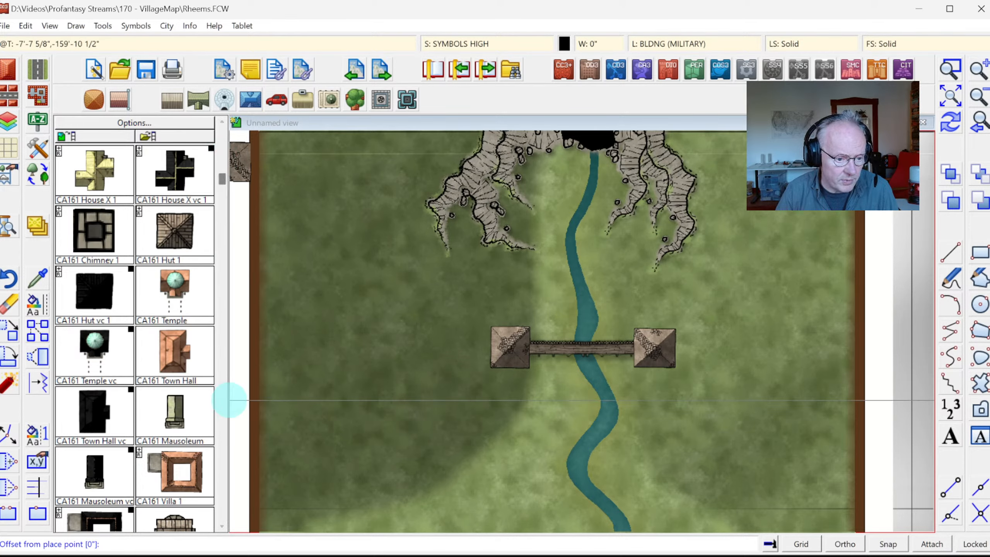
pyautogui.click(223, 407)
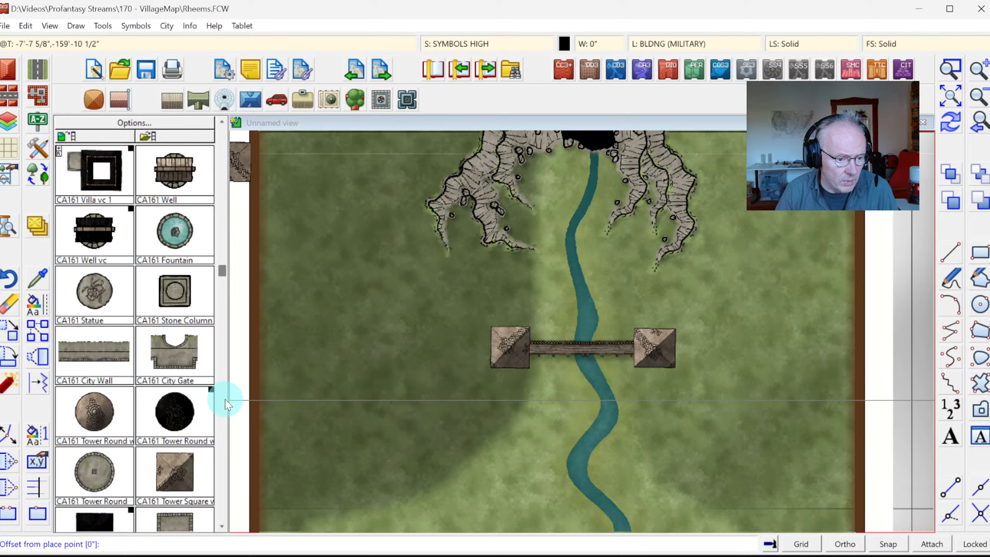
pyautogui.click(226, 402)
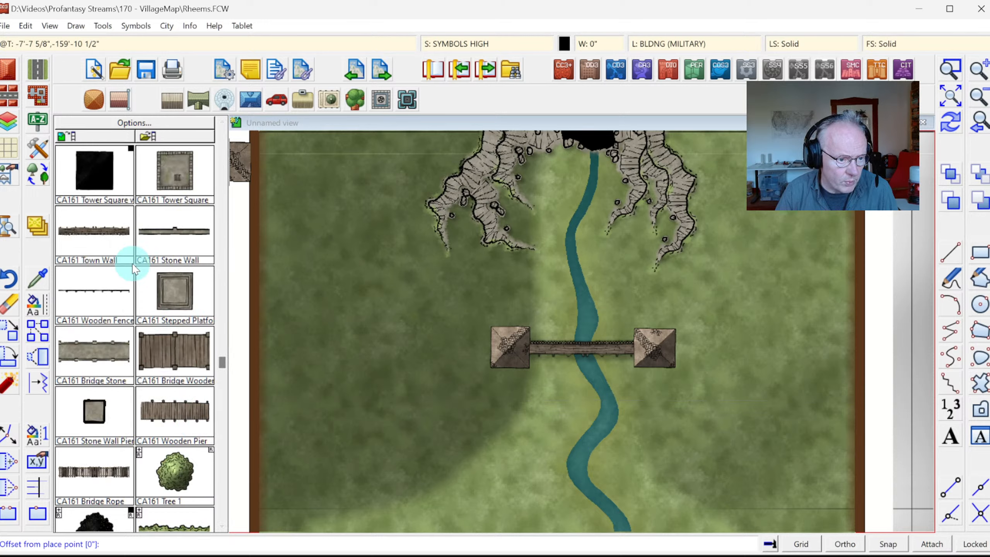
pyautogui.click(94, 233)
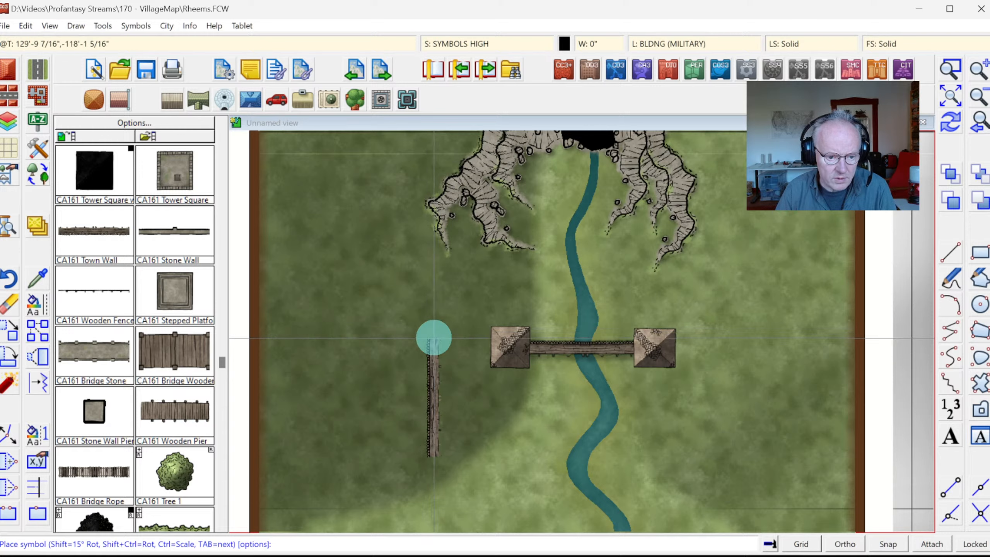
pyautogui.press('shift')
pyautogui.press('shift')
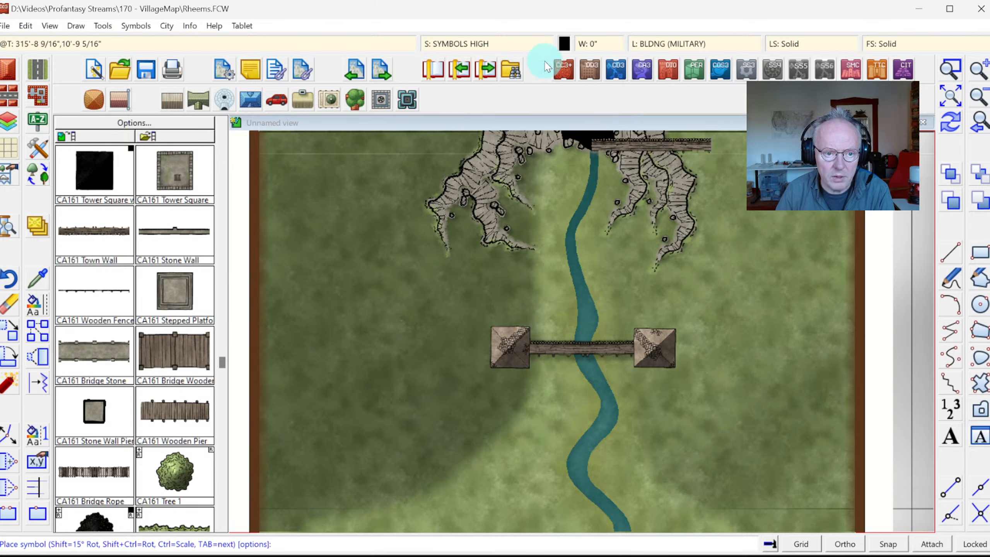
pyautogui.click(507, 43)
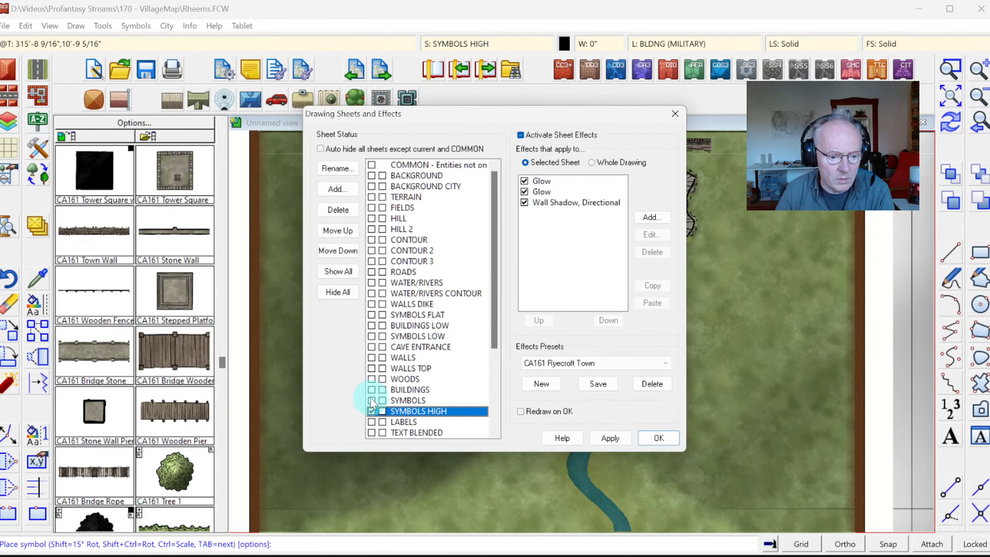
pyautogui.click(373, 396)
pyautogui.click(654, 439)
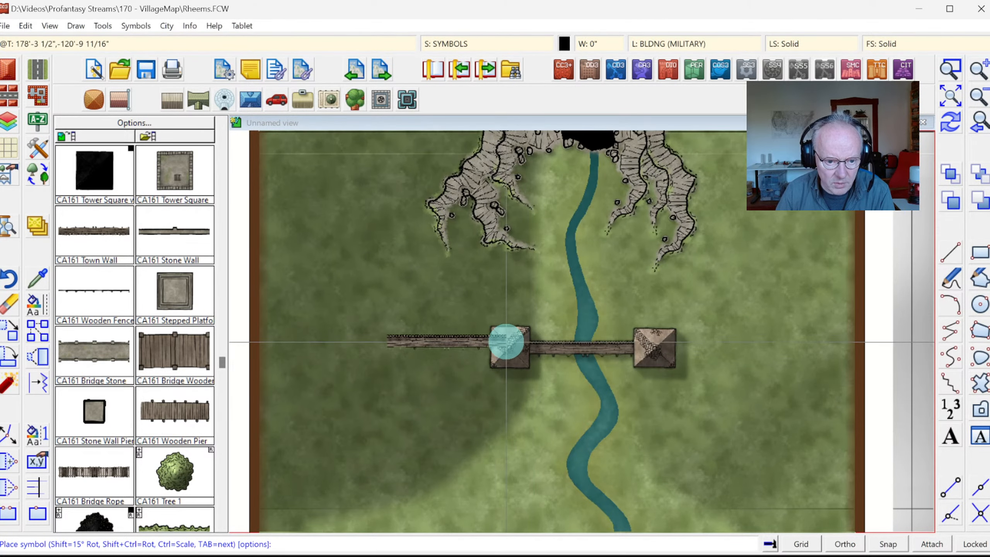
# Step: Place town wall sections extending the wall westward from the western tower and eastward from the eastern tower
pyautogui.click(517, 349)
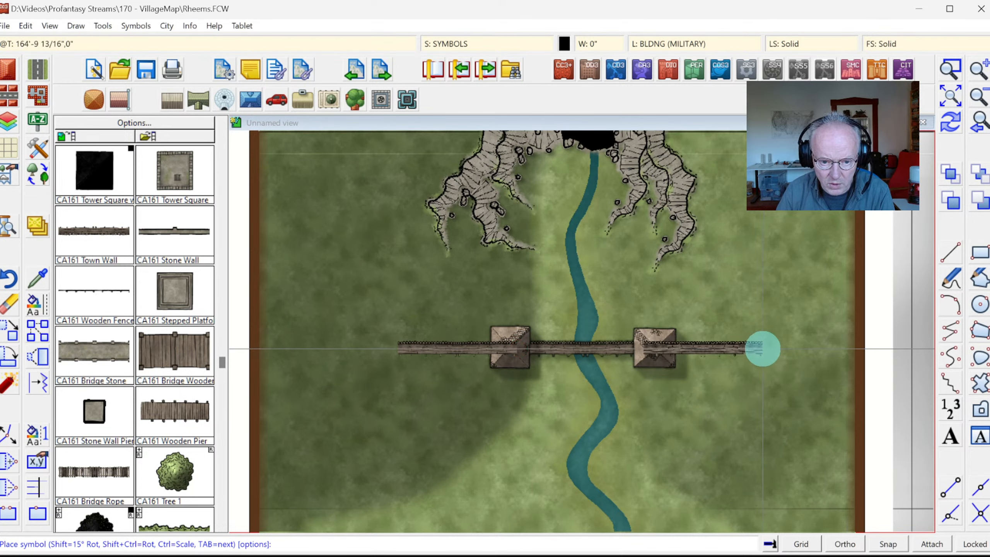
pyautogui.click(762, 348)
pyautogui.click(951, 124)
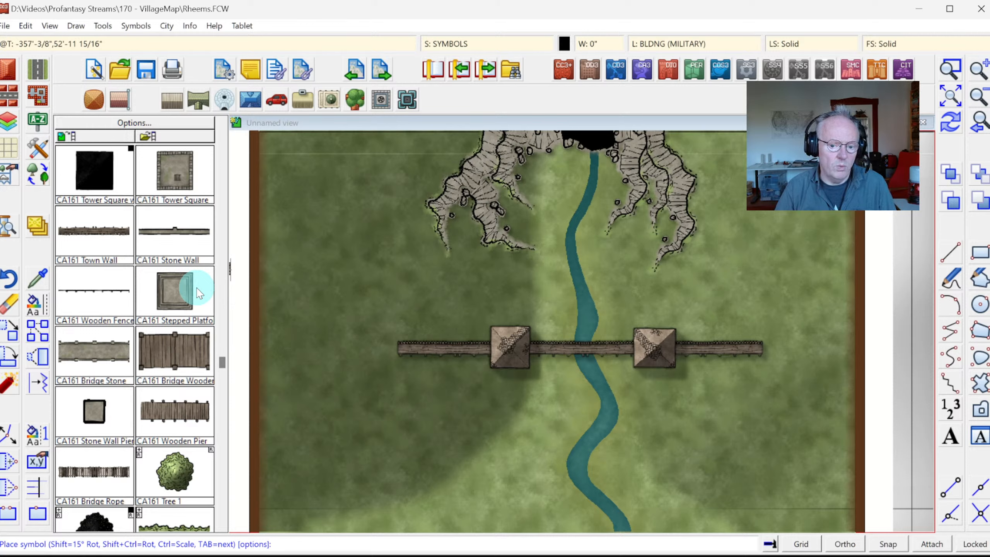
# Step: Place angled CA161 Wooden Fence symbols at the western and eastern ends of the town wall, running southward towards the map edges
pyautogui.click(154, 353)
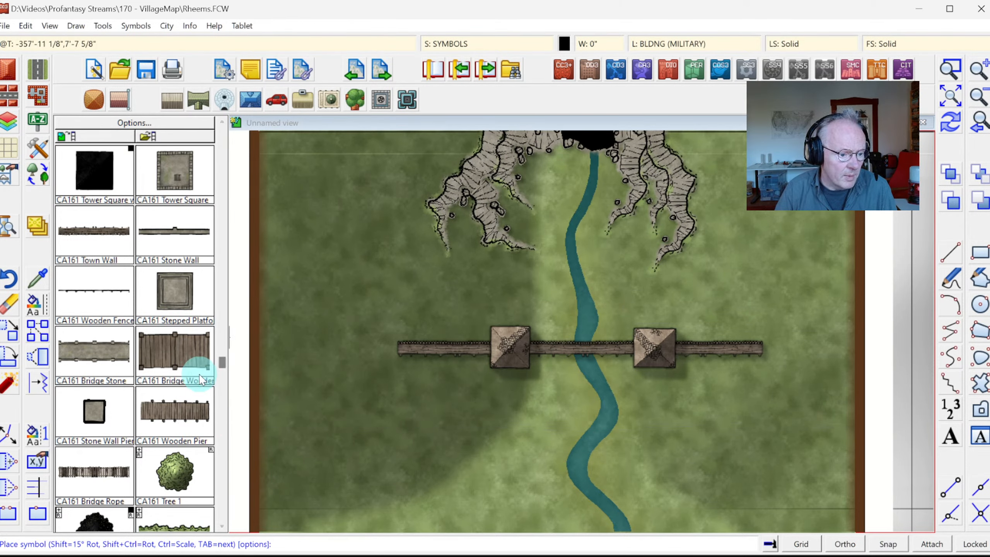
pyautogui.click(94, 410)
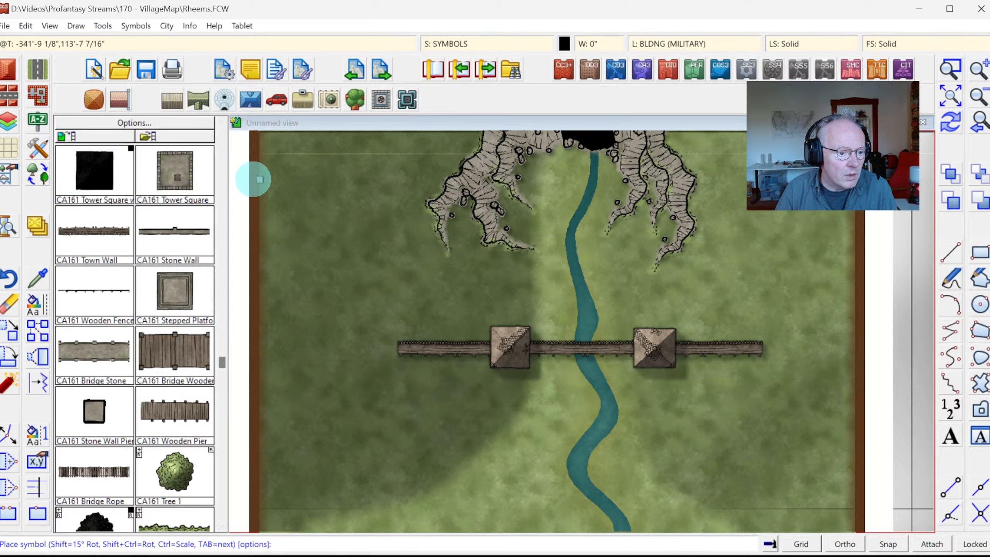
pyautogui.click(222, 122)
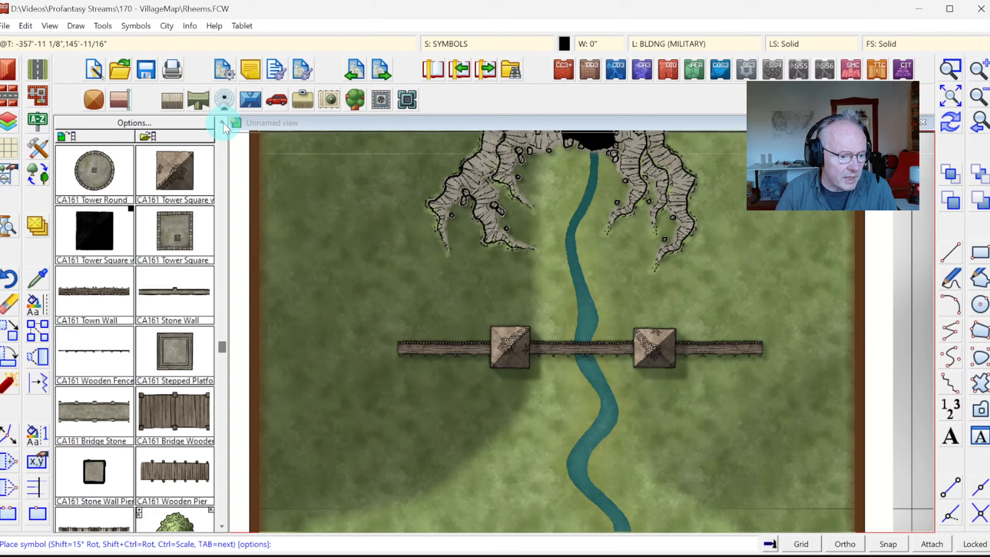
pyautogui.click(97, 349)
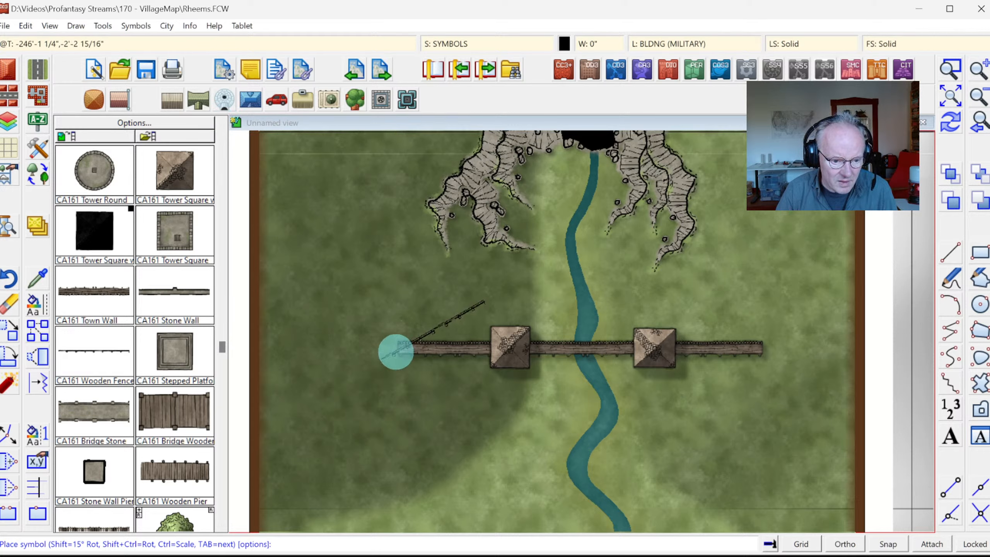
pyautogui.click(399, 344)
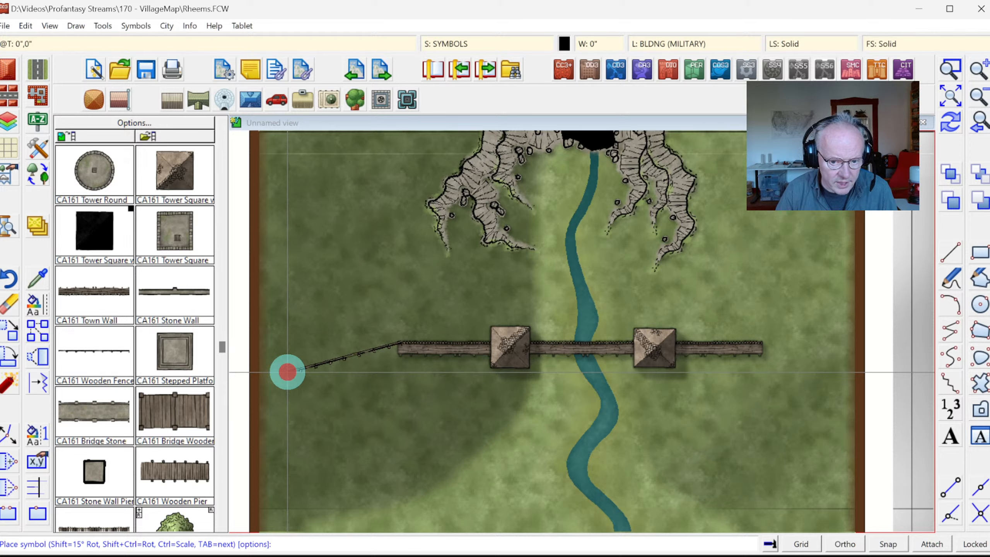
pyautogui.click(288, 372)
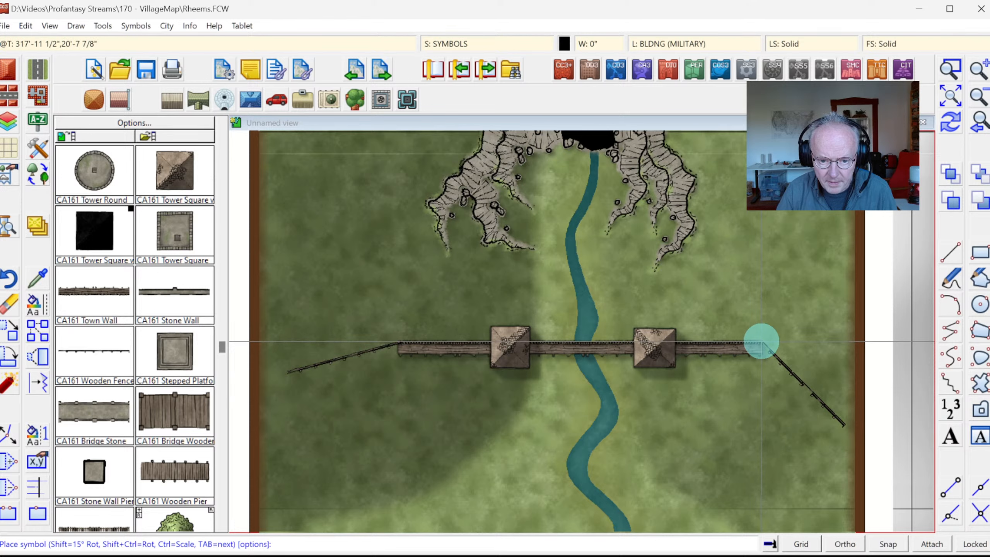
pyautogui.click(762, 341)
pyautogui.rightClick(386, 464)
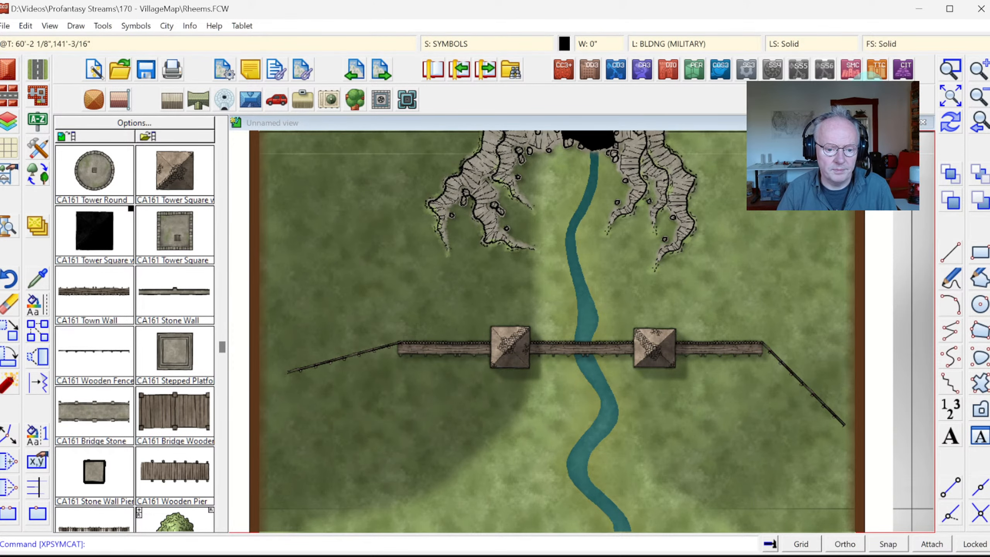
# Step: Draw a winding Road, Dirt 10' from the southern map edge across the bridge to the town wall, west of the stream
pyautogui.click(951, 97)
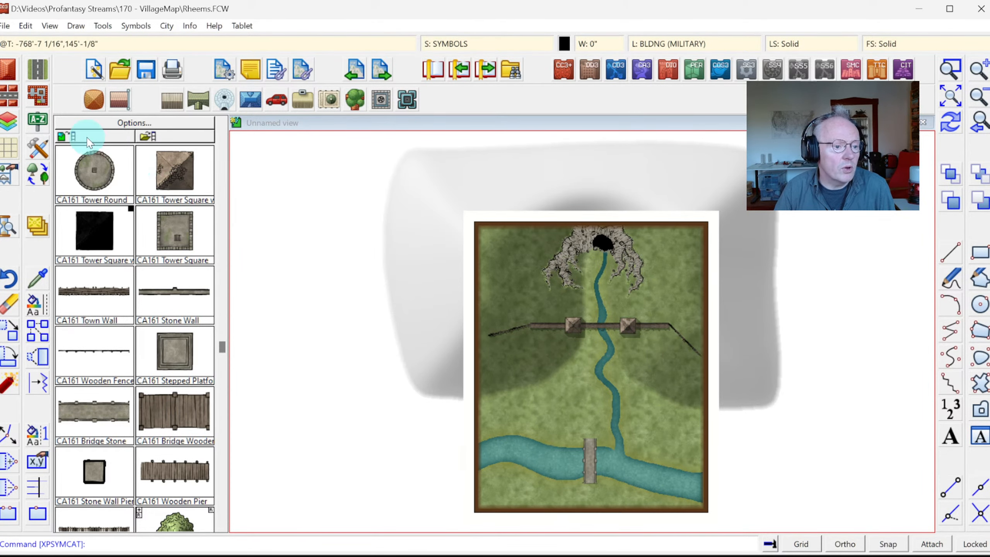
pyautogui.click(42, 62)
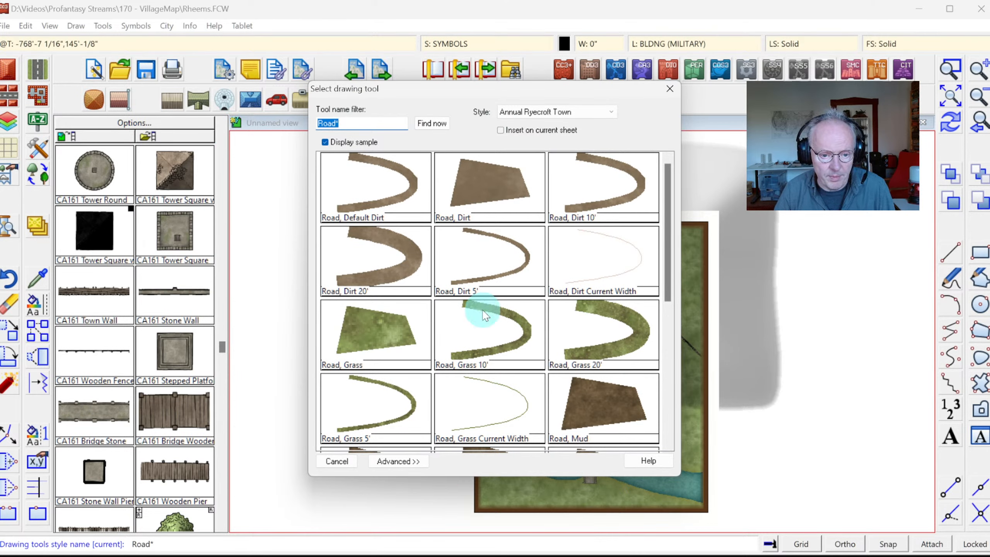
pyautogui.click(623, 188)
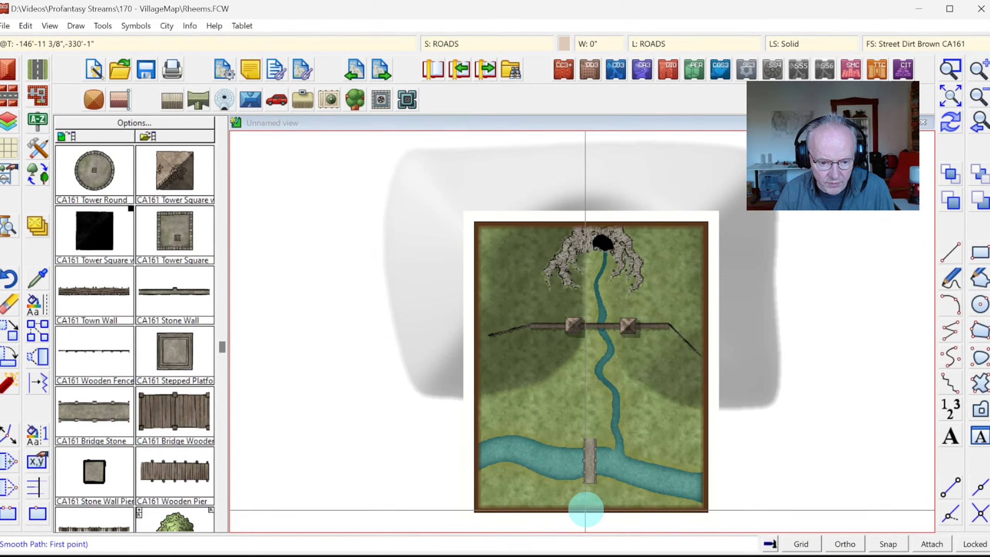
pyautogui.click(591, 502)
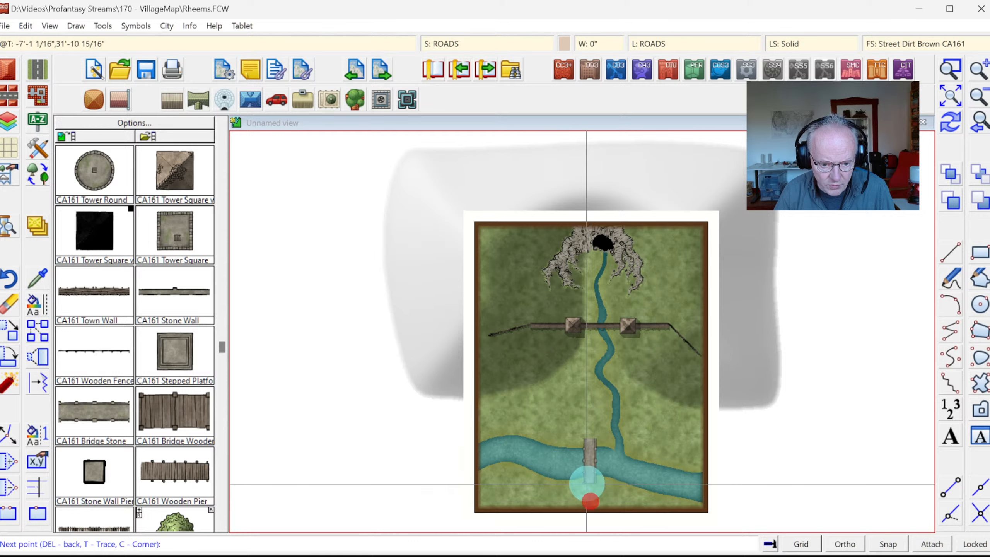
pyautogui.click(591, 481)
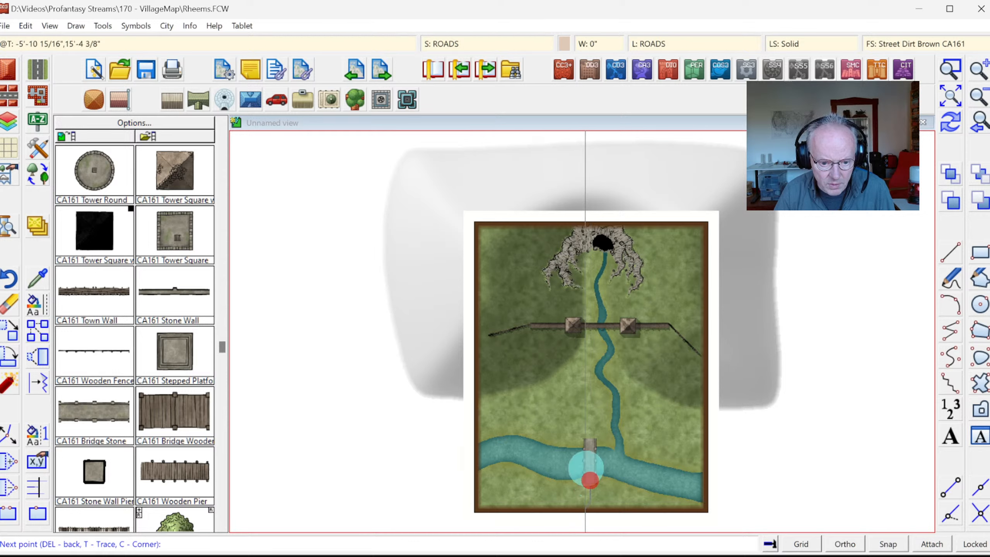
pyautogui.click(589, 444)
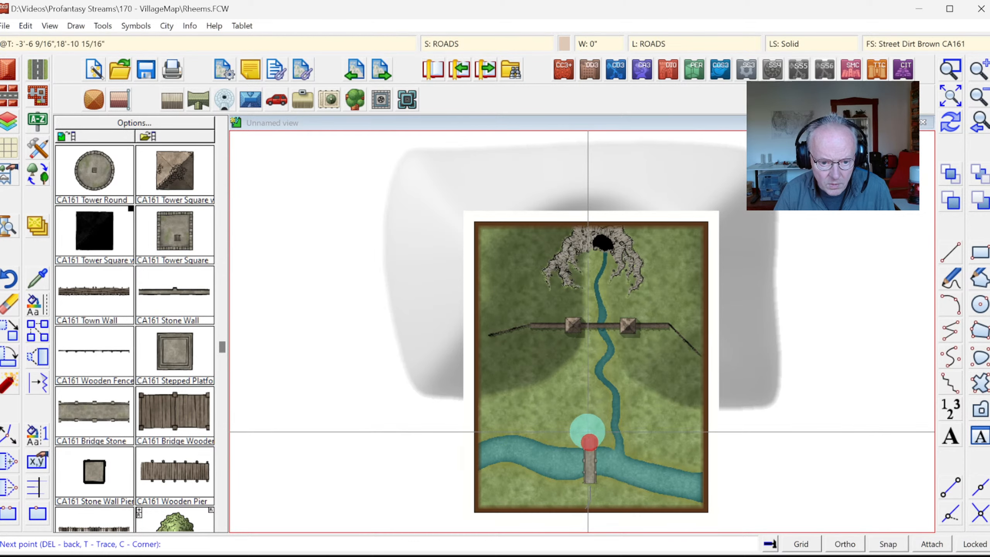
pyautogui.moveTo(588, 429); pyautogui.dragTo(596, 349)
pyautogui.click(596, 345)
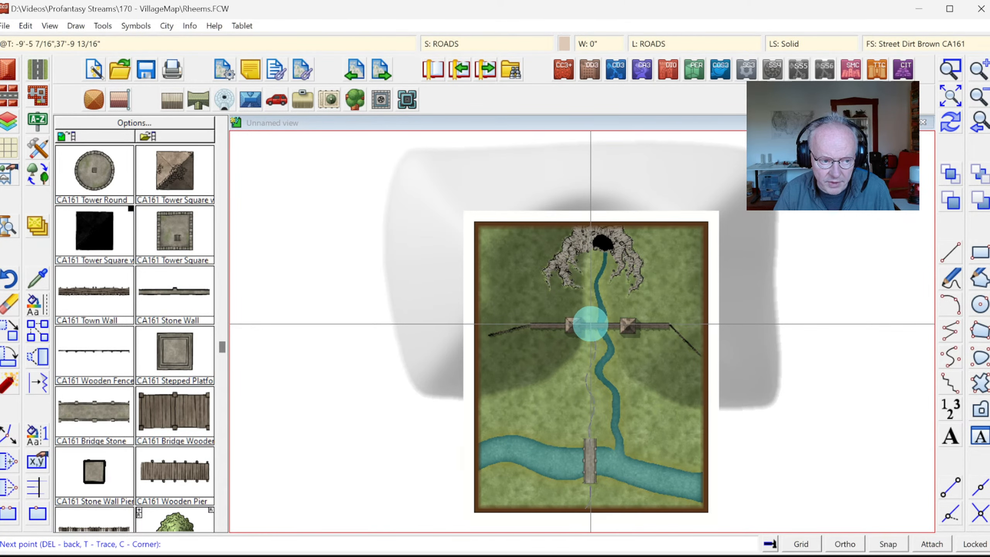
pyautogui.rightClick(591, 324)
pyautogui.click(748, 359)
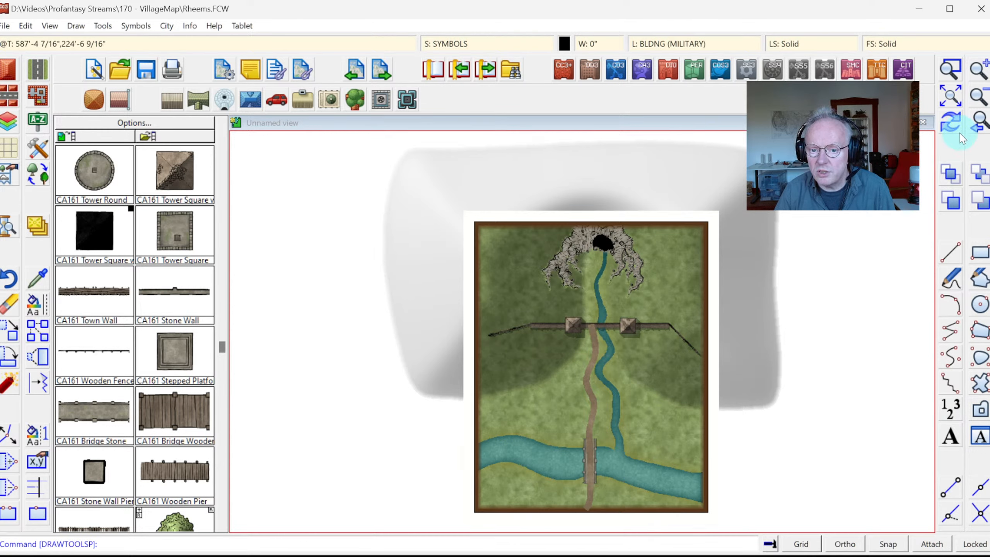
# Step: Draw a winding Road, Grass 10' from the town wall north along the stream's west side to the cave entrance
pyautogui.click(955, 75)
pyautogui.click(513, 239)
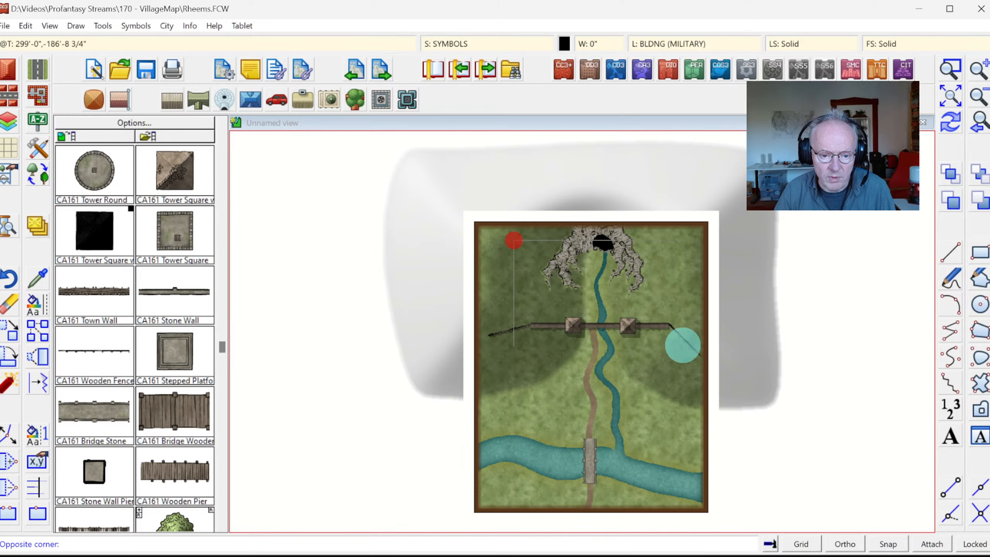
pyautogui.click(690, 355)
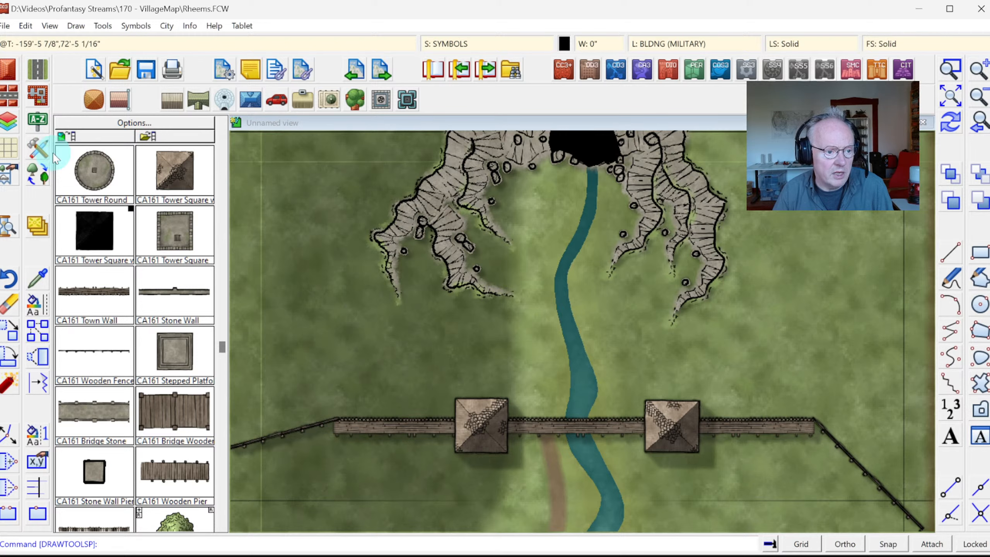
pyautogui.click(38, 149)
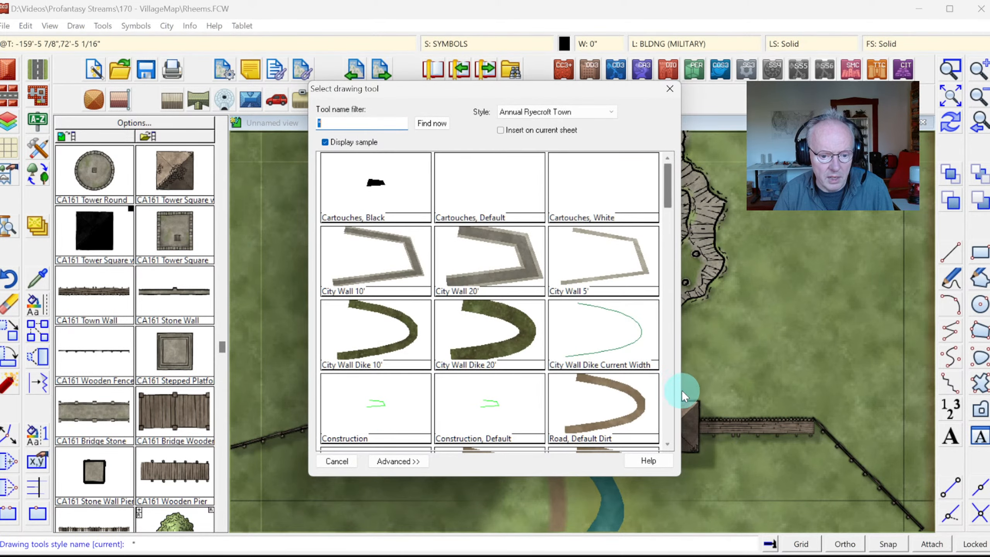
pyautogui.click(668, 373)
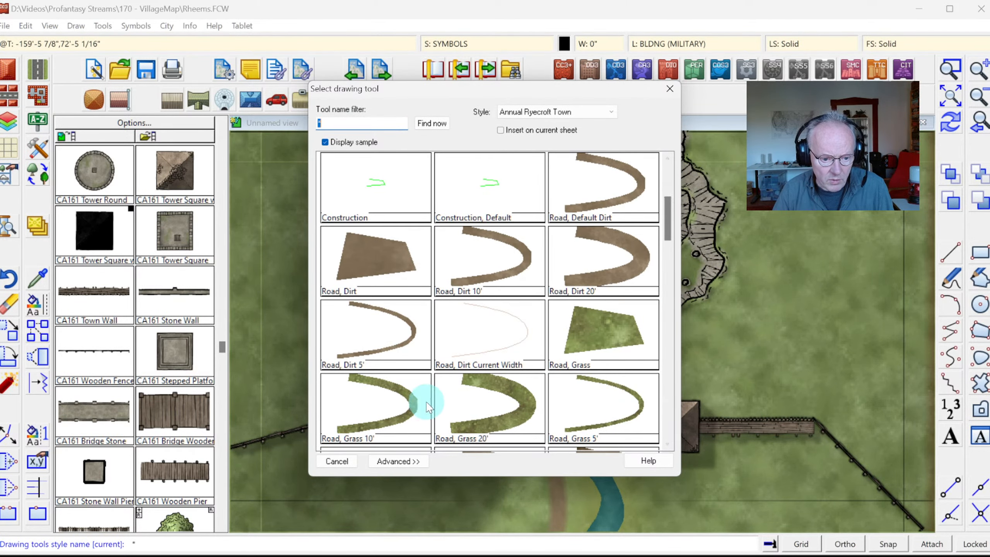
pyautogui.doubleClick(381, 393)
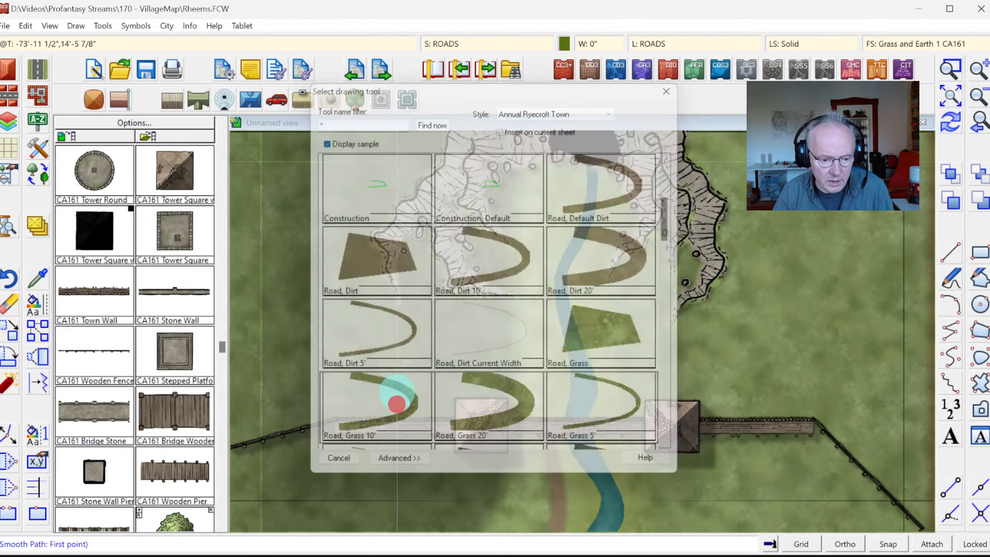
pyautogui.click(543, 419)
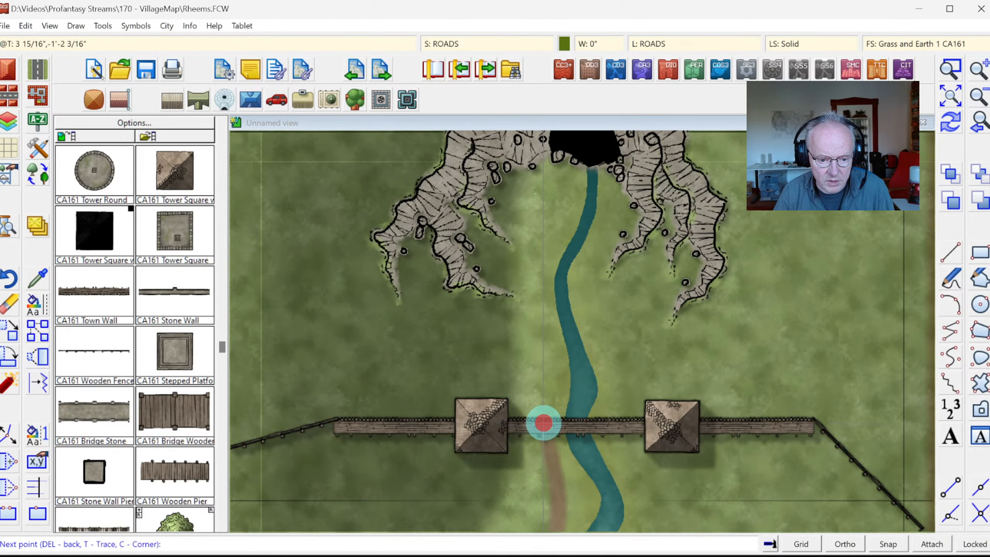
pyautogui.click(549, 370)
pyautogui.click(536, 336)
pyautogui.click(529, 320)
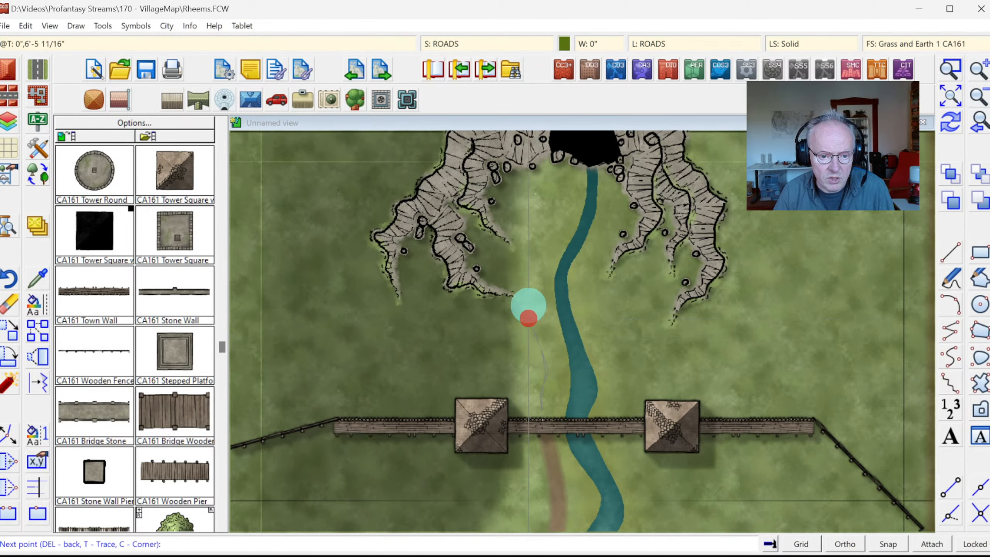
pyautogui.click(529, 291)
pyautogui.click(543, 261)
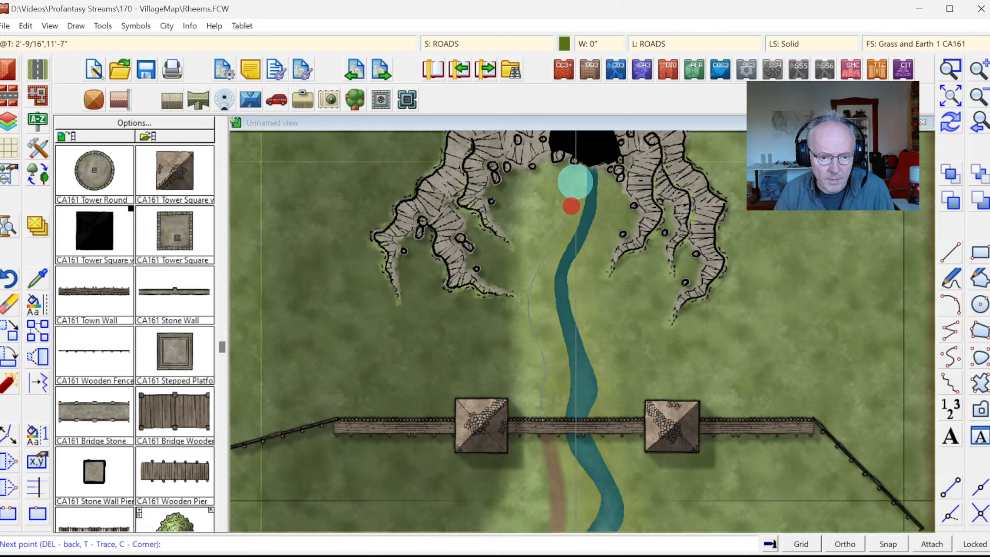
pyautogui.click(574, 158)
pyautogui.rightClick(596, 186)
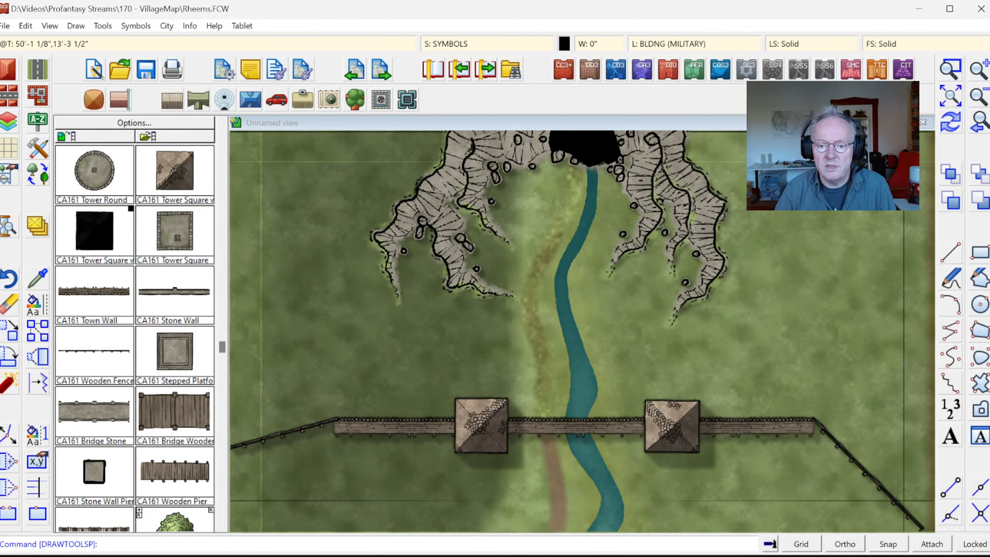
pyautogui.click(953, 97)
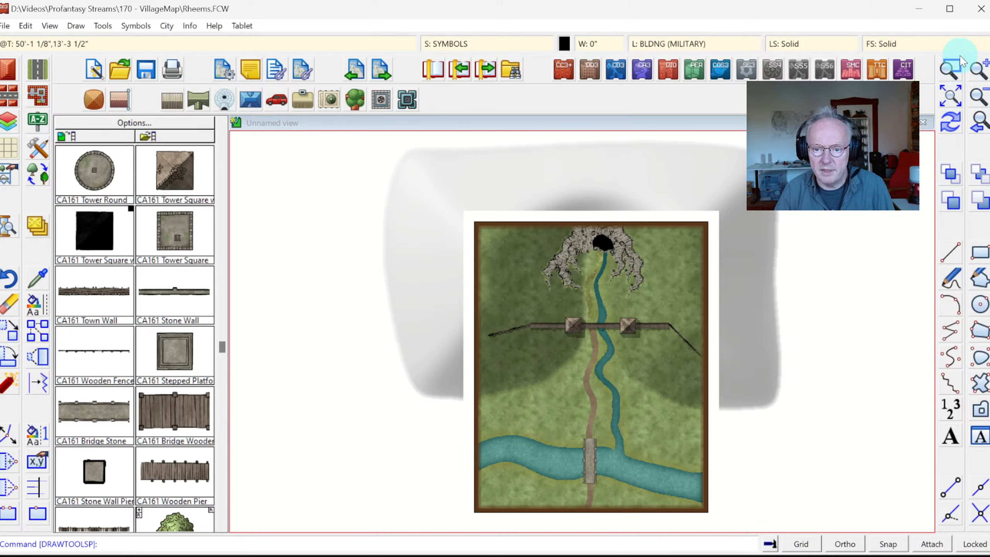
# Step: Copy the drawing properties from the stone bridge, making SYMBOLS LOW the current sheet and RELIEF/CONTOURS the current layer
pyautogui.click(950, 70)
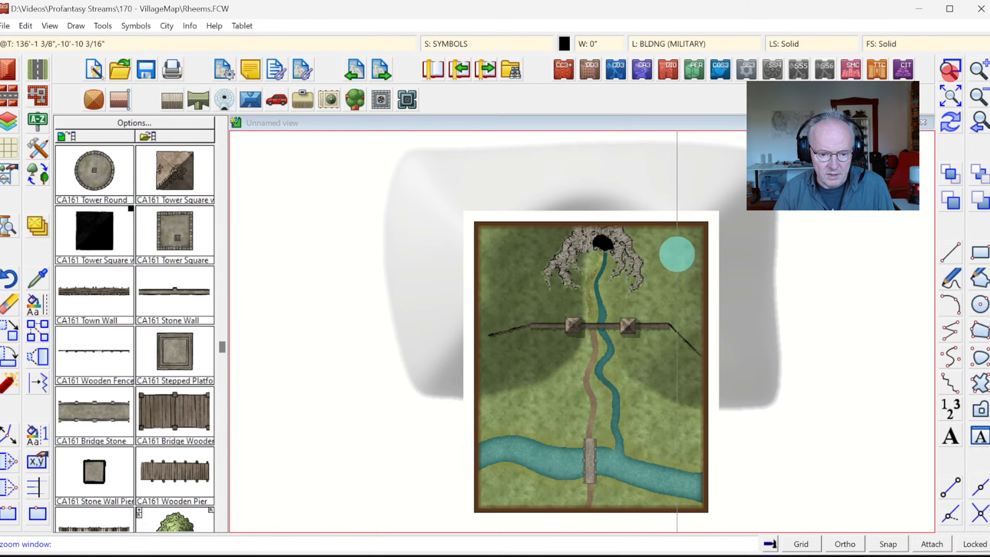
pyautogui.click(465, 316)
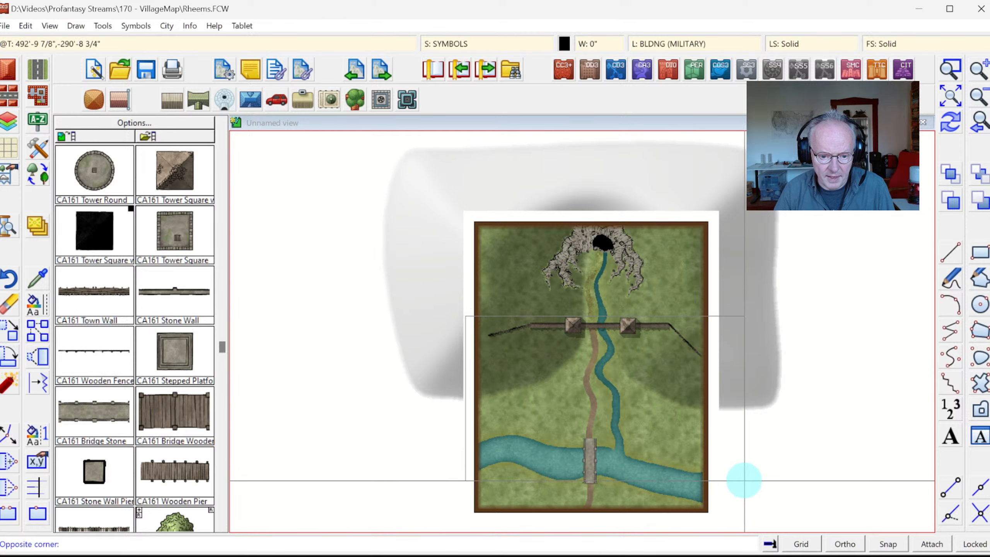
pyautogui.click(739, 480)
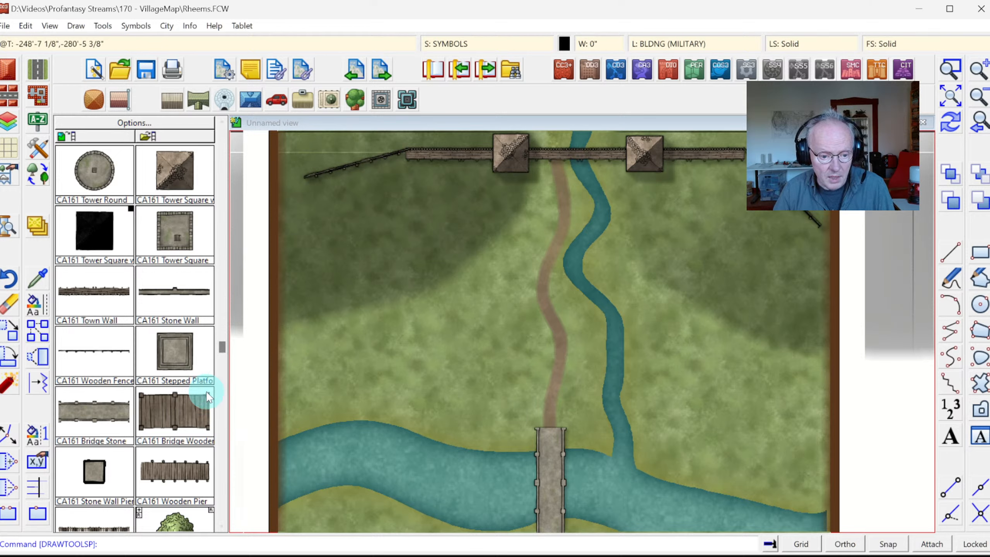
pyautogui.click(222, 431)
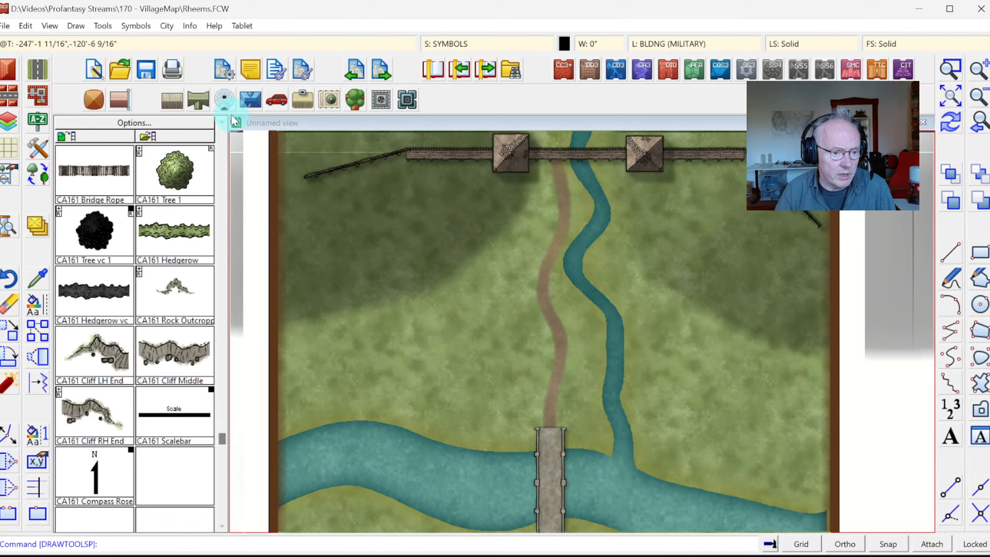
pyautogui.click(220, 123)
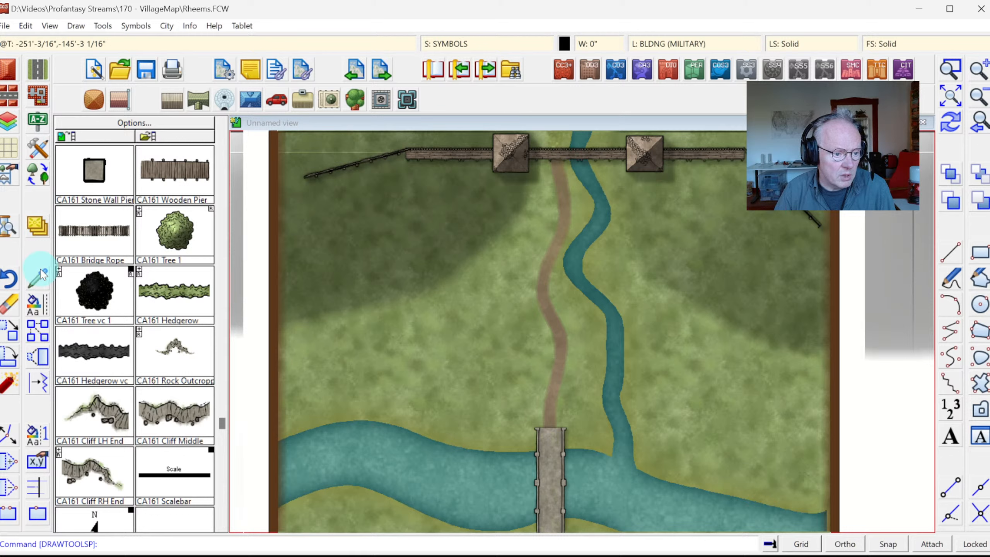
pyautogui.click(38, 283)
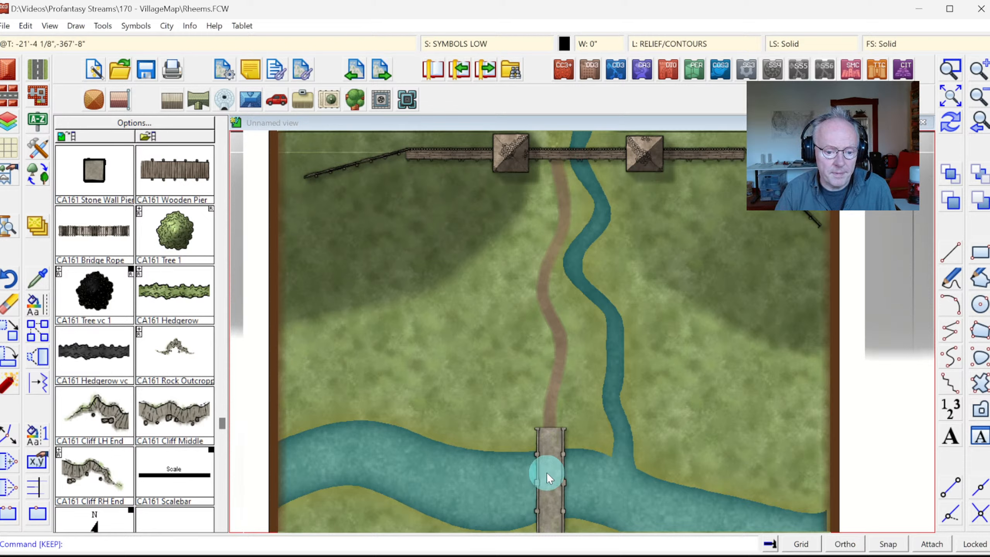
# Step: Place a CA161 Bridge Rope symbol, scaled down and slightly rotated, across the narrow stream just north of the wide river
pyautogui.click(85, 231)
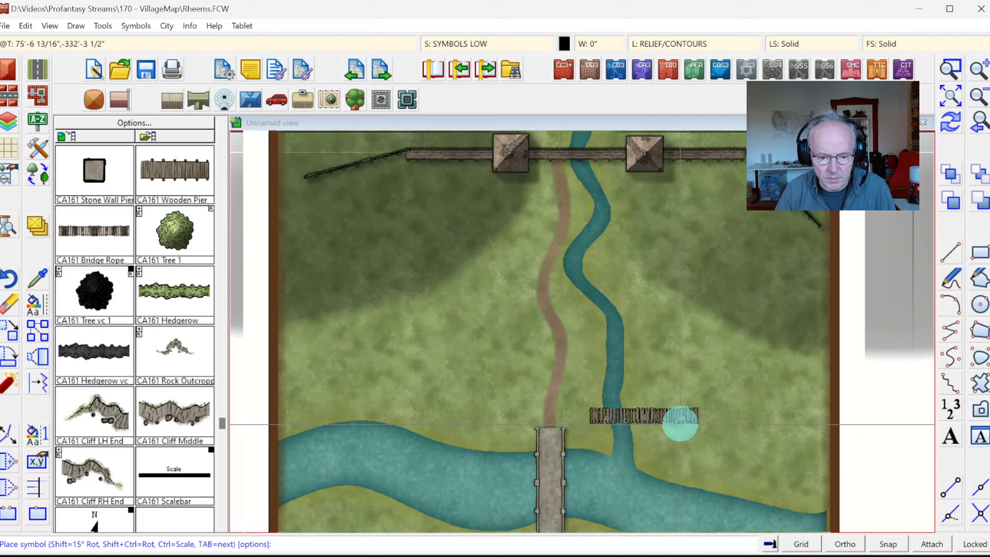
pyautogui.press('shift')
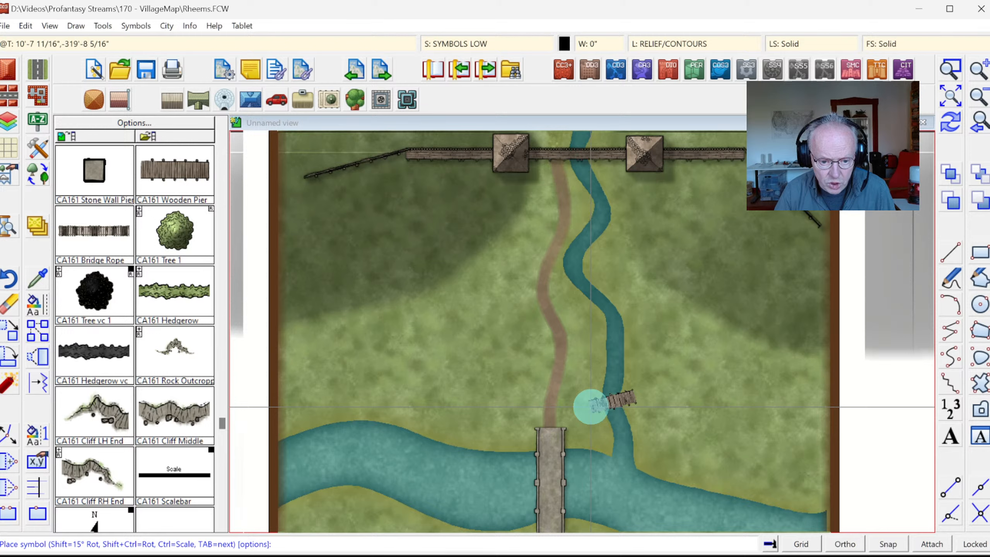
pyautogui.click(591, 407)
pyautogui.press('Escape')
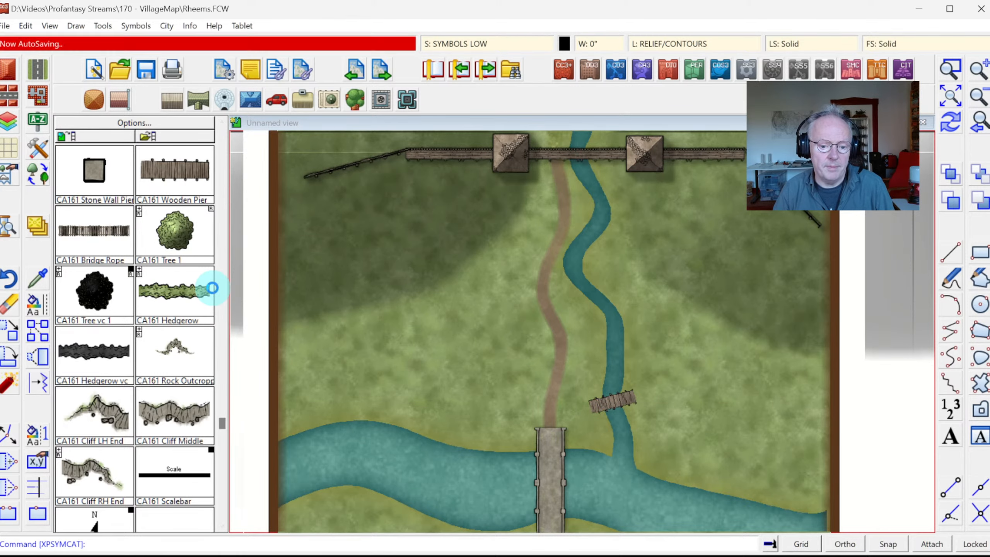
# Step: Draw a Road, Dirt 5' path from the main road over the small bridge, curving southeast to the map's eastern border
pyautogui.click(38, 147)
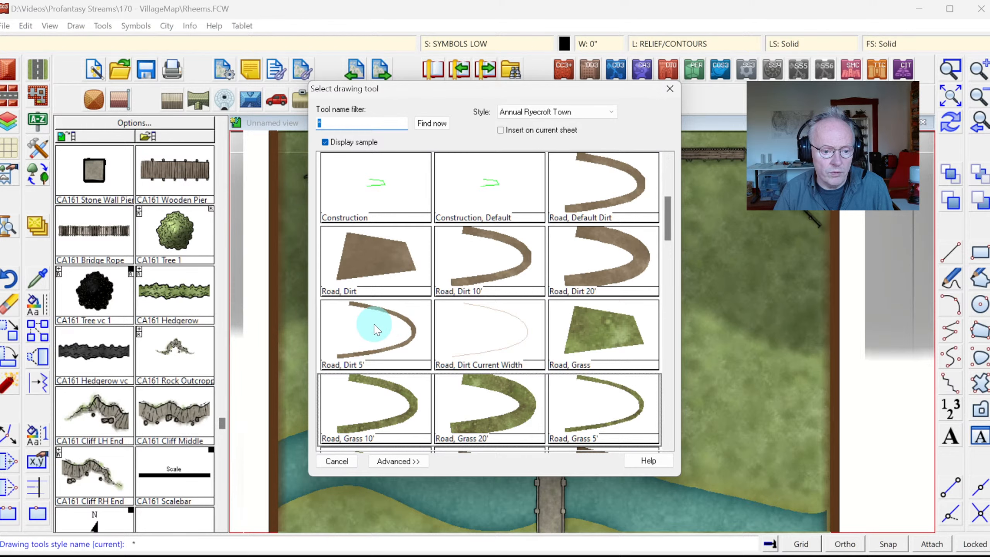
pyautogui.click(372, 327)
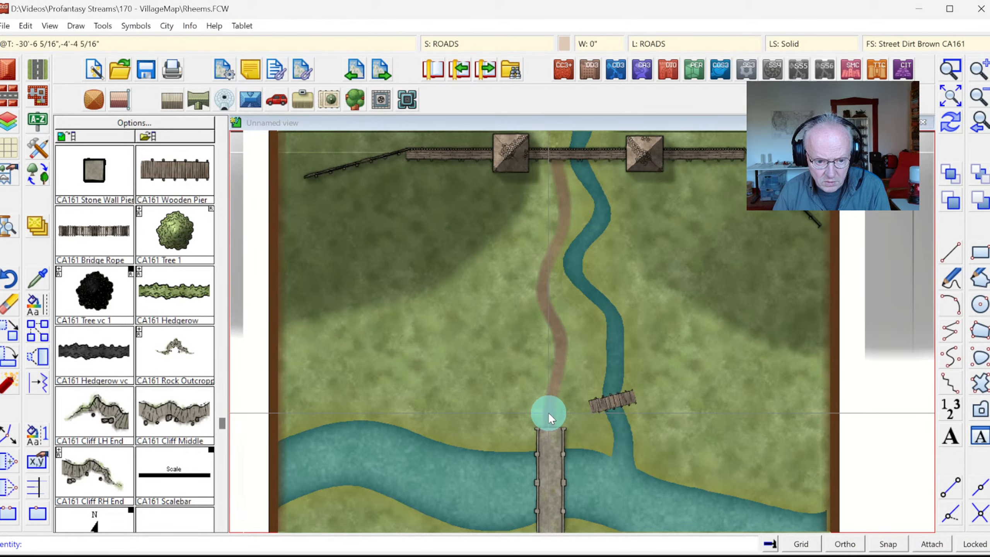
pyautogui.click(547, 412)
pyautogui.click(583, 409)
pyautogui.click(610, 407)
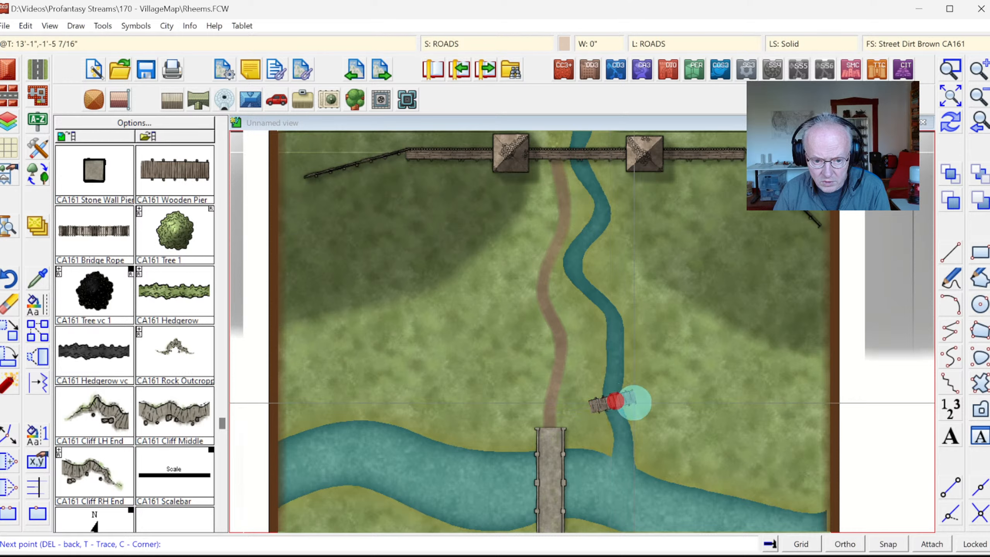
pyautogui.click(643, 393)
pyautogui.click(687, 400)
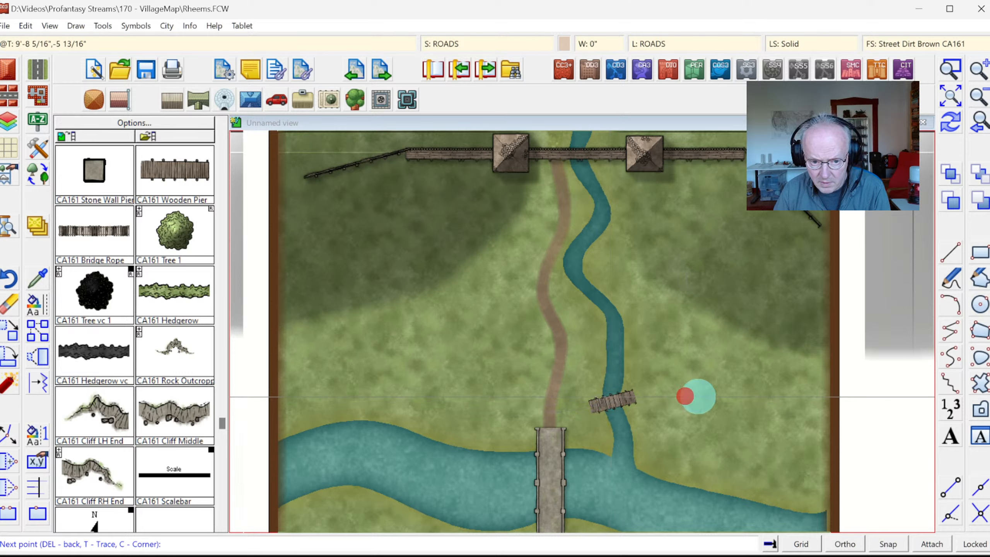
pyautogui.click(723, 407)
pyautogui.click(764, 458)
pyautogui.click(799, 471)
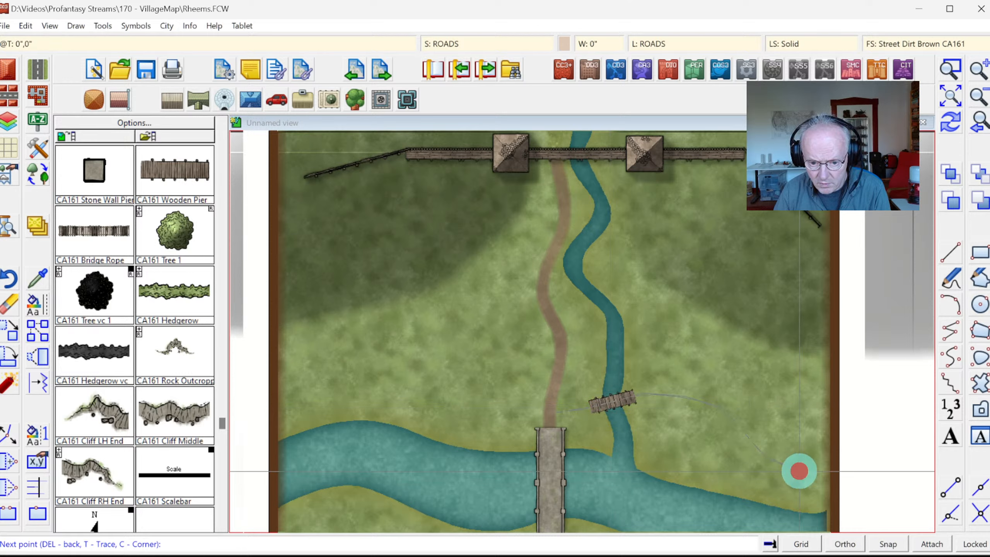
pyautogui.rightClick(848, 475)
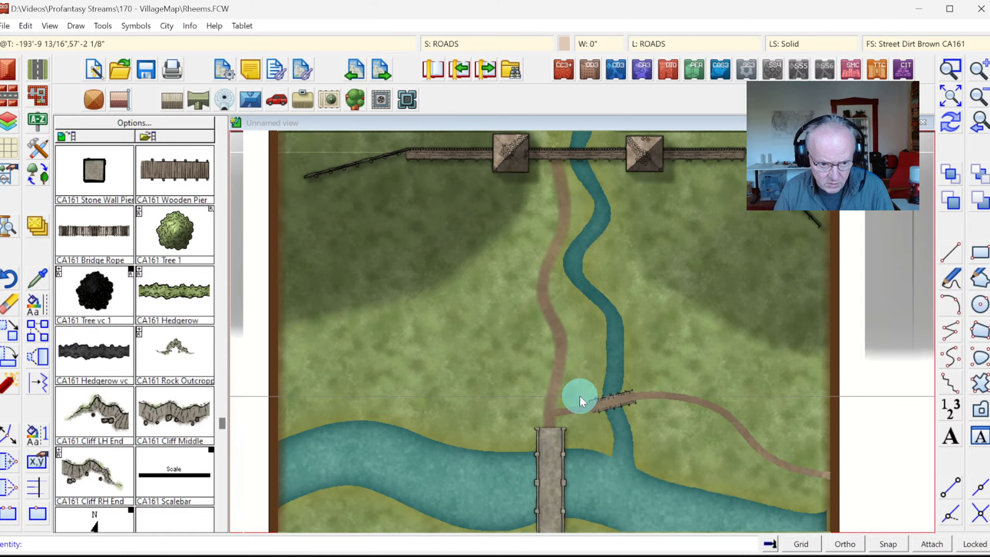
# Step: Try to draw a second dirt path from the main road westward along the river's north bank to the map's edge
pyautogui.click(563, 407)
pyautogui.click(512, 416)
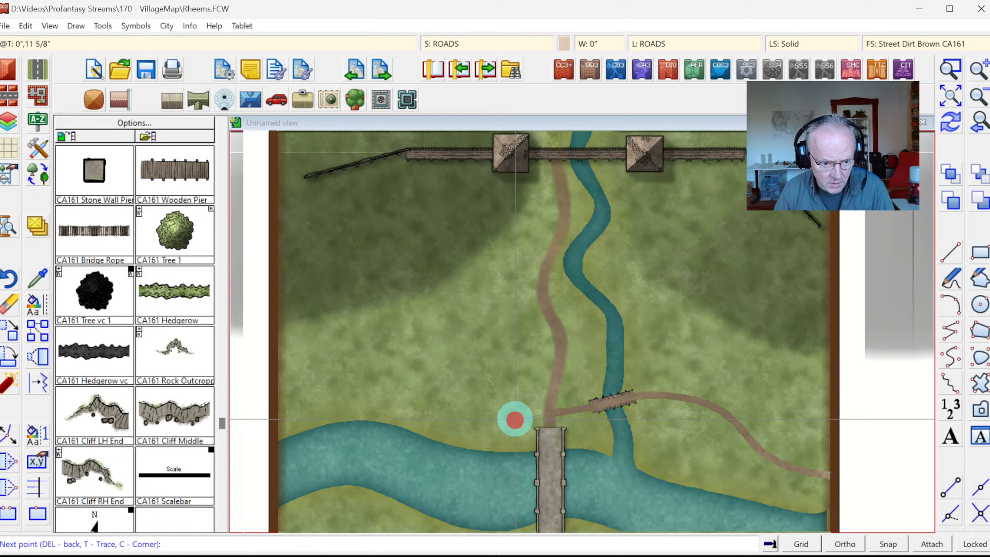
pyautogui.click(492, 421)
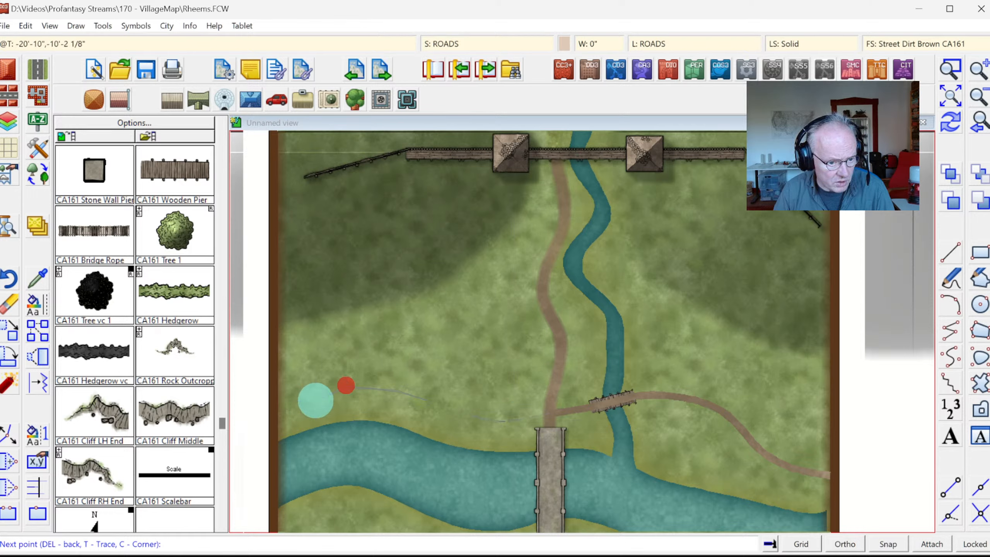
pyautogui.click(295, 404)
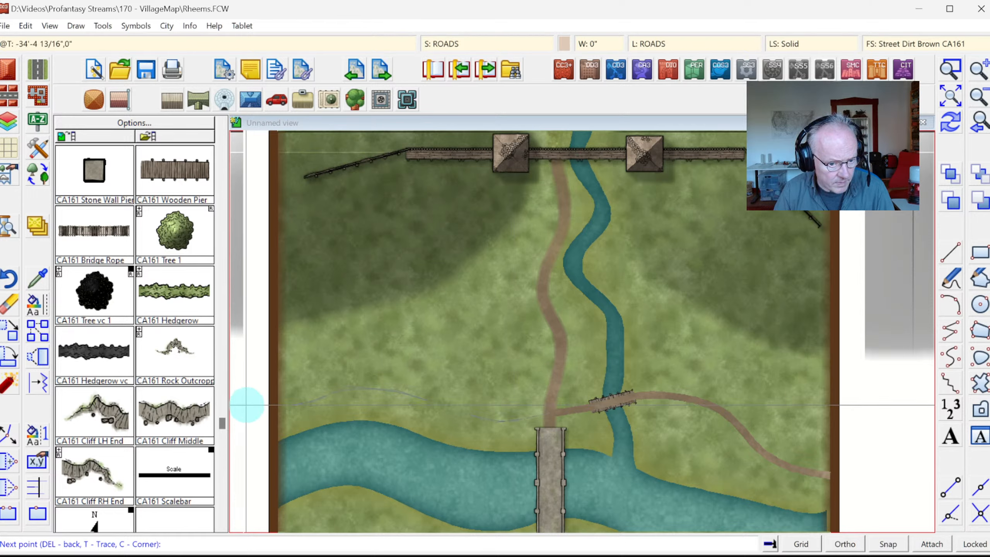
pyautogui.rightClick(250, 401)
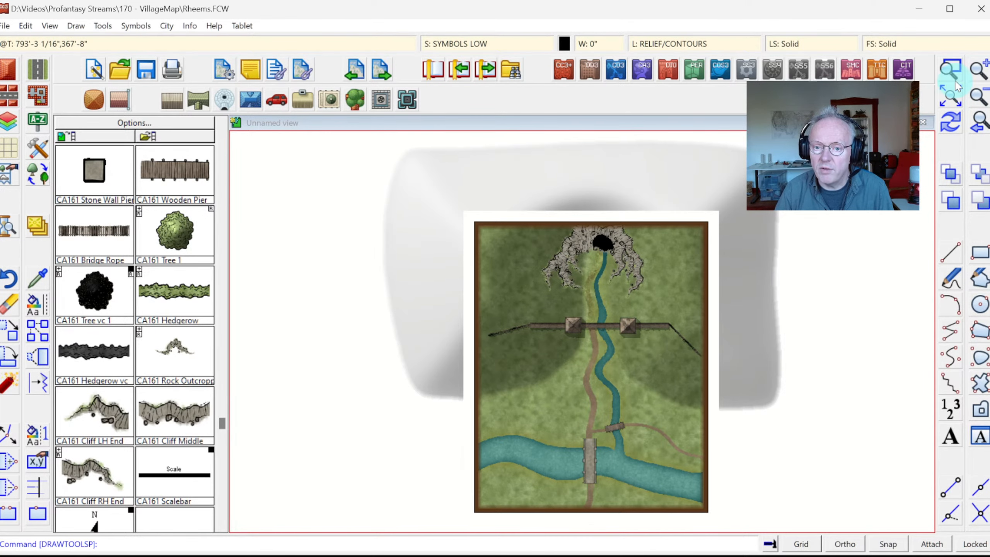
pyautogui.click(950, 69)
pyautogui.click(449, 401)
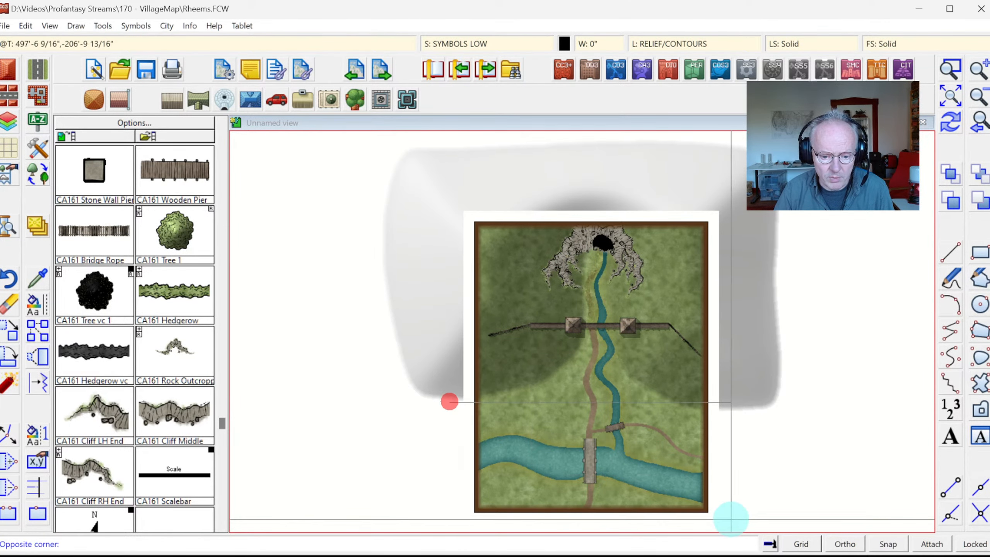
pyautogui.click(721, 535)
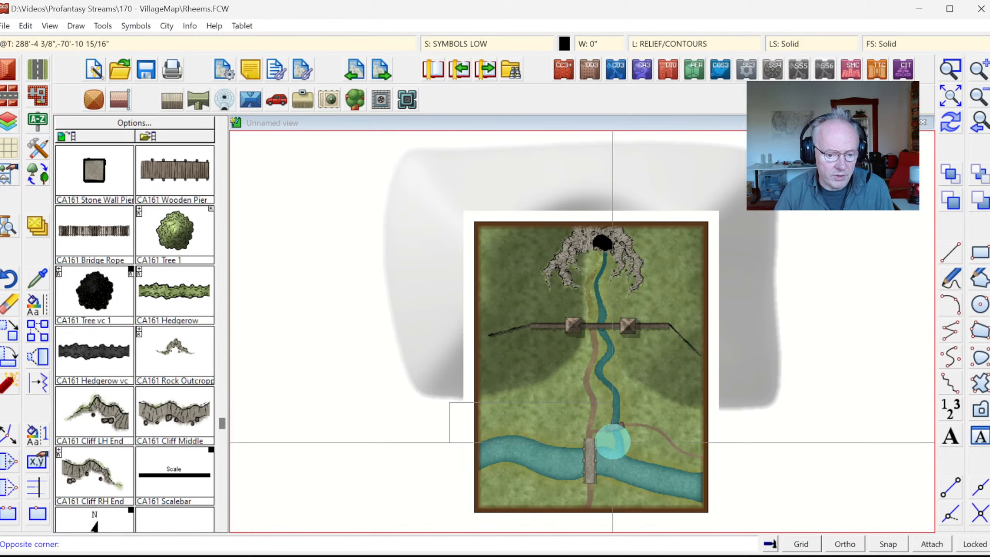
pyautogui.rightClick(514, 413)
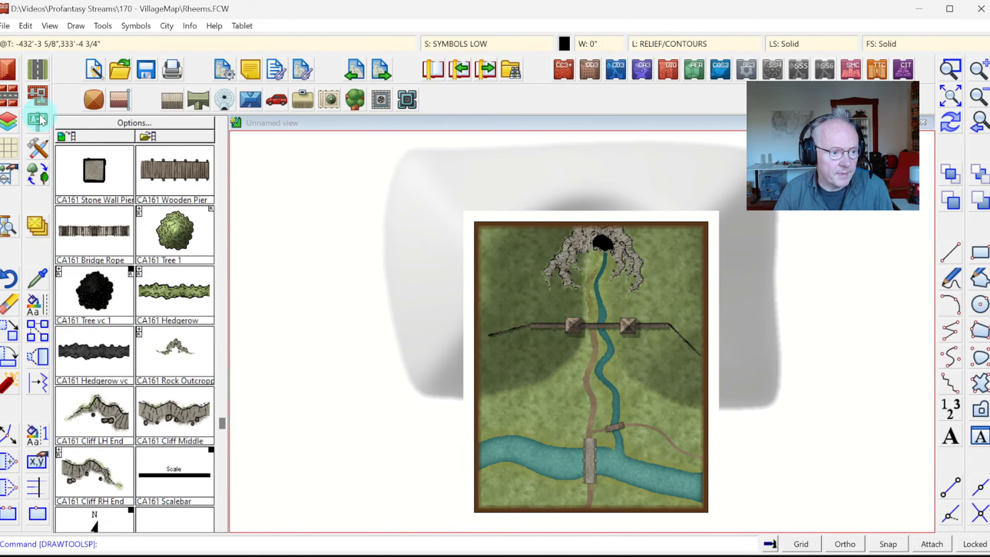
# Step: Draw a Road, Dirt 5' path from the main road south of the stone bridge westward to the map's edge
pyautogui.click(38, 148)
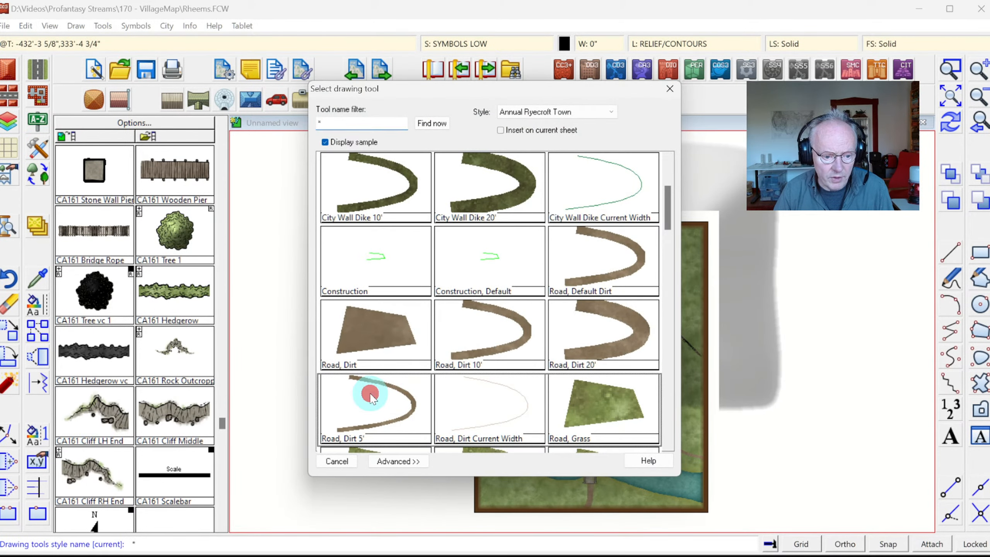
pyautogui.doubleClick(368, 394)
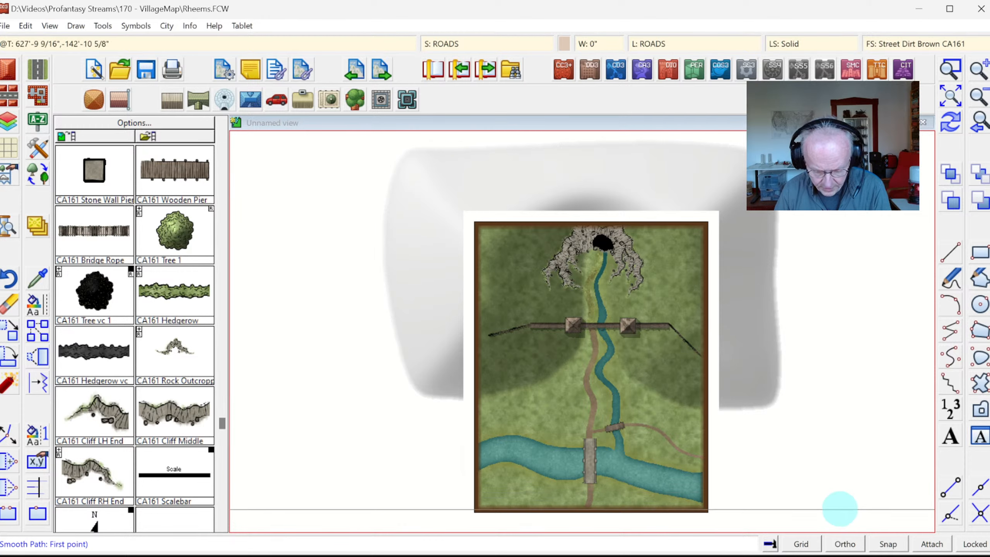
pyautogui.click(588, 492)
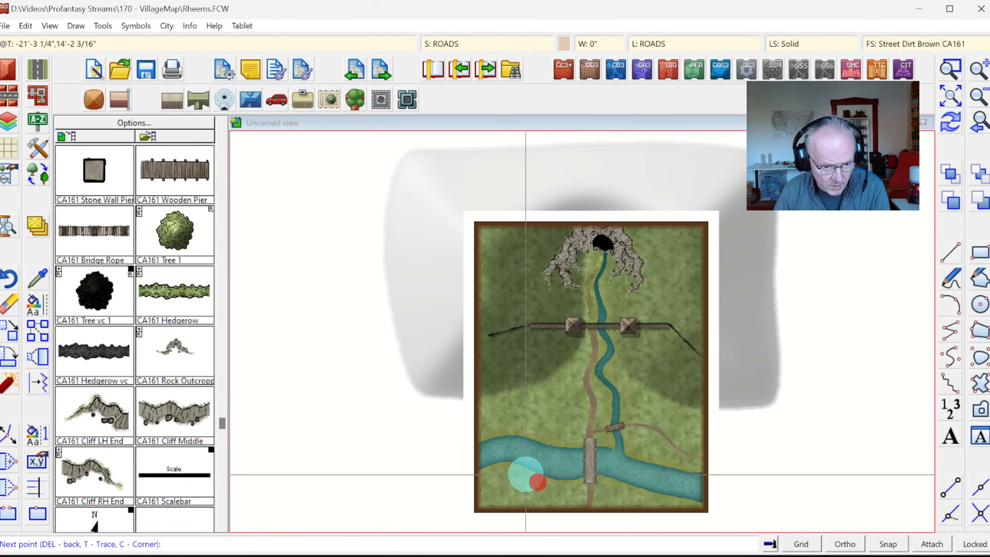
pyautogui.click(486, 491)
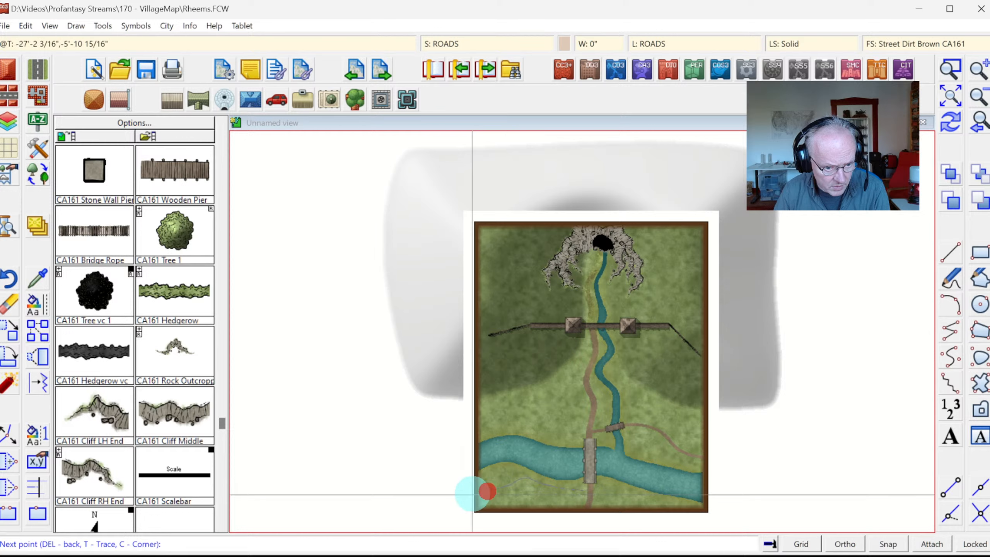
pyautogui.rightClick(471, 493)
pyautogui.rightClick(511, 510)
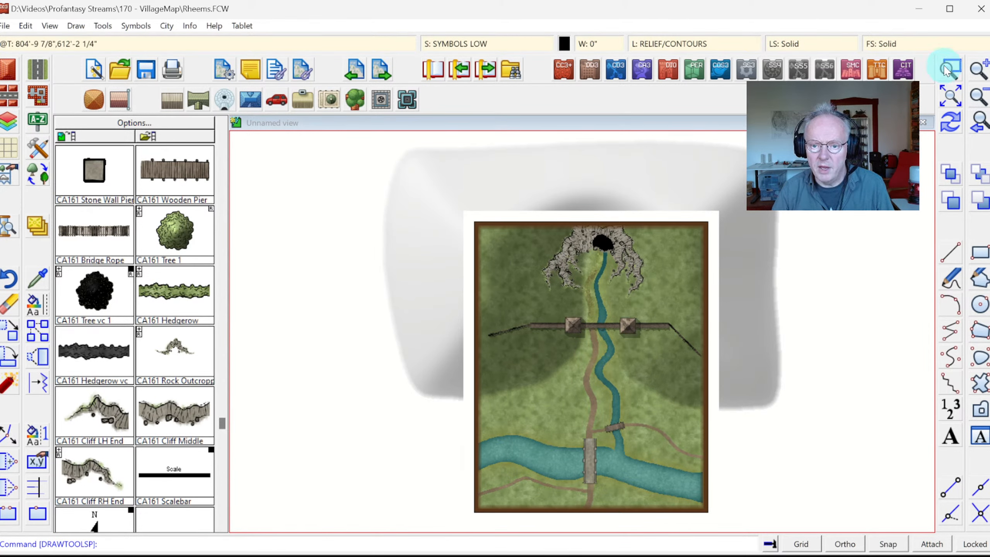
# Step: Pick the CA161 Tower Round symbol for the river bridge area and reset its scale and rotation to normal
pyautogui.click(947, 70)
pyautogui.click(500, 299)
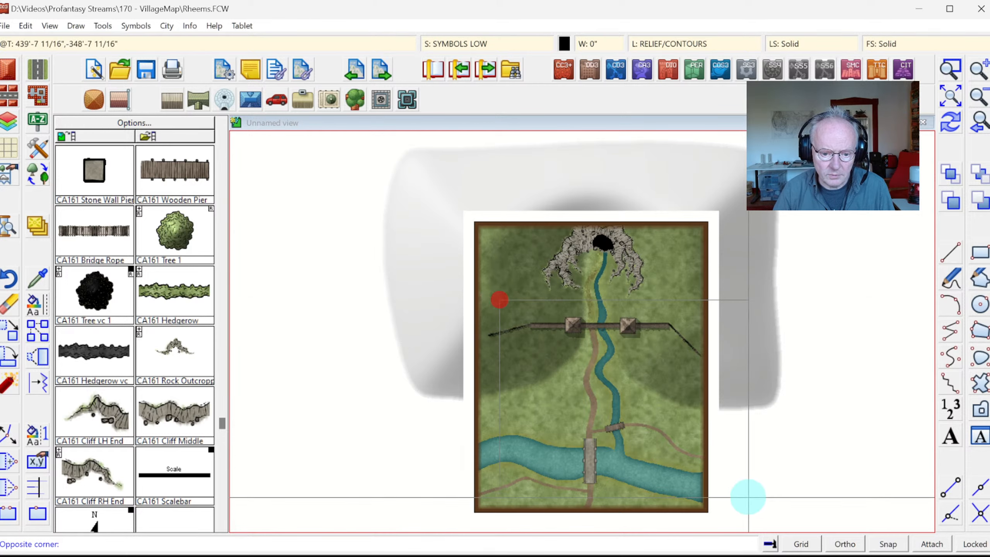
pyautogui.click(719, 497)
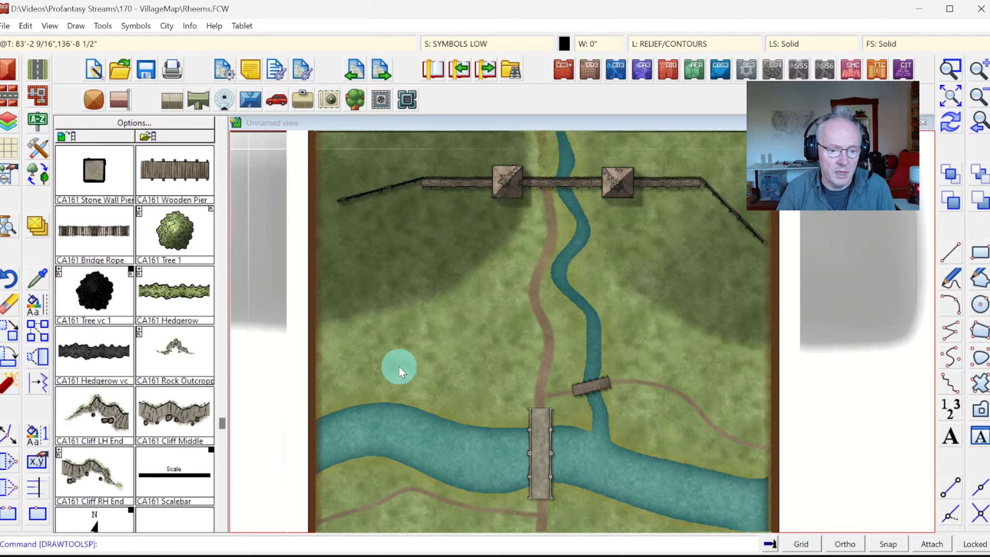
pyautogui.click(222, 140)
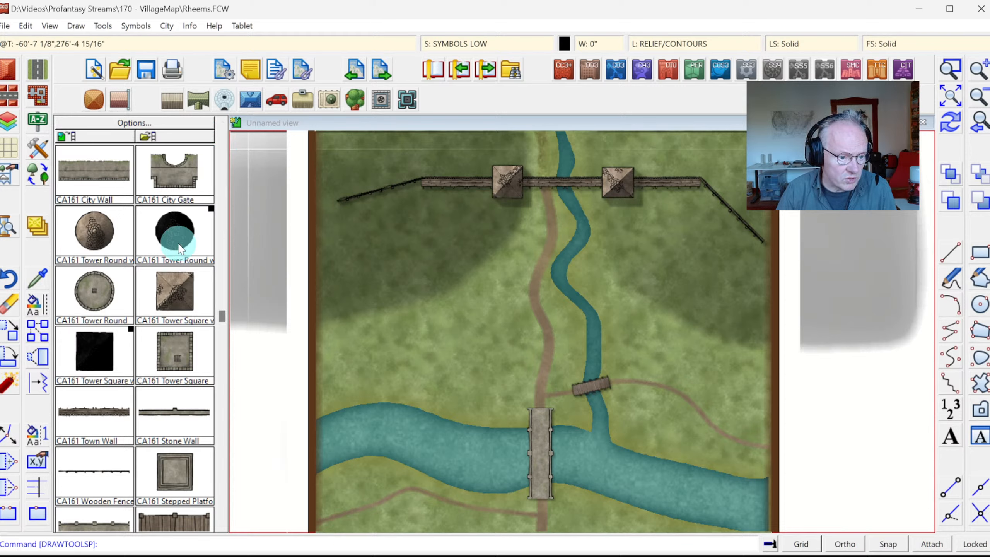
pyautogui.click(99, 295)
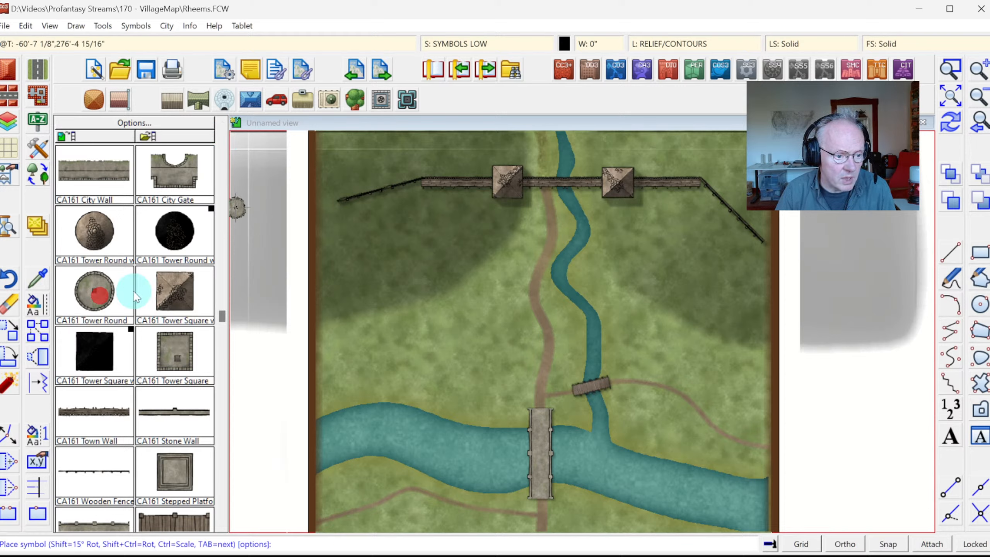
pyautogui.rightClick(496, 391)
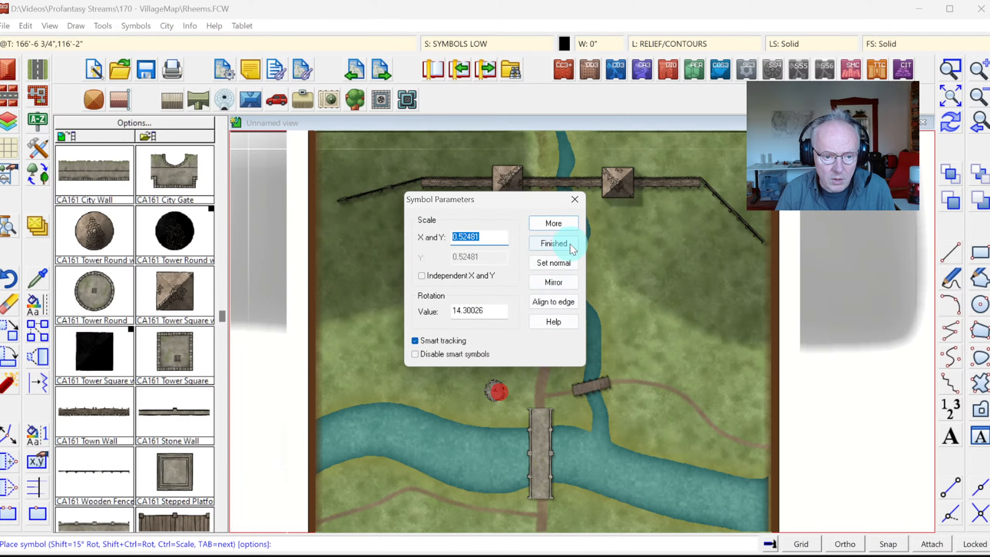
pyautogui.click(553, 263)
pyautogui.click(554, 243)
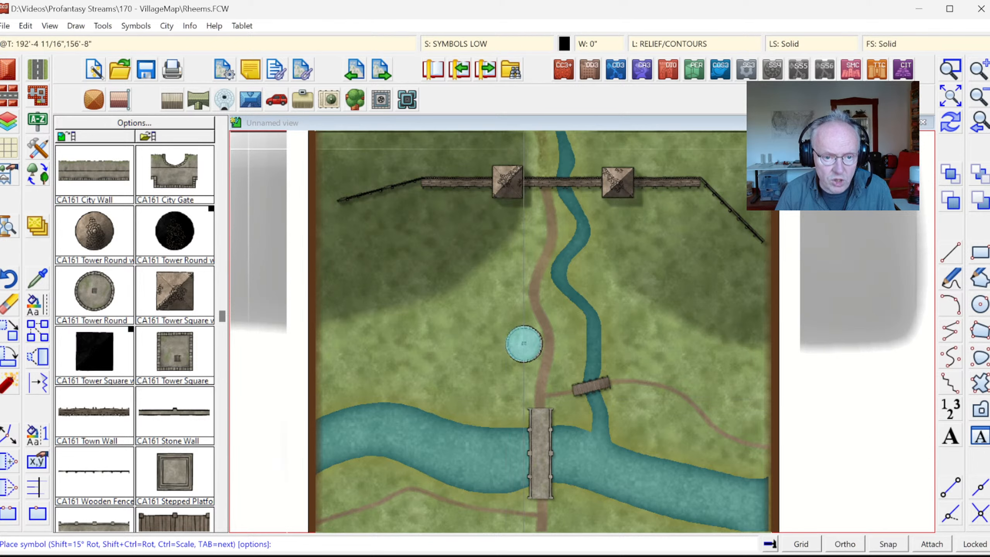
# Step: Make SYMBOLS HIGH the current sheet and place the round tower beside the northwest end of the stone bridge
pyautogui.click(482, 49)
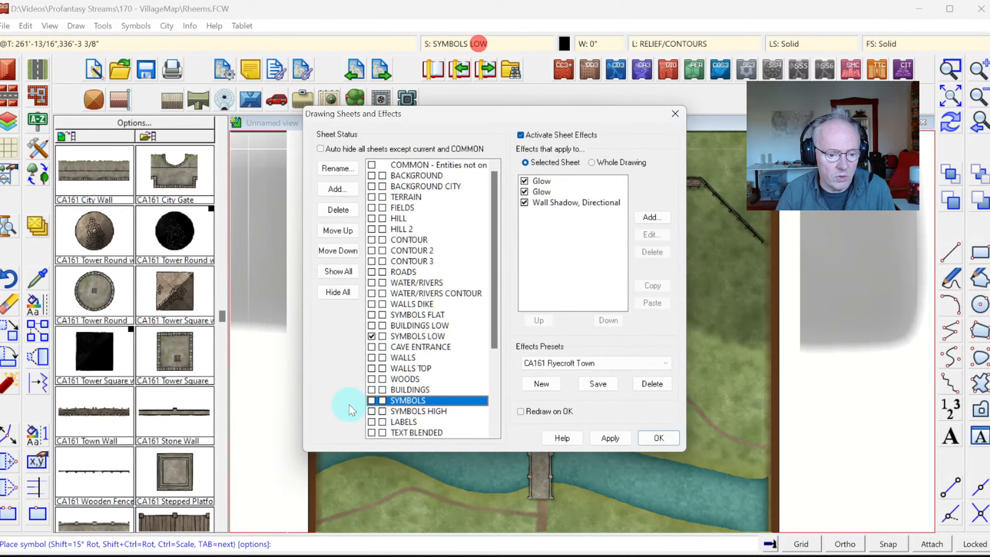
pyautogui.click(369, 411)
pyautogui.click(658, 437)
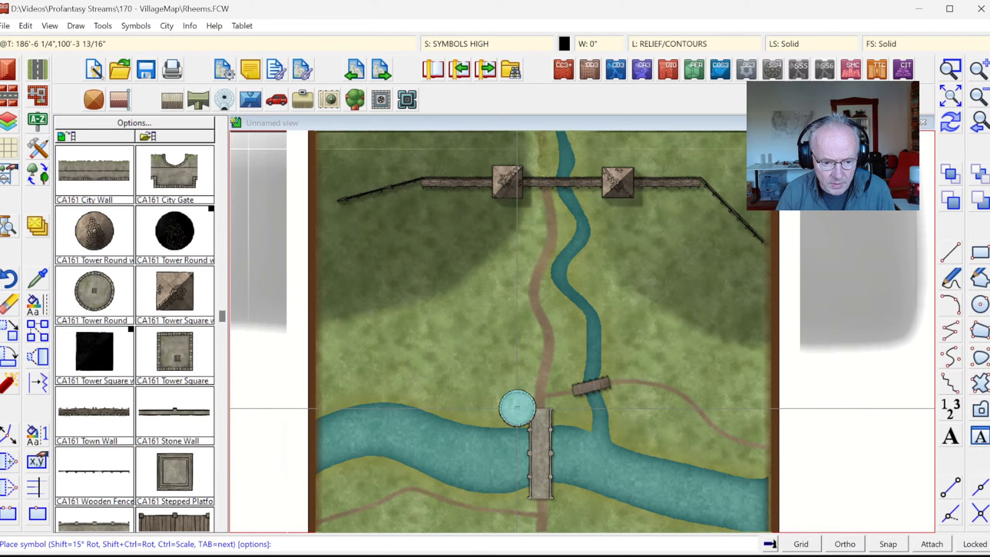
pyautogui.click(517, 409)
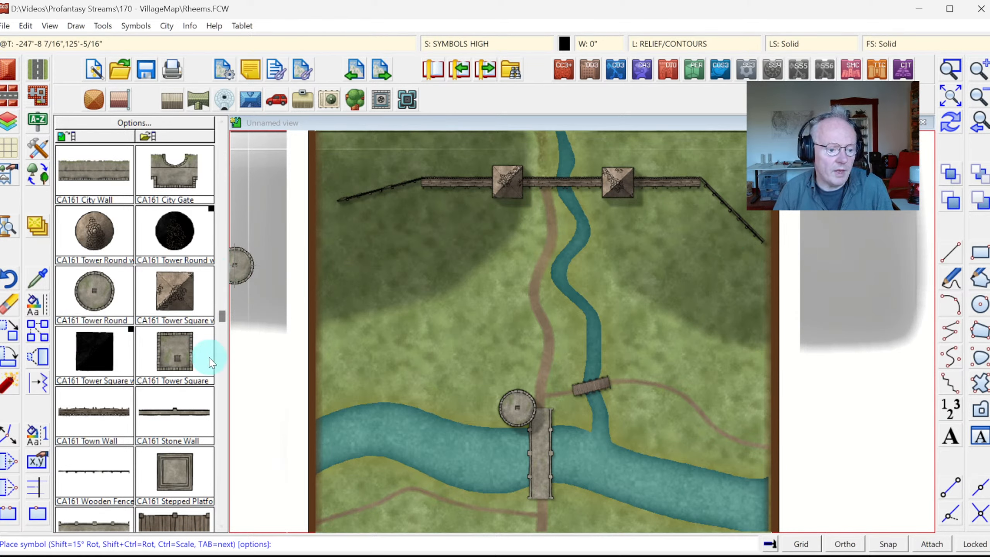
# Step: Place the CA161 Villa 1 symbol north of the round tower, aligned with the west side of the main road
pyautogui.click(220, 176)
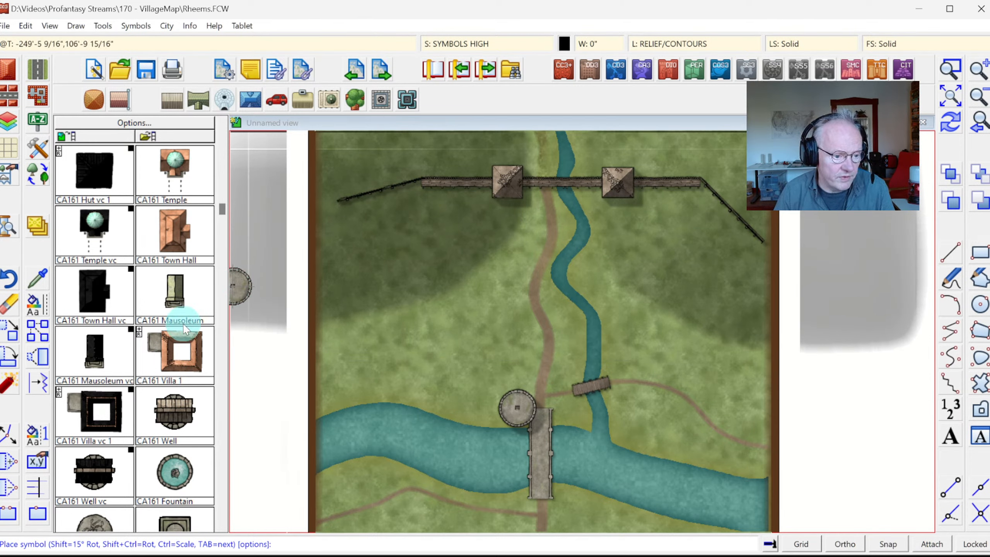
pyautogui.click(136, 329)
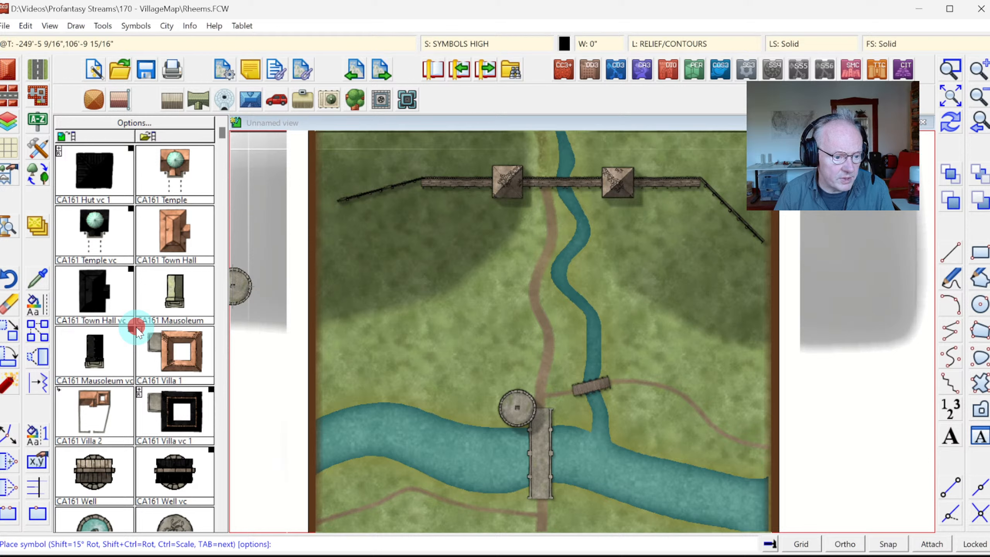
pyautogui.click(90, 396)
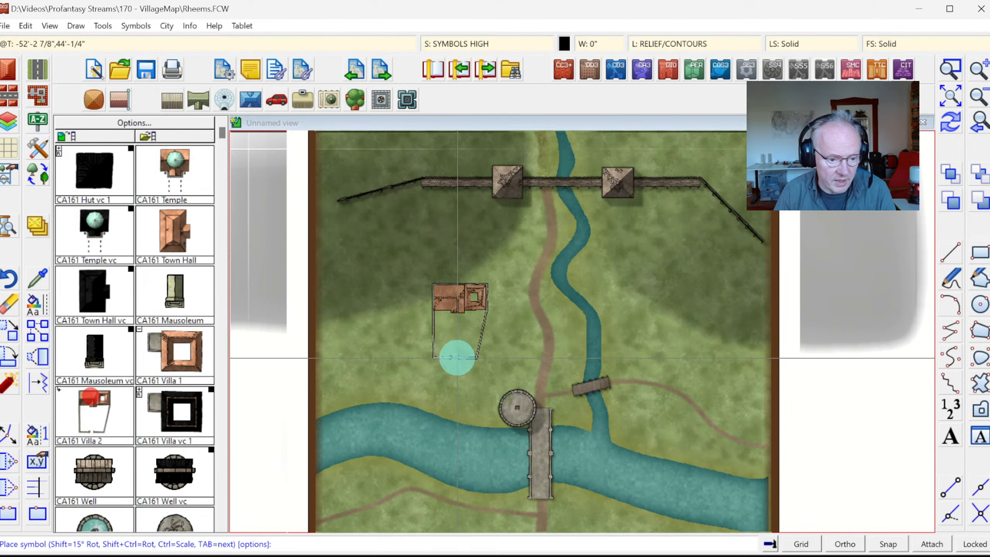
pyautogui.rightClick(457, 357)
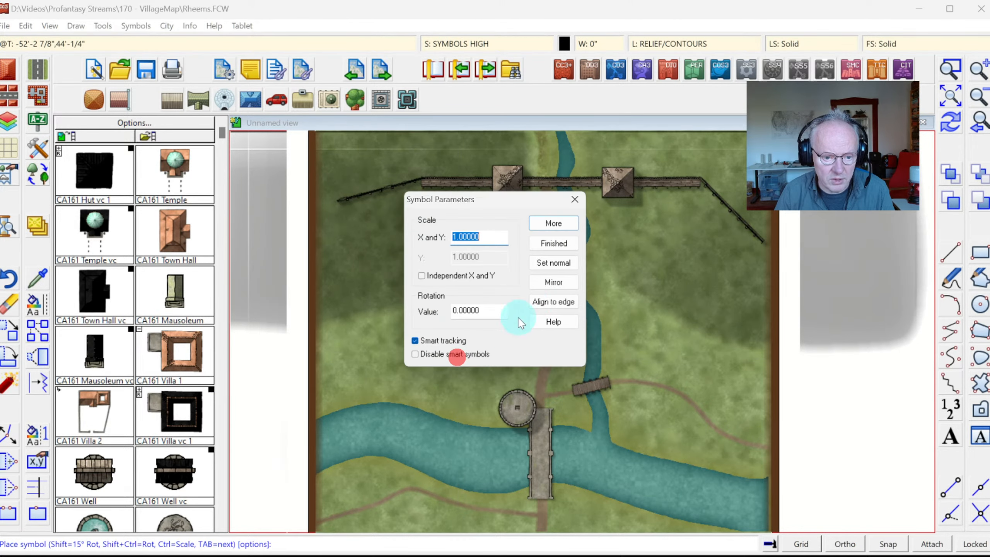
pyautogui.click(550, 215)
pyautogui.click(194, 361)
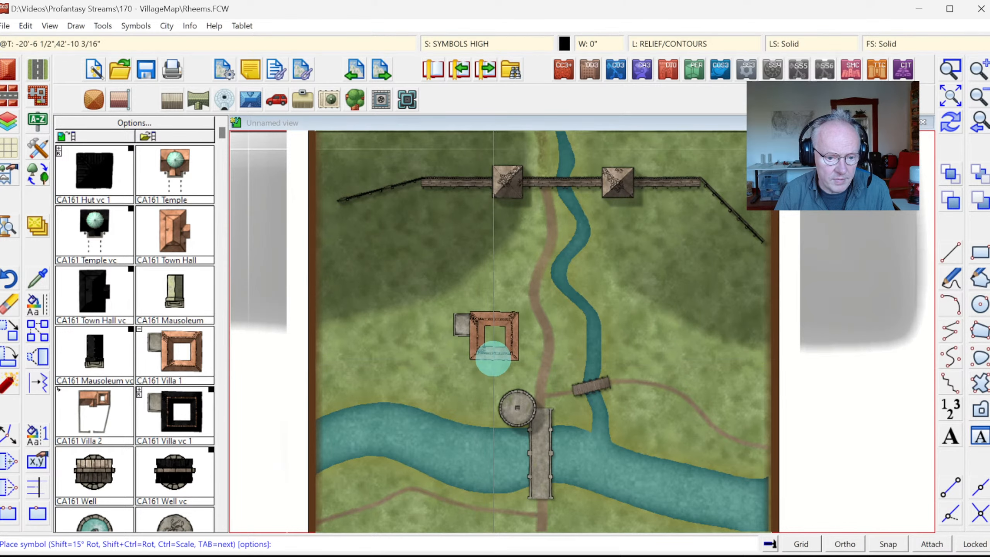
pyautogui.press('shift')
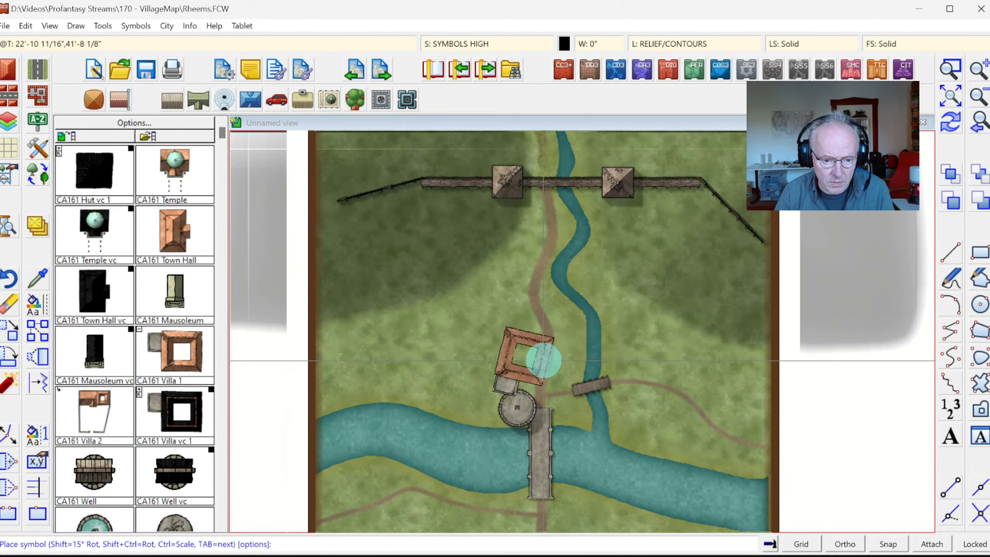
pyautogui.click(550, 361)
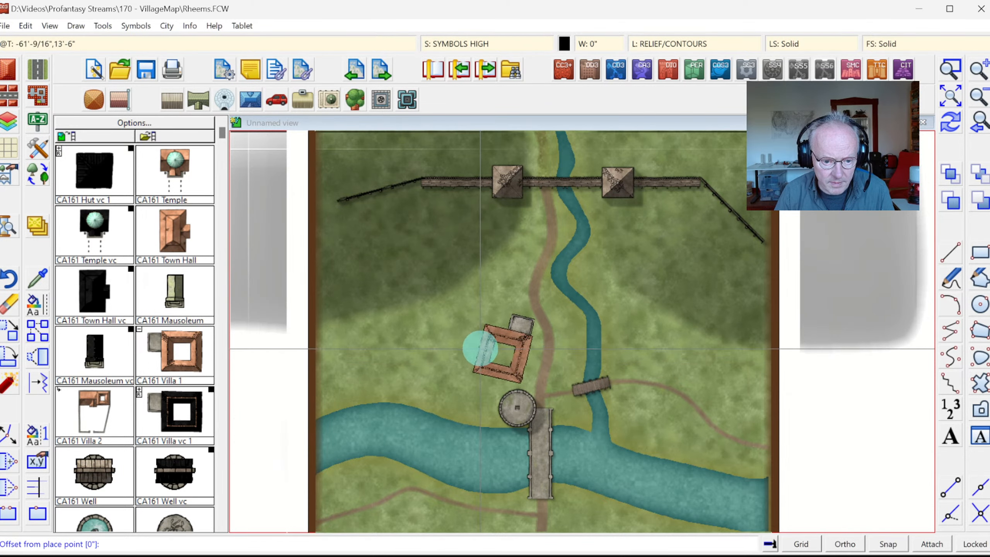
pyautogui.click(481, 348)
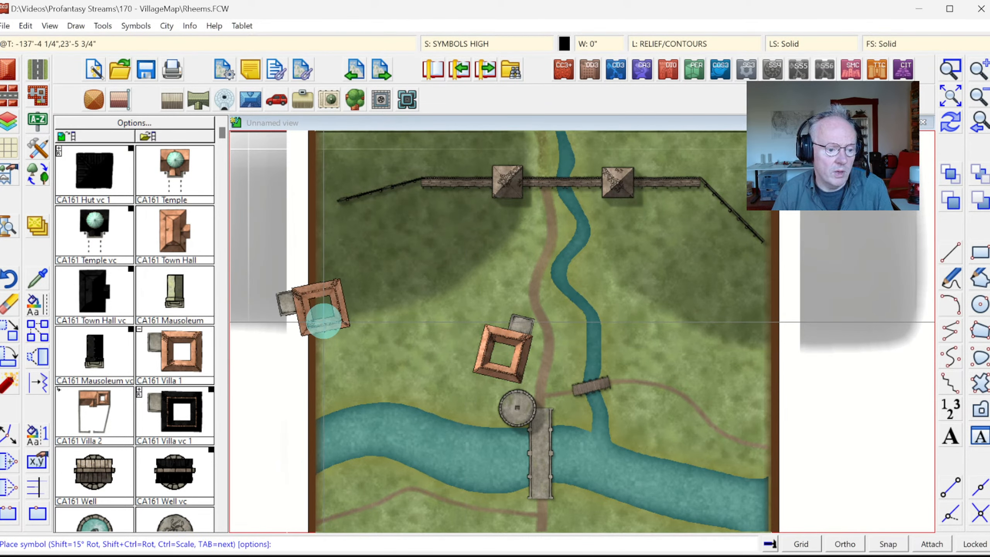
pyautogui.rightClick(323, 321)
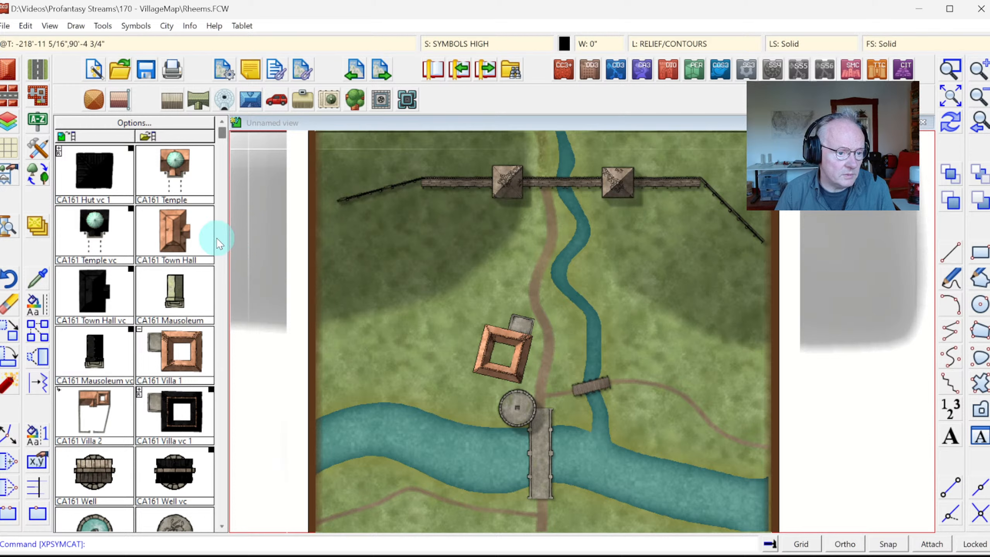
# Step: Examine the house symbols in the catalogue, including the variants grouped under CA161 House R 1
pyautogui.click(183, 177)
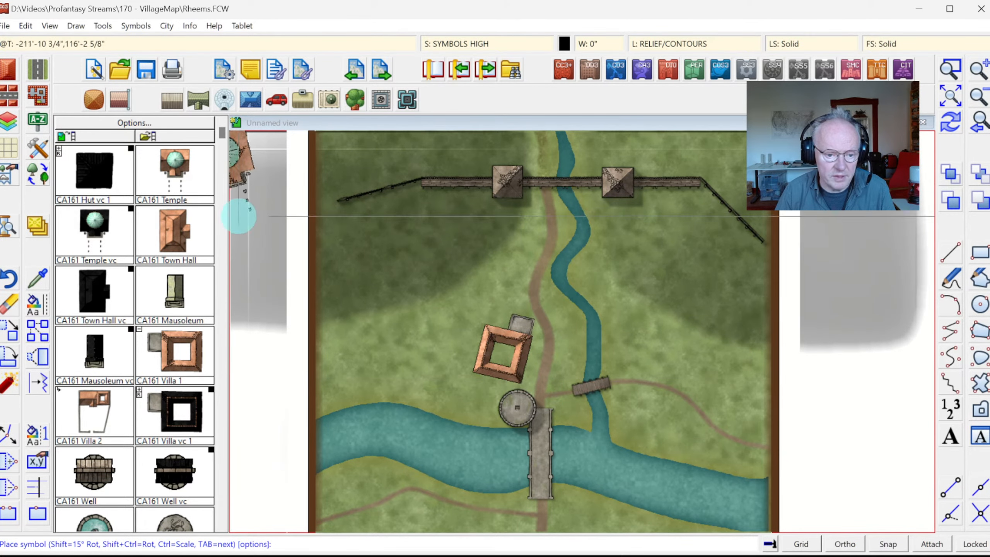
pyautogui.click(221, 156)
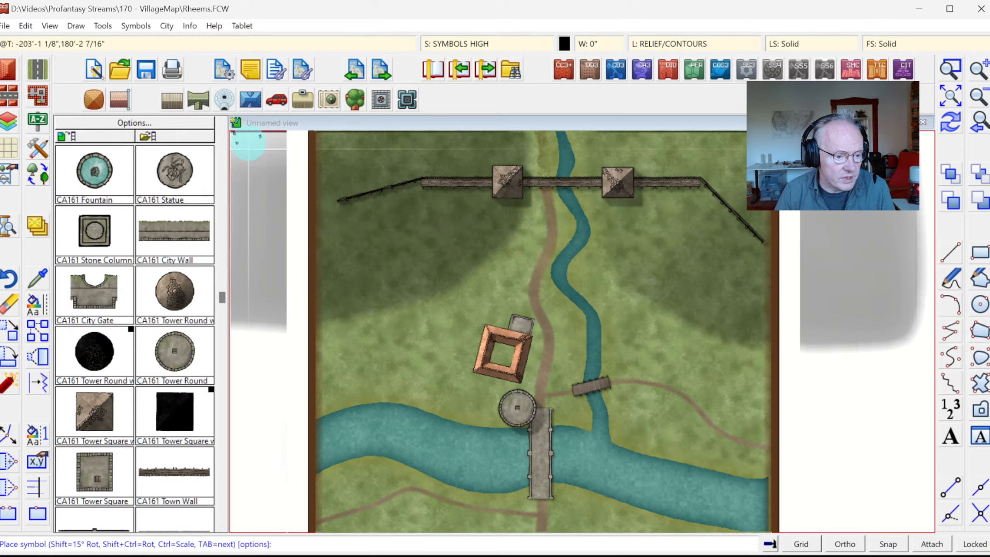
pyautogui.click(222, 148)
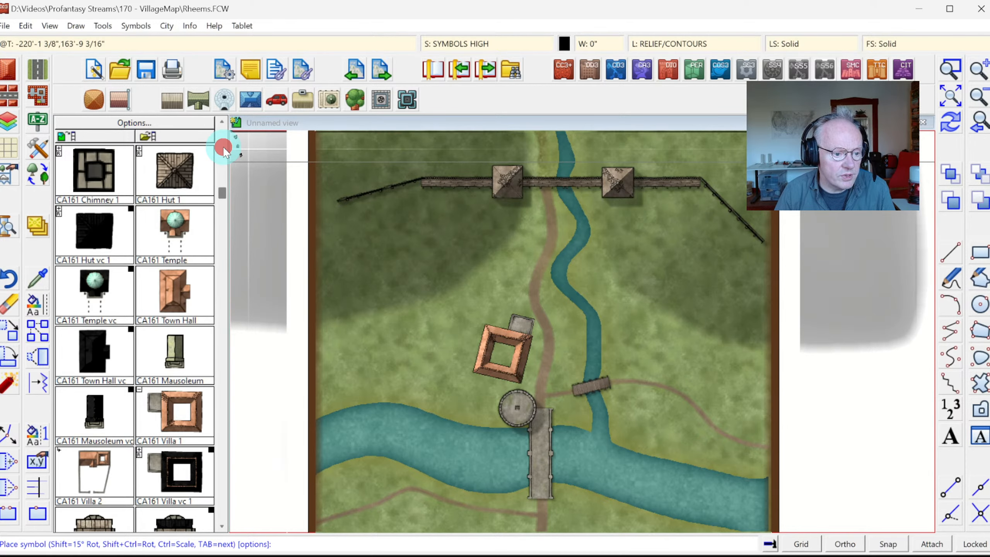
pyautogui.click(223, 146)
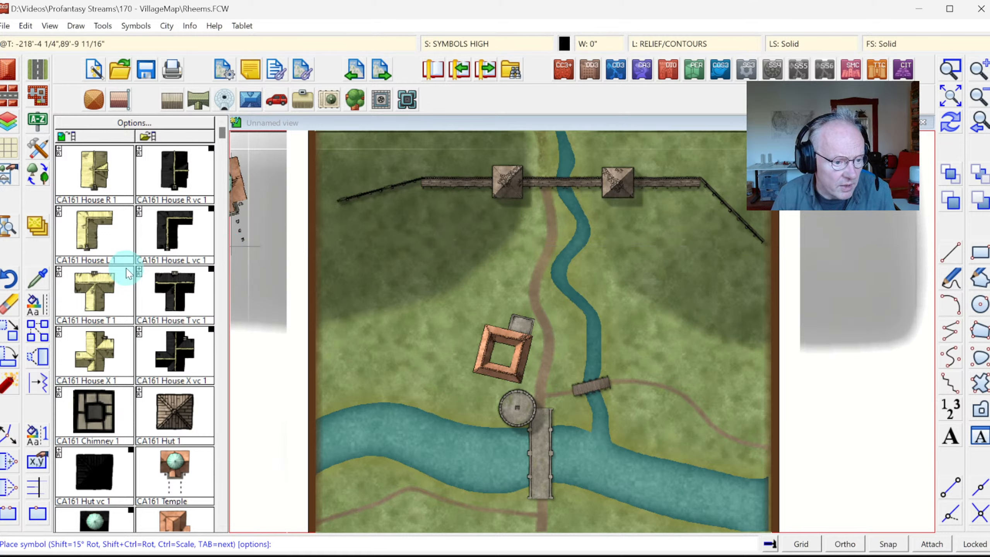
pyautogui.click(59, 149)
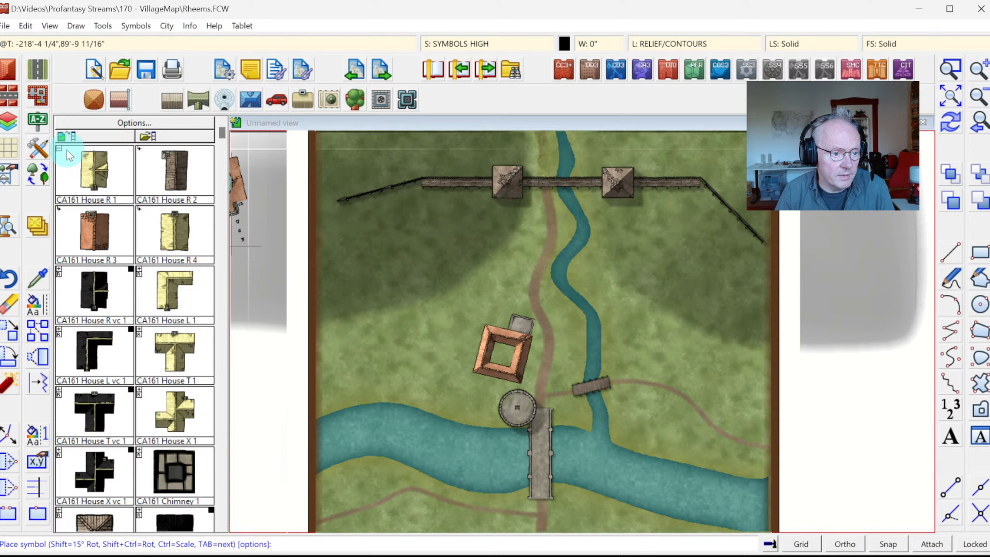
pyautogui.click(59, 150)
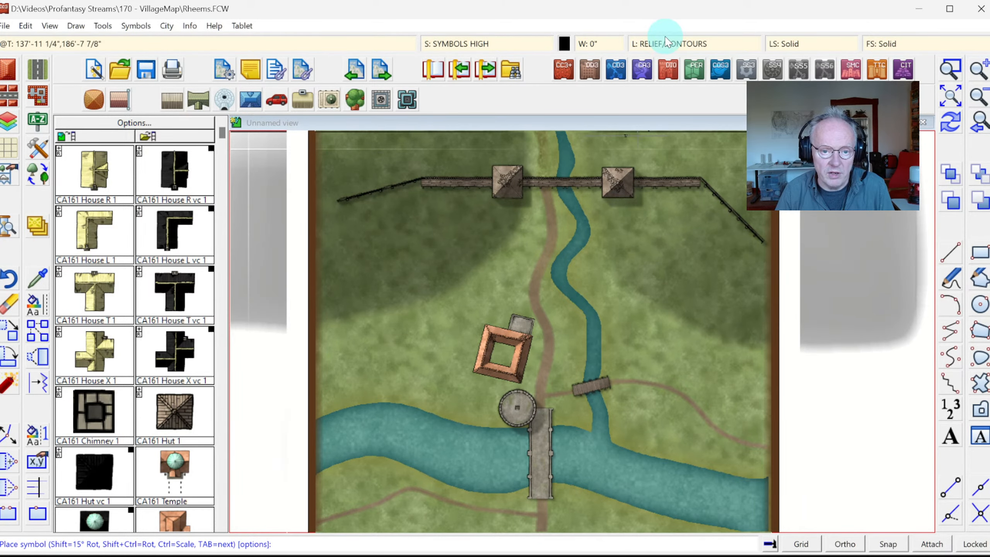
# Step: Change the placed villa's layer to BLDNG (HOUSE 1)
pyautogui.click(34, 306)
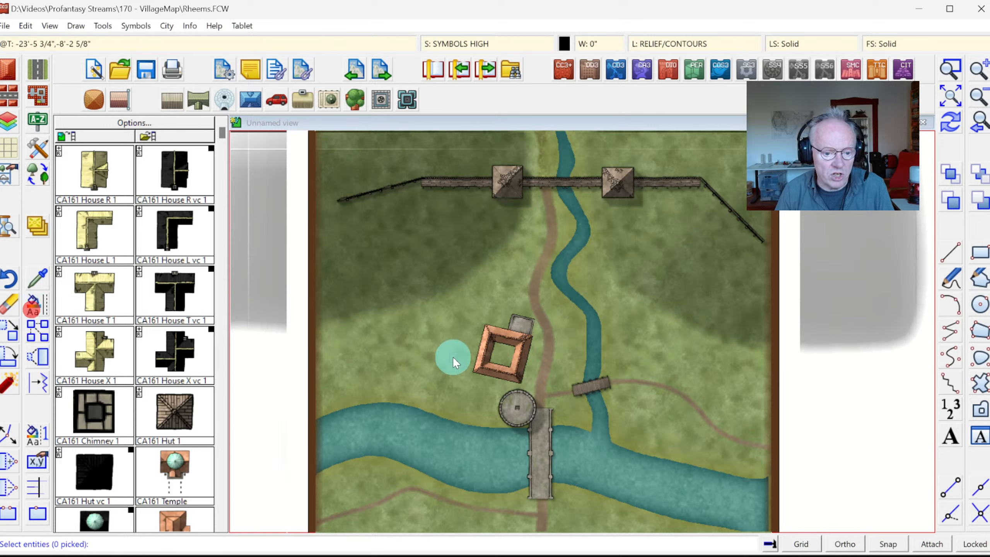
pyautogui.click(482, 365)
pyautogui.rightClick(428, 337)
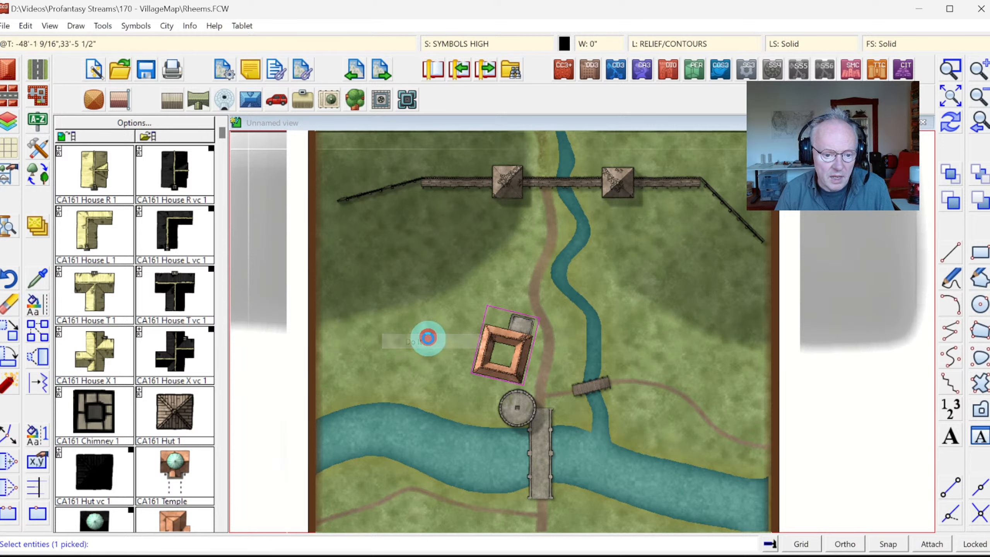
pyautogui.click(428, 339)
pyautogui.click(589, 195)
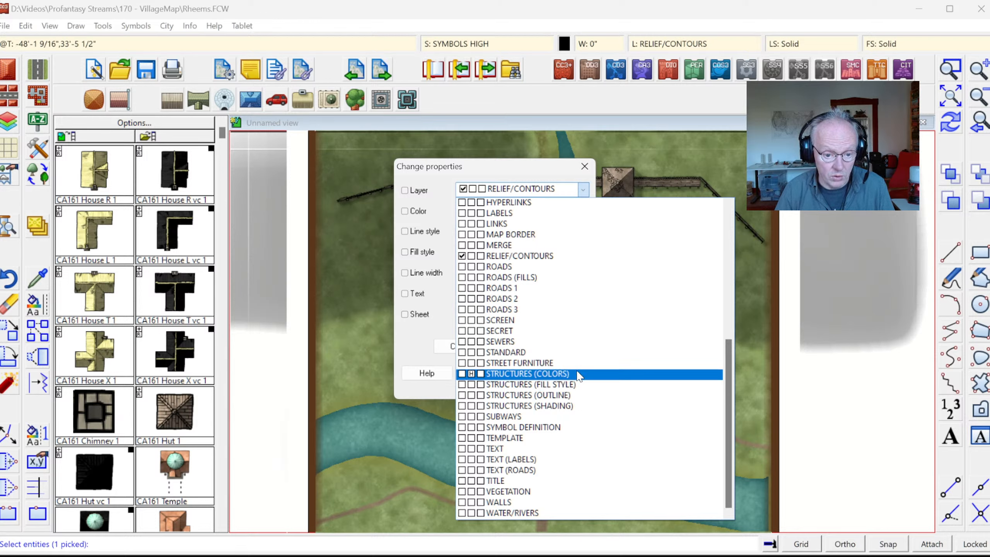
pyautogui.scroll(4, 534, 267)
pyautogui.scroll(4, 535, 266)
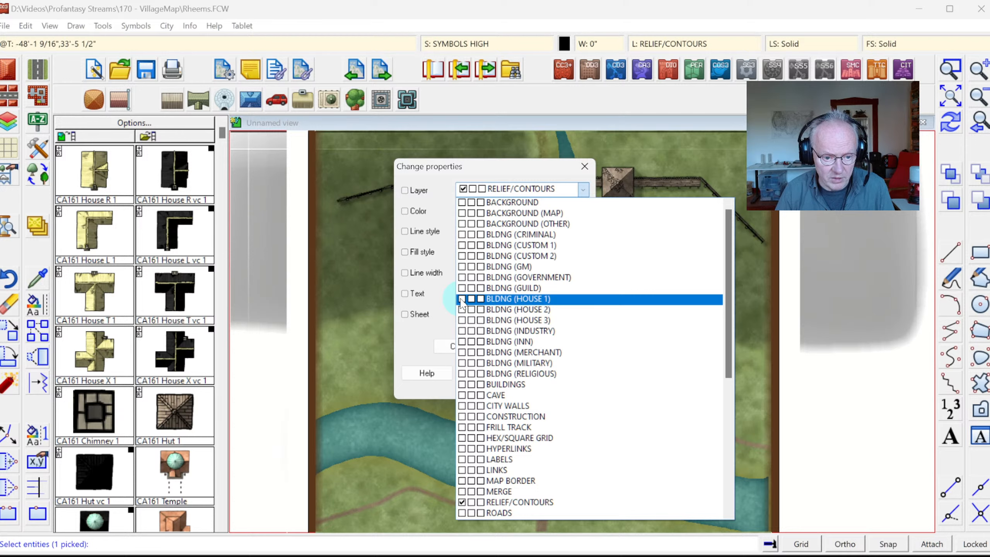
pyautogui.click(462, 299)
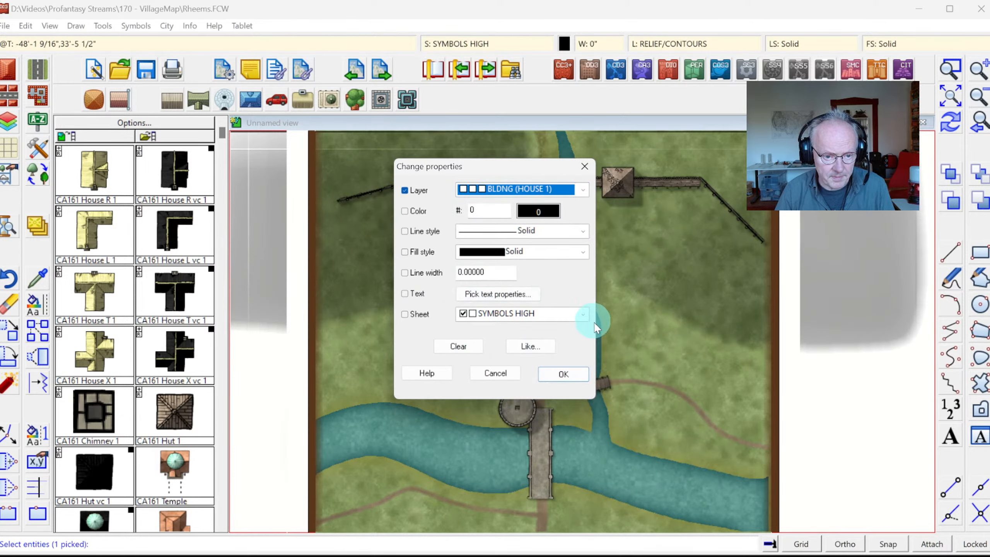
# Step: Move the villa to the SYMBOLS sheet, adopt its properties as the current drawing settings and redraw the map
pyautogui.click(577, 320)
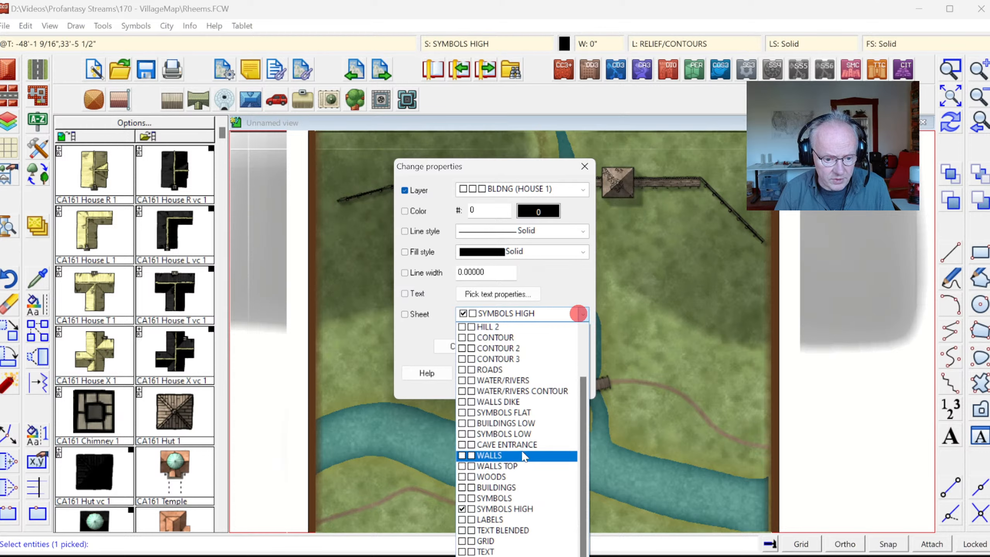
pyautogui.click(500, 497)
pyautogui.click(563, 374)
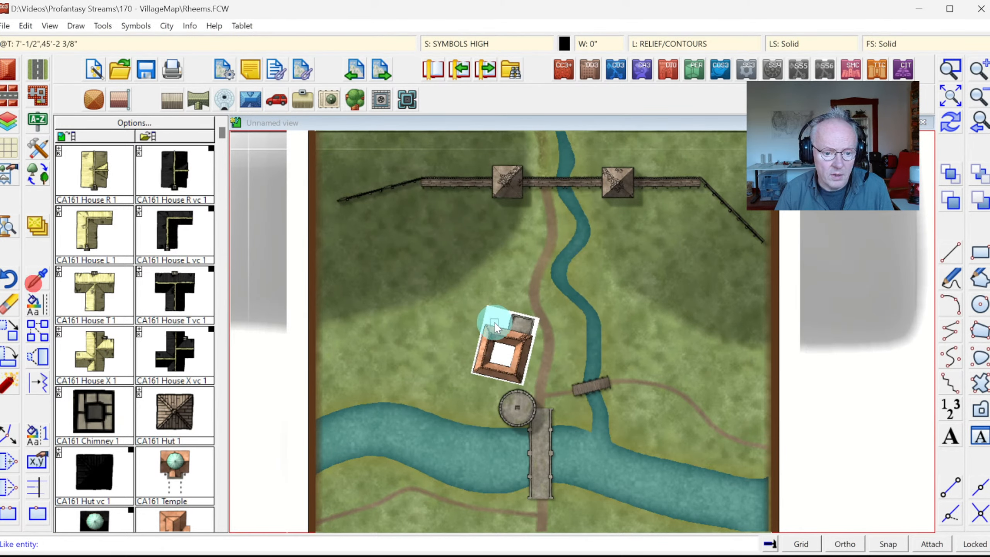
pyautogui.click(492, 327)
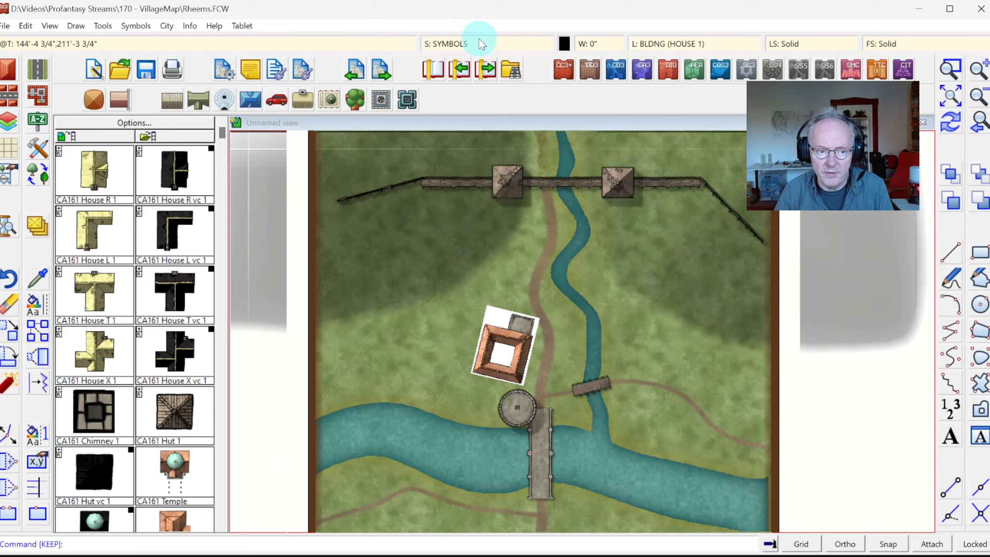
pyautogui.click(952, 127)
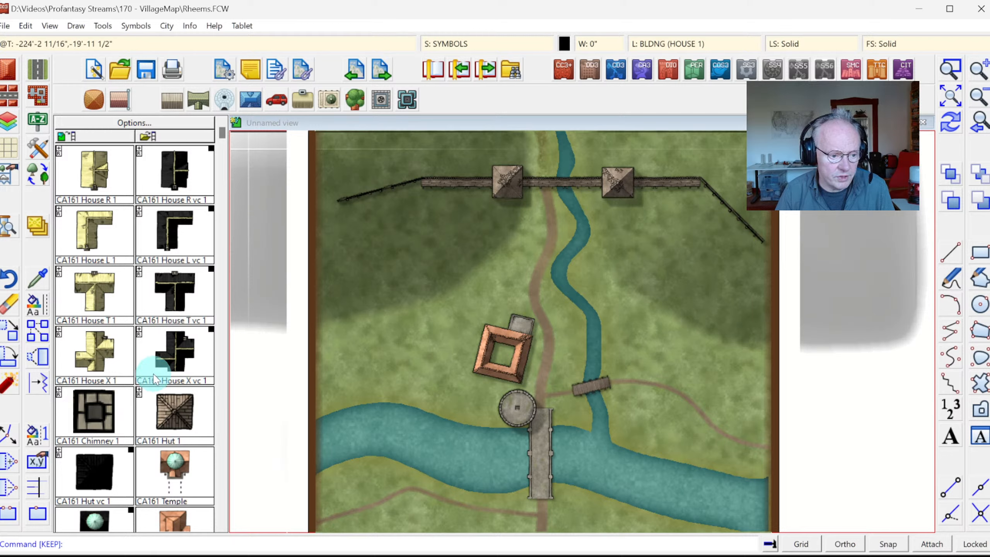
# Step: Place the CA161 House X 2 variant north of the villa, aligned with the west side of the main road
pyautogui.click(222, 411)
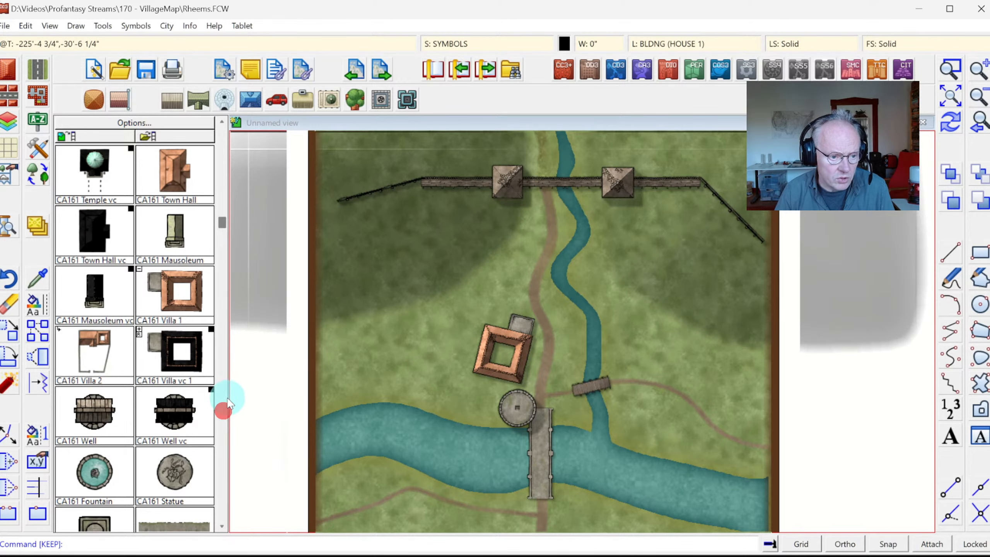
pyautogui.click(208, 201)
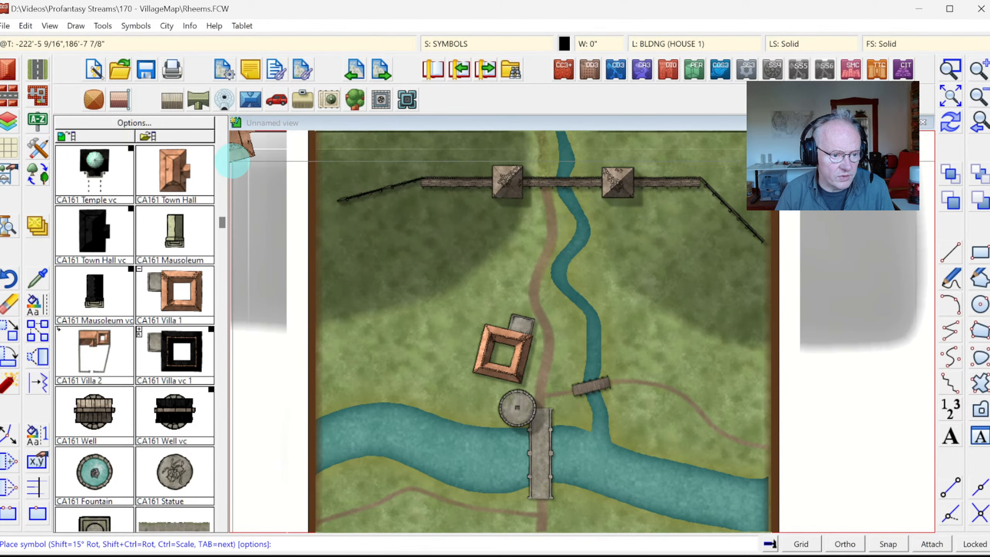
pyautogui.click(220, 160)
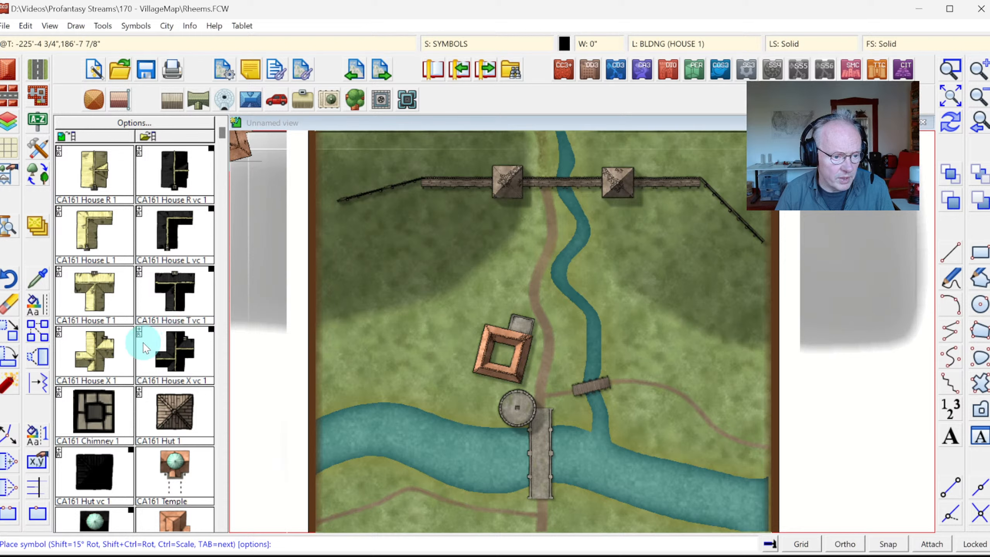
pyautogui.click(59, 331)
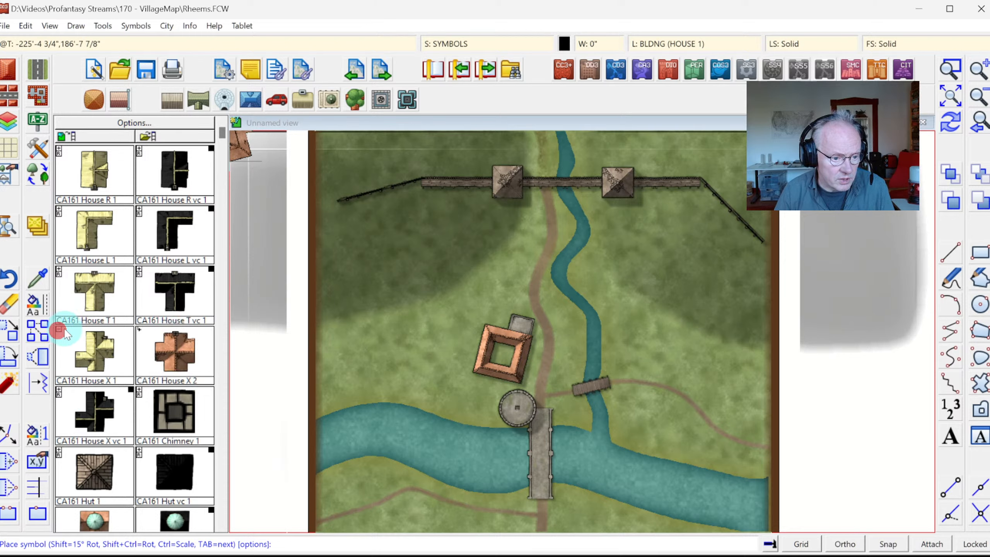
pyautogui.click(181, 352)
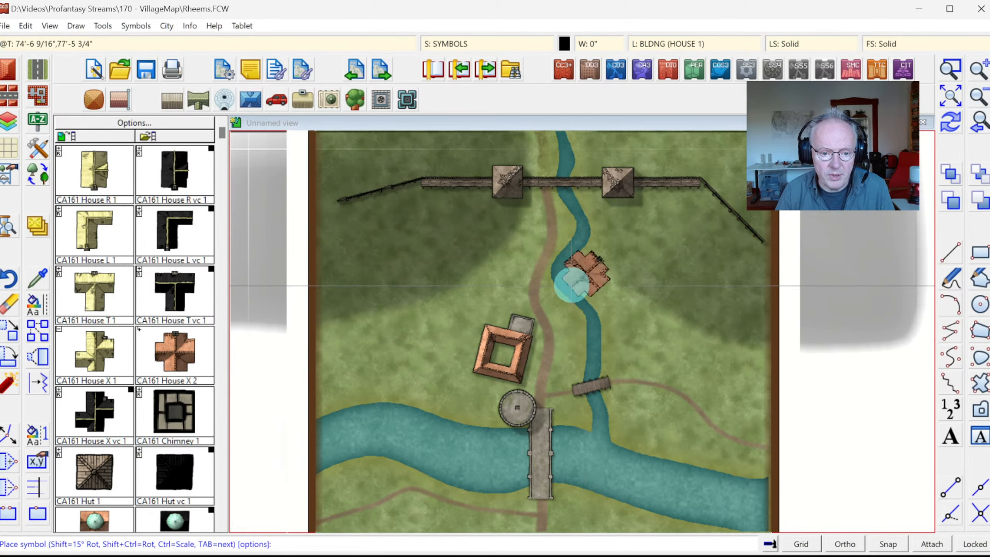
pyautogui.hotkey('ctrl', 'shift')
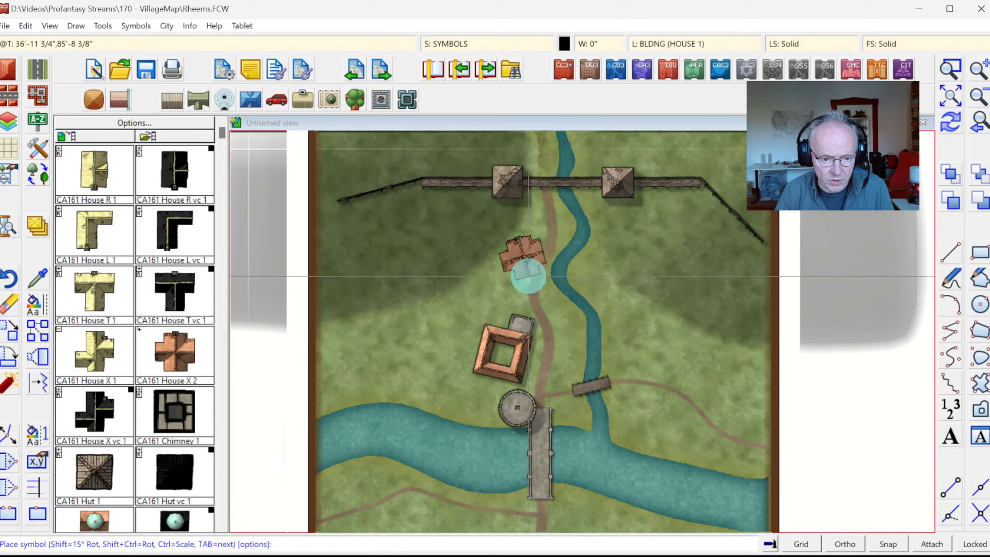
pyautogui.click(529, 286)
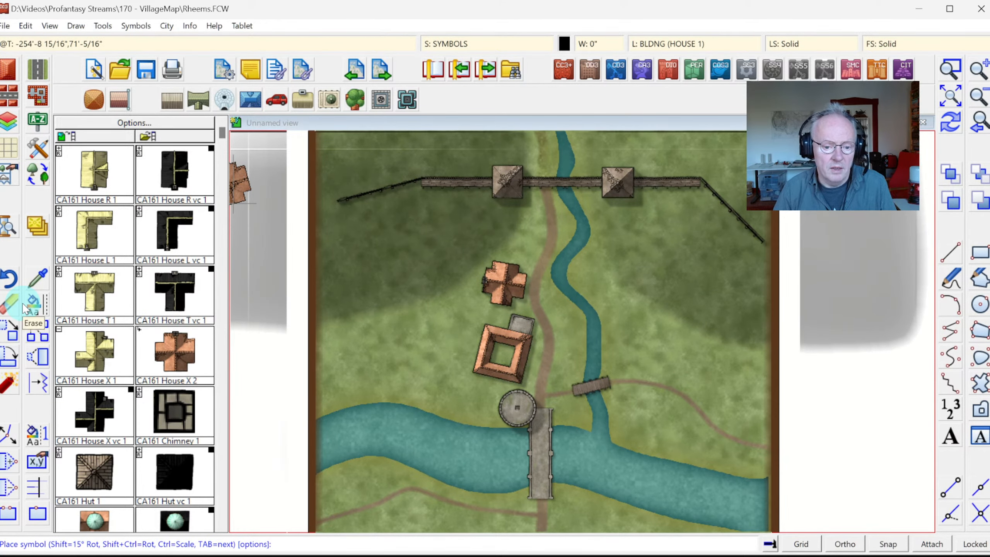
# Step: Place two CA161 House R houses just east of the wooden bridge, one on each side of the dirt path
pyautogui.click(99, 168)
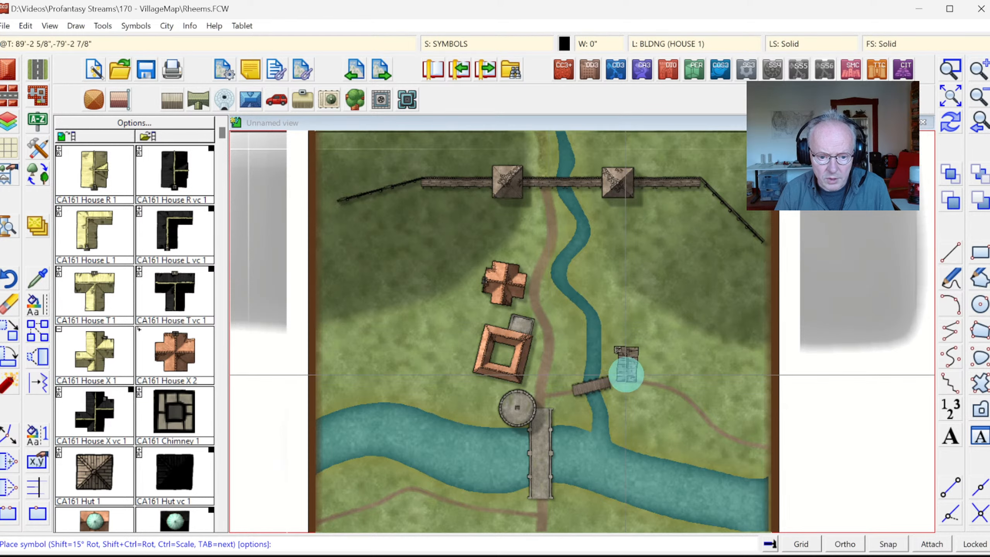
pyautogui.click(628, 376)
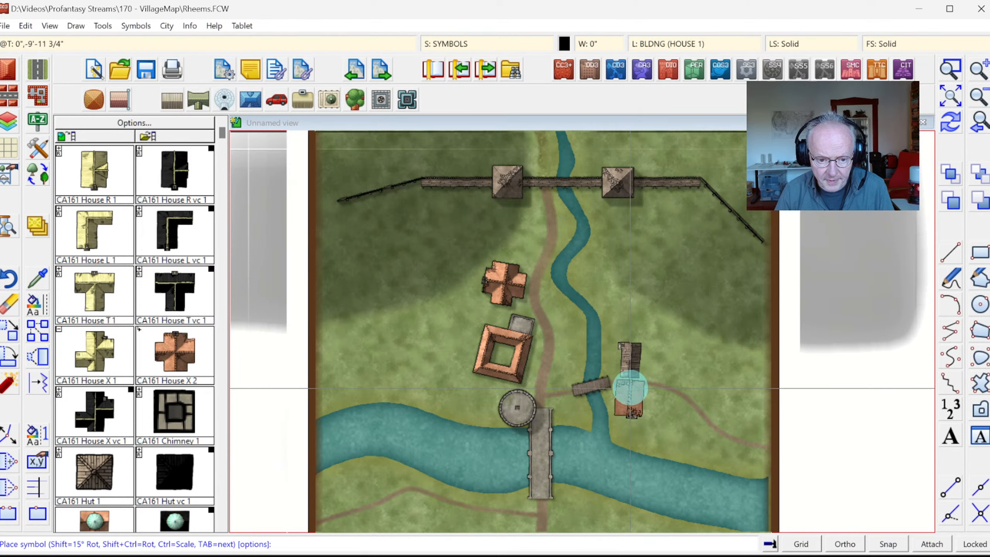
pyautogui.click(631, 388)
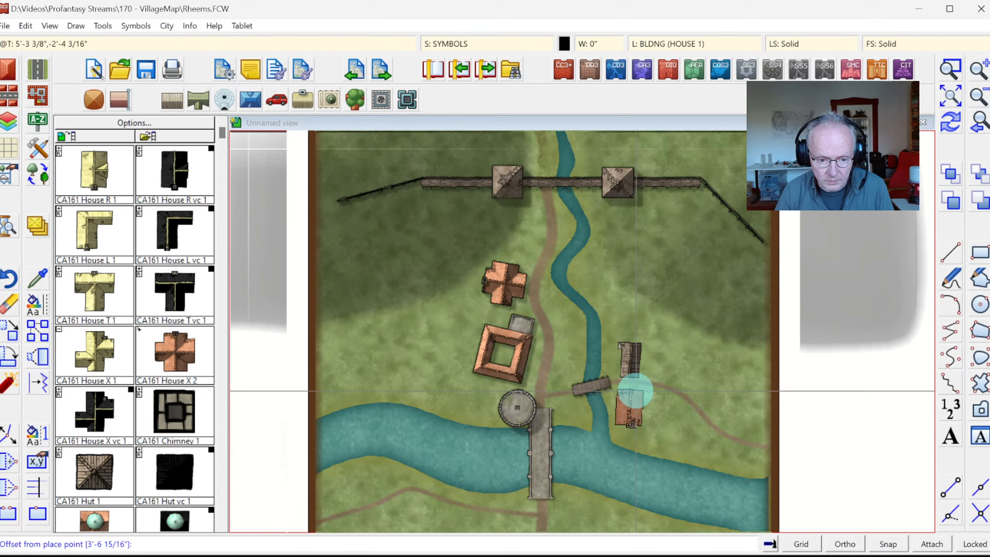
pyautogui.click(635, 391)
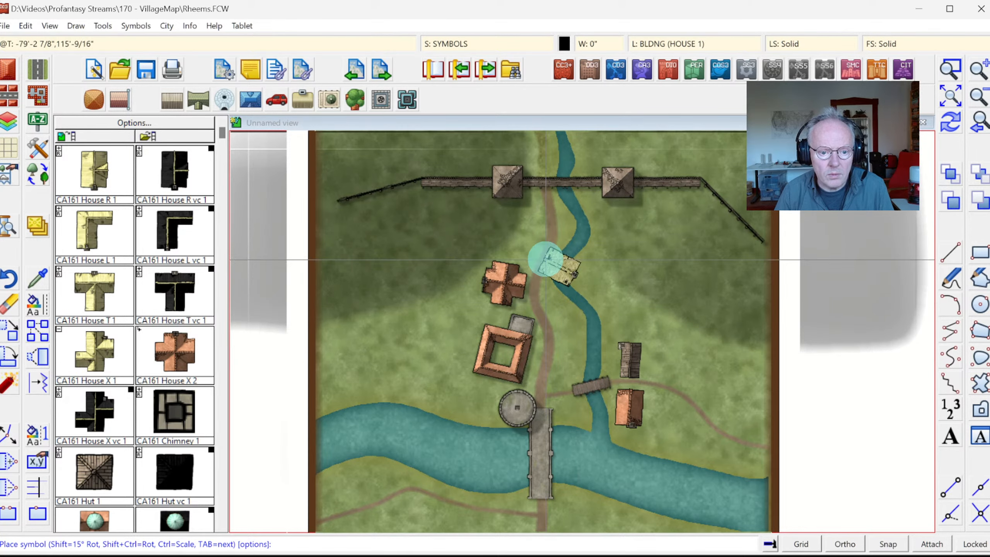
# Step: Place two thatched CA161 House R houses, one north of the cross-shaped house and one along the north side of the eastern dirt path
pyautogui.click(538, 251)
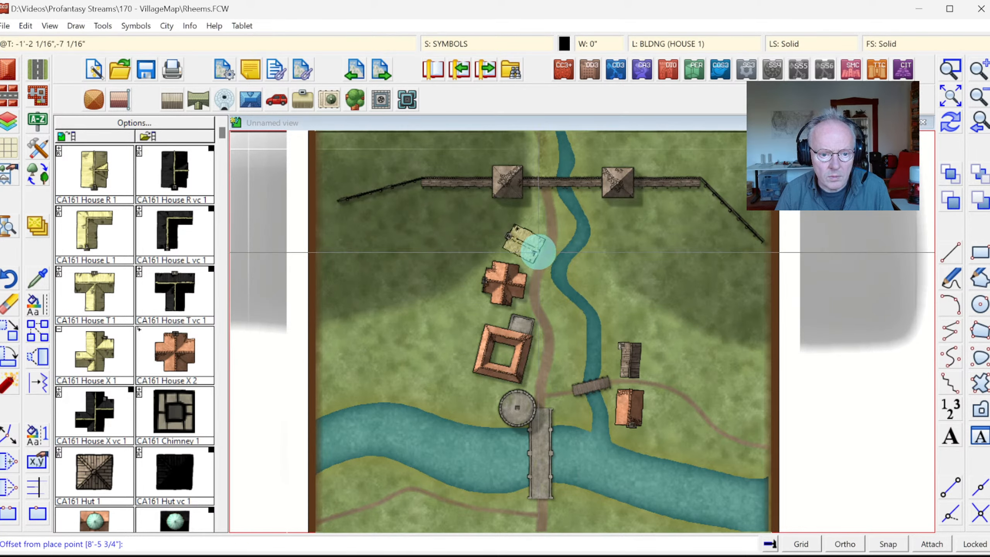
pyautogui.click(530, 253)
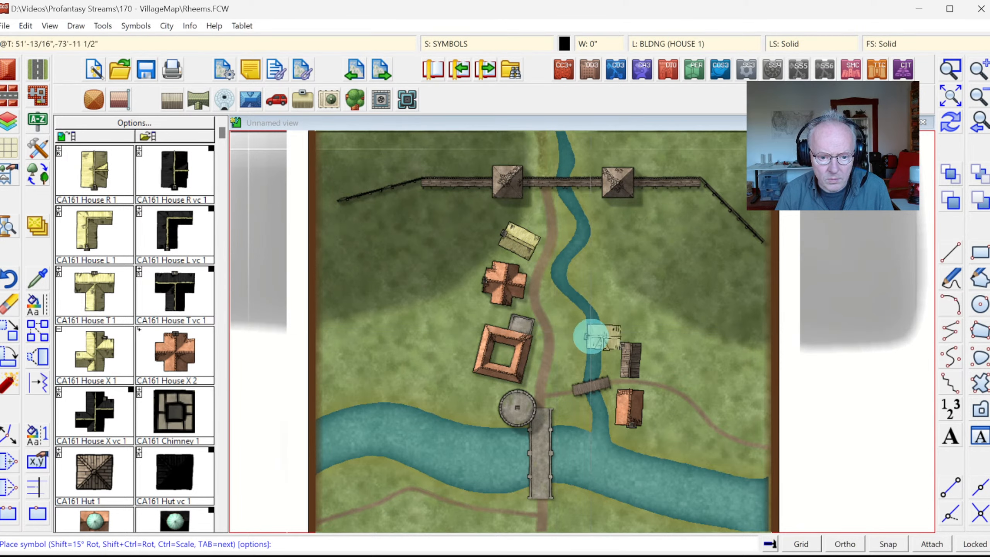
pyautogui.click(662, 377)
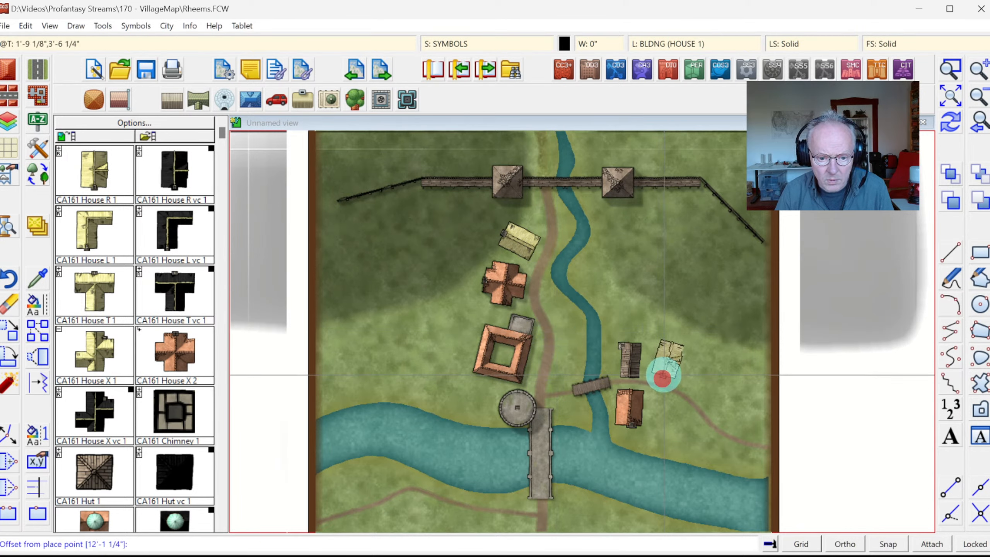
pyautogui.click(663, 375)
# Step: Place a thatched CA161 House L 1 at the east end of the house row, aligned with the north side of the dirt path
pyautogui.click(102, 236)
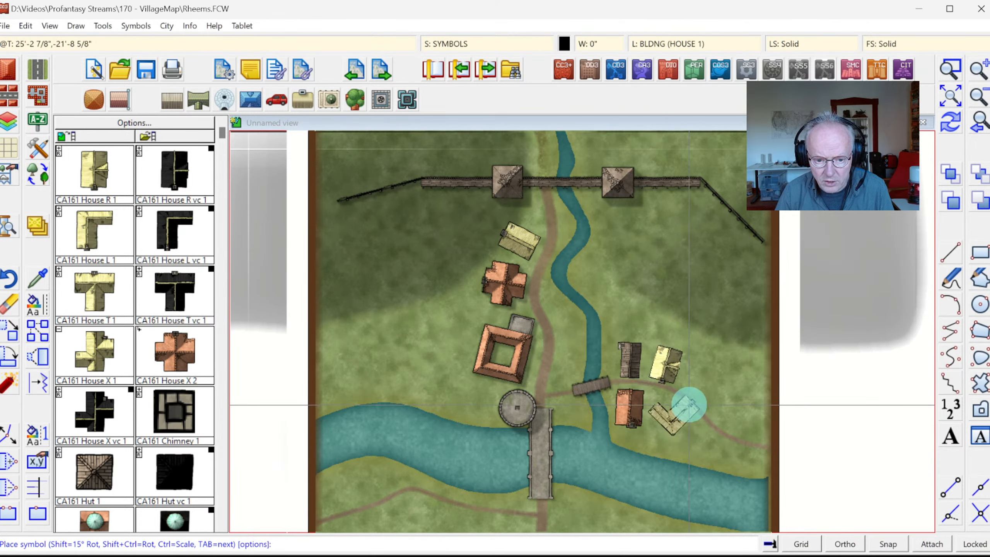
pyautogui.click(687, 390)
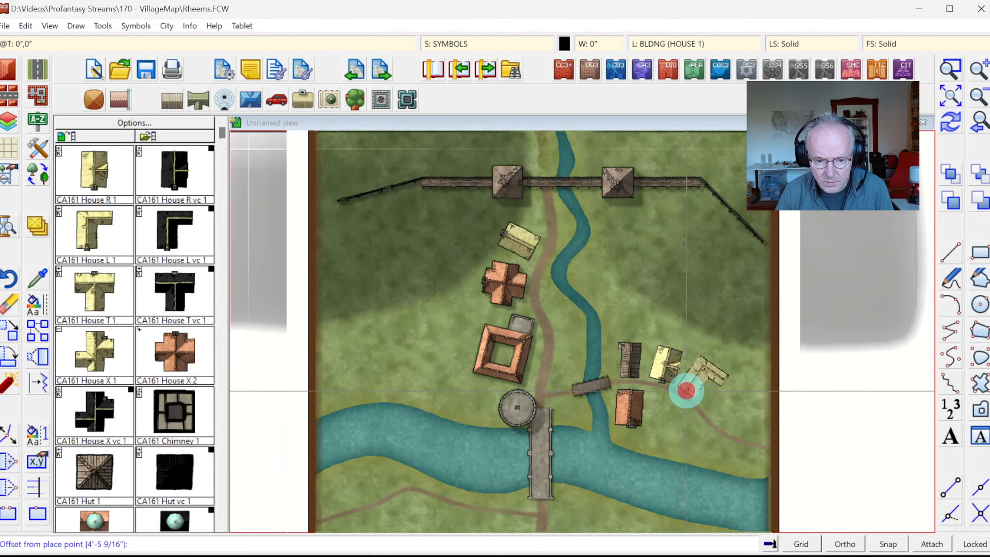
pyautogui.click(687, 390)
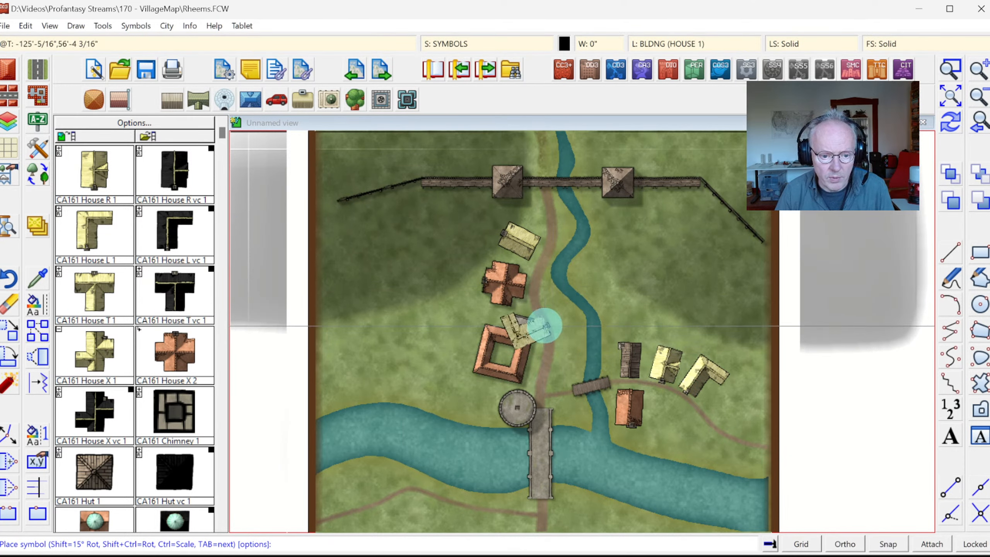
pyautogui.press('Tab')
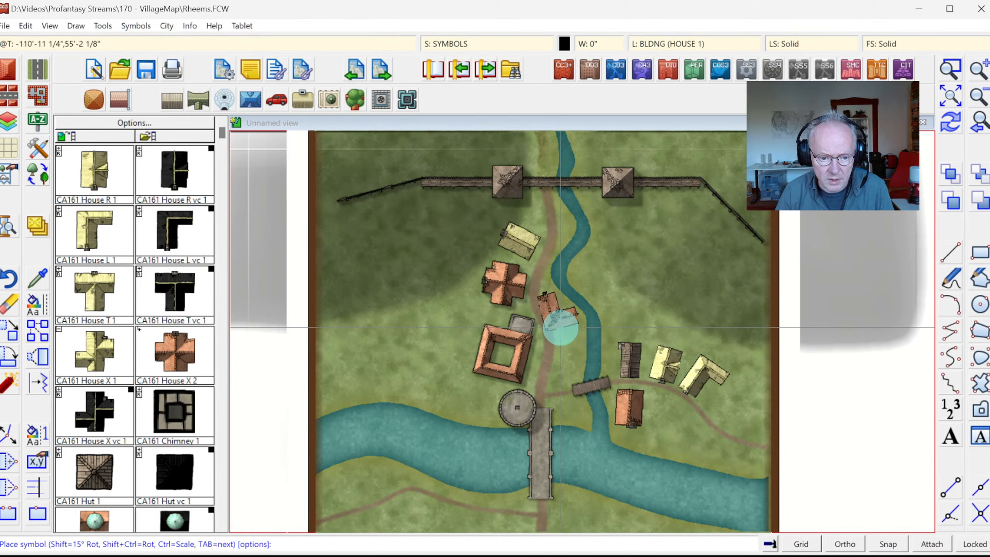
pyautogui.click(78, 285)
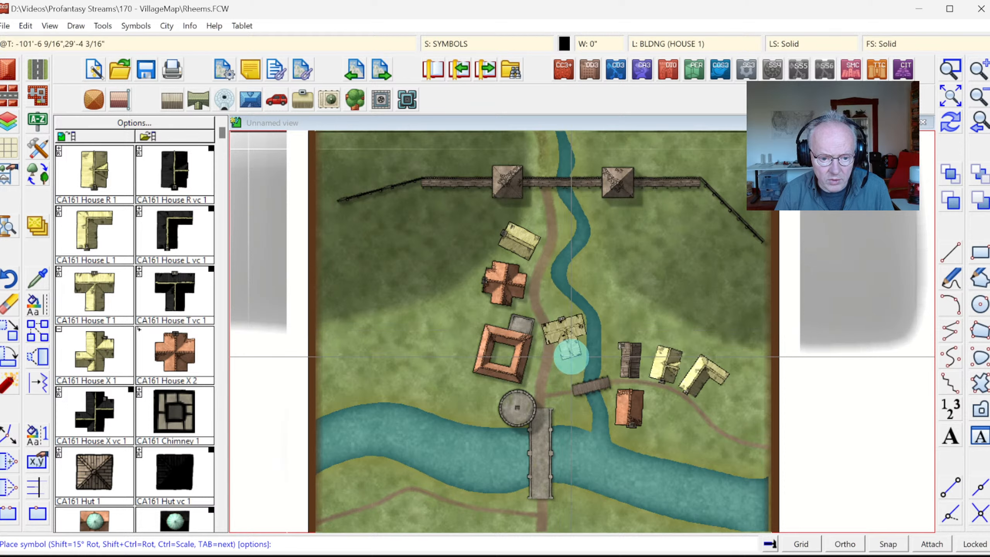
pyautogui.click(86, 349)
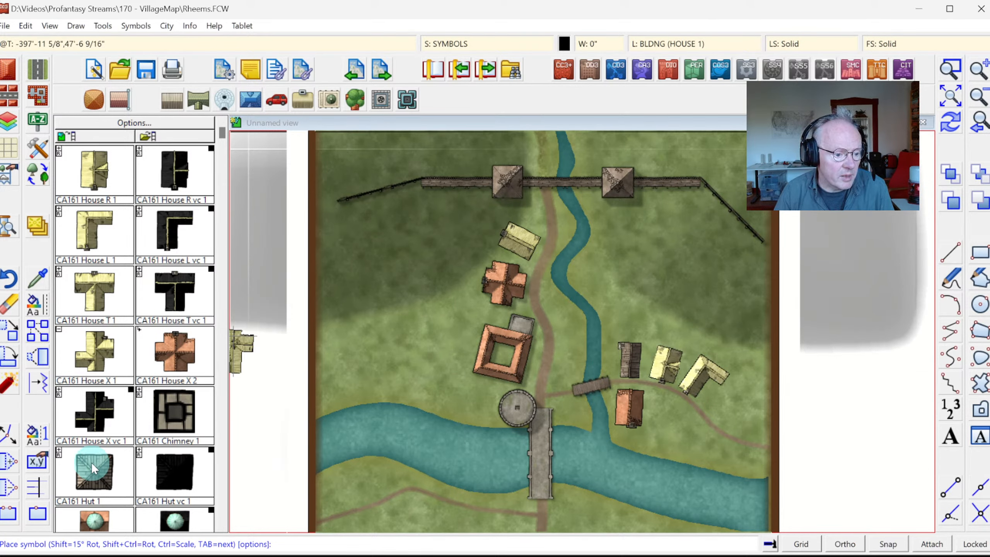
# Step: Place three CA161 Hut 1 huts between the main road and the stream, opposite the villa, and redraw the map
pyautogui.click(93, 483)
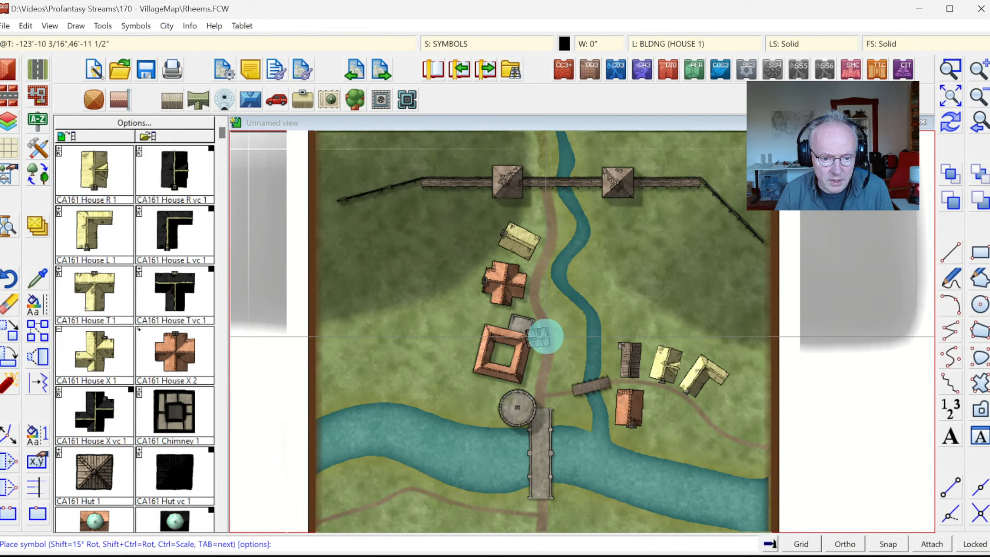
pyautogui.moveTo(552, 328); pyautogui.dragTo(550, 346)
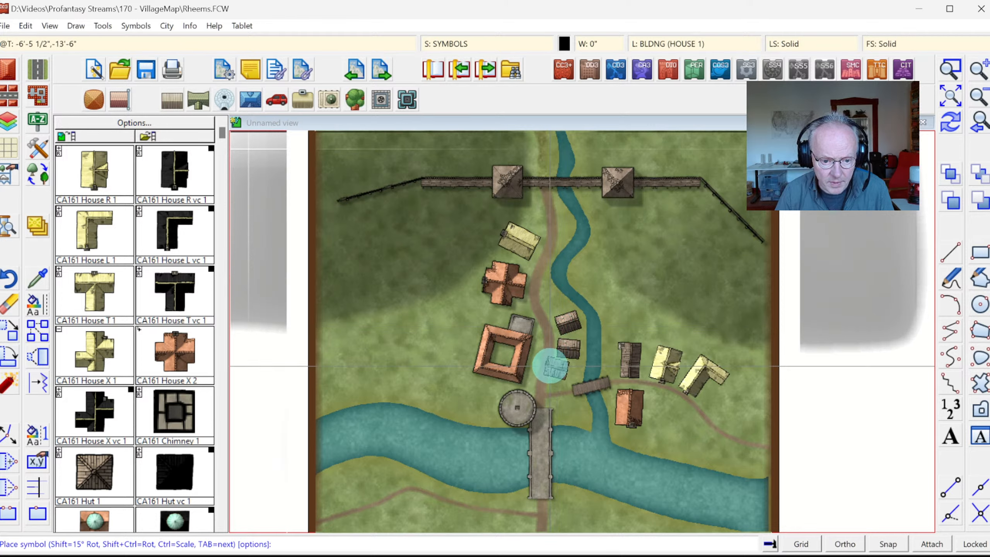
pyautogui.moveTo(550, 366); pyautogui.dragTo(555, 372)
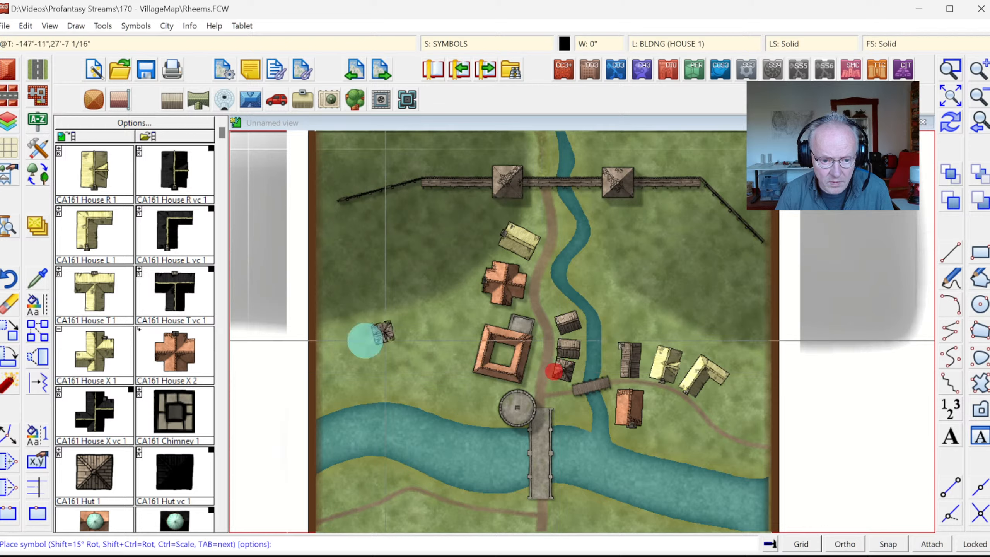
pyautogui.click(949, 127)
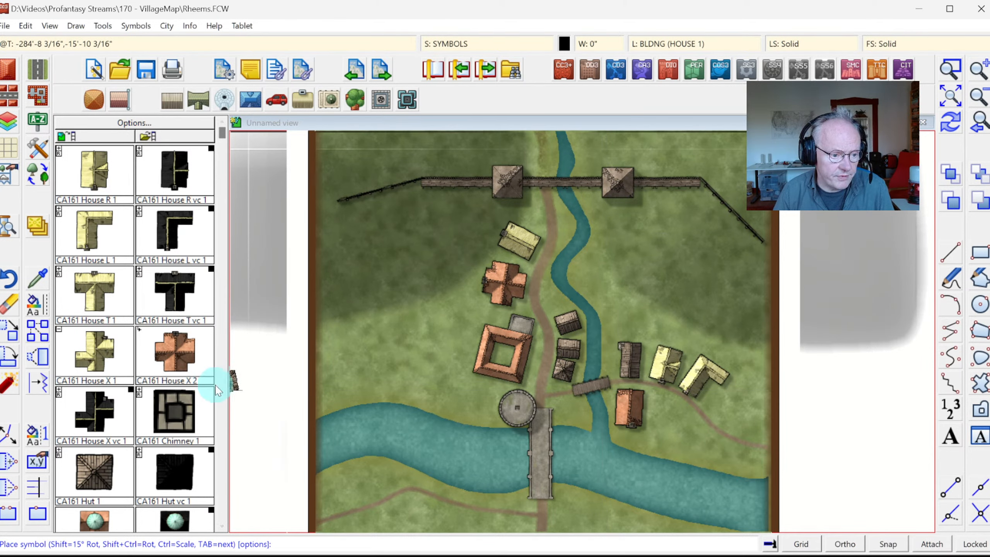
# Step: Disable smart symbols and place a thatched and a dark-roofed CA161 House R in a diagonal row east of the stream
pyautogui.click(89, 169)
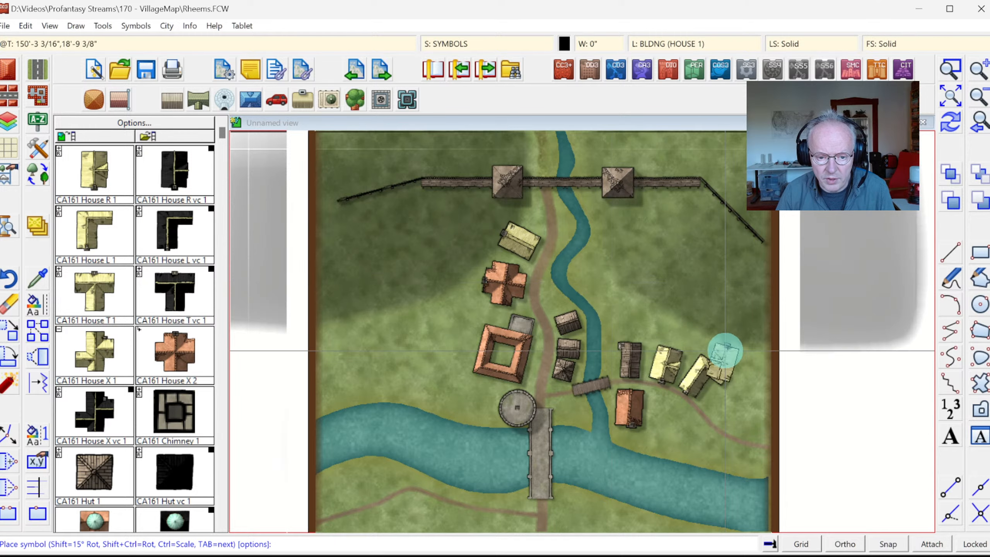
pyautogui.rightClick(587, 283)
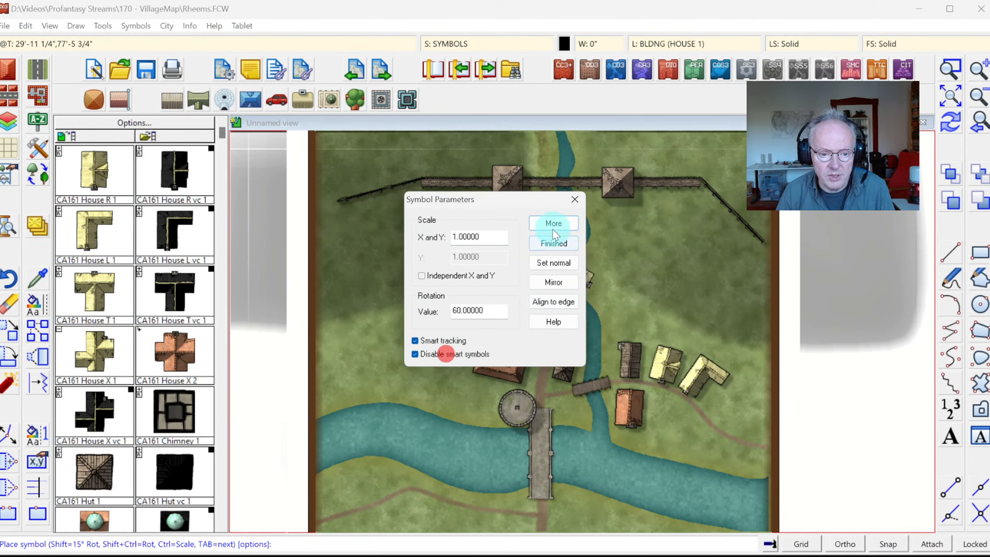
pyautogui.click(553, 244)
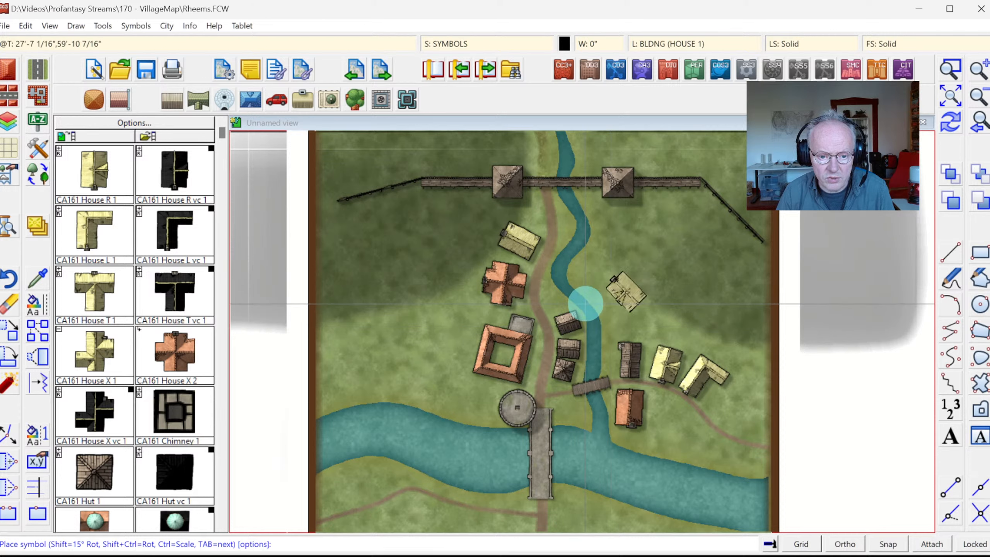
pyautogui.click(602, 261)
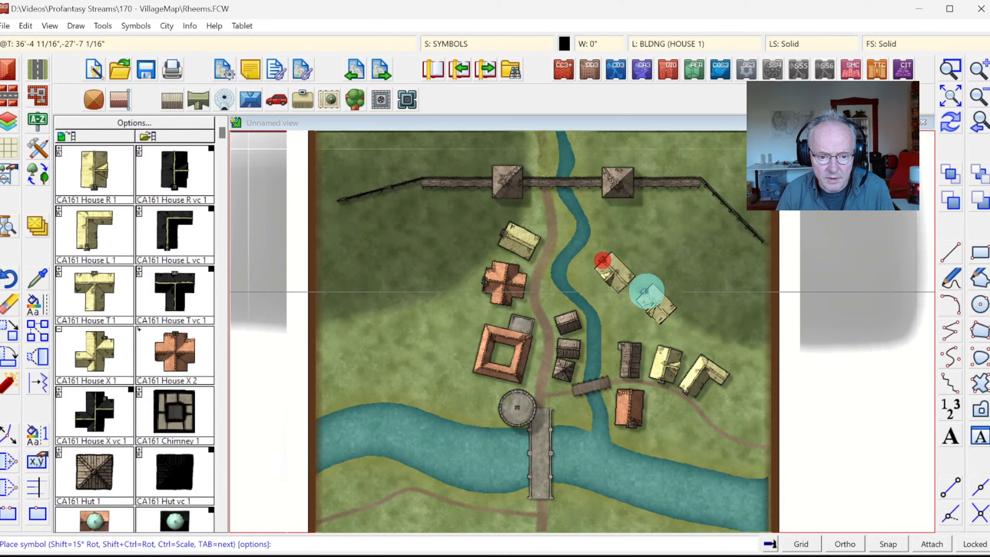
pyautogui.press('Tab')
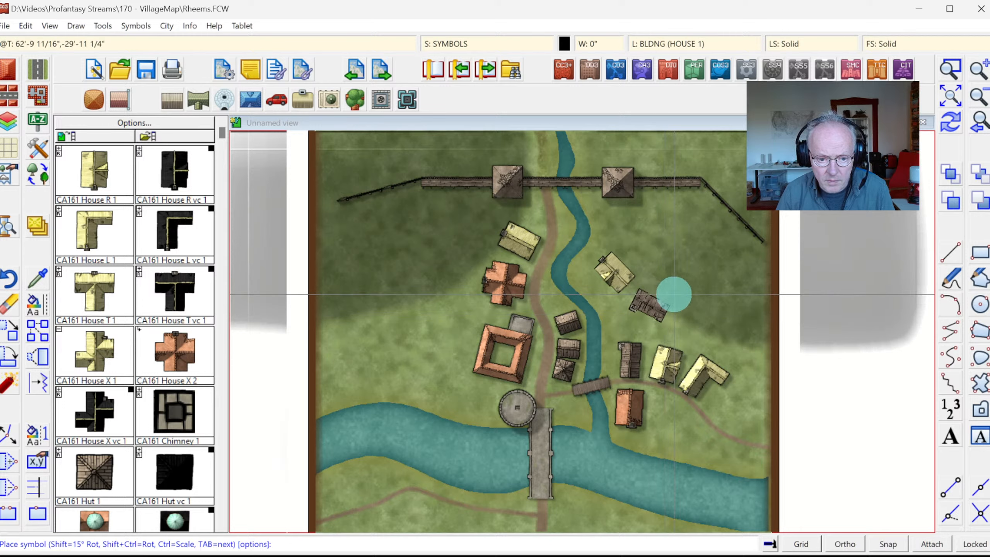
pyautogui.click(672, 310)
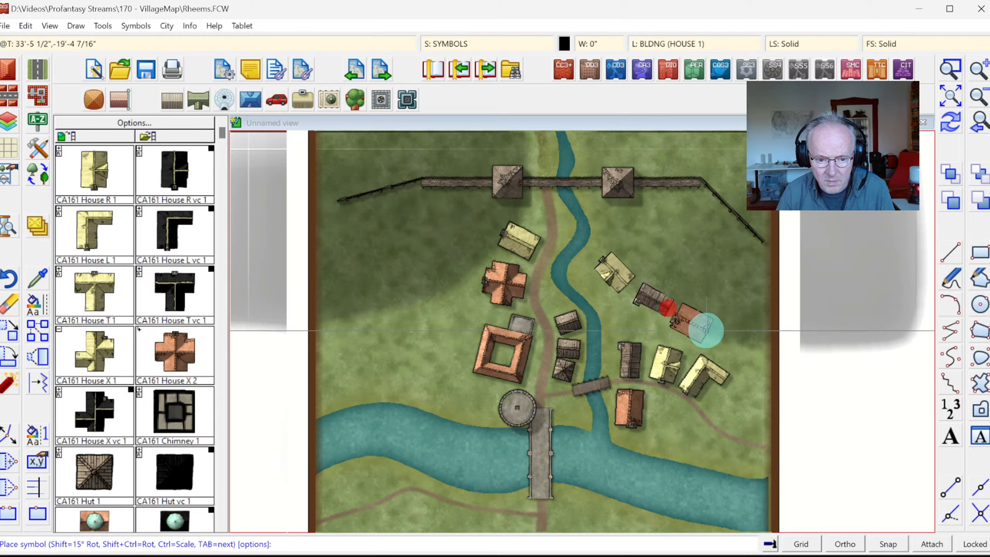
# Step: Extend the diagonal row east of the stream with two CA161 Hut 1 huts at its southeast end
pyautogui.click(104, 470)
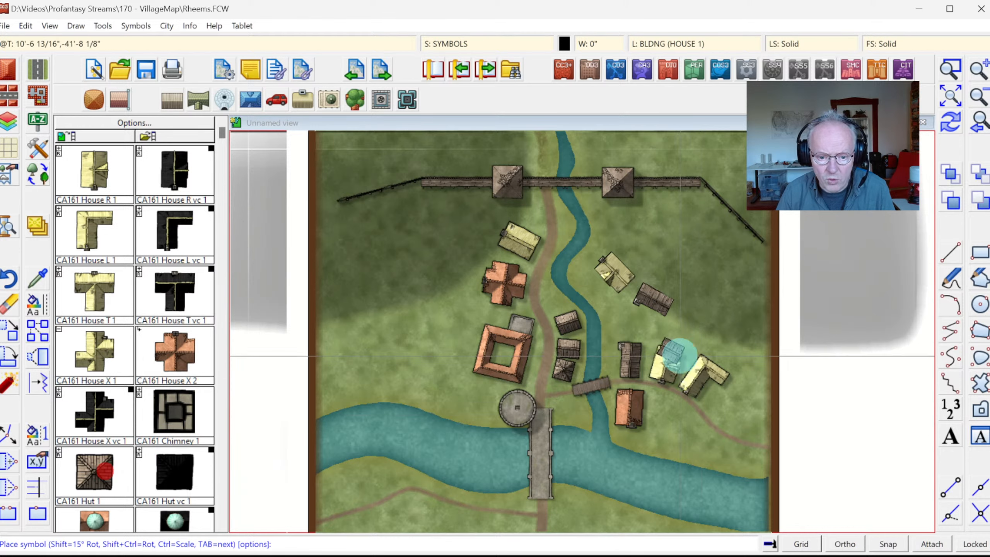
pyautogui.click(696, 323)
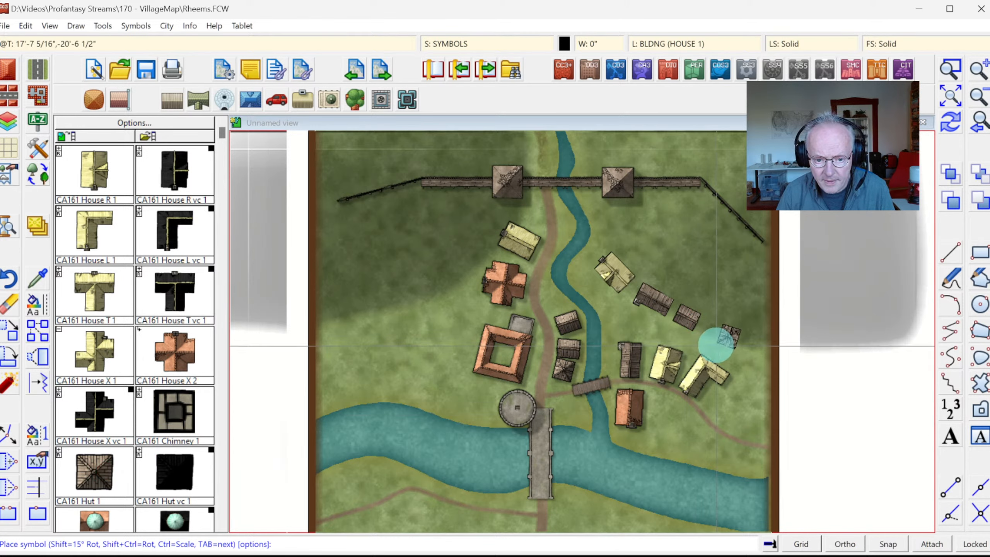
pyautogui.click(705, 324)
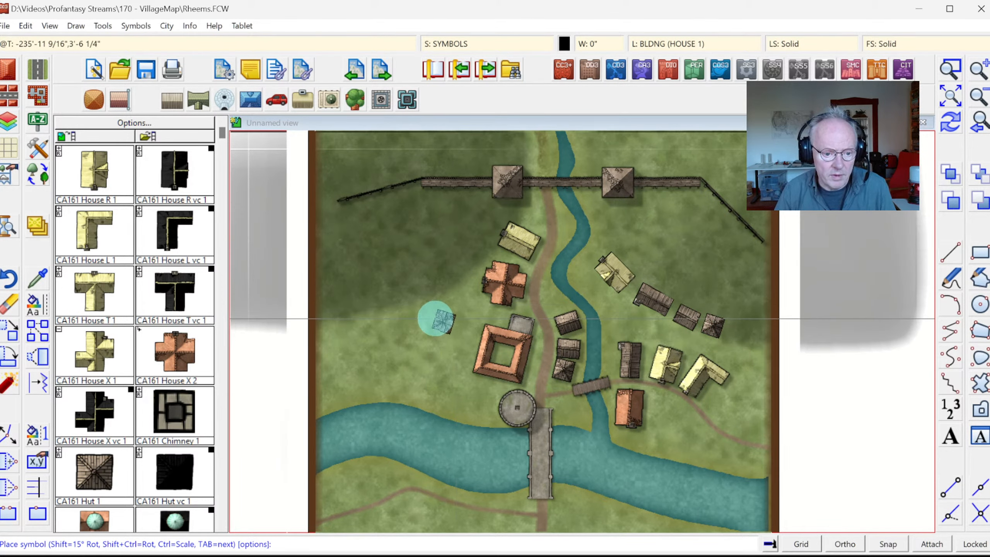
# Step: Place three CA161 Hut 1 huts in a north-south row west of the villa and end symbol placement
pyautogui.click(438, 315)
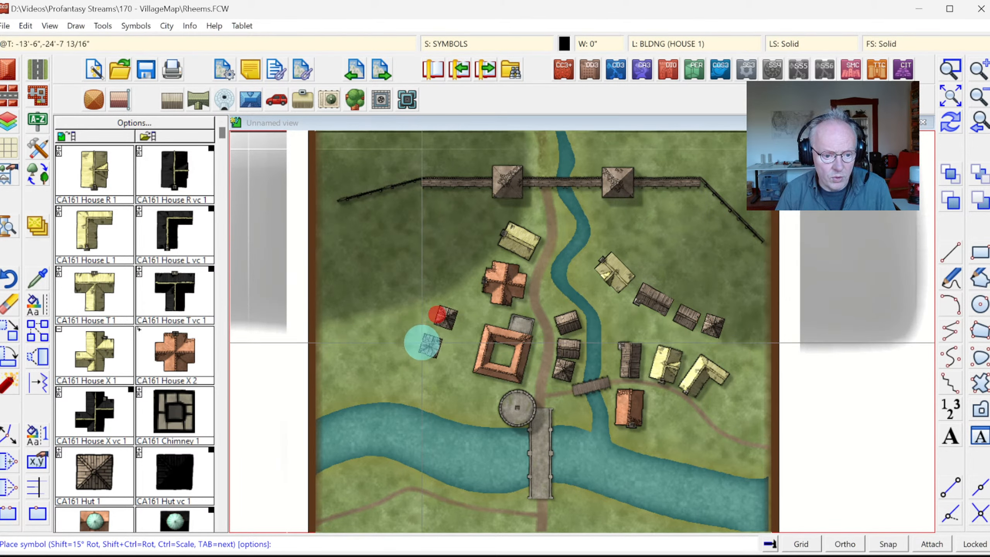
pyautogui.click(429, 333)
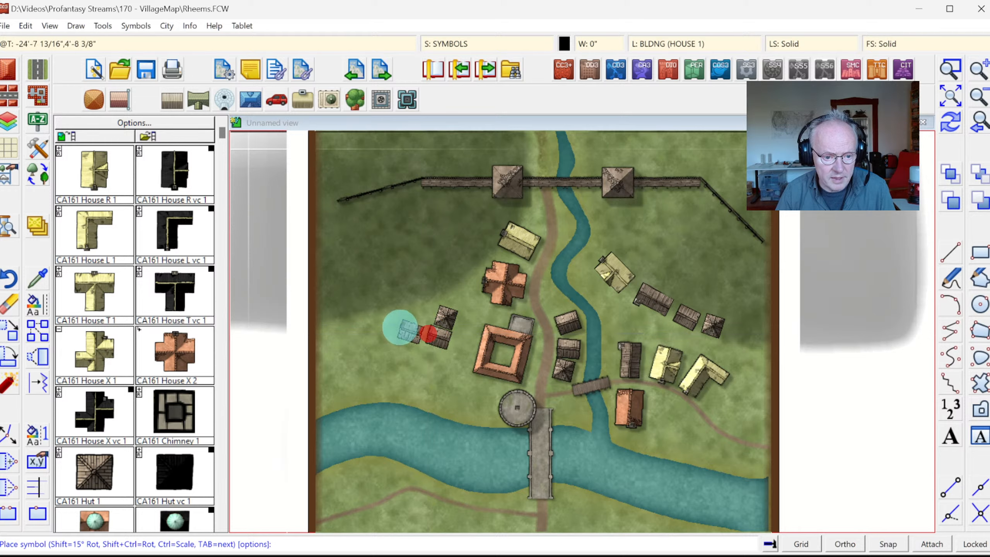
pyautogui.click(425, 357)
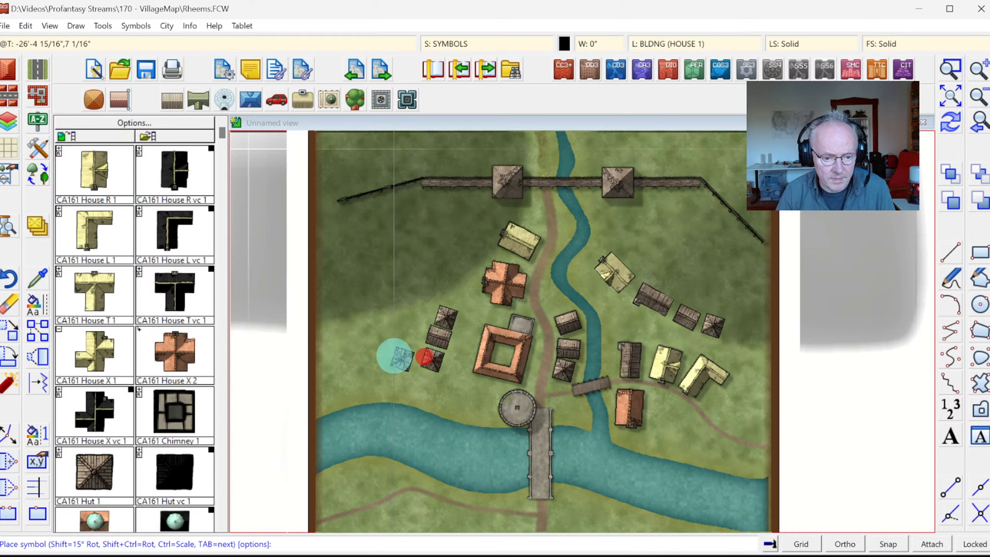
pyautogui.press('Escape')
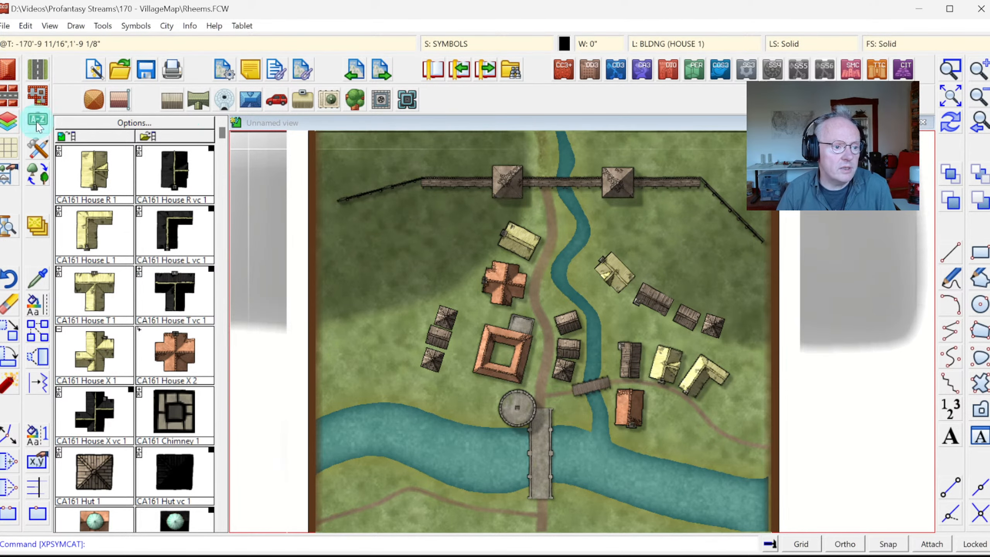
# Step: Draw a Road, Dirt 5' path looping from the main road around the west side of the villa and back to the road
pyautogui.click(43, 67)
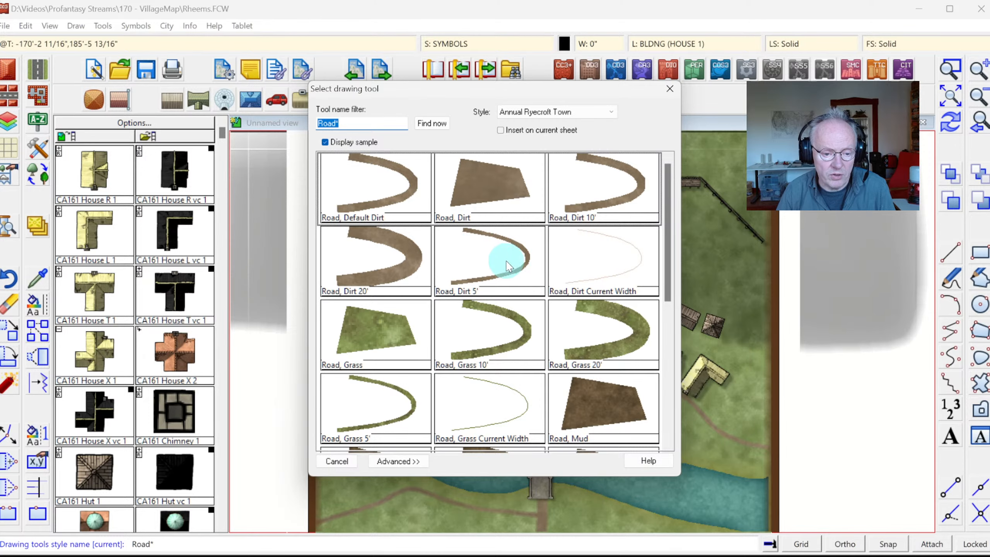
pyautogui.click(478, 252)
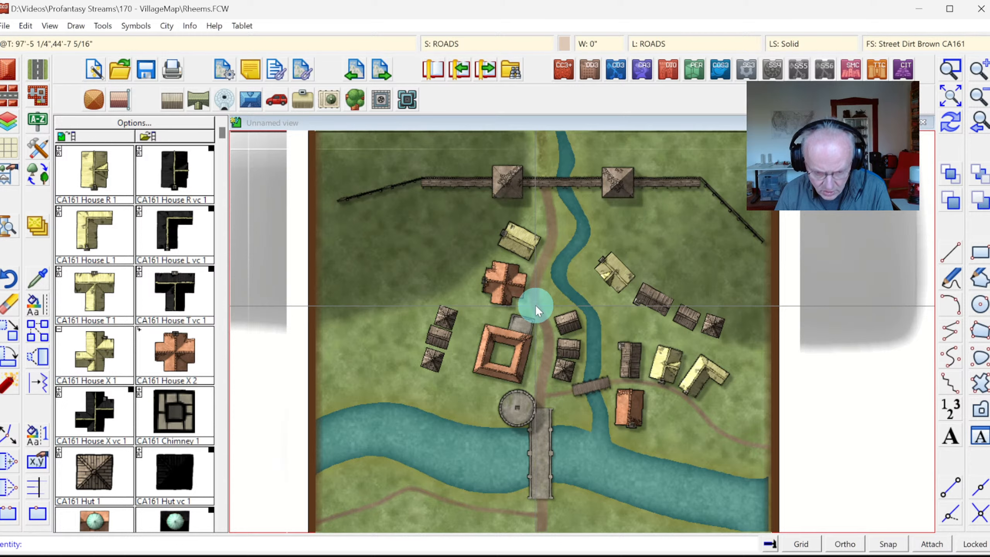
pyautogui.click(536, 305)
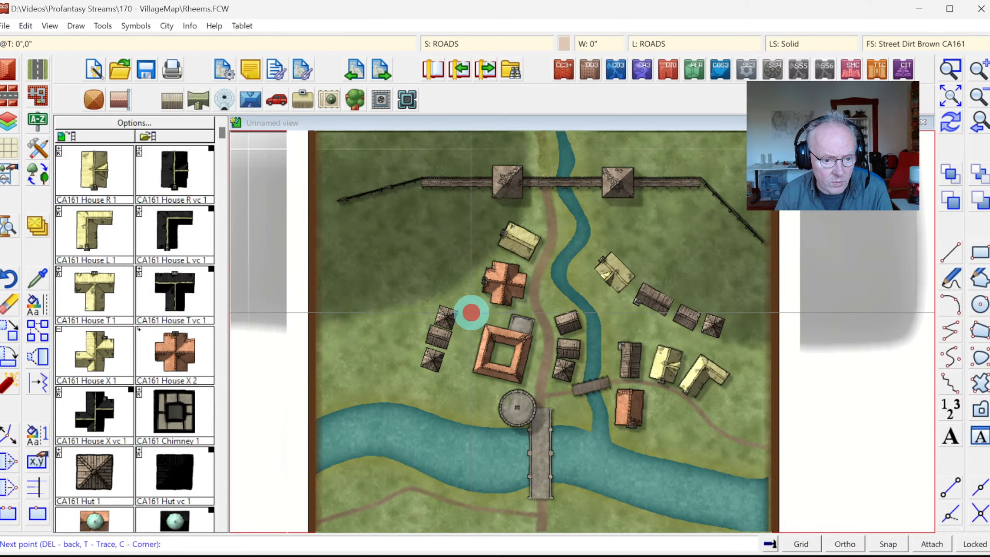
pyautogui.click(471, 313)
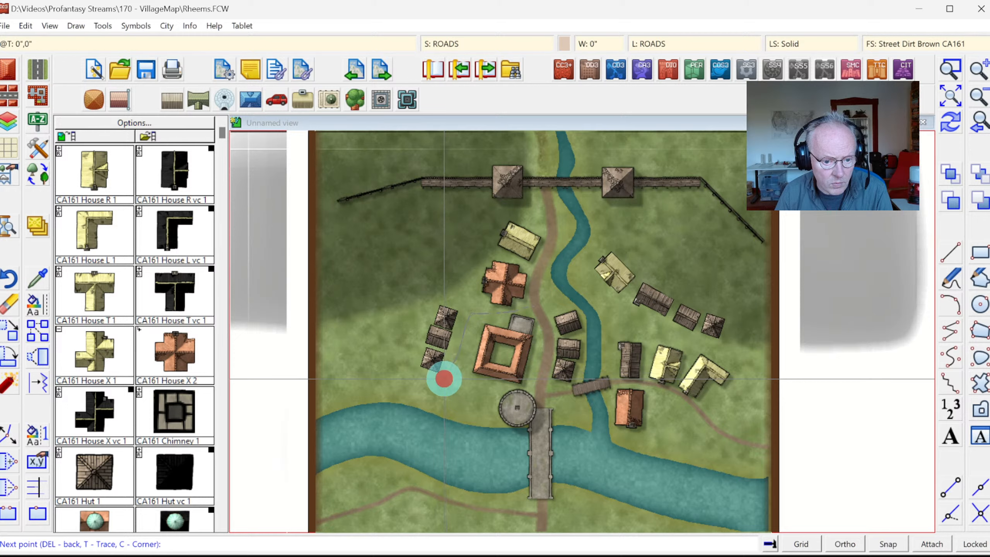
pyautogui.click(456, 391)
pyautogui.click(514, 385)
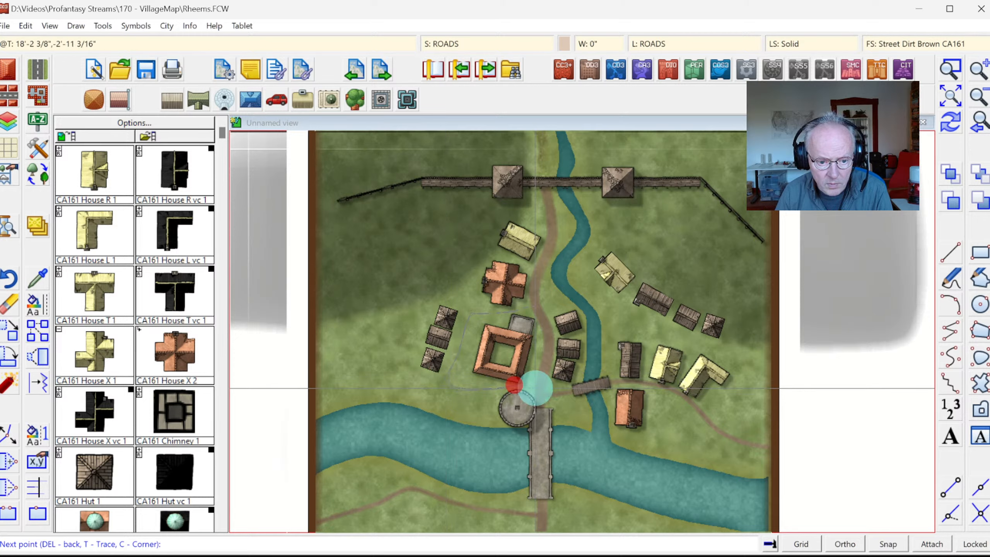
pyautogui.click(537, 389)
pyautogui.rightClick(537, 390)
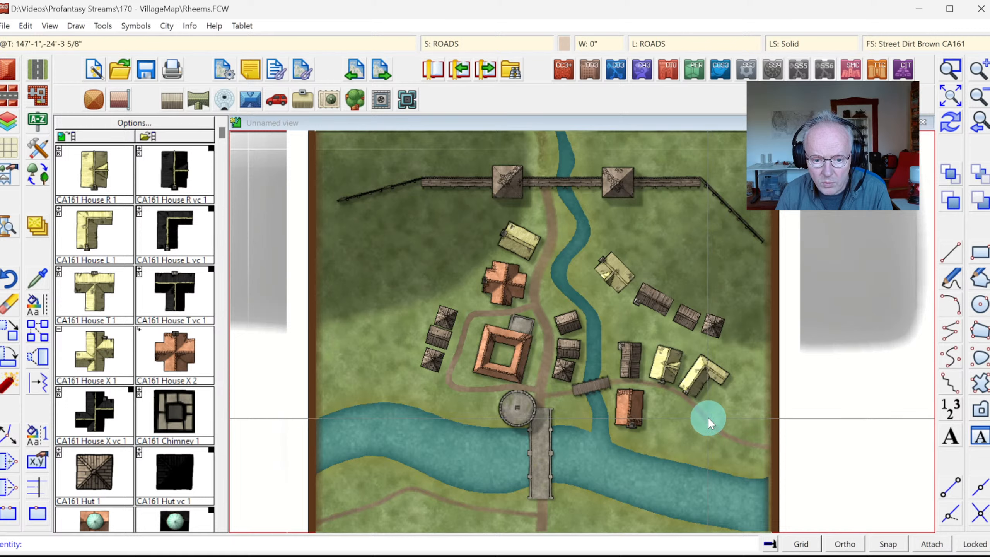
# Step: Draw a dirt path from the eastern road along the southwest side of the diagonal house row and north to the east gate tower
pyautogui.click(672, 392)
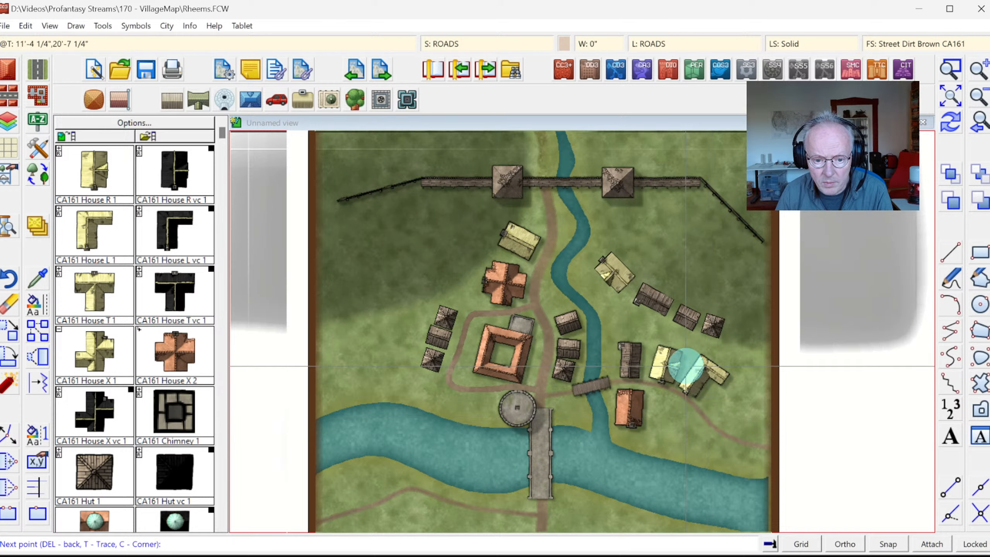
pyautogui.click(694, 338)
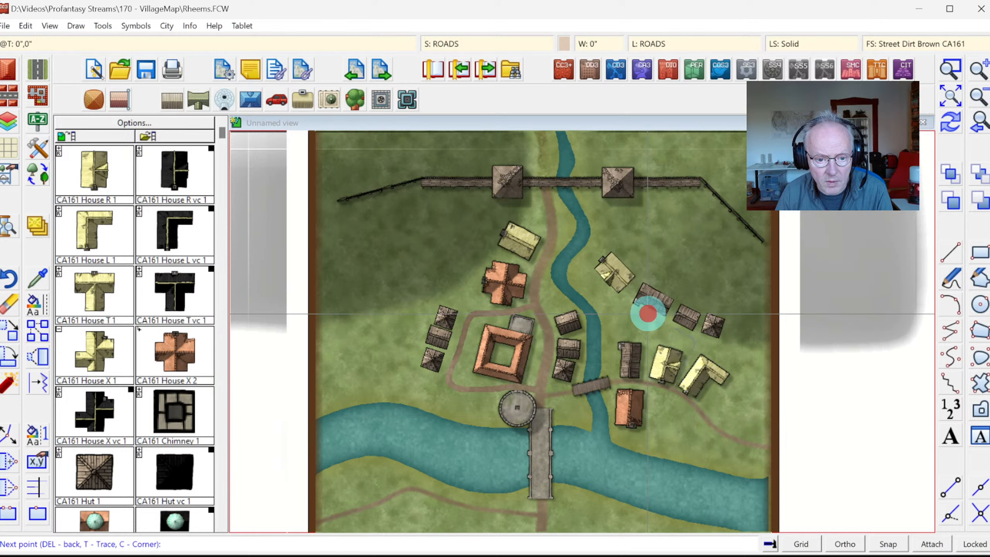
pyautogui.click(625, 304)
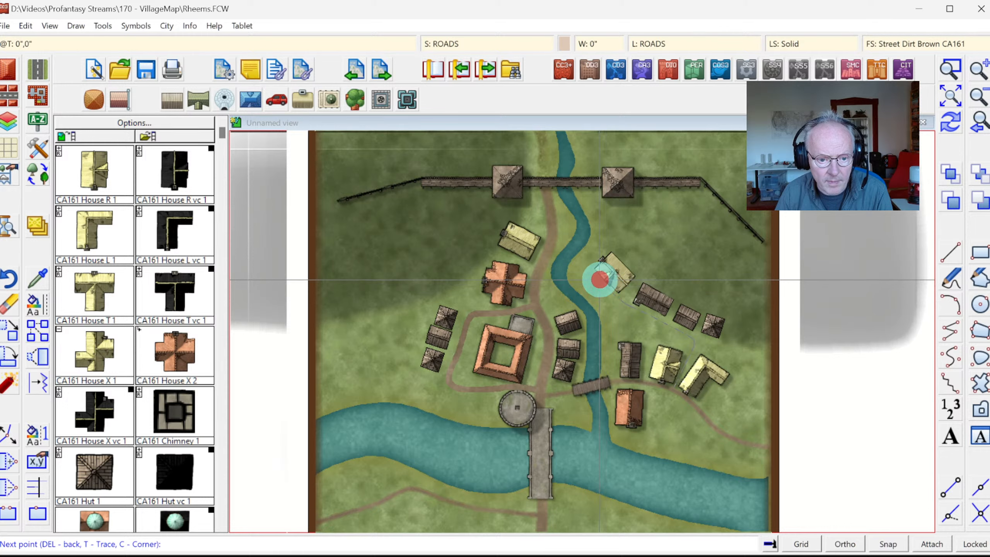
pyautogui.click(619, 240)
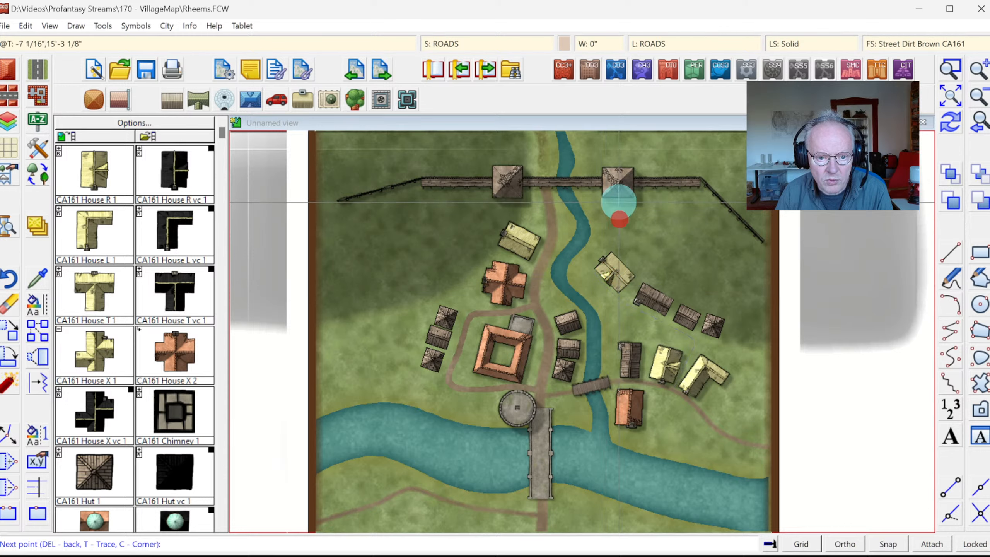
pyautogui.click(609, 195)
pyautogui.rightClick(548, 271)
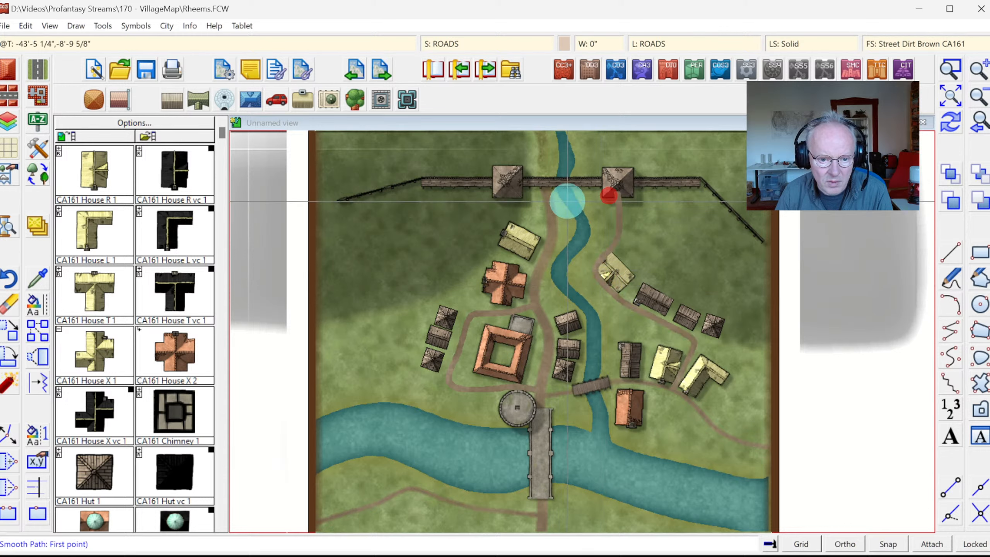
# Step: Connect the west gate tower to the main road with a short dirt path and refresh the drawing
pyautogui.click(517, 192)
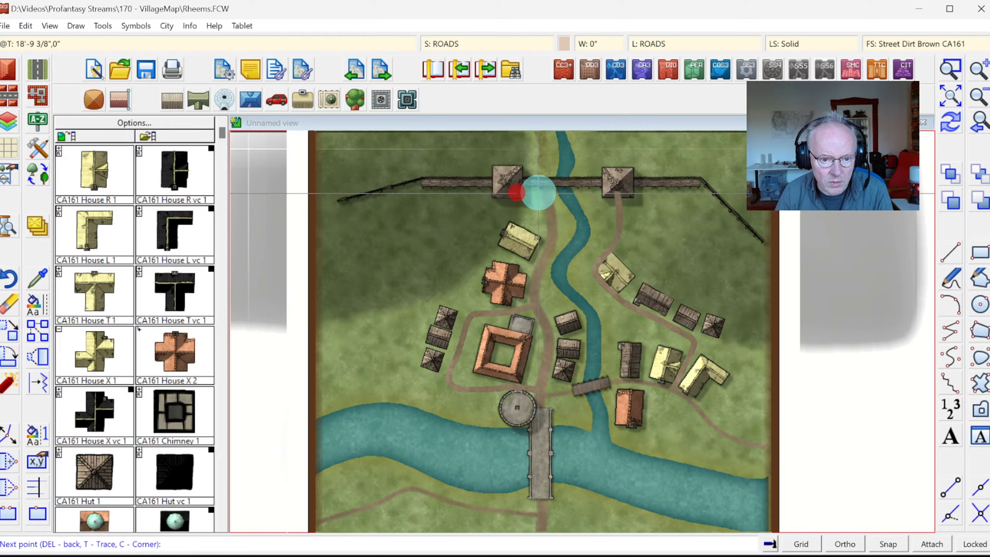
pyautogui.click(545, 194)
pyautogui.rightClick(620, 287)
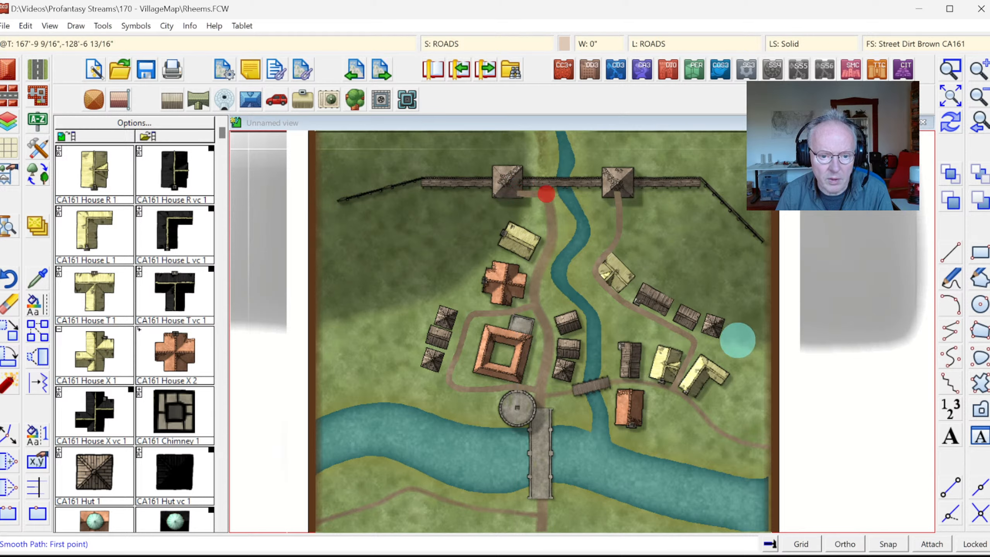
pyautogui.click(952, 123)
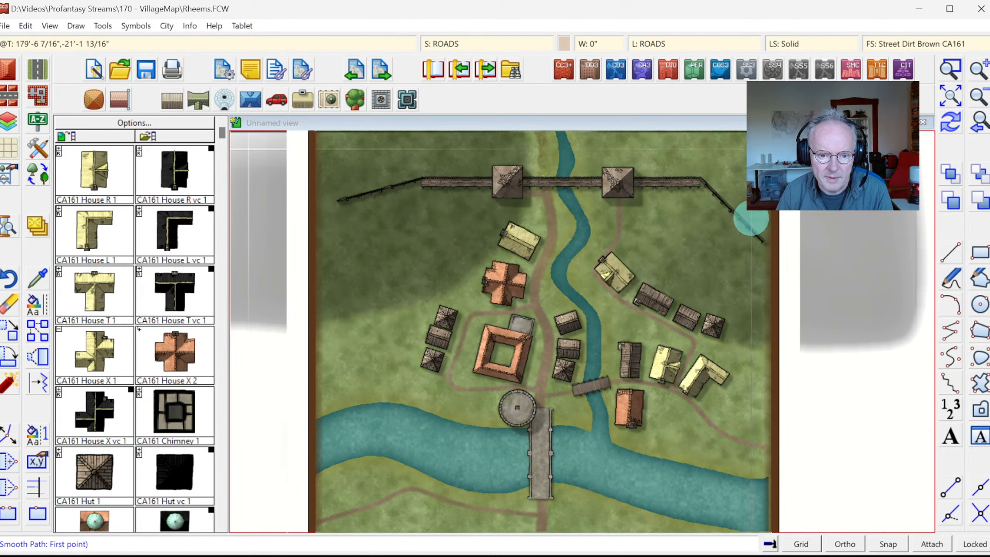
# Step: Draw a dirt path from the bend below the diagonal row's huts, north inside the eastern palisade, to the east gate tower
pyautogui.click(693, 341)
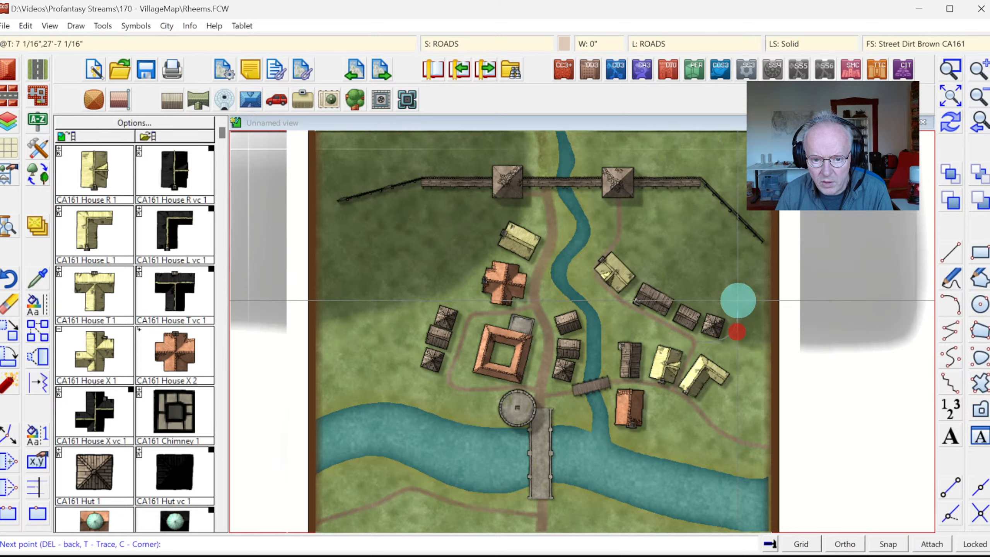
pyautogui.click(752, 259)
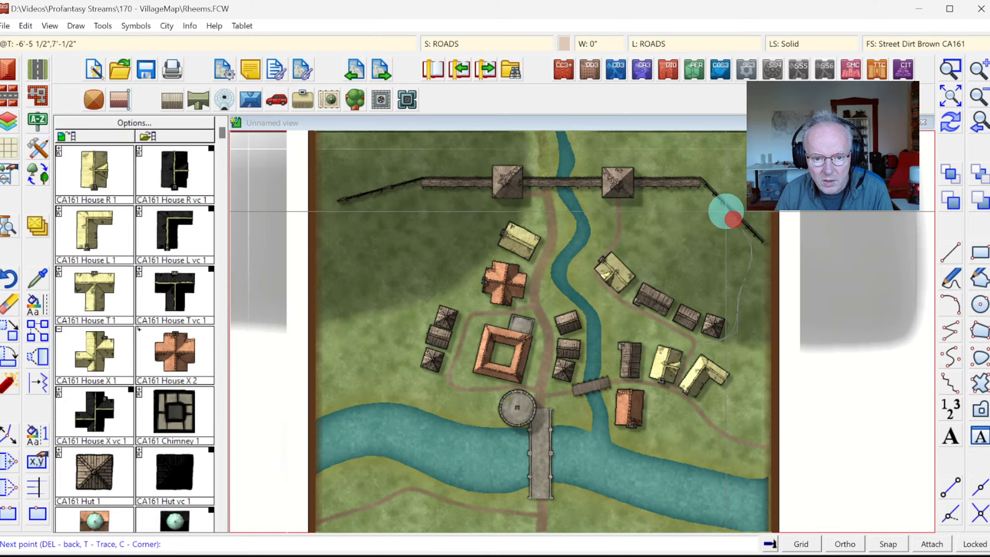
pyautogui.click(709, 194)
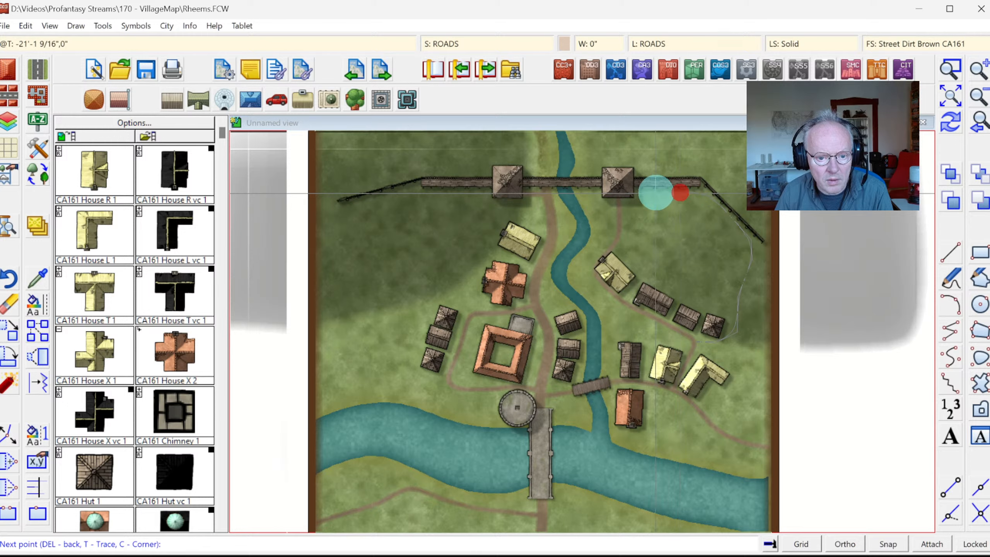
pyautogui.click(626, 190)
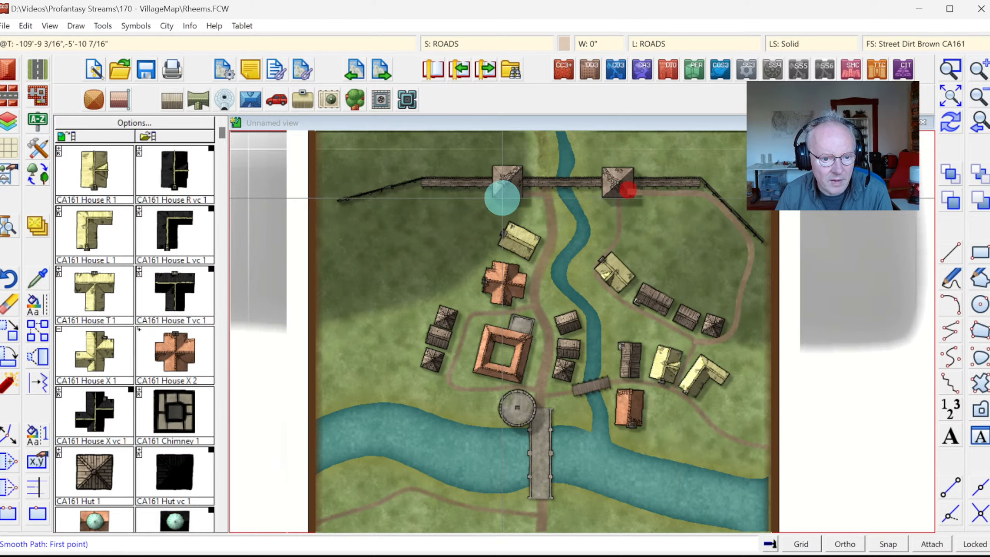
# Step: Draw a winding dirt path from the west gate tower along the wall and down through the western field to the villa loop
pyautogui.click(496, 190)
pyautogui.click(462, 189)
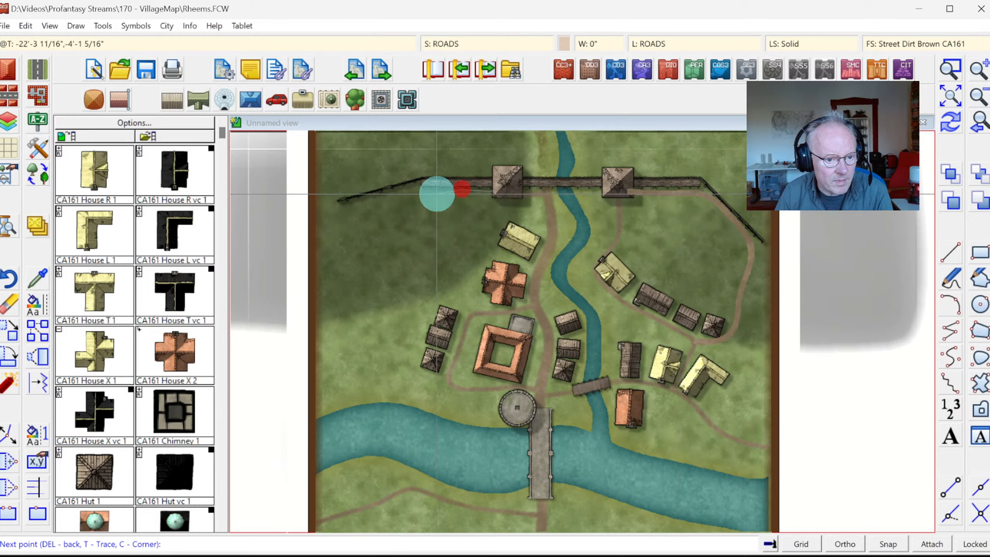
pyautogui.click(408, 191)
pyautogui.click(369, 205)
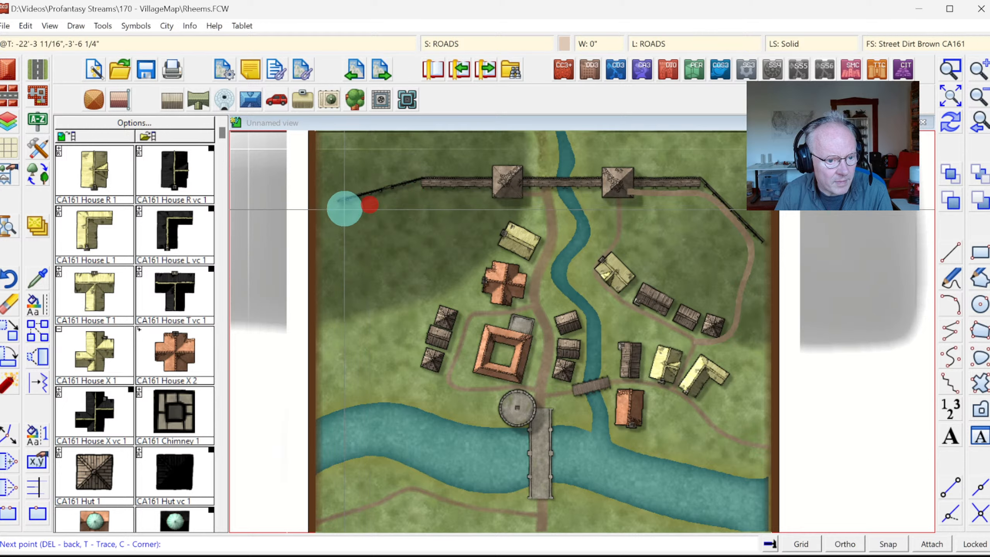
pyautogui.click(347, 230)
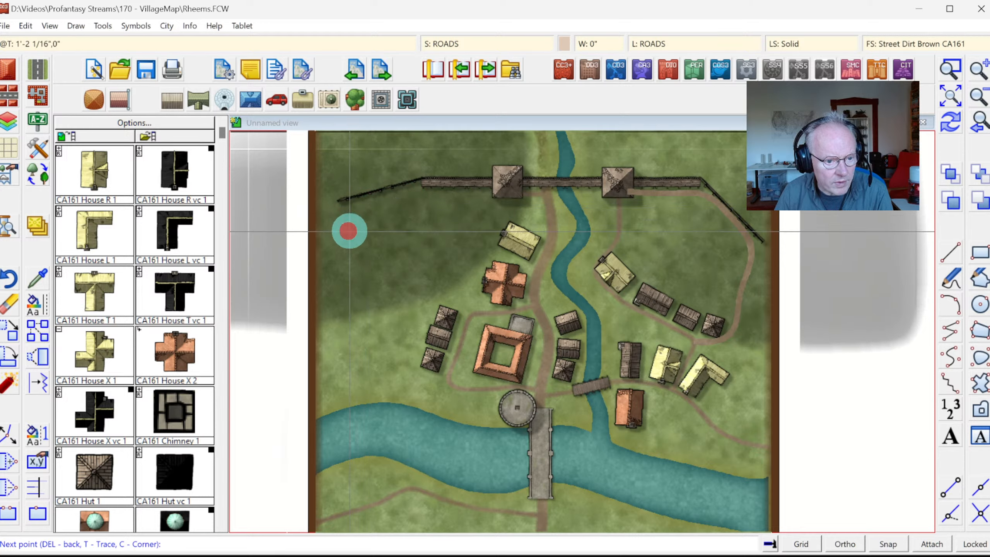
pyautogui.click(376, 230)
pyautogui.click(407, 233)
pyautogui.click(419, 243)
pyautogui.click(426, 259)
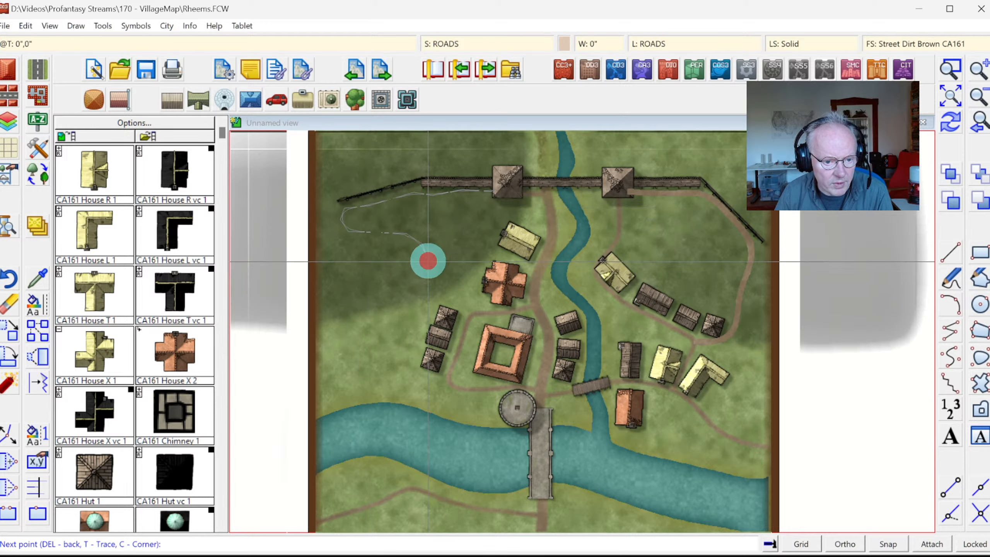
pyautogui.click(369, 284)
pyautogui.click(357, 305)
pyautogui.click(378, 326)
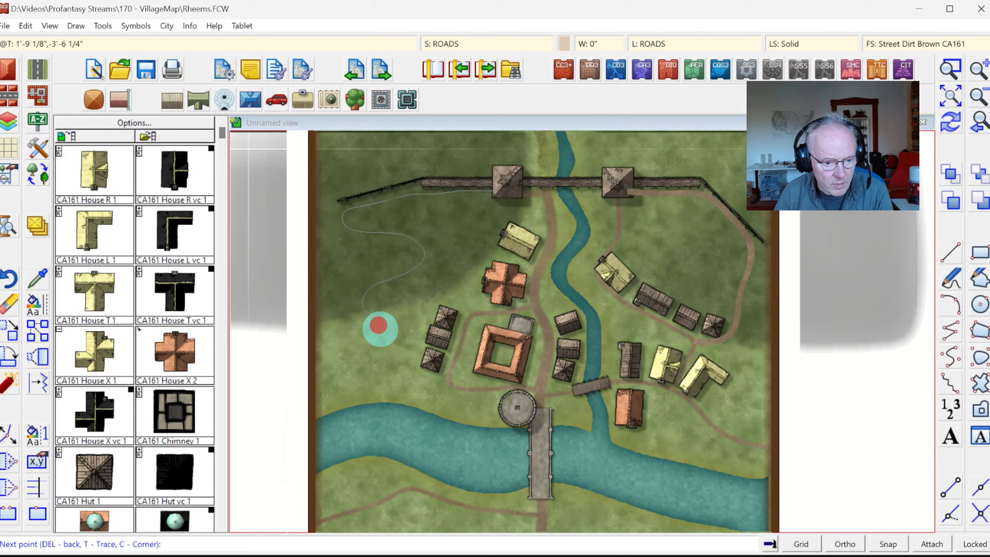
pyautogui.click(404, 342)
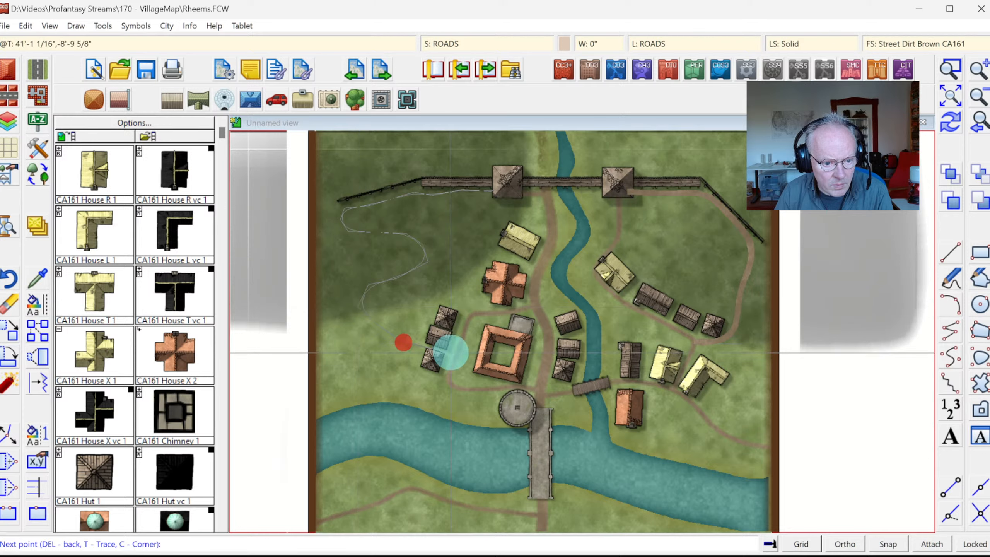
pyautogui.rightClick(453, 351)
pyautogui.click(558, 346)
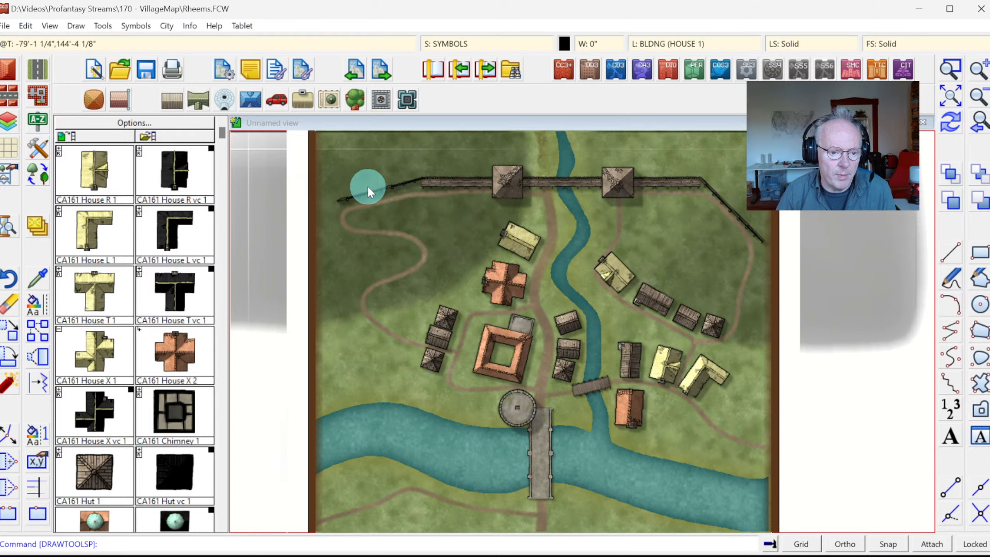
# Step: Place four CA161 Hut 1 huts in a cluster inside the bends of the winding western path
pyautogui.click(94, 471)
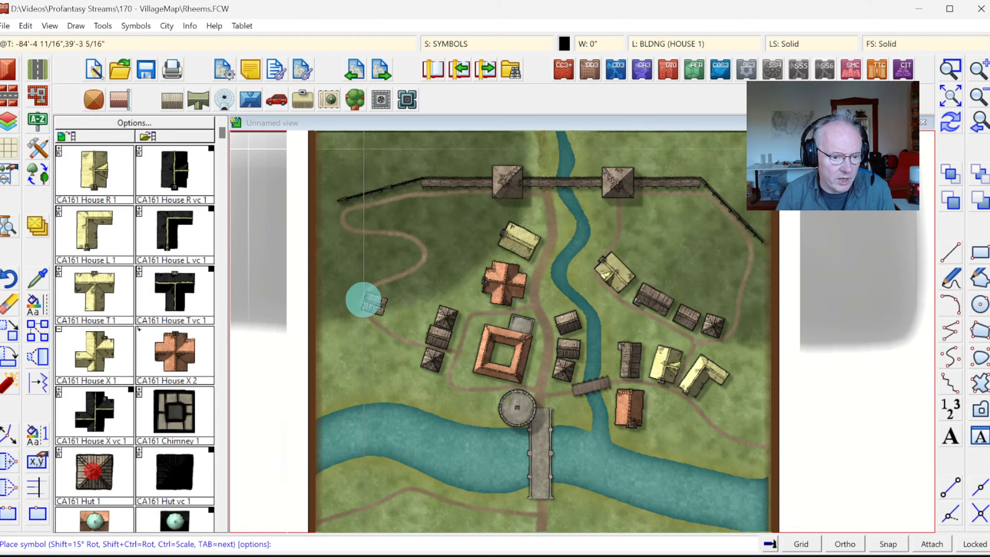
pyautogui.rightClick(377, 277)
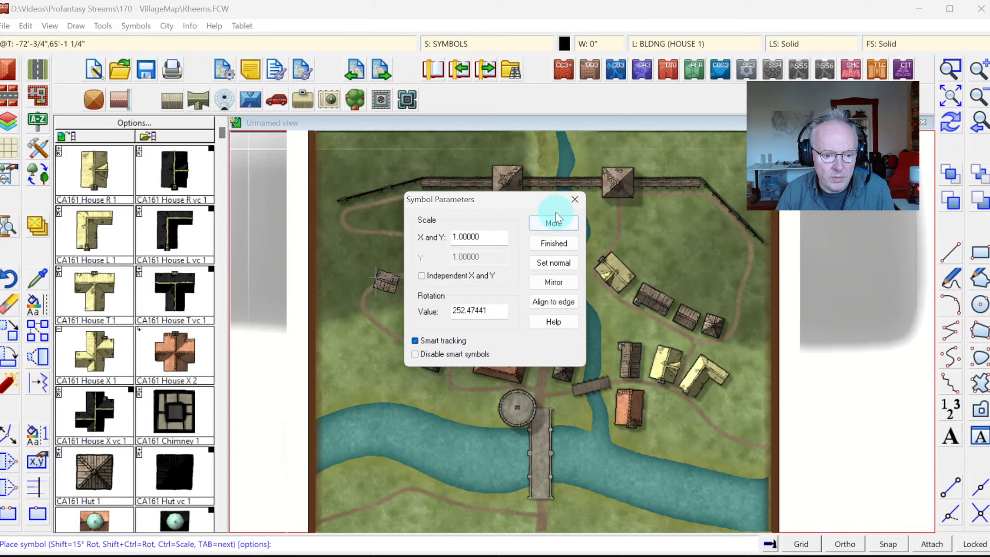
pyautogui.click(558, 226)
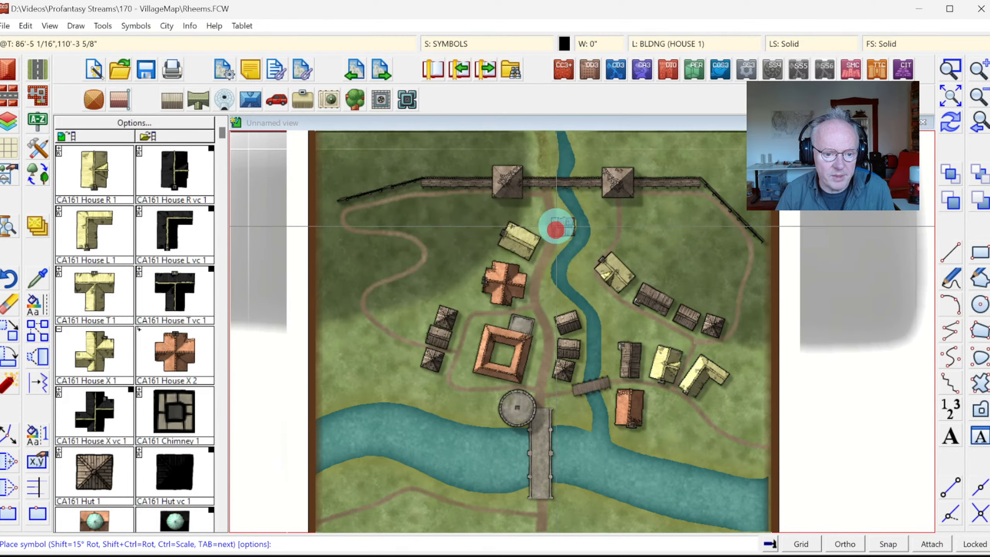
pyautogui.click(376, 276)
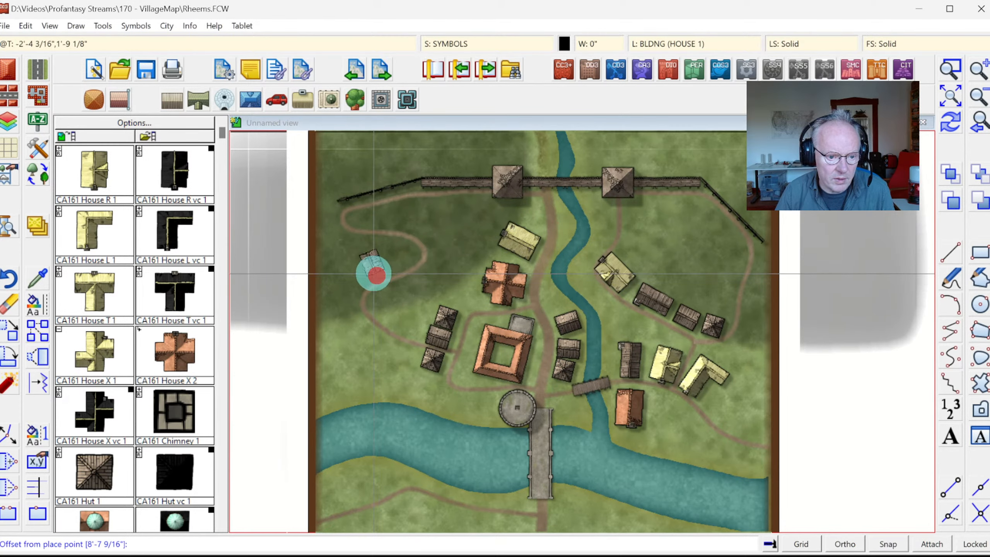
pyautogui.click(374, 279)
pyautogui.click(396, 270)
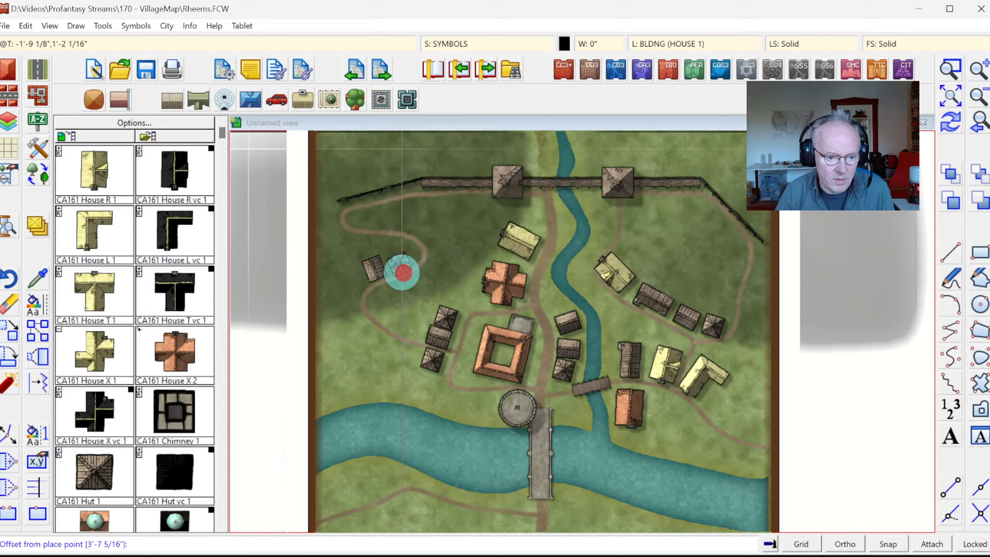
pyautogui.click(400, 276)
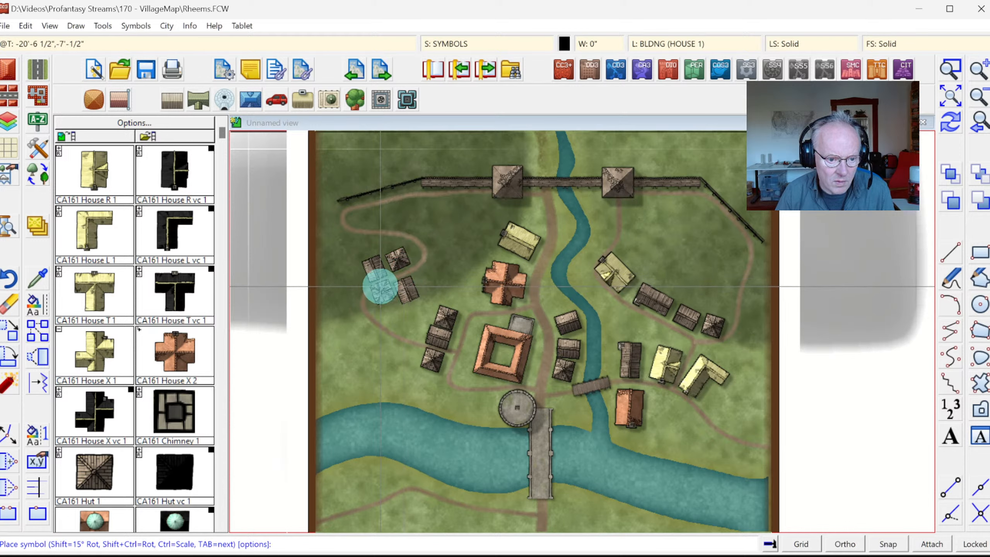
pyautogui.click(376, 283)
pyautogui.click(386, 290)
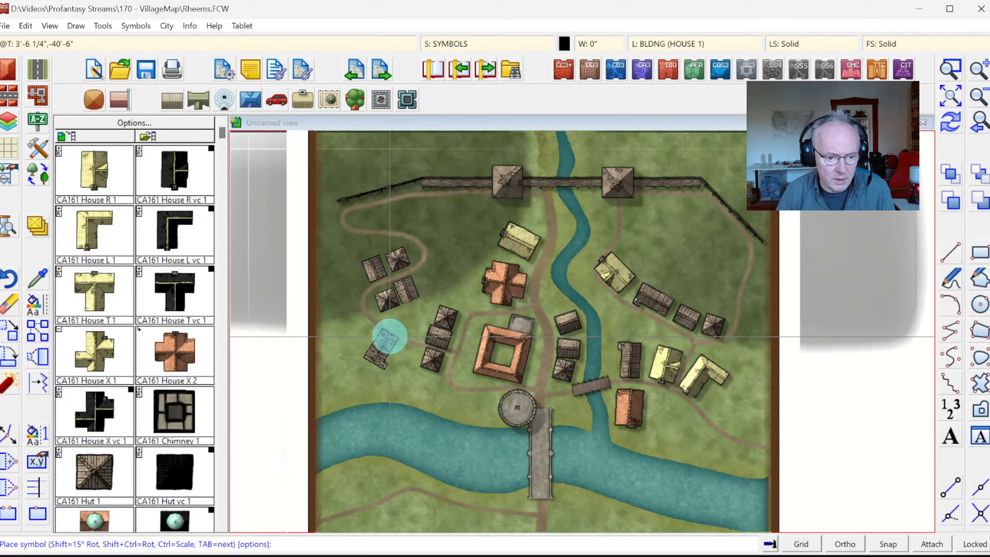
# Step: Place two adjoining CA161 Hut 1 huts south of the winding path, west of the villa's hut row, and end symbol placement
pyautogui.click(389, 336)
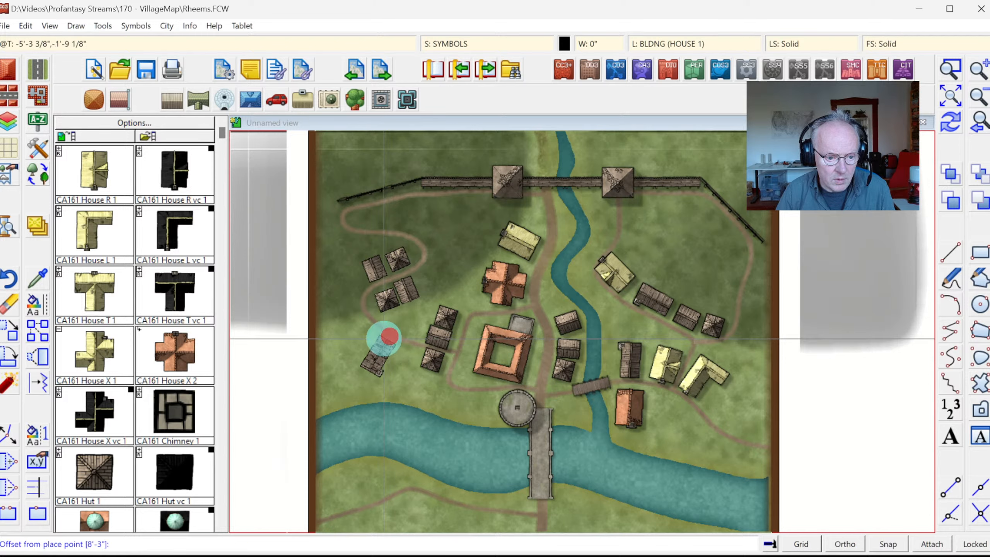
pyautogui.click(384, 339)
pyautogui.rightClick(376, 343)
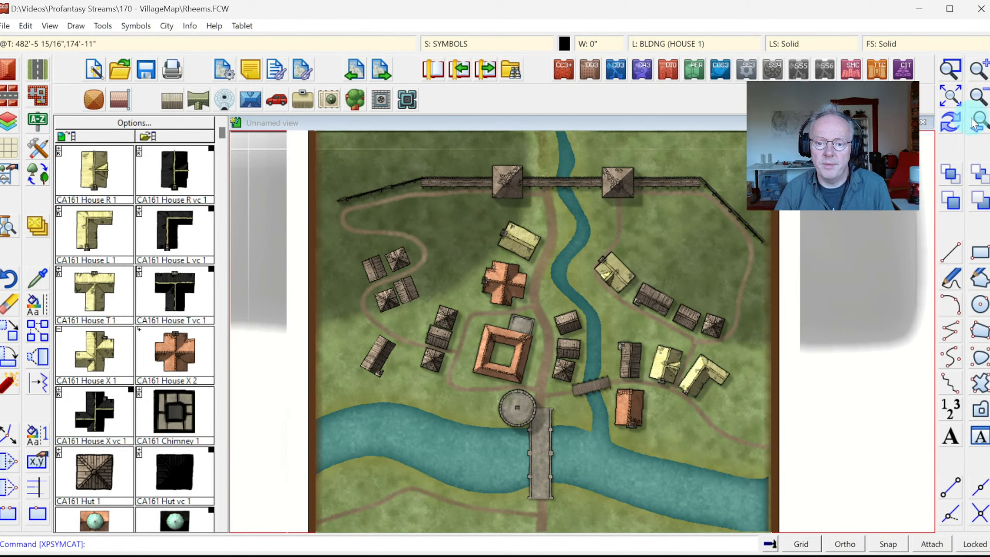
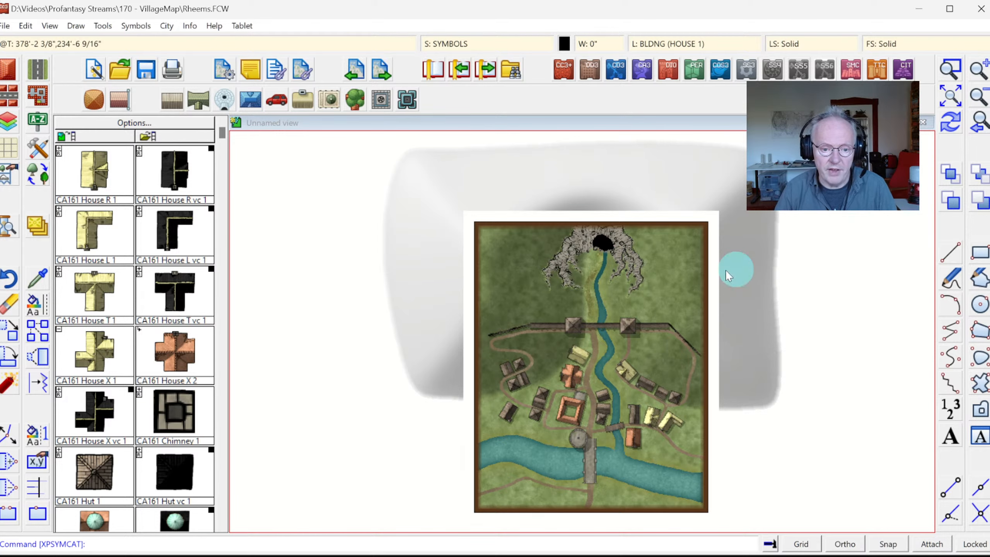
# Step: Draw a Terrain, Stone smooth polygon under the western cliff arms, from the map's north edge around their tips to the cave's west side
pyautogui.click(951, 68)
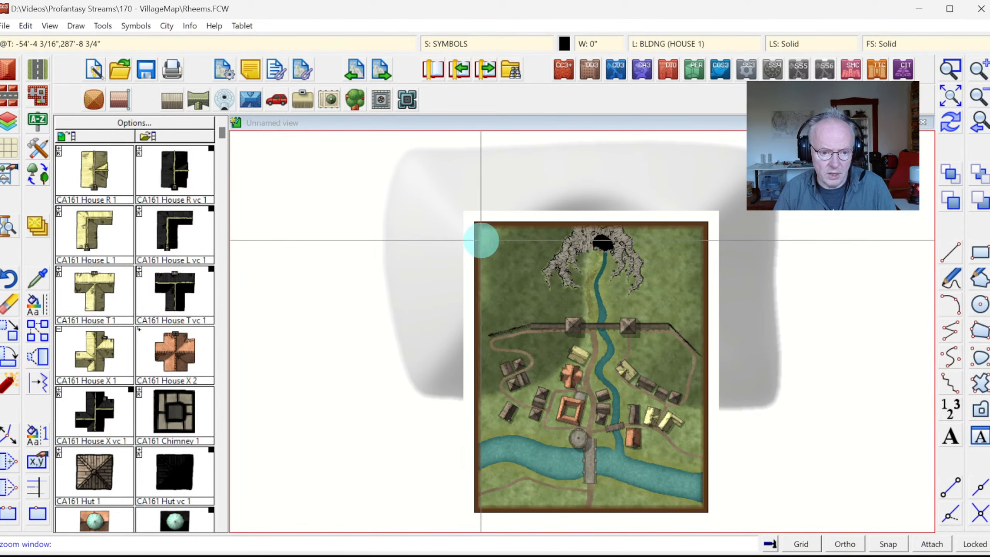
pyautogui.click(482, 241)
pyautogui.click(716, 364)
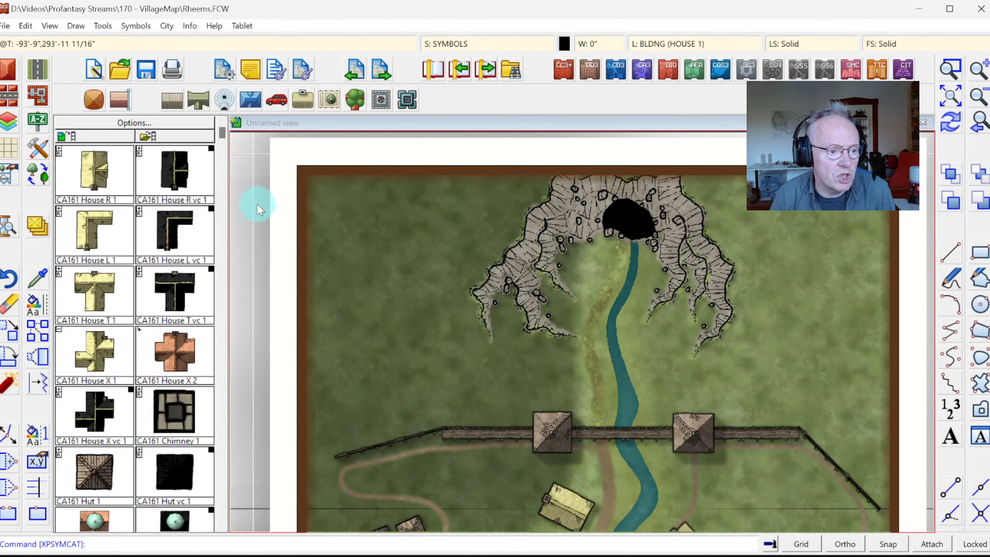
pyautogui.click(42, 152)
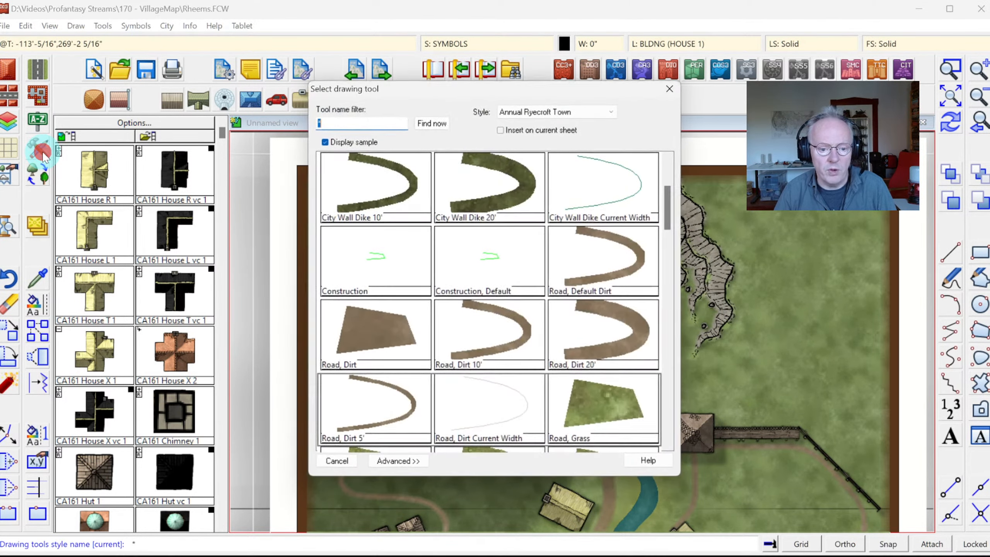
pyautogui.moveTo(671, 197)
pyautogui.mouseDown()
pyautogui.moveTo(665, 231)
pyautogui.moveTo(688, 362)
pyautogui.mouseUp()
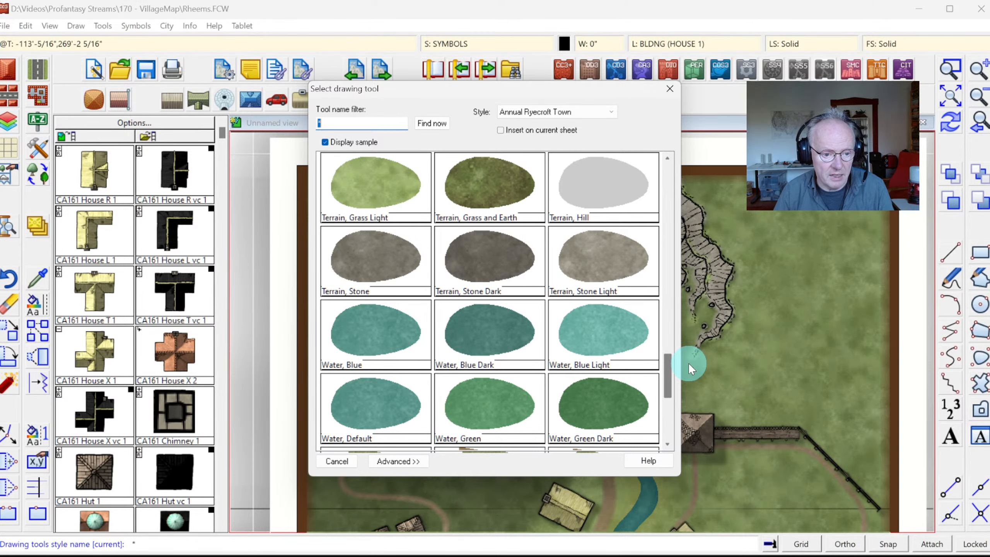
pyautogui.doubleClick(386, 257)
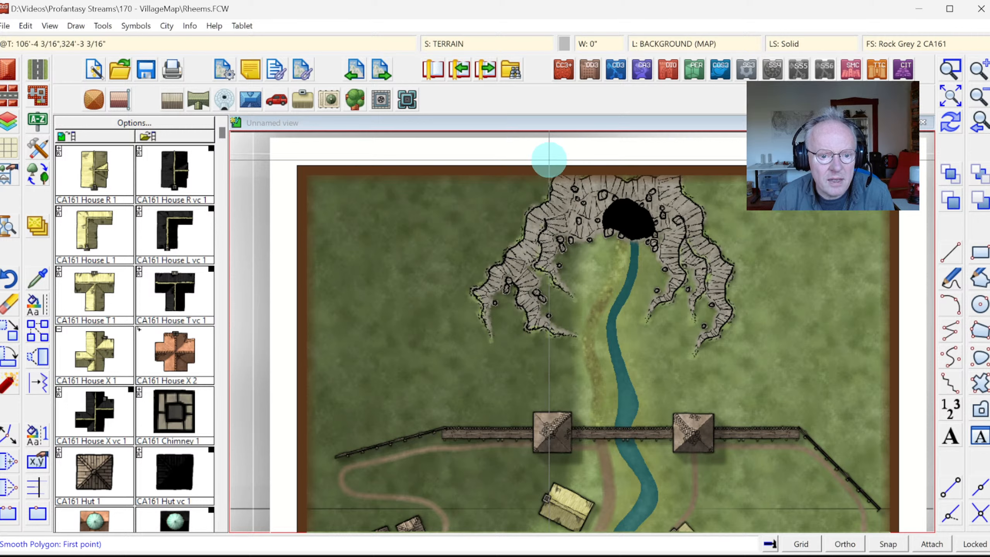
pyautogui.click(545, 175)
pyautogui.click(522, 203)
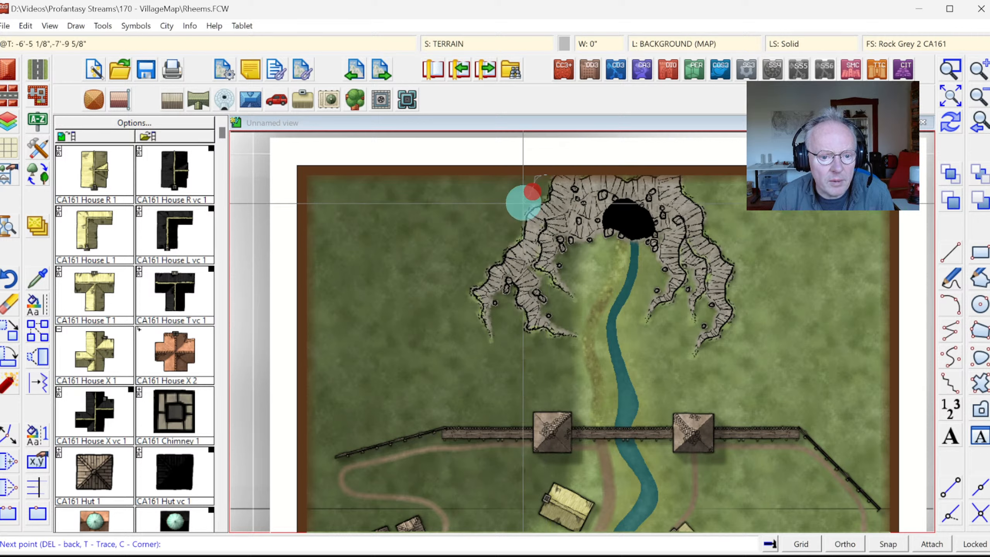
pyautogui.click(507, 219)
pyautogui.click(500, 237)
pyautogui.click(495, 254)
pyautogui.click(484, 274)
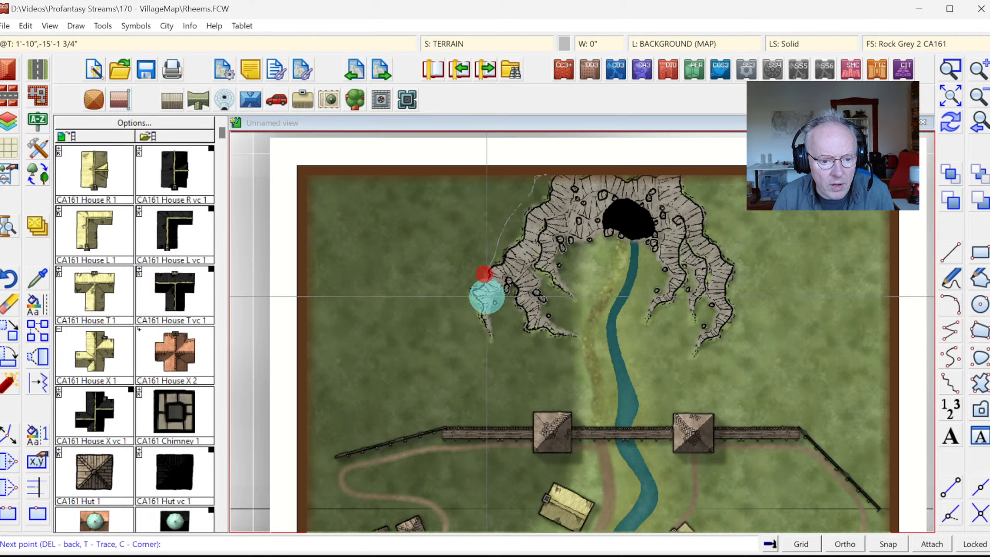
pyautogui.click(473, 314)
pyautogui.click(490, 345)
pyautogui.click(509, 352)
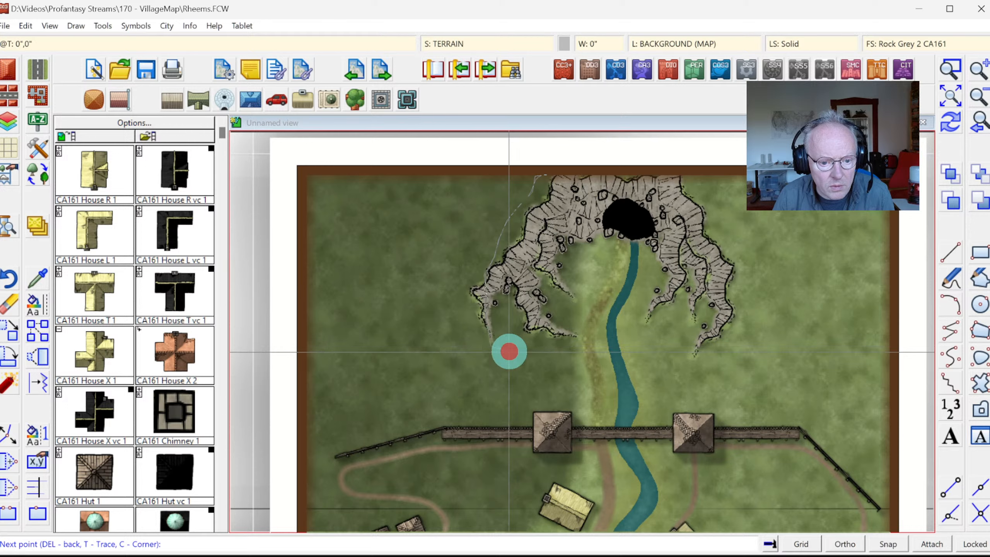
pyautogui.click(533, 360)
pyautogui.click(568, 323)
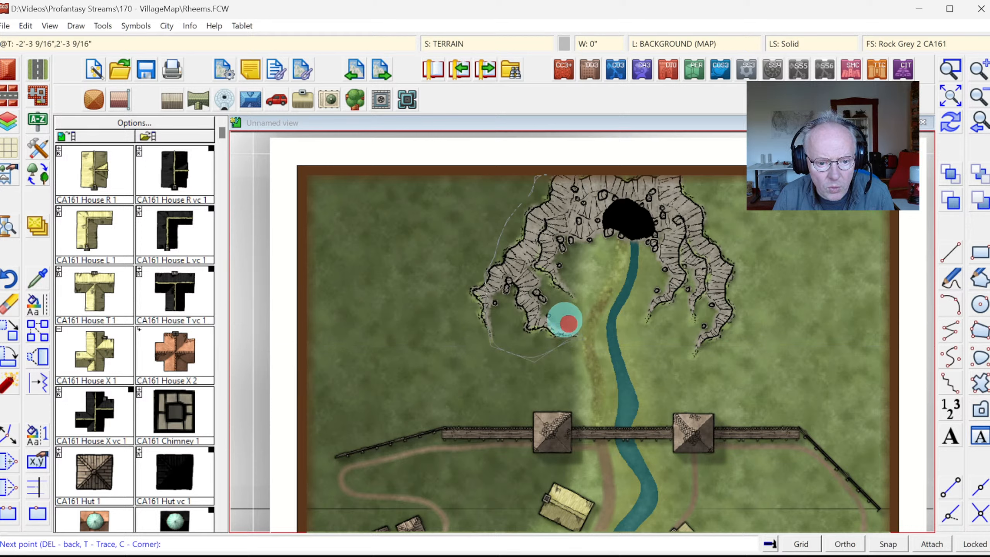
pyautogui.click(561, 303)
pyautogui.click(553, 274)
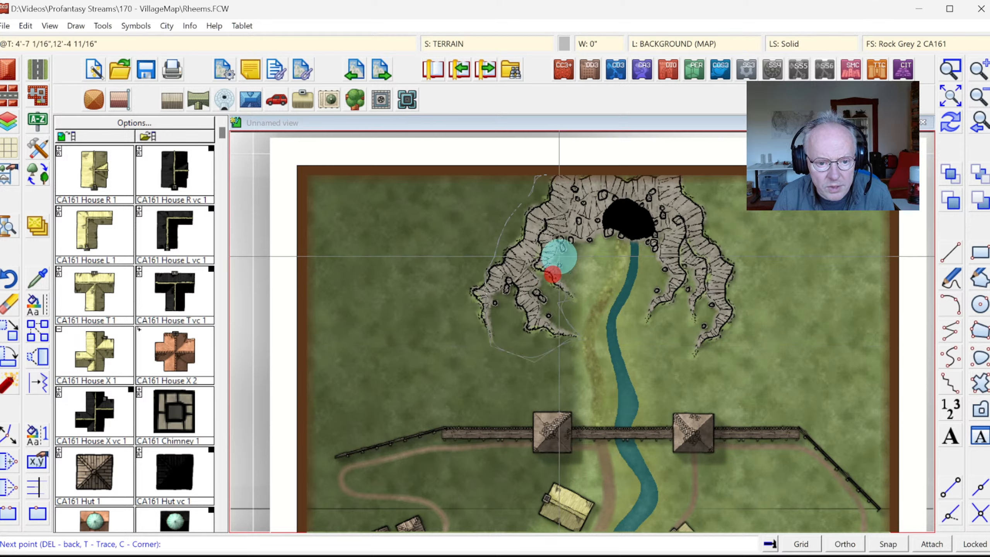
pyautogui.click(575, 249)
pyautogui.click(579, 223)
pyautogui.click(617, 180)
pyautogui.click(611, 160)
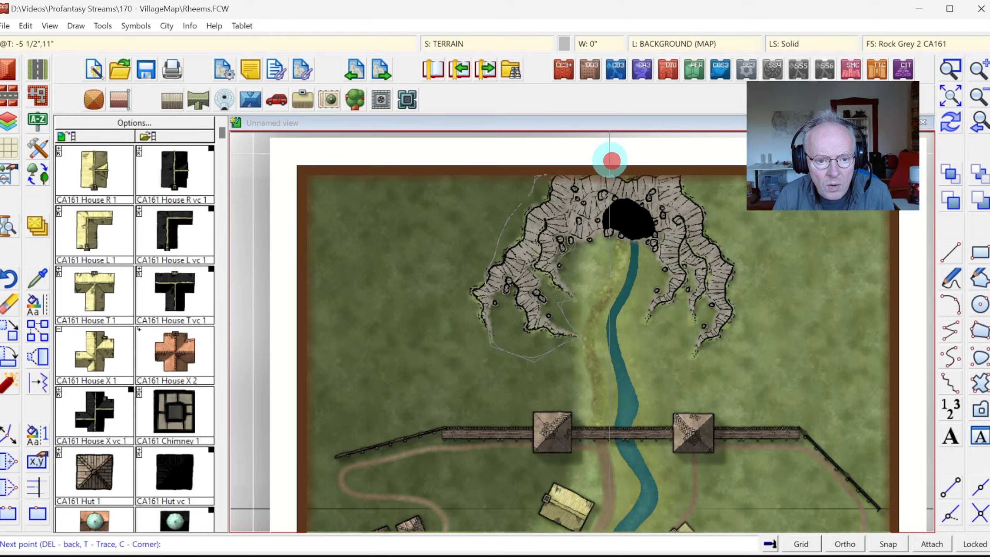
pyautogui.rightClick(612, 161)
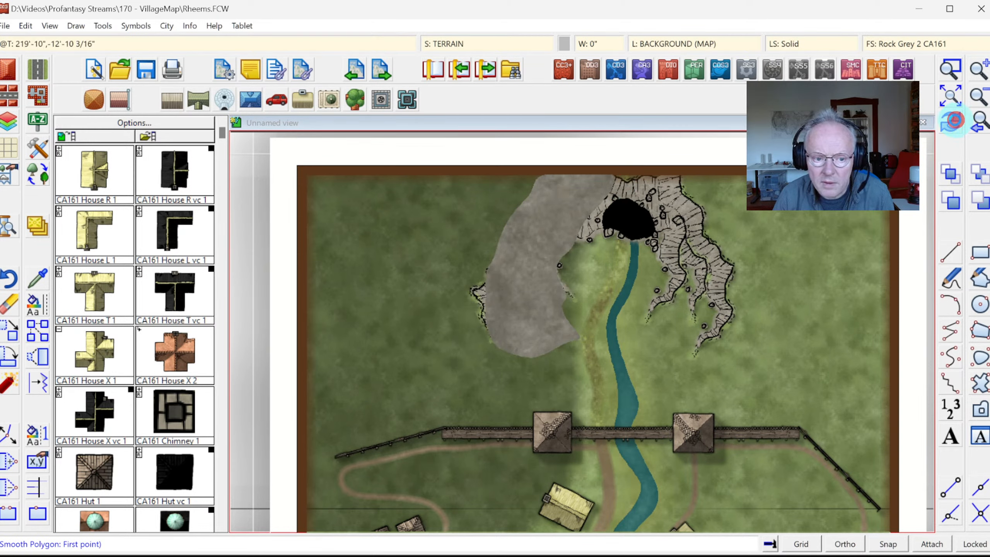
pyautogui.click(952, 121)
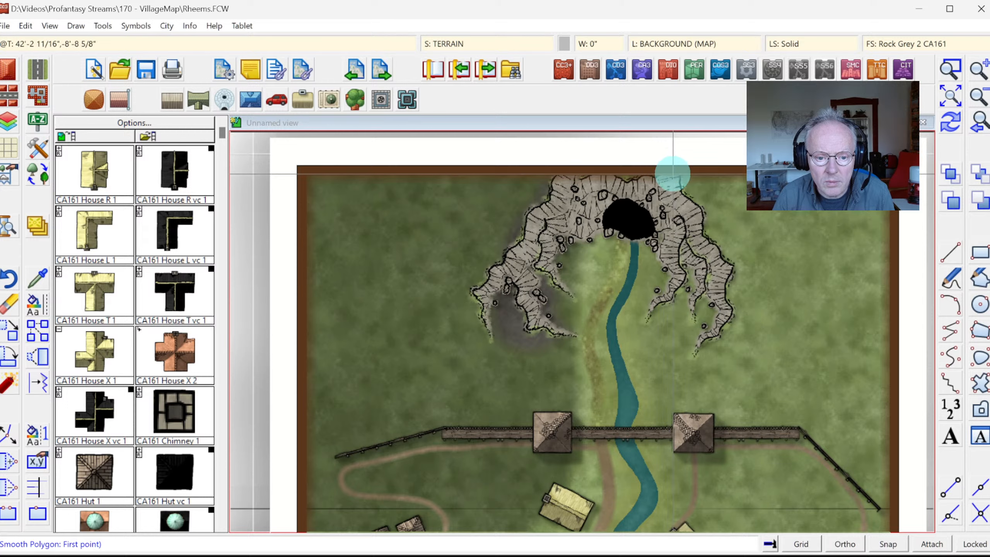
# Step: Draw a second Terrain, Stone polygon under the eastern cliff arms, starting and ending at the north edge, and redraw the map
pyautogui.click(650, 167)
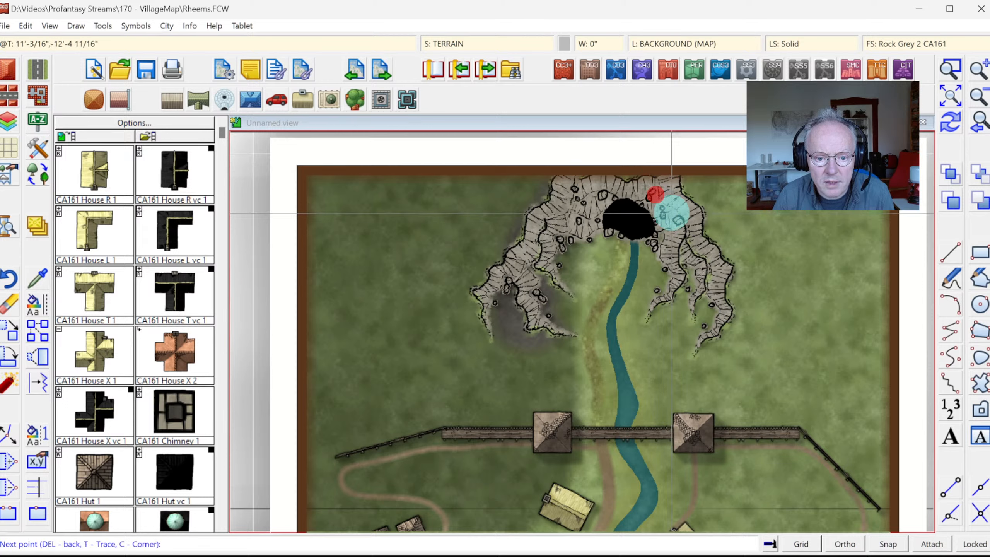
pyautogui.click(677, 242)
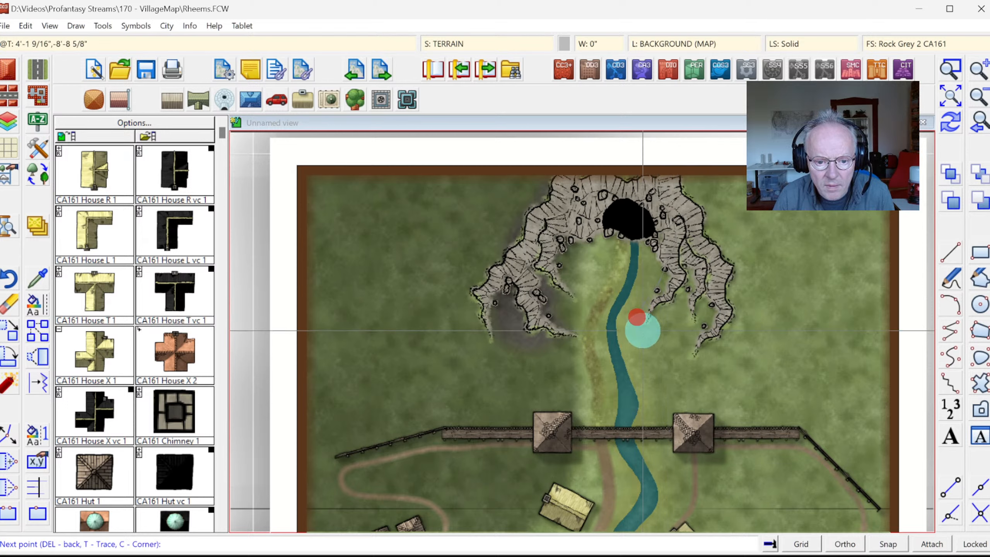
pyautogui.click(680, 319)
pyautogui.click(696, 357)
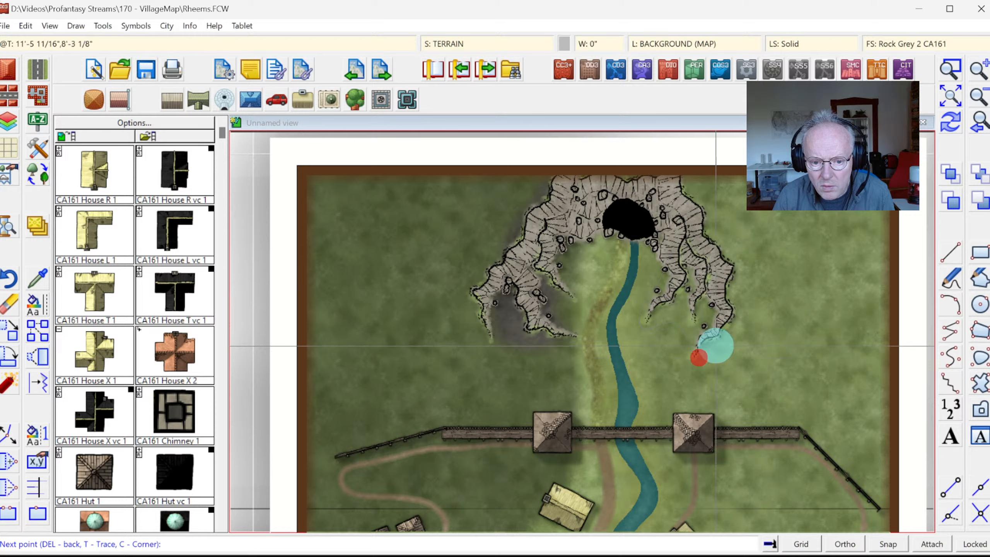
pyautogui.click(721, 334)
pyautogui.click(686, 213)
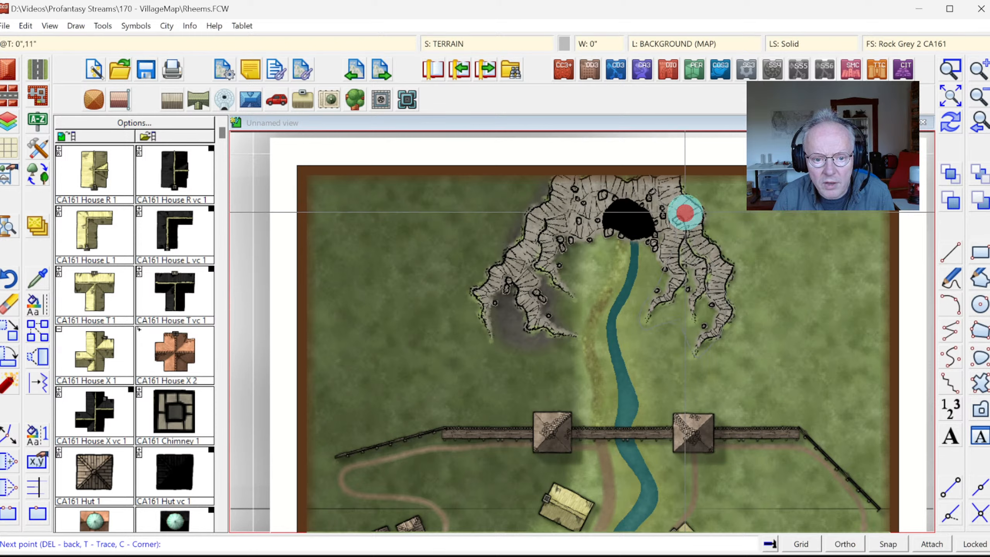
pyautogui.click(667, 190)
pyautogui.click(670, 159)
pyautogui.rightClick(671, 159)
pyautogui.rightClick(742, 173)
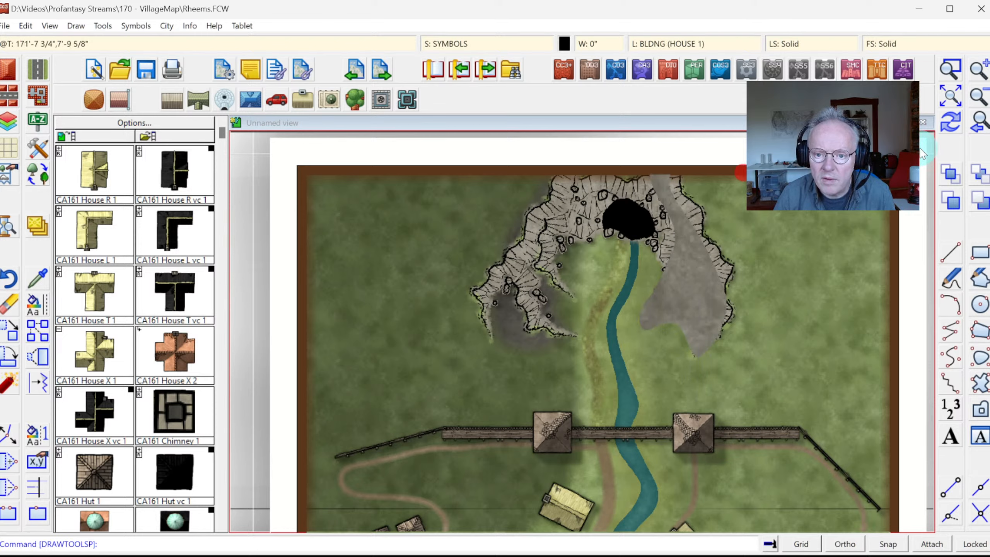
pyautogui.click(953, 132)
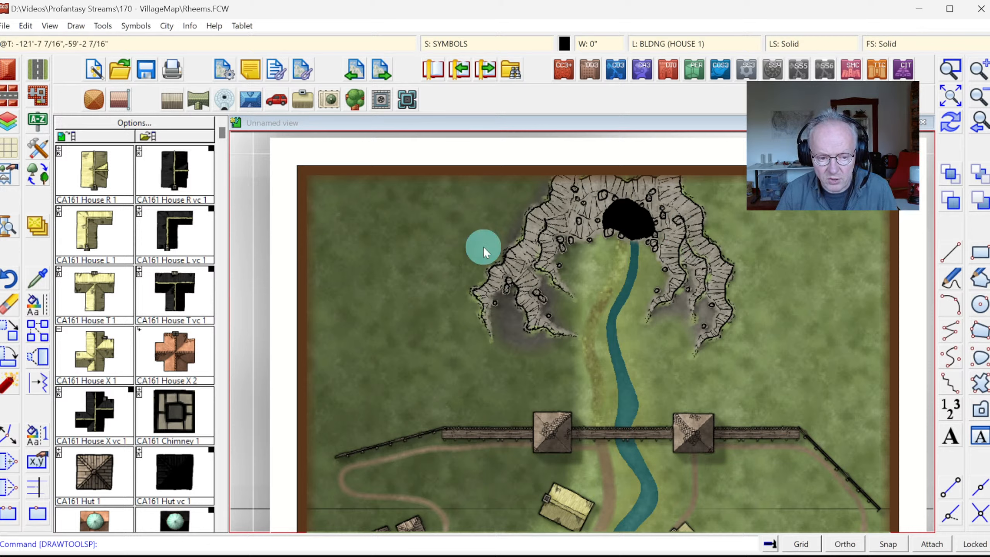
# Step: Draw a Terrain, Contour Darker polygon over the western cliff arms, extending from the north edge around their tips to the cave mouth
pyautogui.click(42, 153)
pyautogui.moveTo(669, 340)
pyautogui.mouseDown()
pyautogui.moveTo(670, 374)
pyautogui.moveTo(707, 277)
pyautogui.moveTo(646, 239)
pyautogui.moveTo(641, 166)
pyautogui.moveTo(664, 322)
pyautogui.mouseUp()
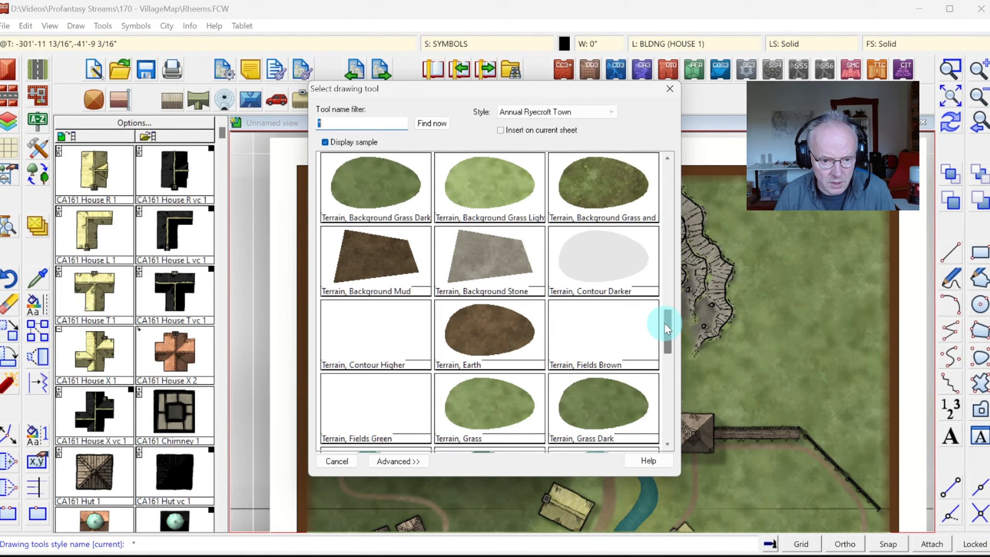
pyautogui.click(603, 269)
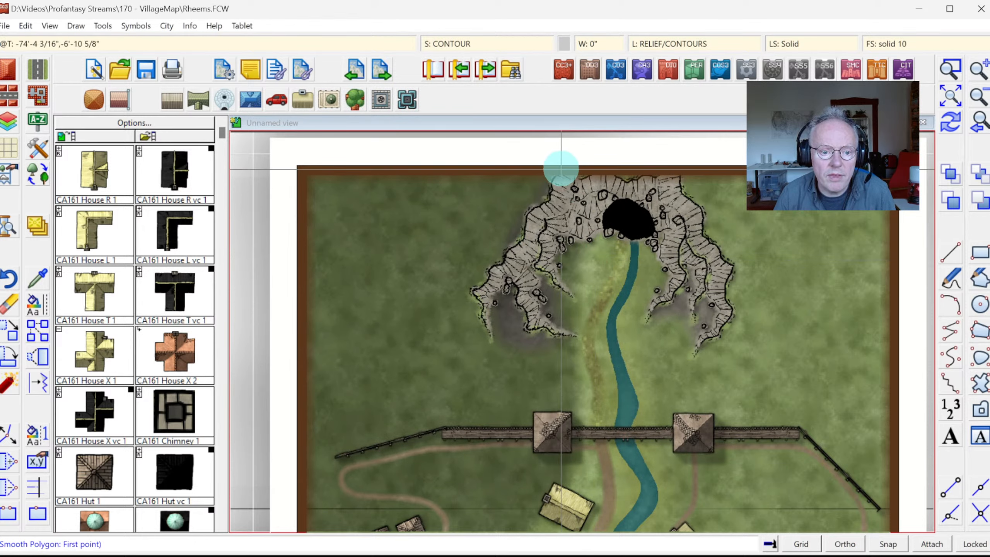
pyautogui.click(560, 168)
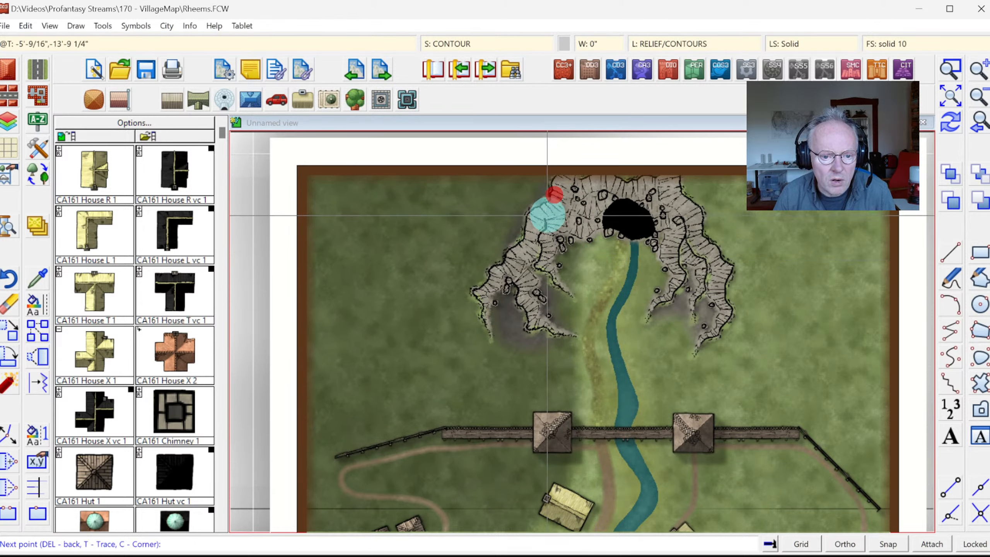
pyautogui.click(542, 222)
pyautogui.click(506, 259)
pyautogui.click(485, 276)
pyautogui.click(478, 325)
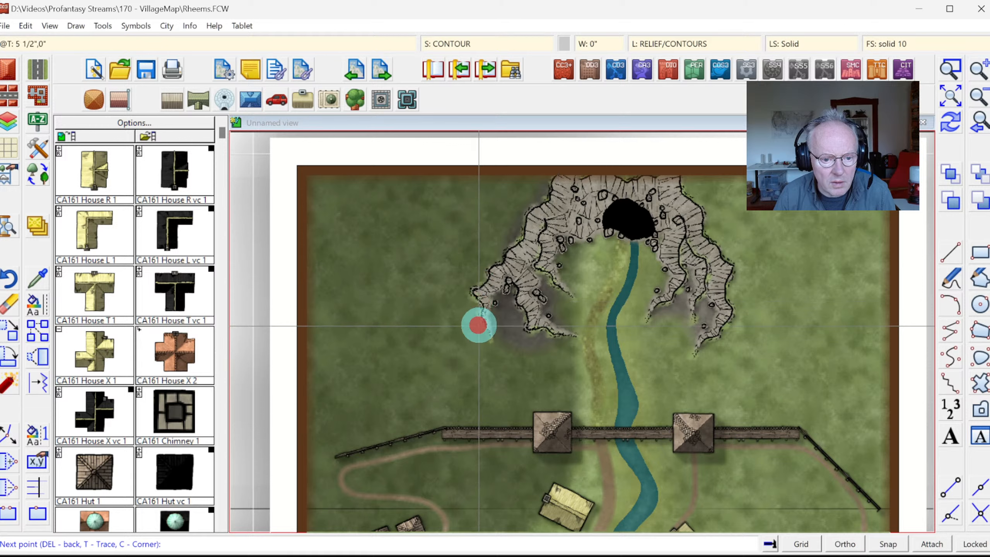
pyautogui.click(517, 344)
pyautogui.click(571, 337)
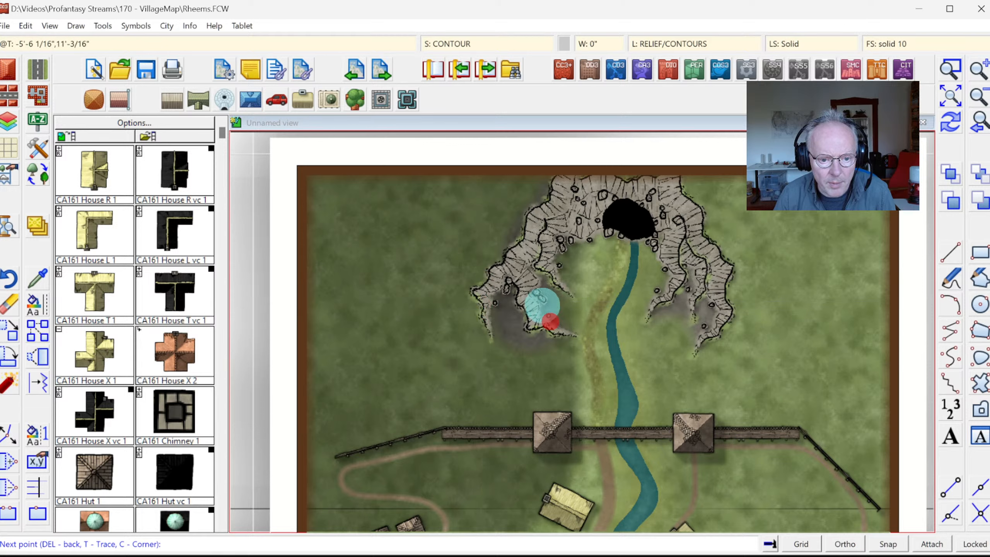
pyautogui.click(540, 293)
pyautogui.click(599, 206)
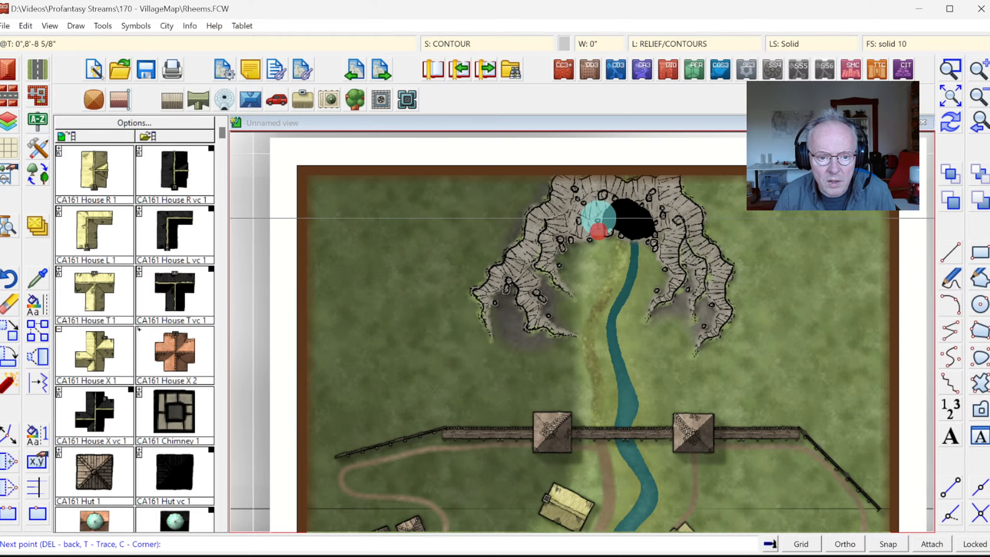
pyautogui.click(616, 191)
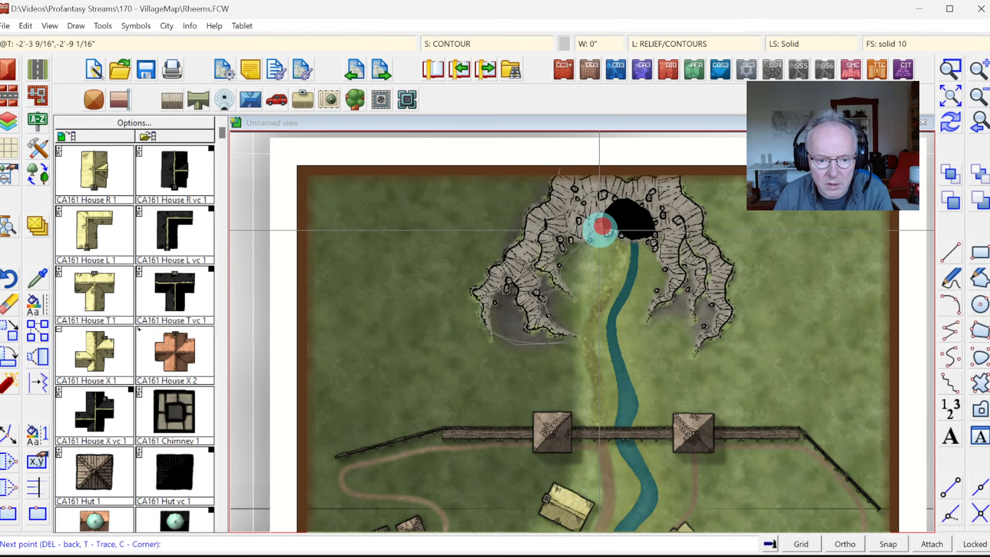
pyautogui.click(614, 236)
pyautogui.click(636, 239)
pyautogui.click(641, 224)
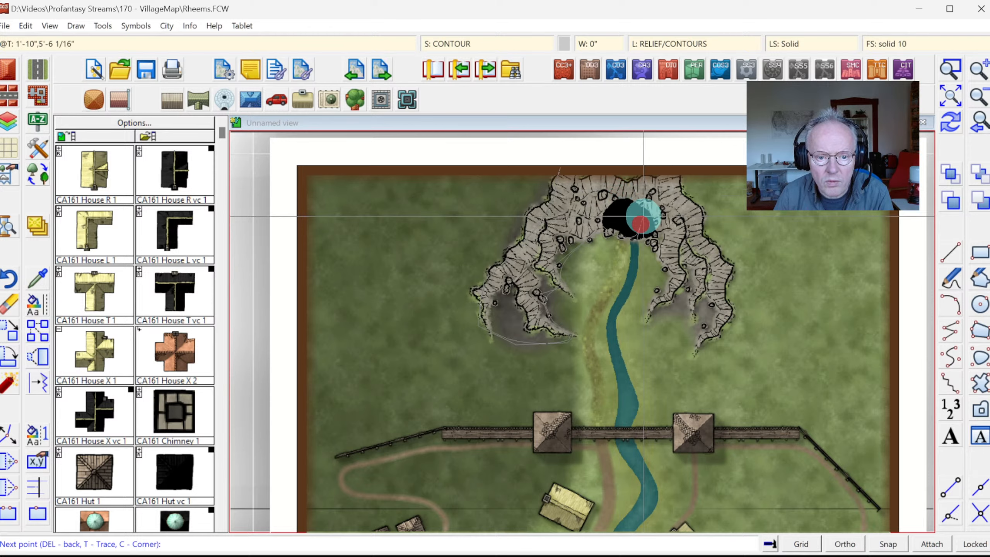
pyautogui.rightClick(576, 156)
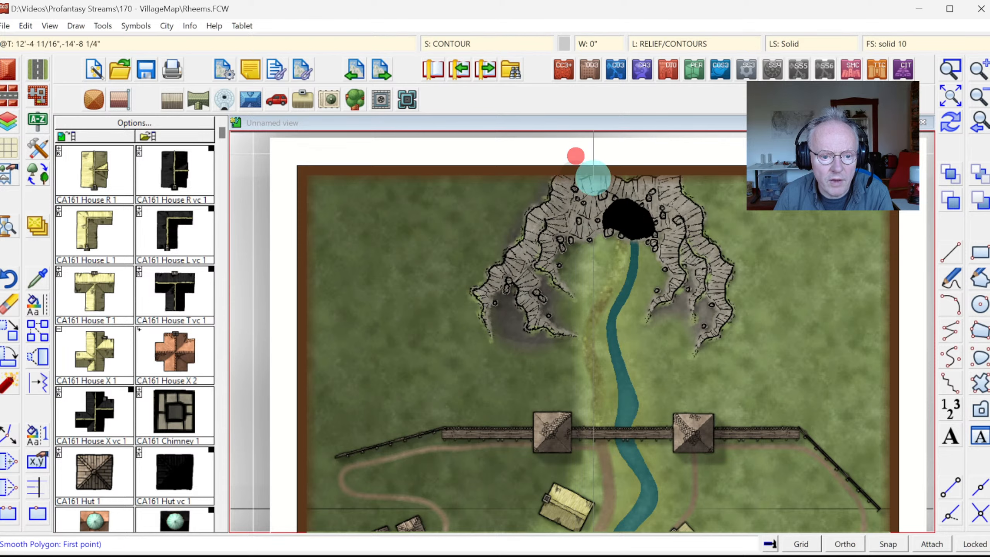
pyautogui.rightClick(639, 191)
pyautogui.click(951, 128)
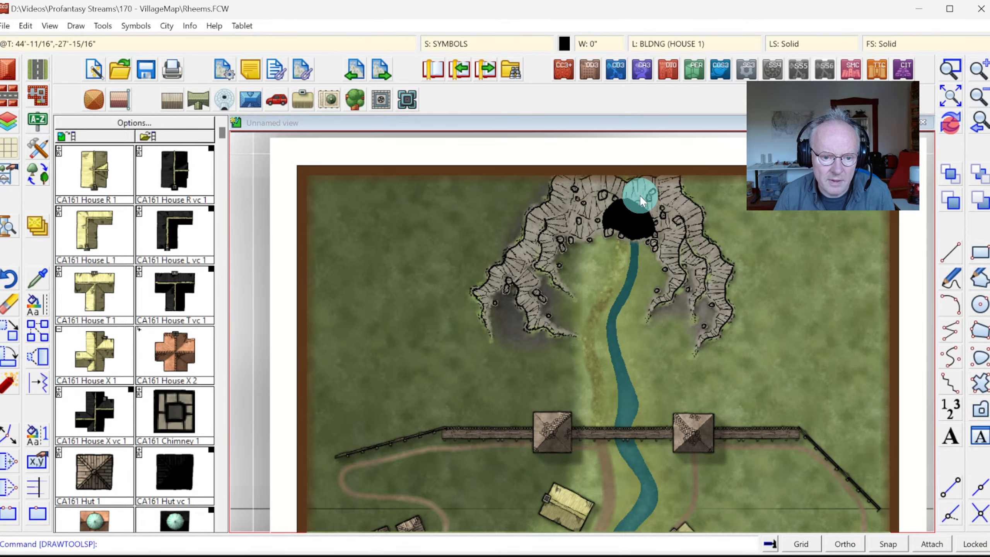
# Step: Move the CONTOUR sheet down the sheet order to sit between SYMBOLS LOW and CAVE ENTRANCE, and apply the change
pyautogui.click(483, 41)
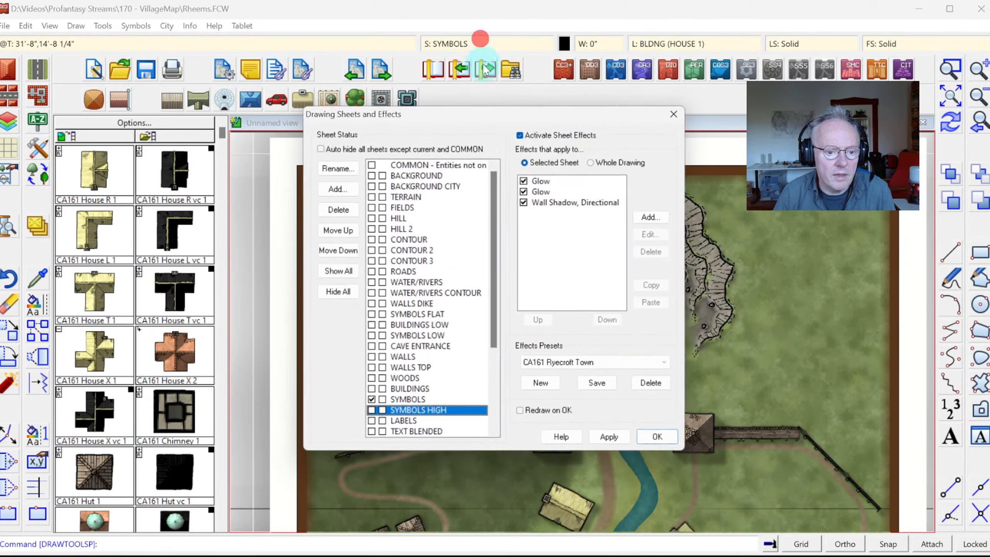
pyautogui.click(410, 240)
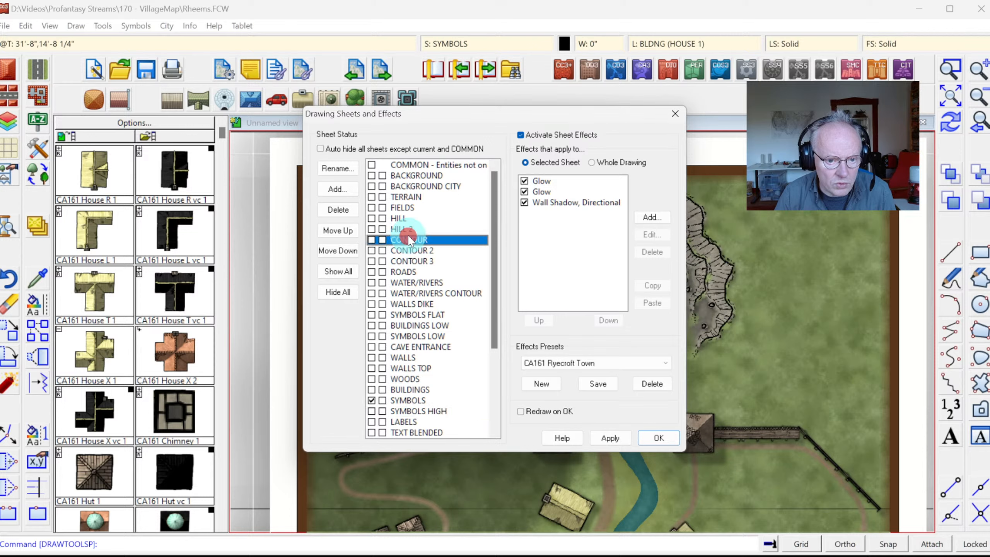
pyautogui.click(338, 250)
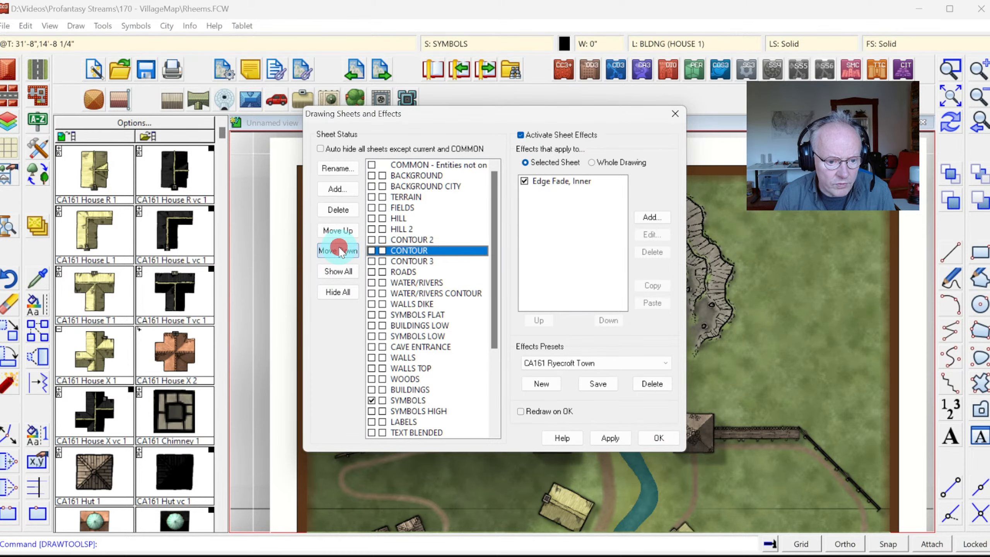
pyautogui.click(339, 251)
pyautogui.click(339, 251)
pyautogui.click(339, 251)
pyautogui.click(338, 251)
pyautogui.click(338, 251)
pyautogui.click(339, 251)
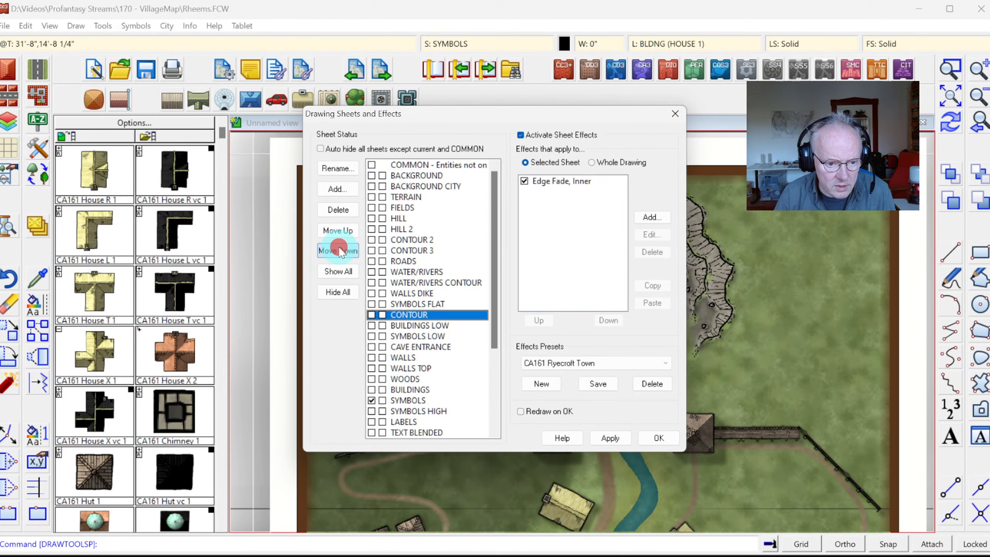
pyautogui.click(339, 251)
pyautogui.click(338, 251)
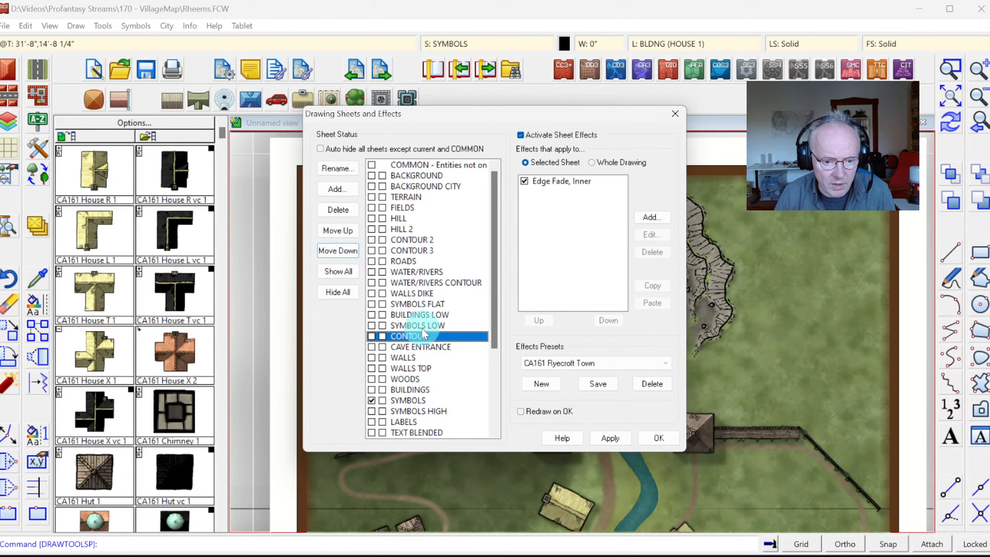
pyautogui.click(660, 440)
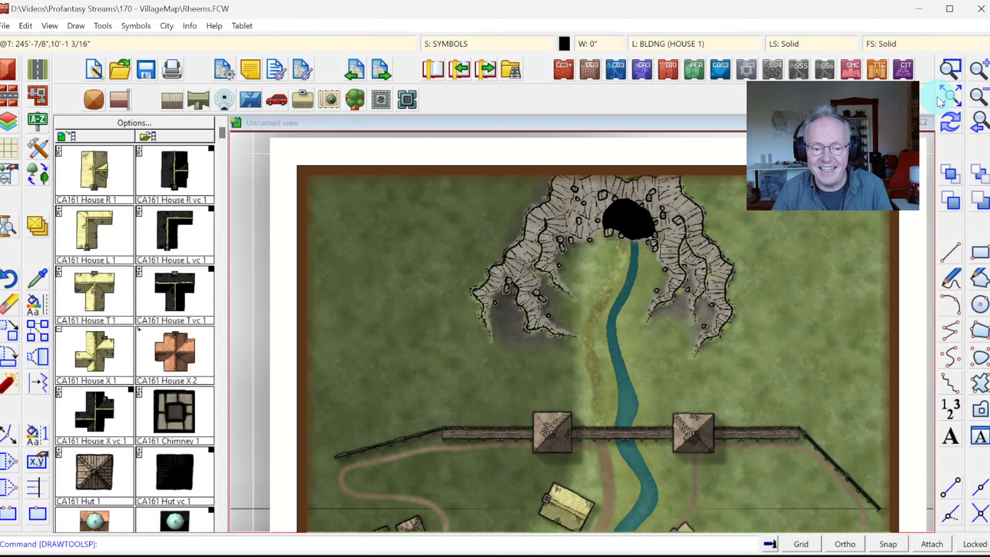
# Step: Find the tree symbols in the symbol catalog and make VEGETATION the current layer
pyautogui.click(955, 98)
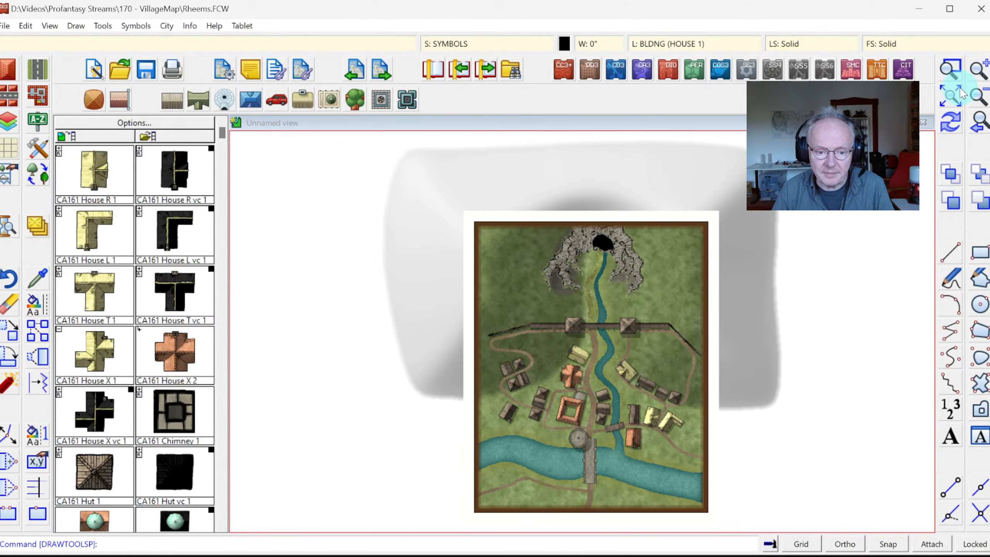
pyautogui.click(950, 65)
pyautogui.click(457, 210)
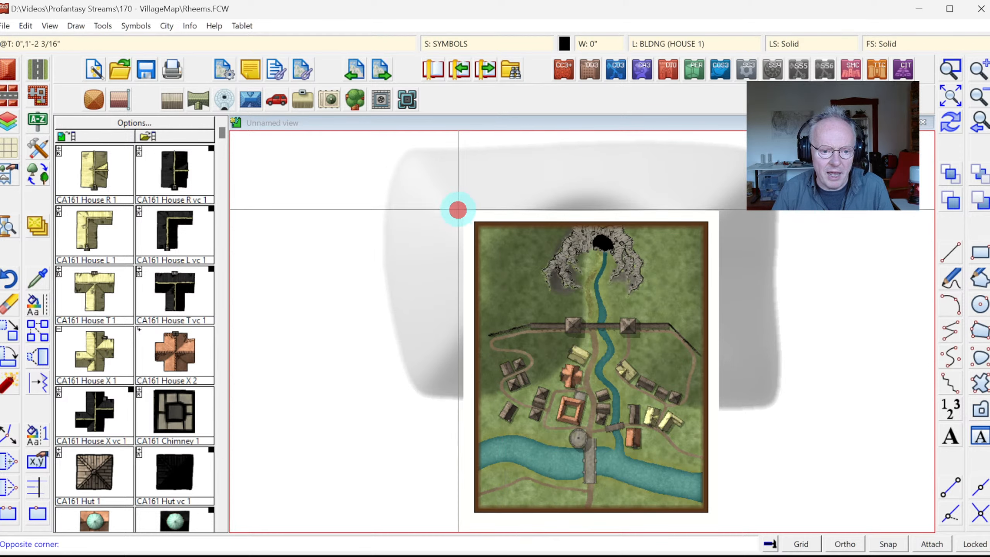
pyautogui.click(749, 389)
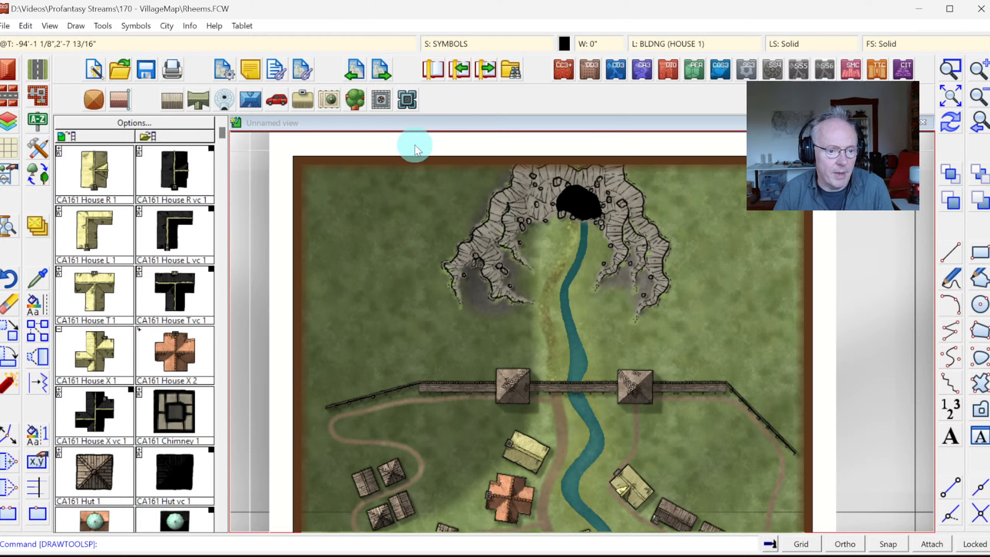
pyautogui.click(222, 199)
pyautogui.click(222, 236)
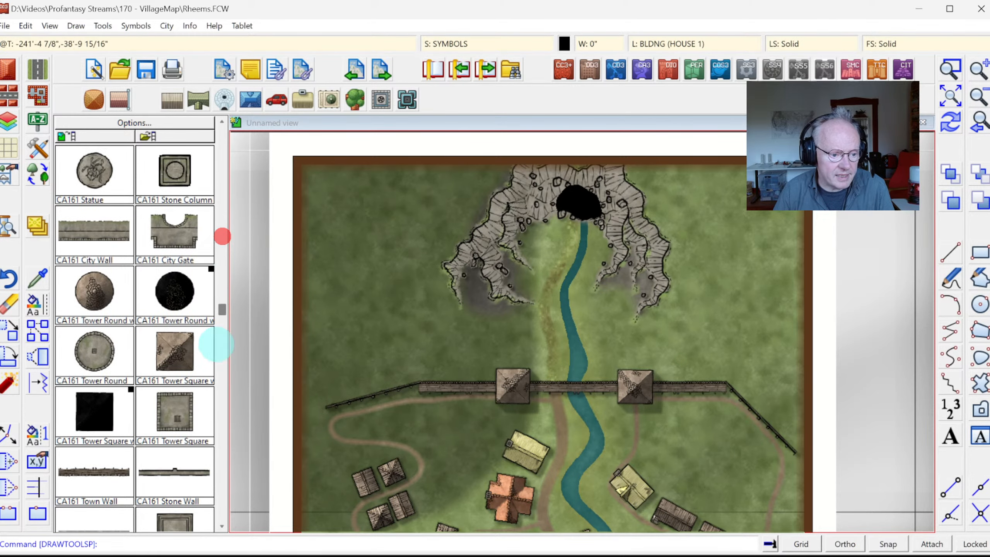
pyautogui.click(221, 420)
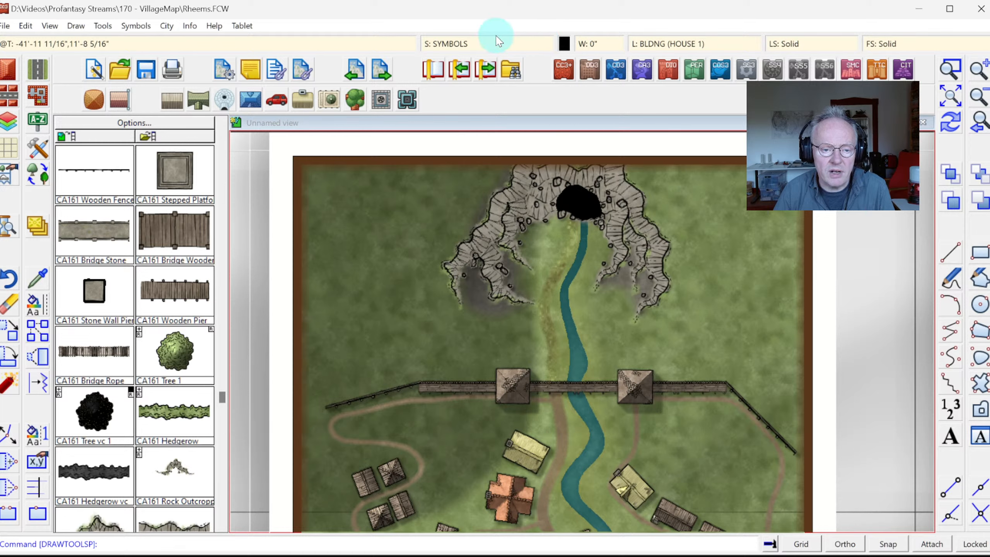
pyautogui.click(659, 44)
pyautogui.scroll(-10, 393, 336)
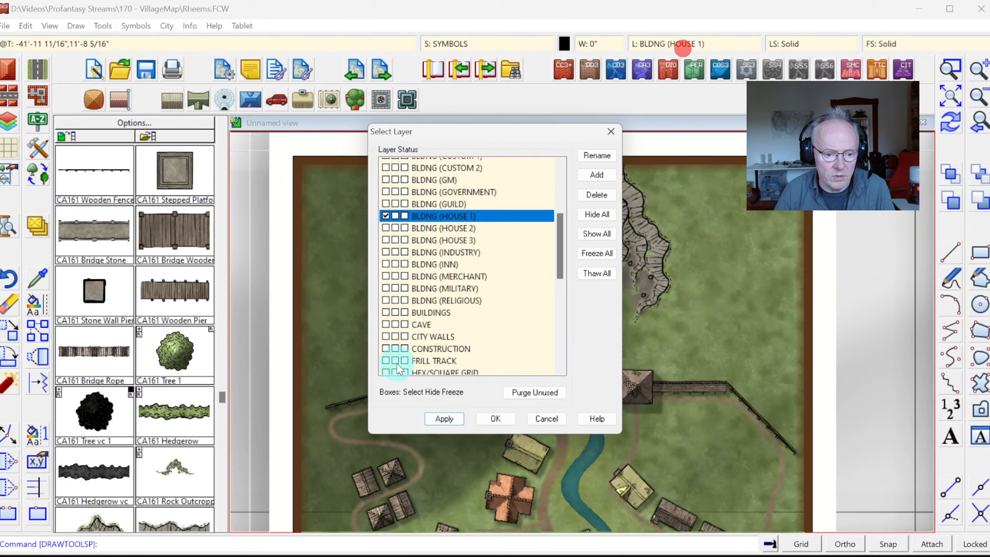
pyautogui.scroll(-4, 398, 299)
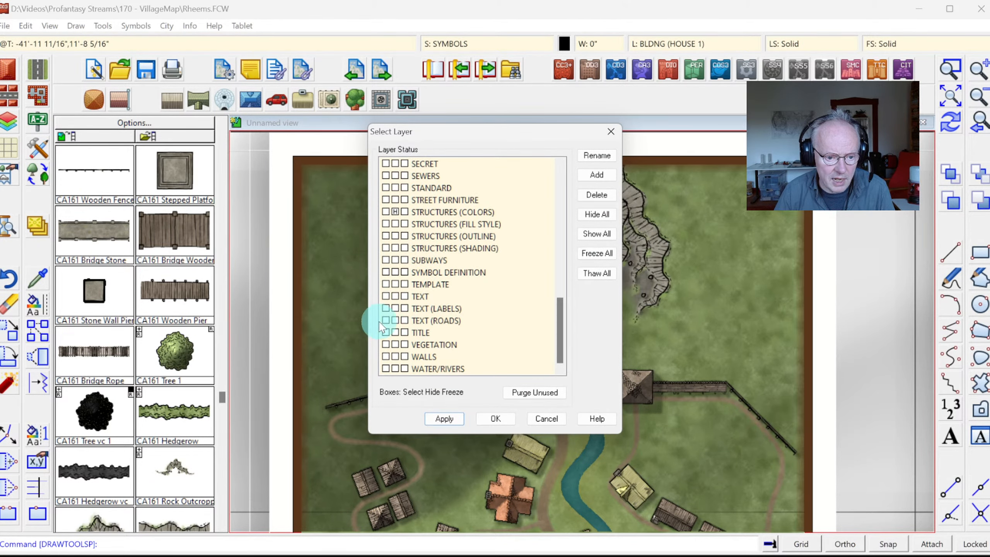
pyautogui.click(386, 344)
pyautogui.click(500, 420)
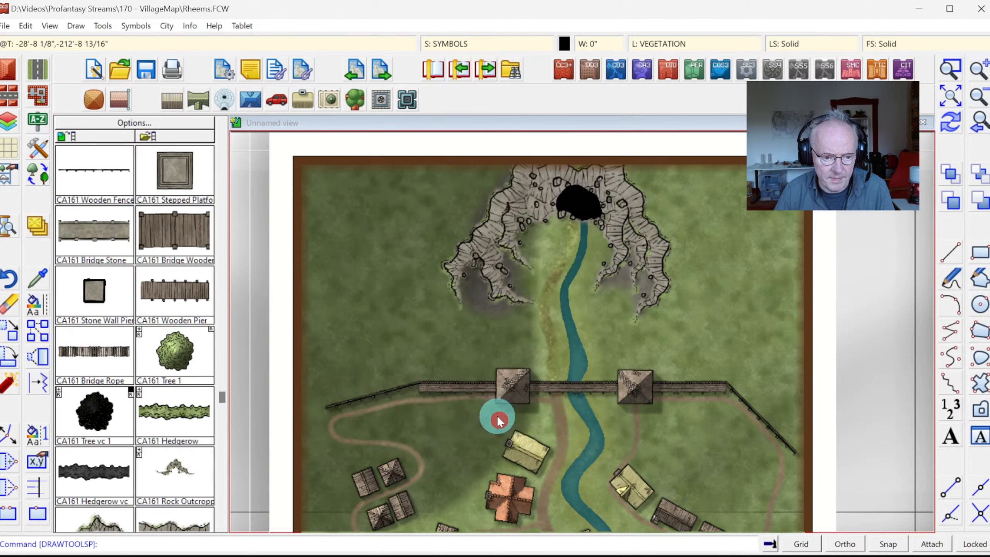
# Step: Set the current color to palette green 83 for the varicolor tree symbol
pyautogui.click(170, 350)
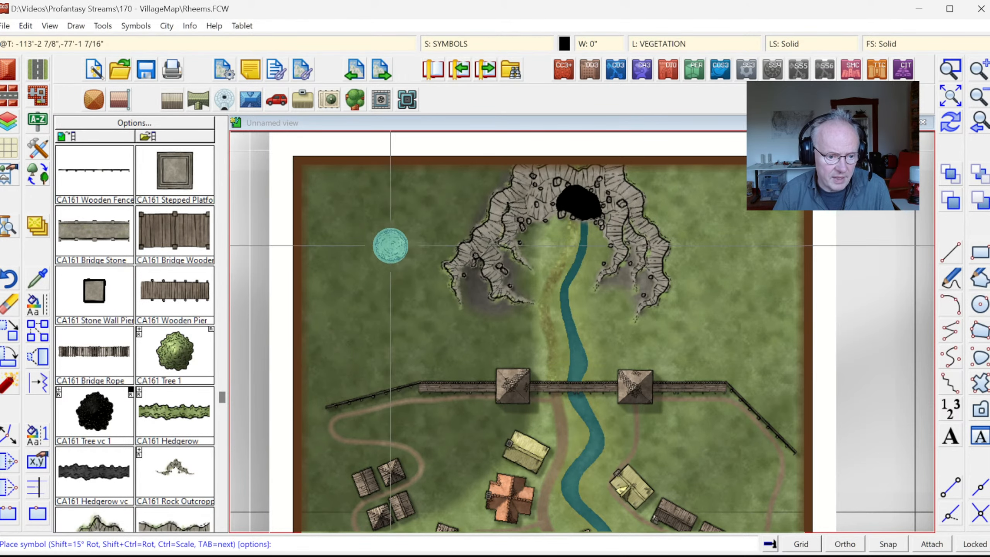
pyautogui.click(564, 45)
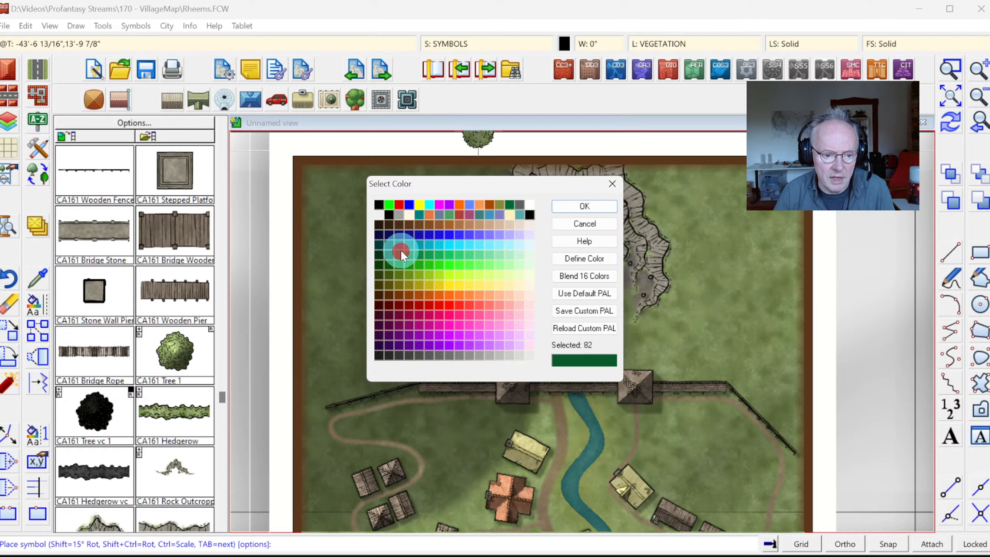
pyautogui.click(584, 206)
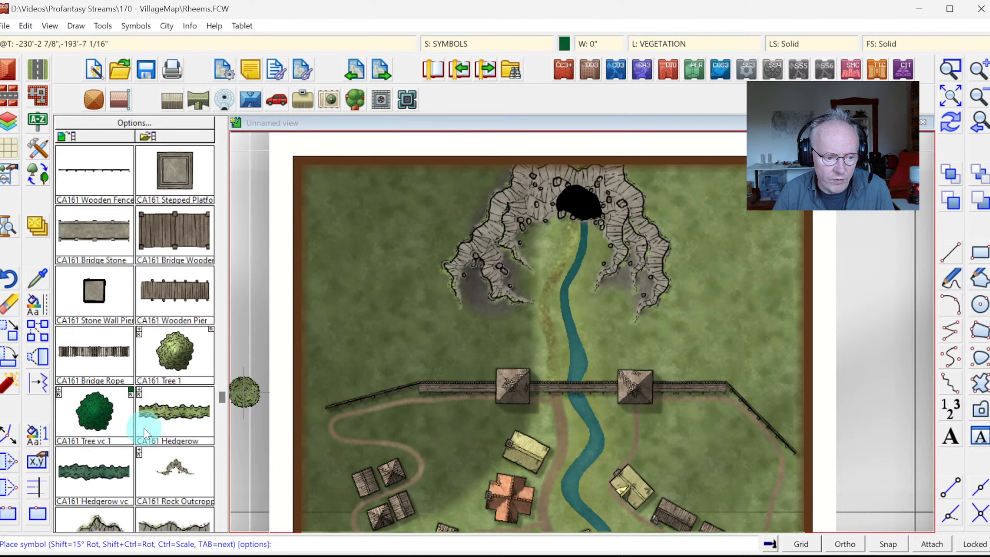
pyautogui.click(564, 44)
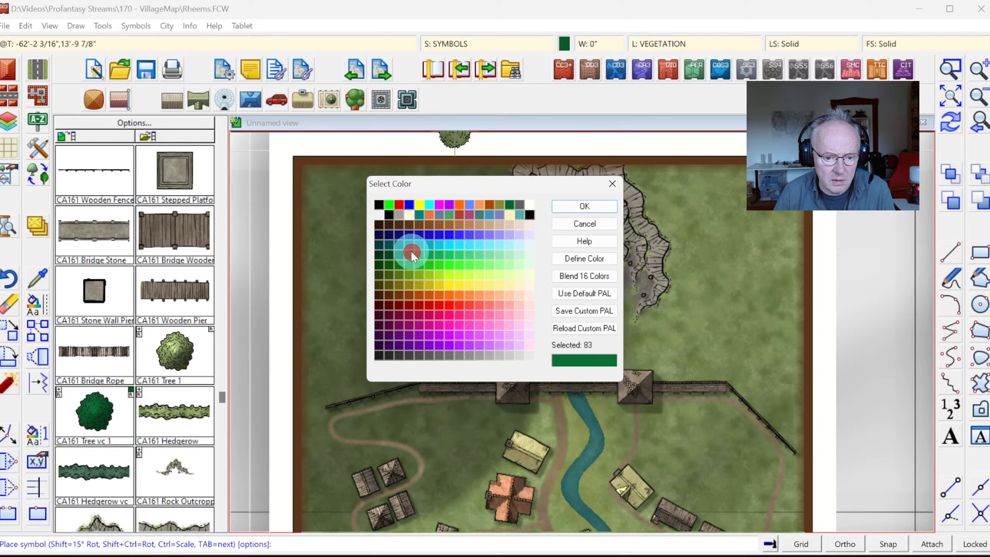
pyautogui.click(585, 206)
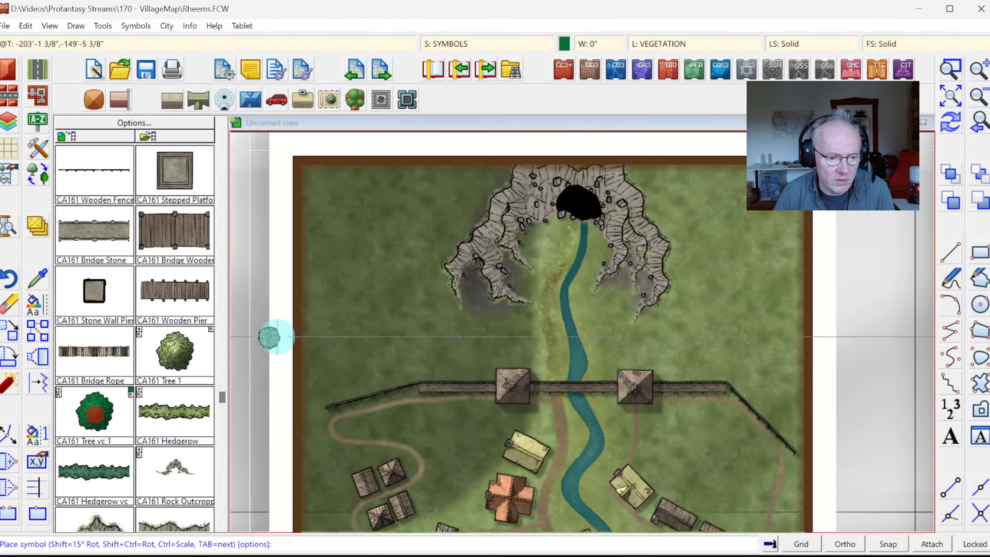
# Step: Place a first cluster of CA161 Tree vc 1 symbols beside the western cliff, starting near the map's north edge
pyautogui.click(438, 220)
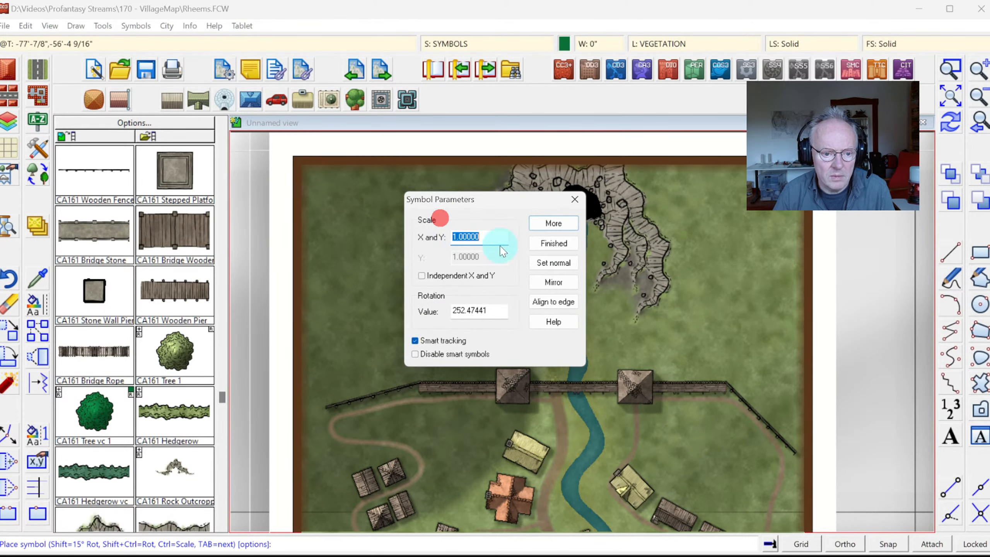
pyautogui.click(541, 224)
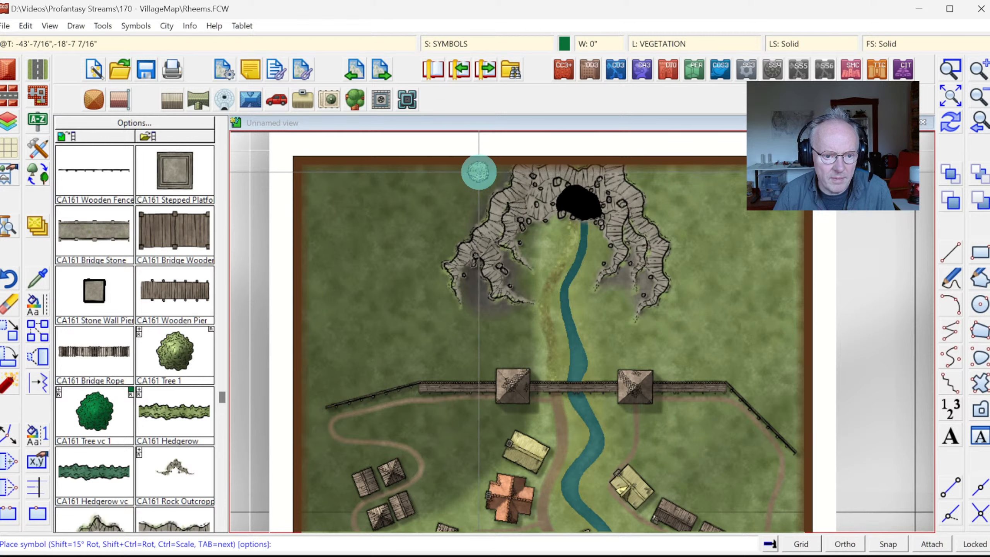
pyautogui.click(479, 172)
pyautogui.click(472, 187)
pyautogui.click(459, 197)
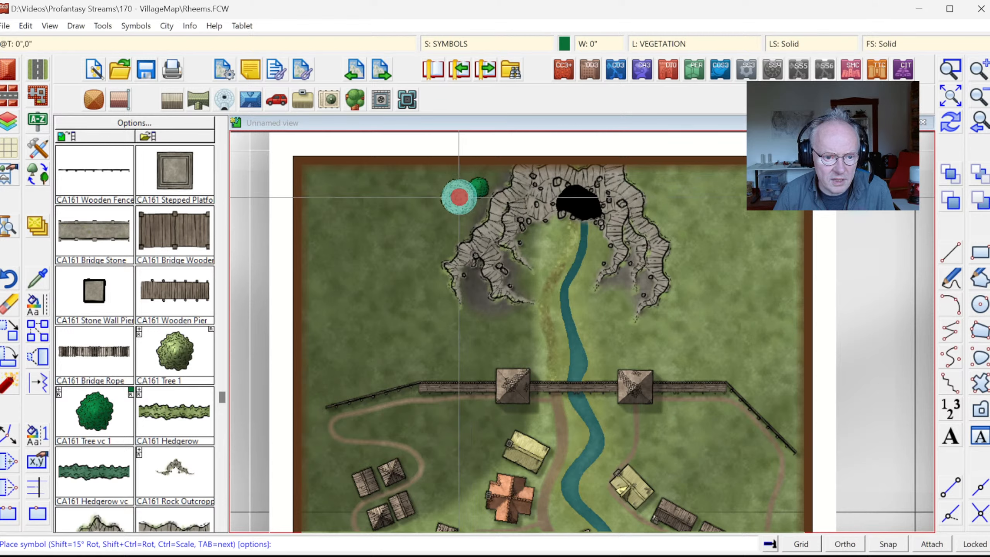
pyautogui.click(470, 199)
pyautogui.click(466, 207)
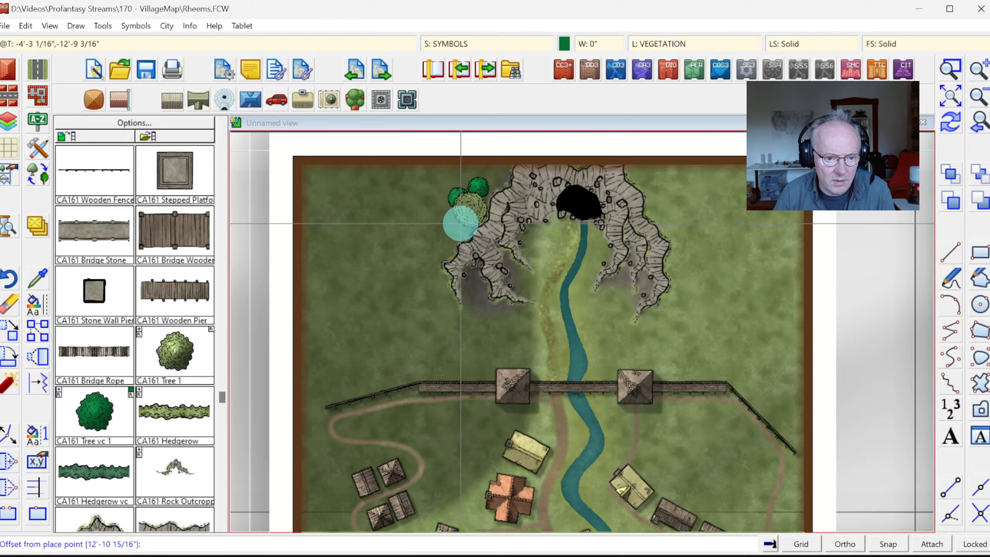
pyautogui.click(463, 222)
# Step: Disable smart symbols and extend the grove with more large green Tree vc 1 symbols westward from the cliff to the map's west edge
pyautogui.rightClick(420, 225)
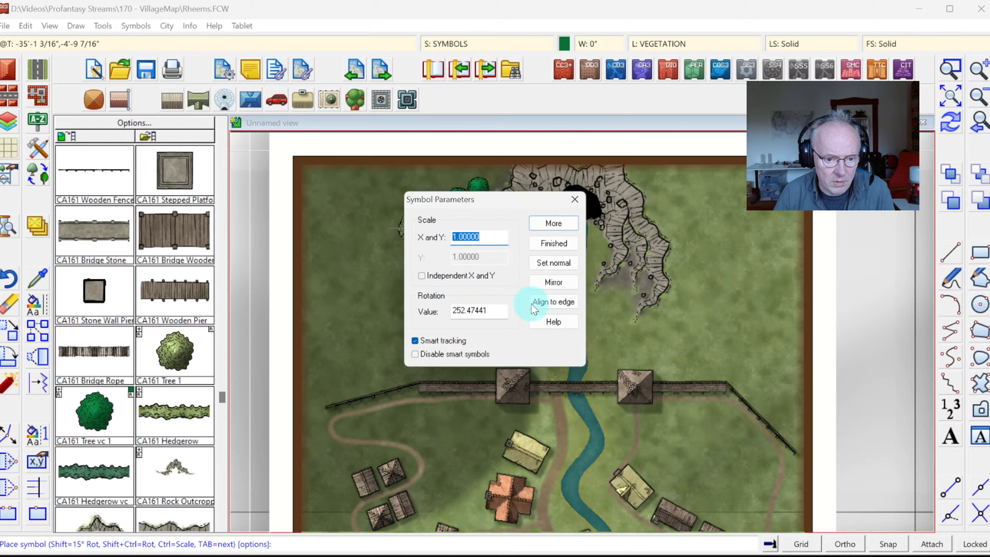
pyautogui.click(545, 225)
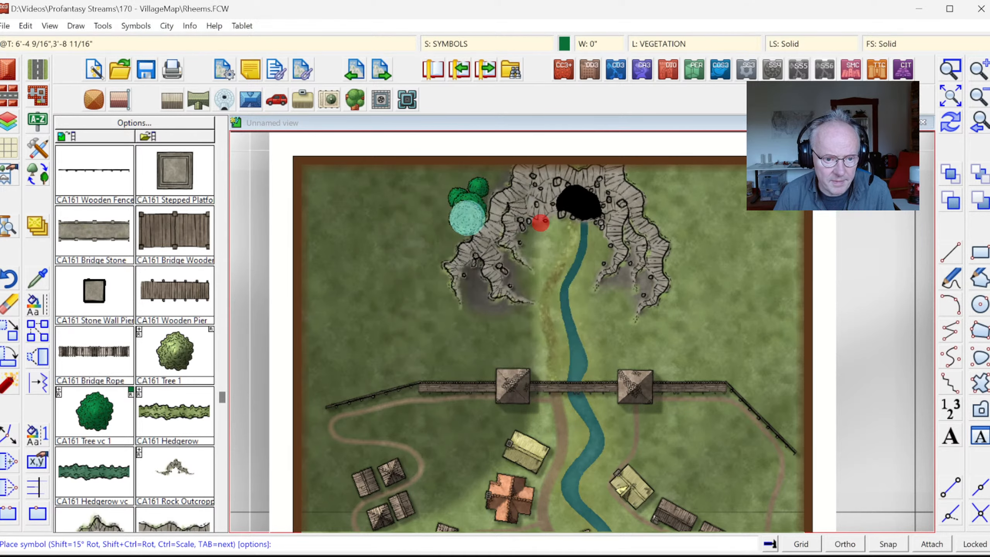
pyautogui.click(436, 243)
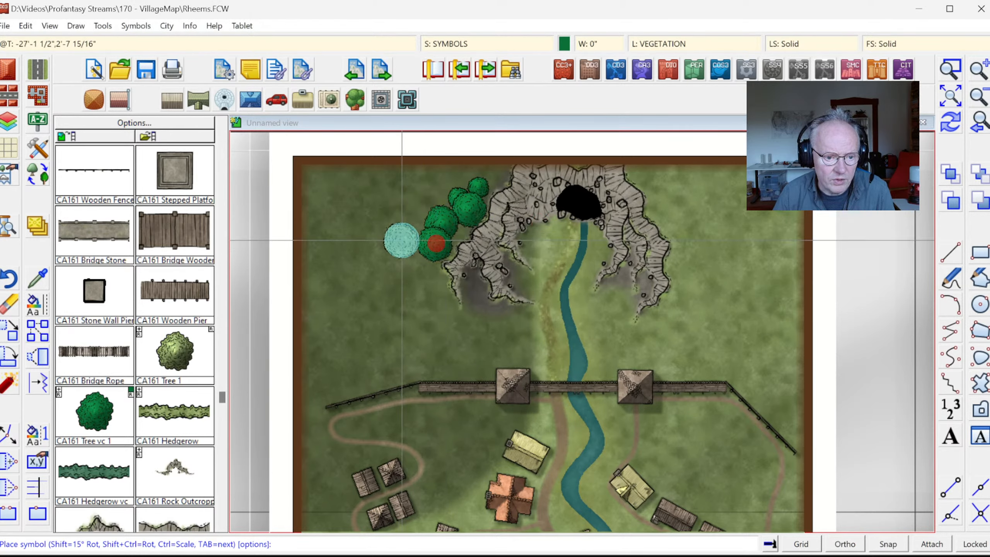
pyautogui.click(394, 193)
pyautogui.click(405, 214)
pyautogui.click(387, 238)
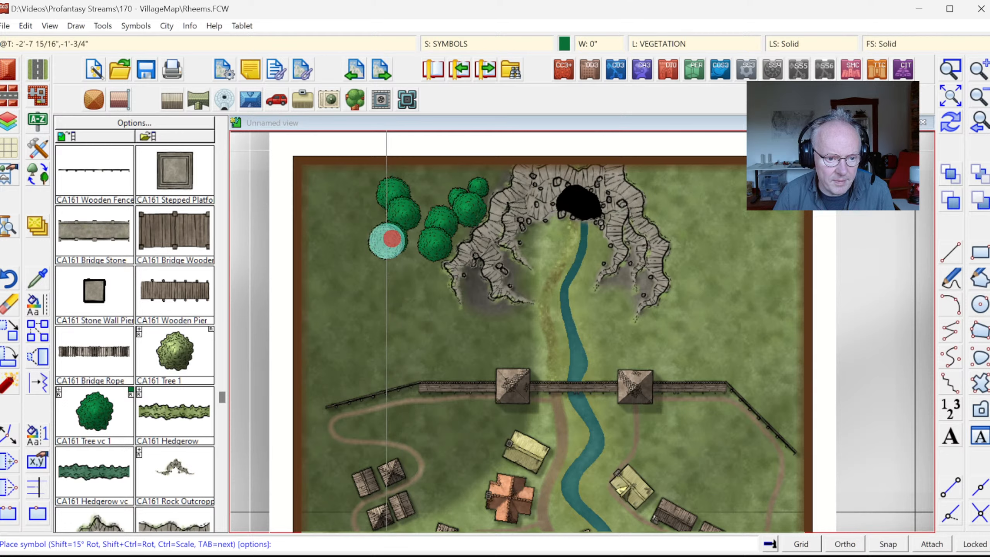
pyautogui.rightClick(354, 283)
pyautogui.click(554, 224)
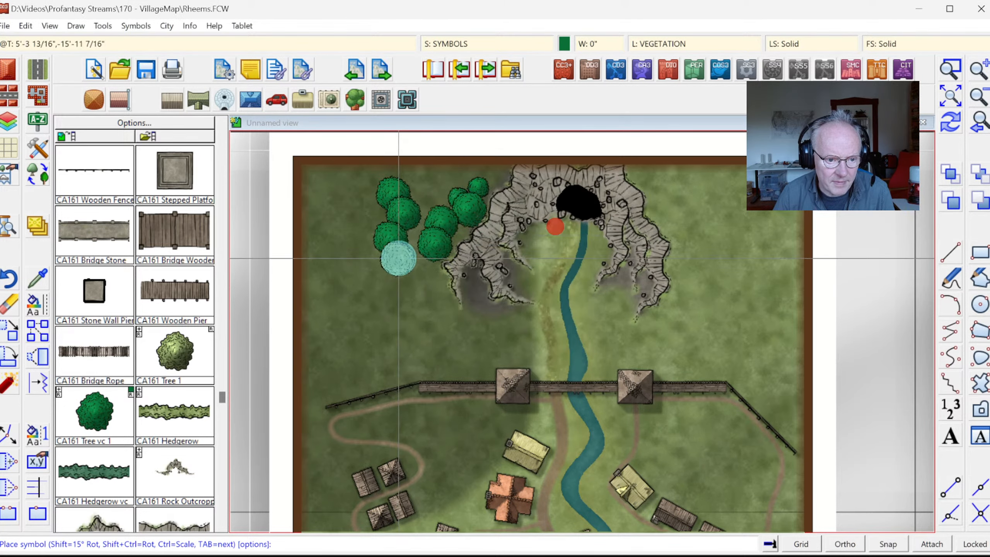
pyautogui.click(384, 271)
pyautogui.click(334, 270)
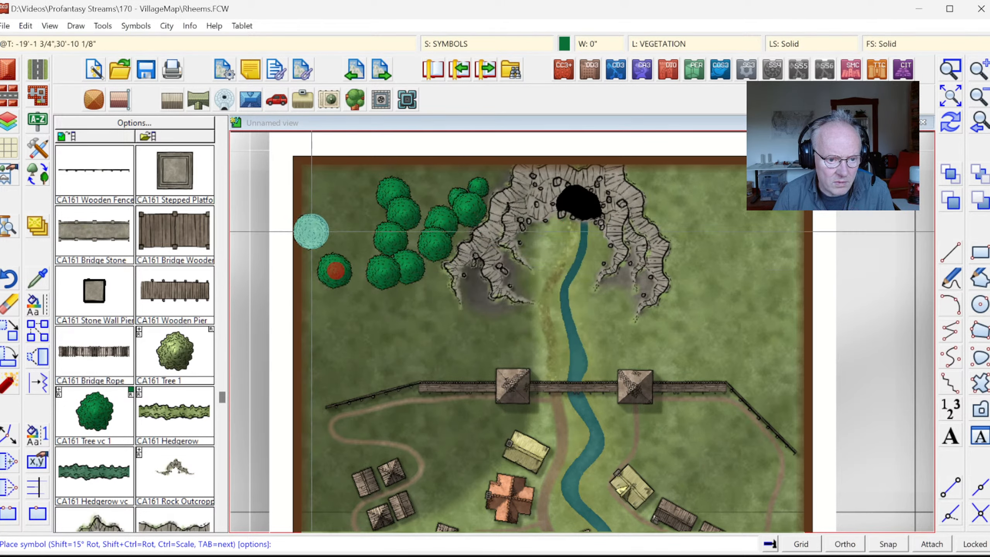
pyautogui.click(316, 224)
pyautogui.click(353, 207)
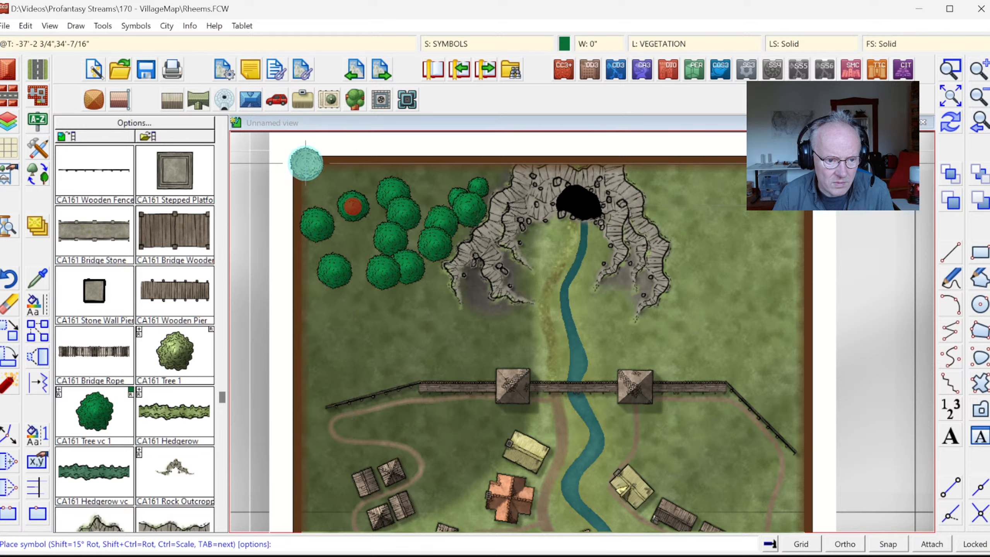
# Step: Add two more large green trees, one in the middle of the western tree group and one in the map's northwest corner
pyautogui.rightClick(340, 182)
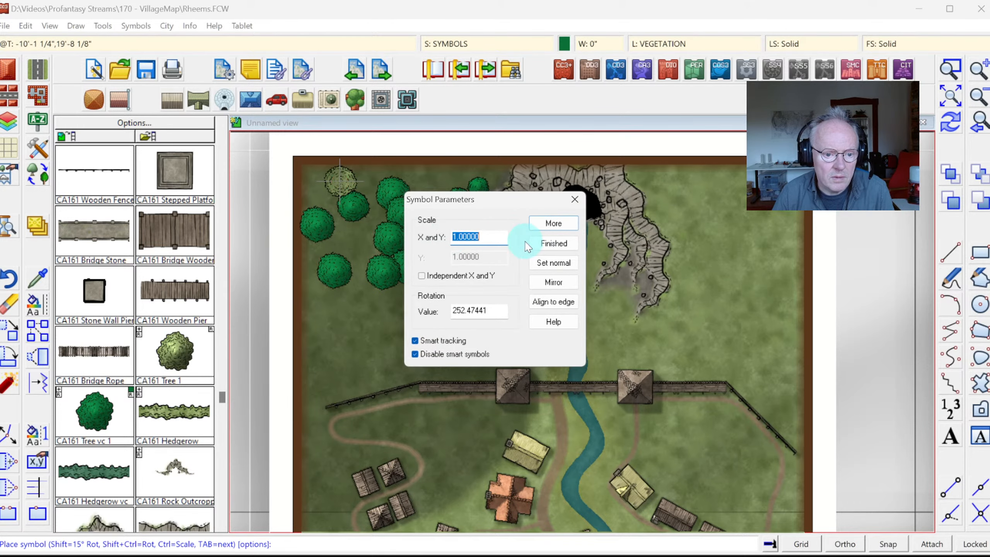
pyautogui.click(551, 229)
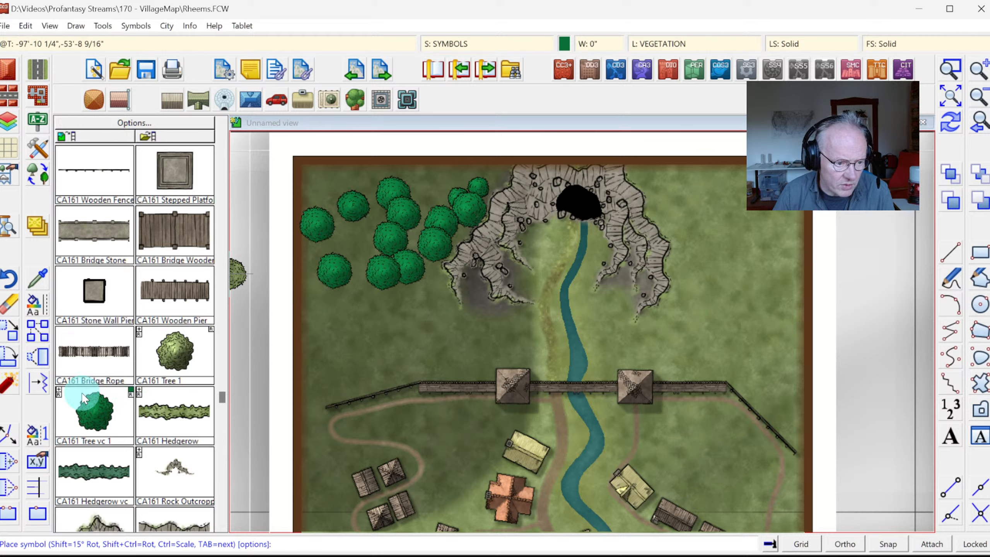
pyautogui.click(352, 237)
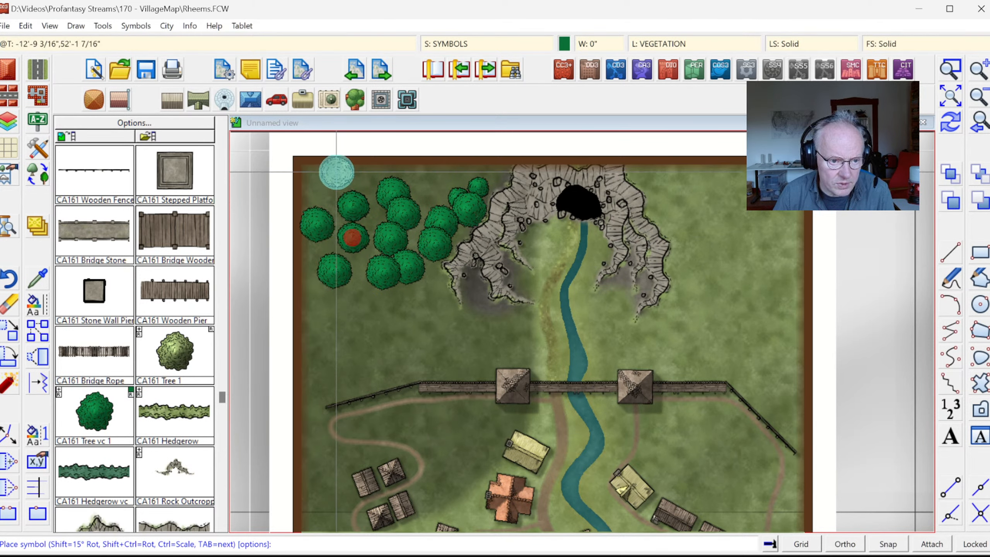
pyautogui.click(330, 177)
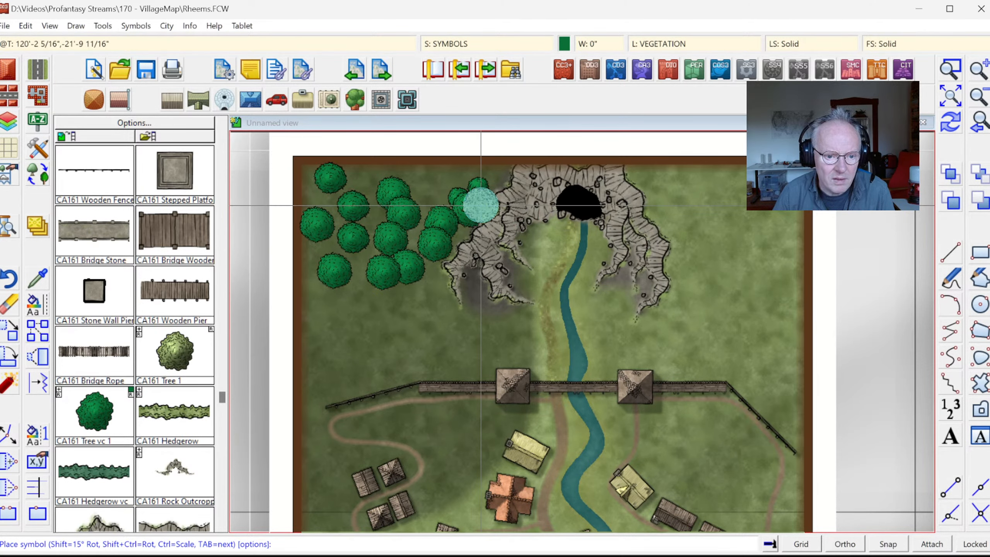
# Step: Fill the gaps and edges of the northwest grove with smaller green trees, some overlapping the map's north and west borders
pyautogui.click(432, 182)
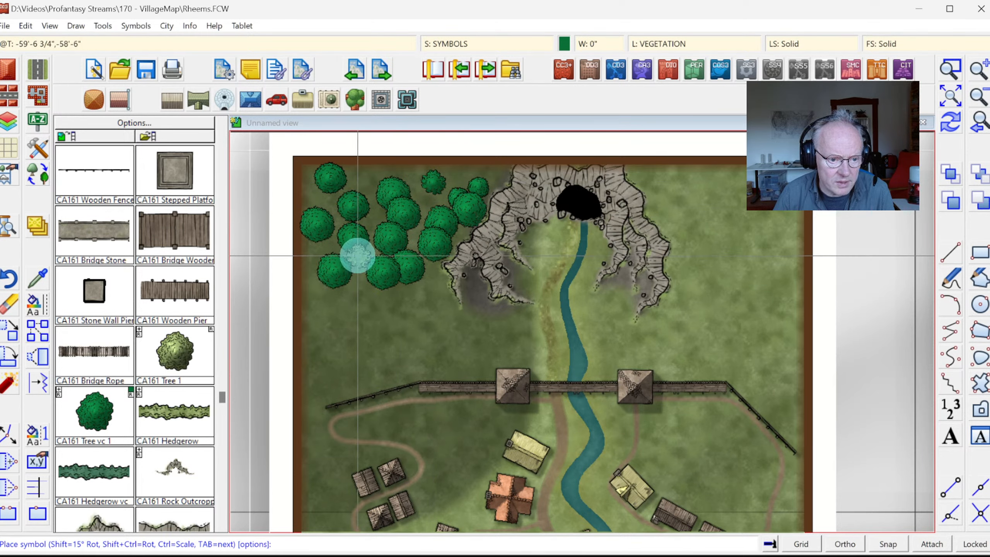
pyautogui.click(310, 259)
pyautogui.click(299, 294)
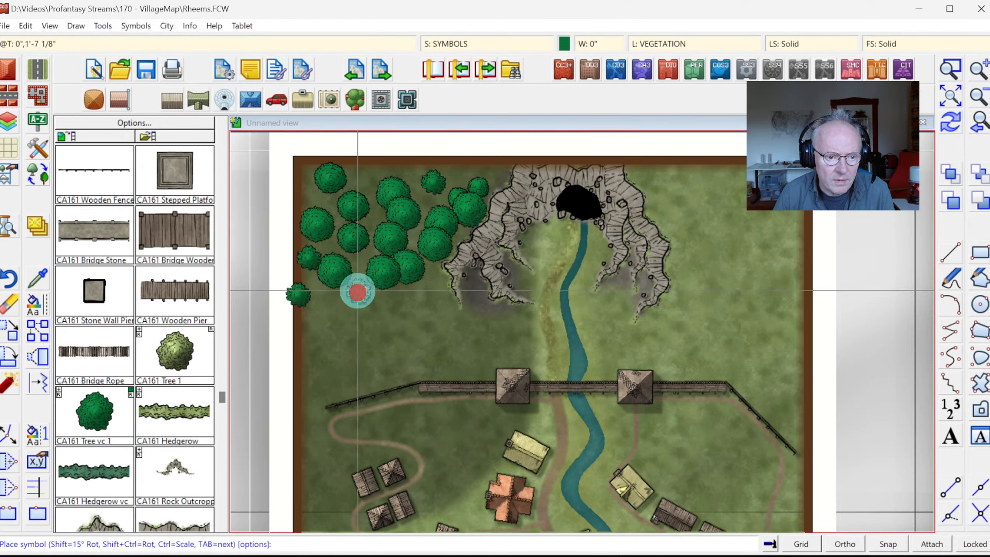
pyautogui.click(358, 293)
pyautogui.click(368, 185)
pyautogui.click(374, 219)
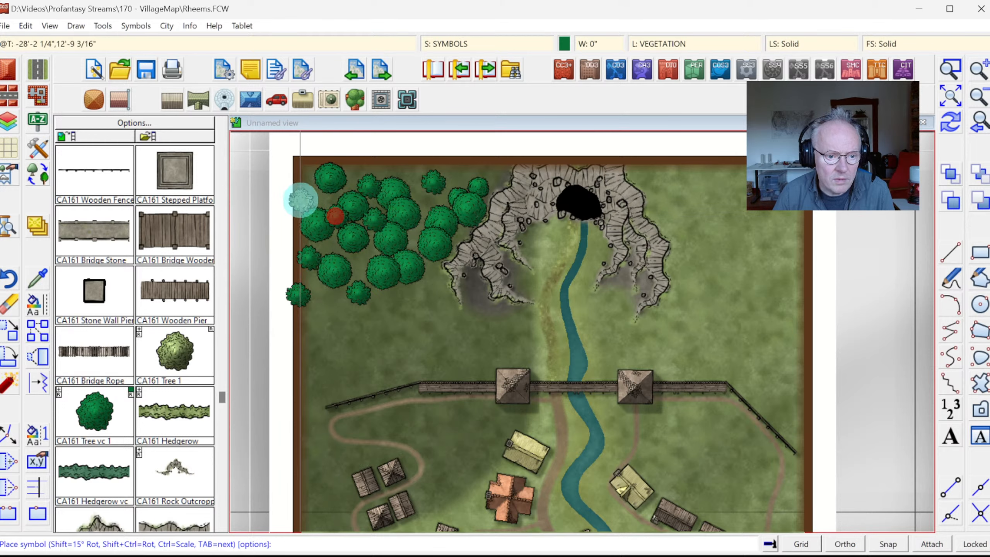
pyautogui.click(301, 199)
pyautogui.click(465, 169)
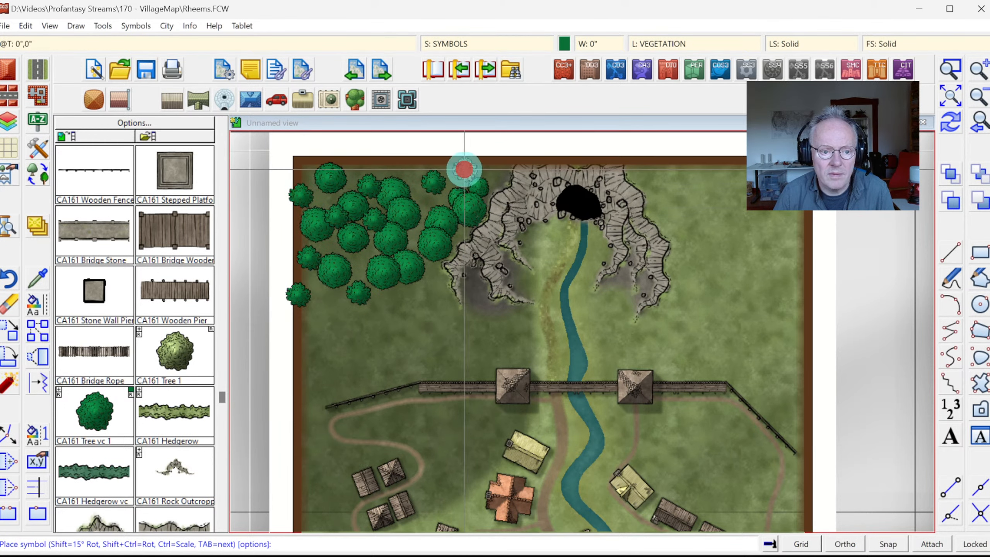
# Step: Redraw the map and examine the northwest grove in the full map view and close up
pyautogui.click(955, 122)
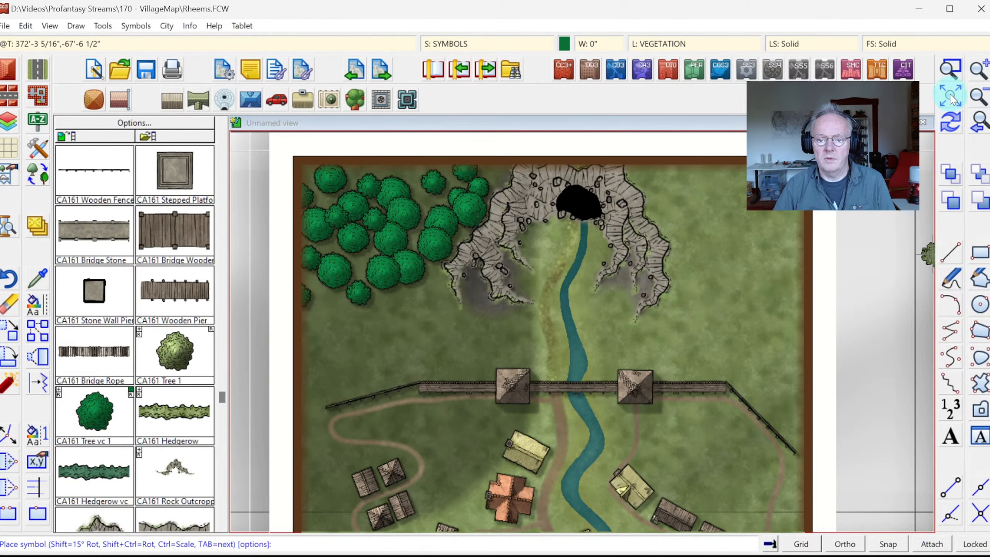
pyautogui.click(950, 97)
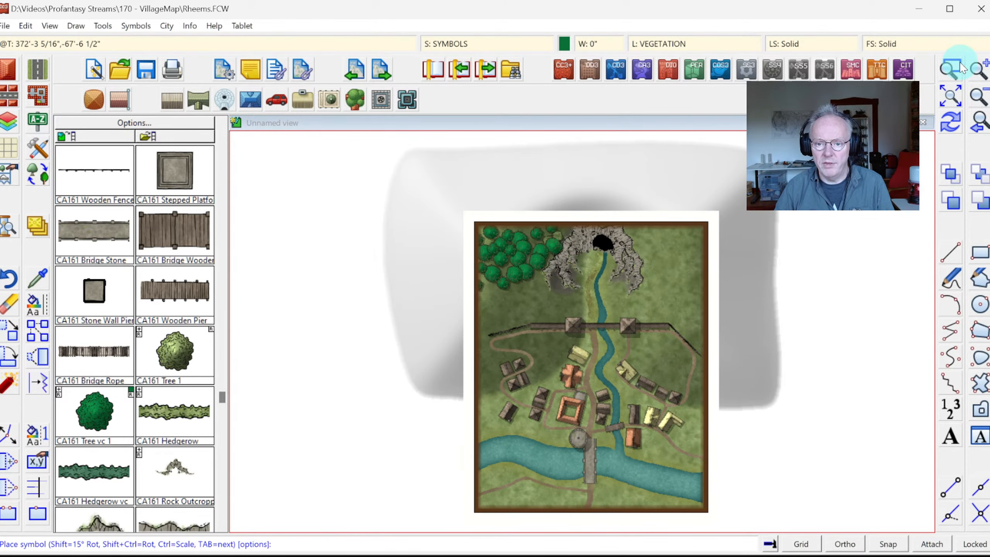
pyautogui.click(951, 69)
pyautogui.click(471, 212)
pyautogui.click(600, 312)
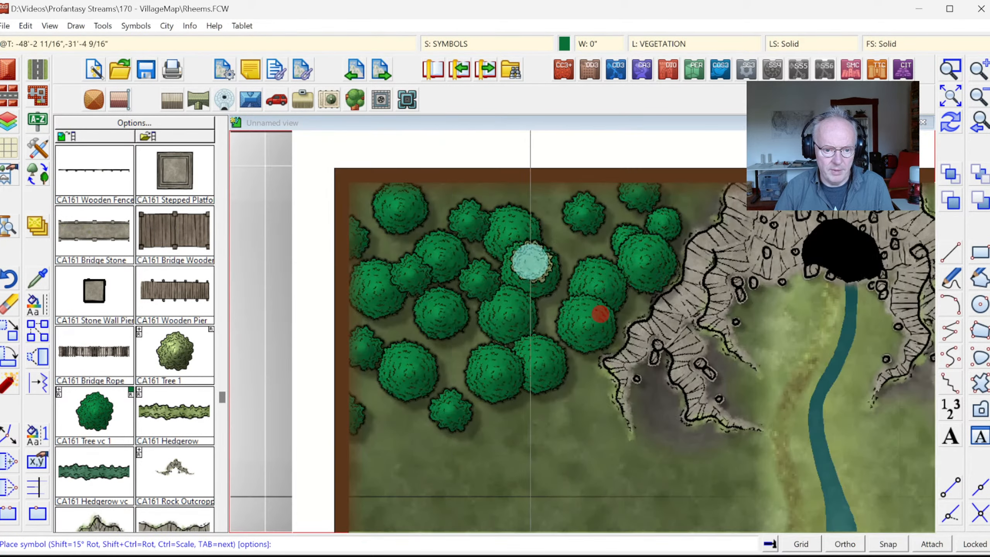
# Step: Add four smaller green trees along the southern edge of the northwest grove, from the west border eastward
pyautogui.click(390, 419)
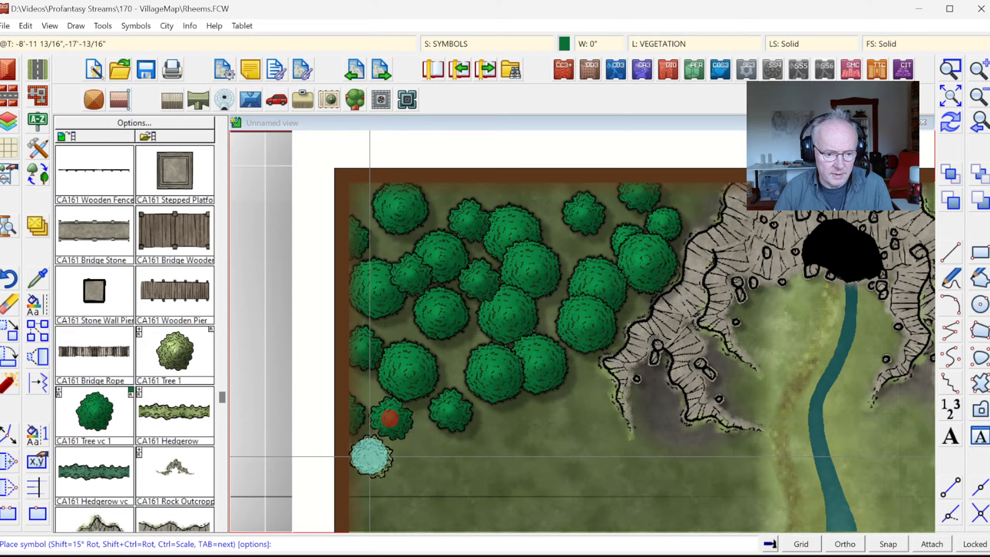
pyautogui.click(369, 447)
pyautogui.click(499, 425)
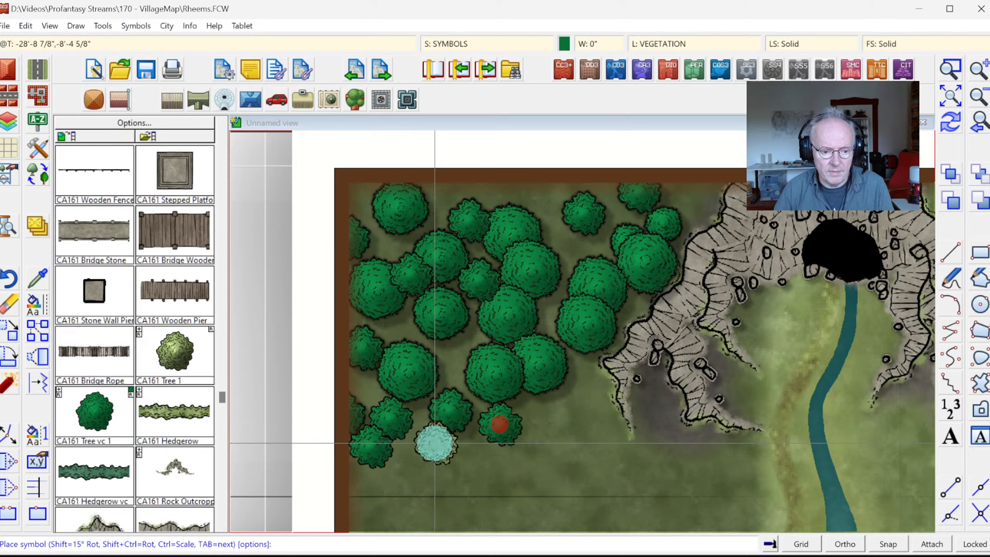
pyautogui.click(420, 447)
# Step: Add one small and two large green trees along the map's north border and another large one over the northwest corner
pyautogui.click(437, 193)
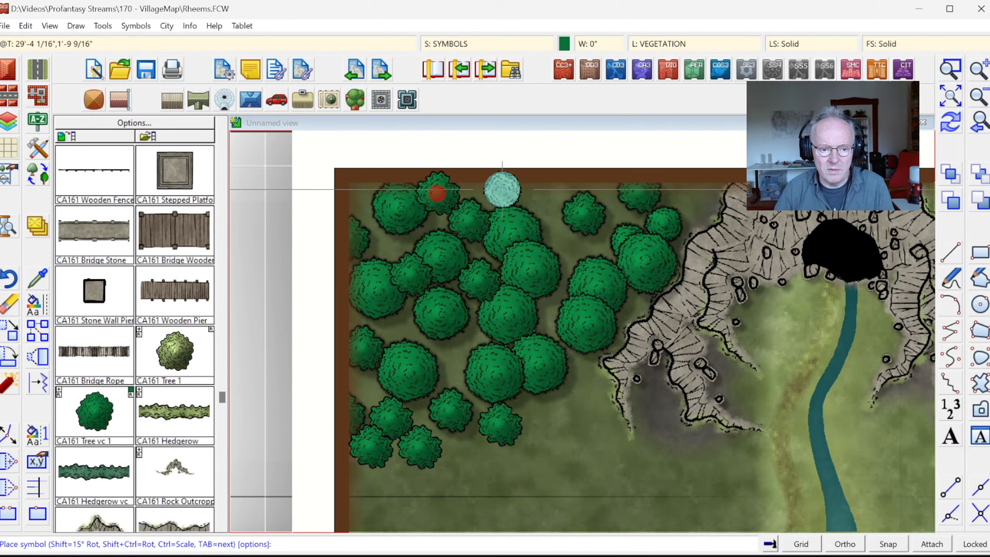
pyautogui.click(492, 191)
pyautogui.click(558, 204)
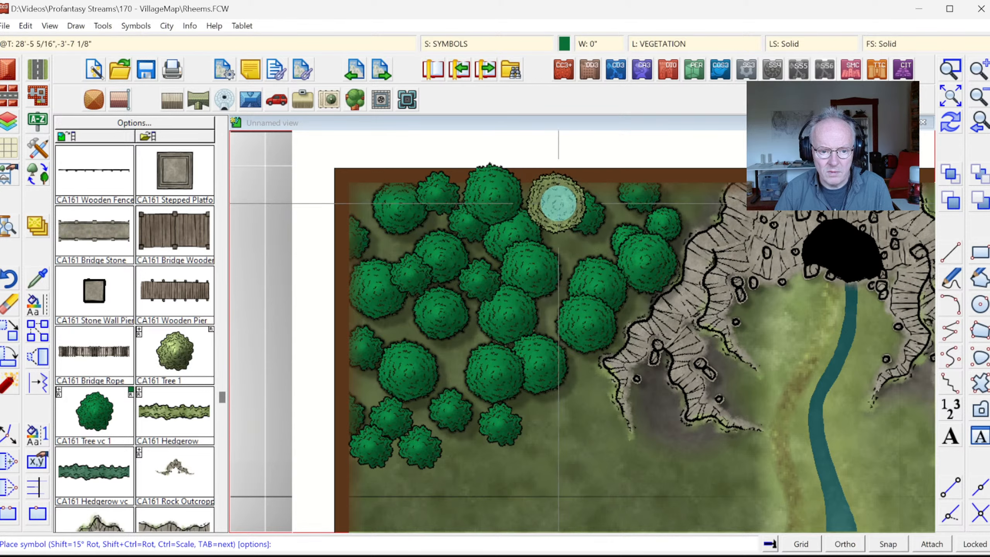
pyautogui.click(356, 188)
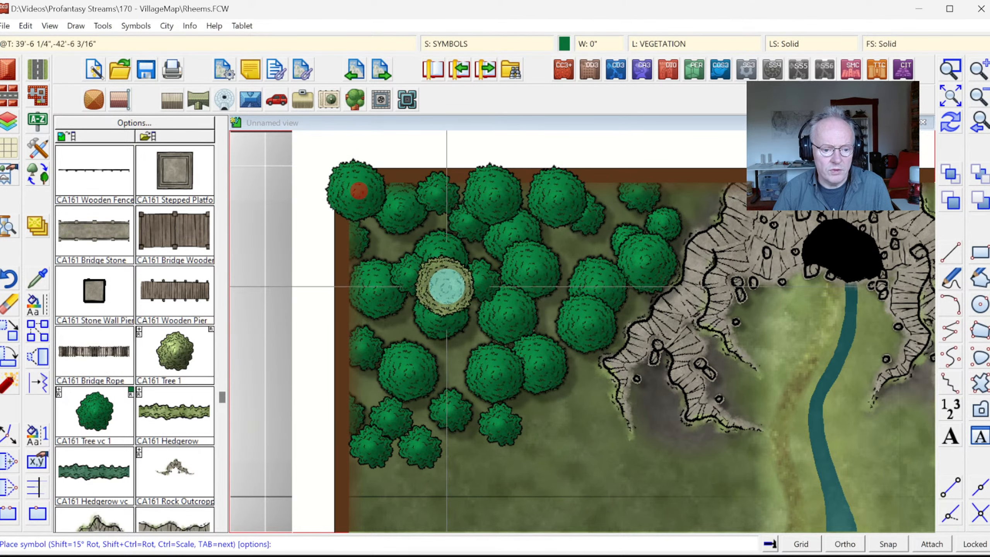
# Step: Start a northeast grove with one large tree against the cliff's east side and two small trees farther east
pyautogui.click(958, 96)
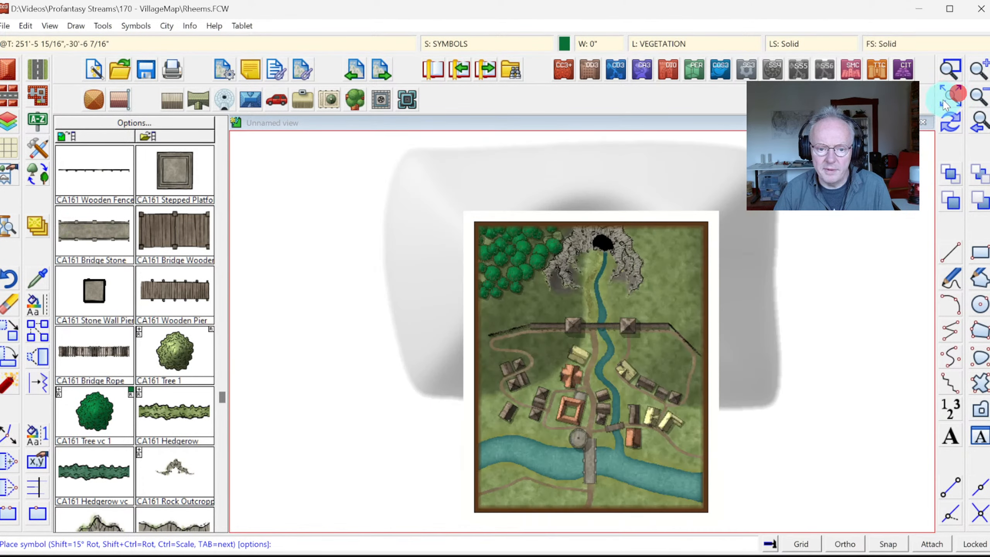
pyautogui.click(948, 73)
pyautogui.click(589, 192)
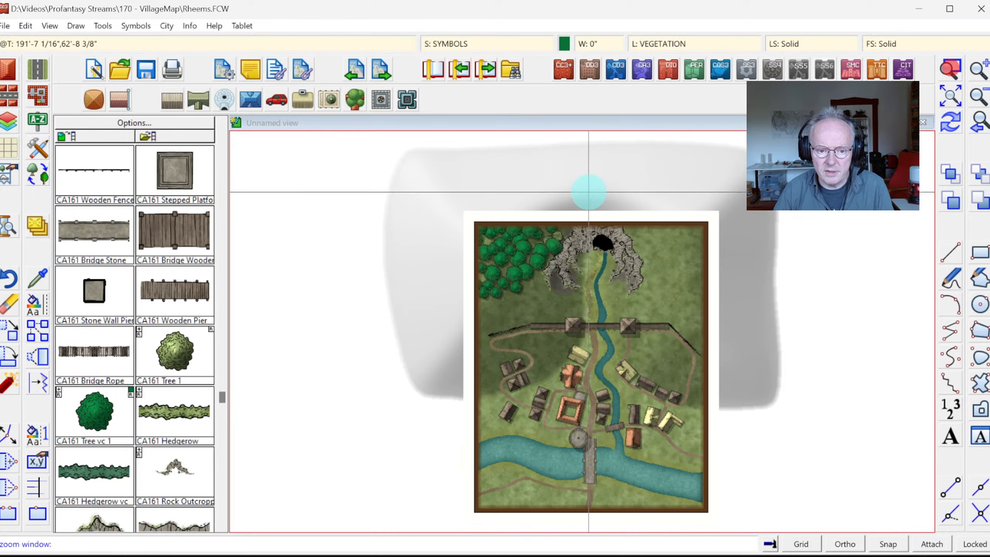
pyautogui.click(749, 360)
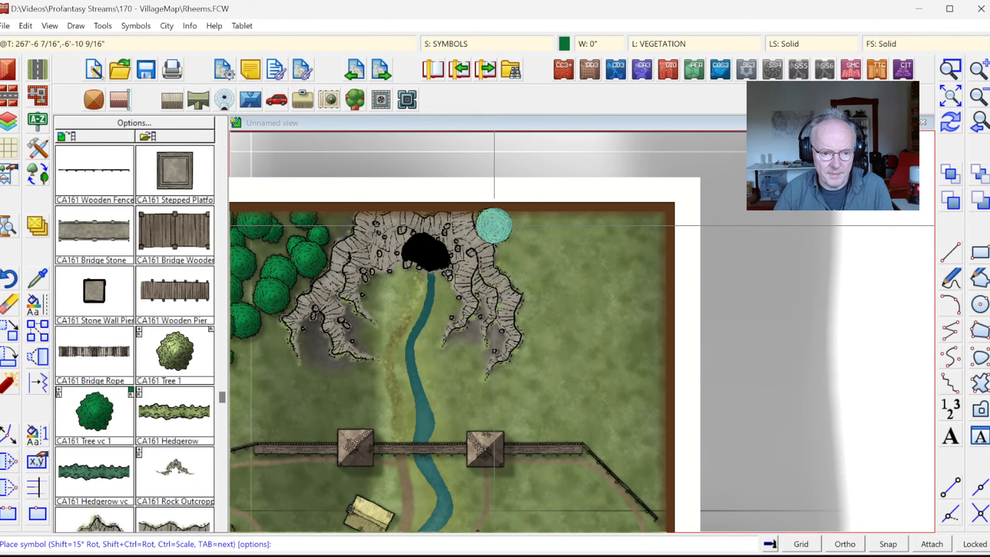
pyautogui.click(492, 223)
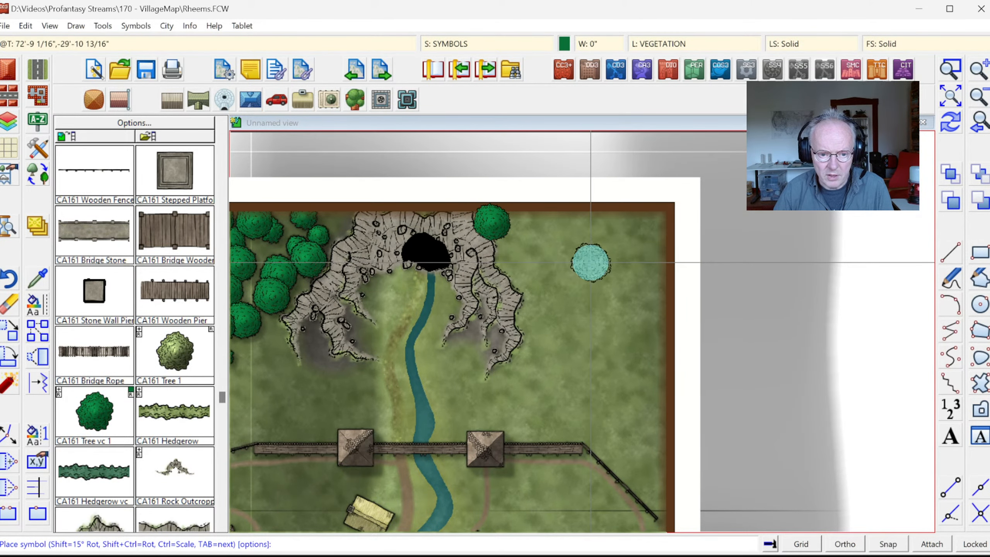
pyautogui.click(591, 262)
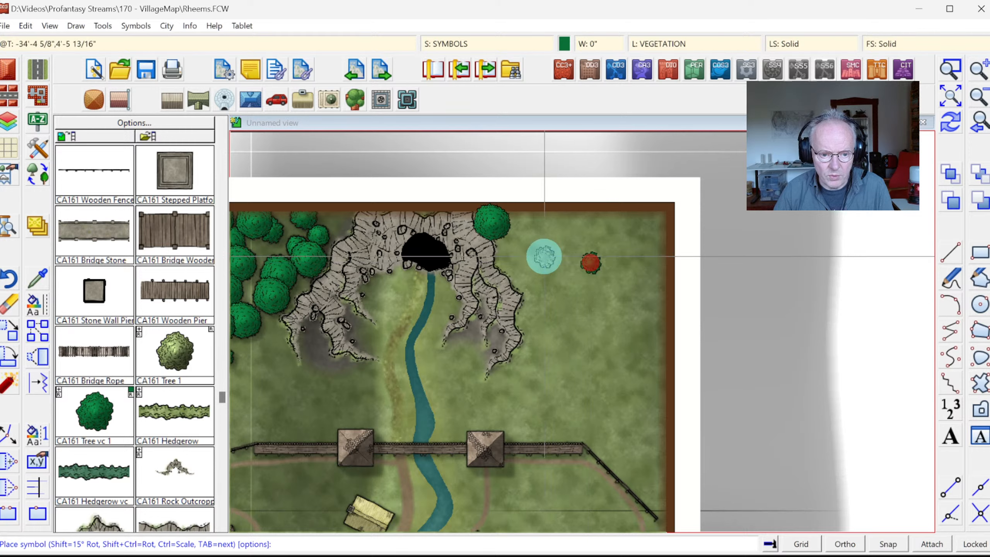
pyautogui.click(544, 257)
# Step: Review the symbol parameters, reselect Tree vc 1, and place two larger trees south of the two small ones in the northeast
pyautogui.rightClick(581, 328)
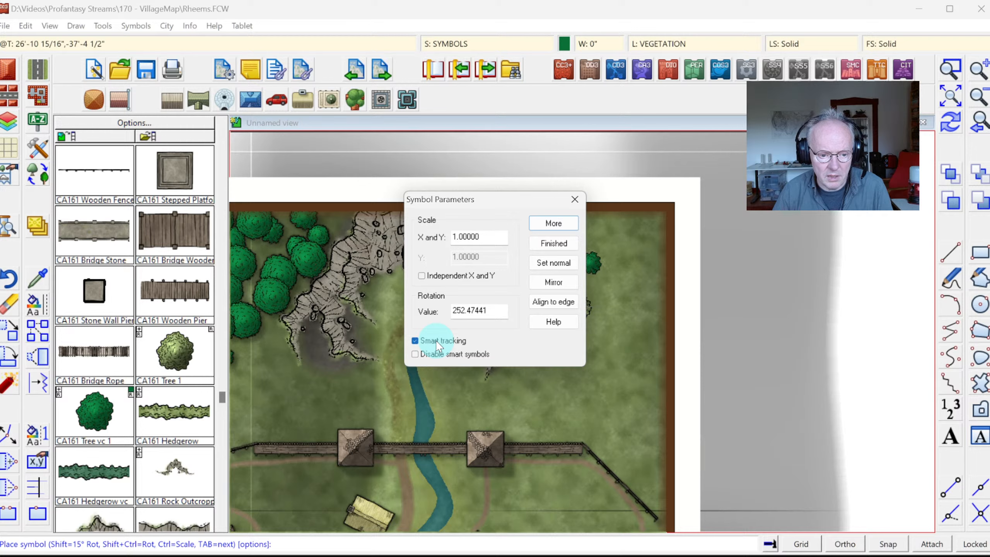
pyautogui.click(547, 236)
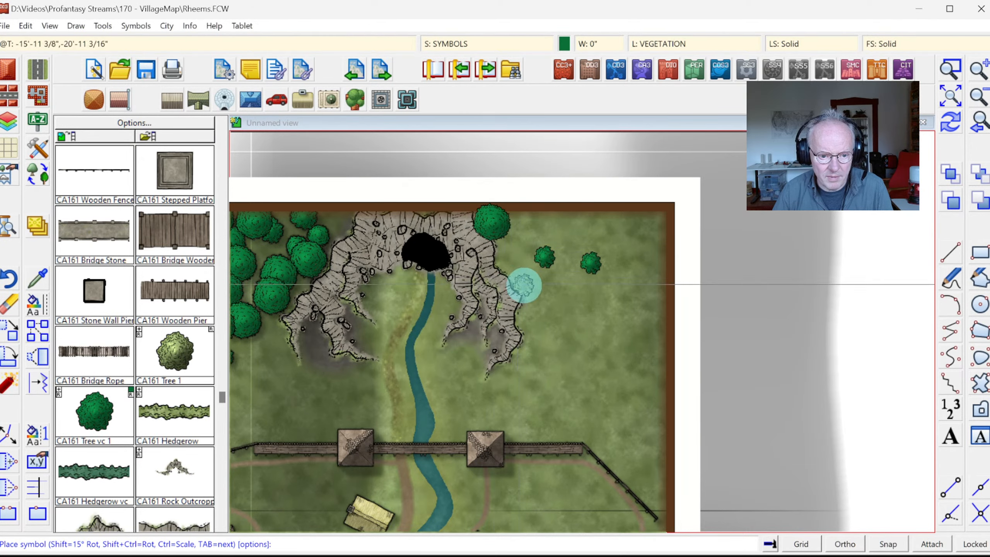
pyautogui.click(73, 410)
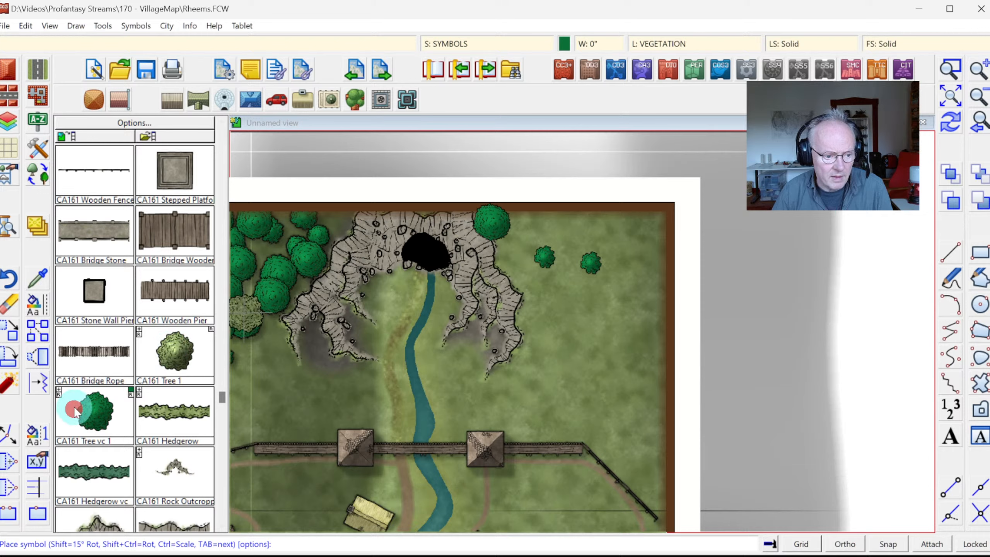
pyautogui.click(564, 295)
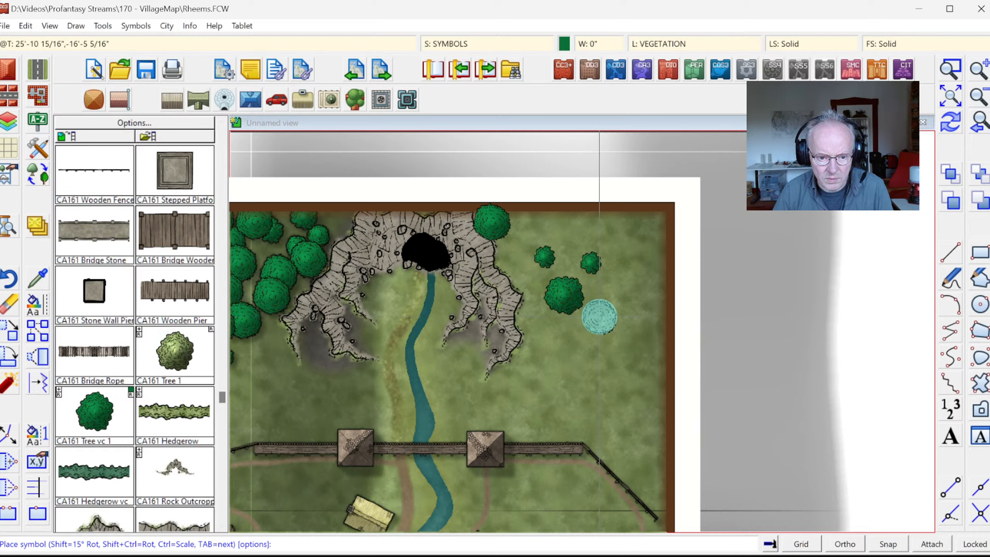
pyautogui.click(601, 316)
# Step: Extend the northeast grove with a small tree on the east border, three more small ones inside it, and a larger one at its south edge
pyautogui.click(654, 263)
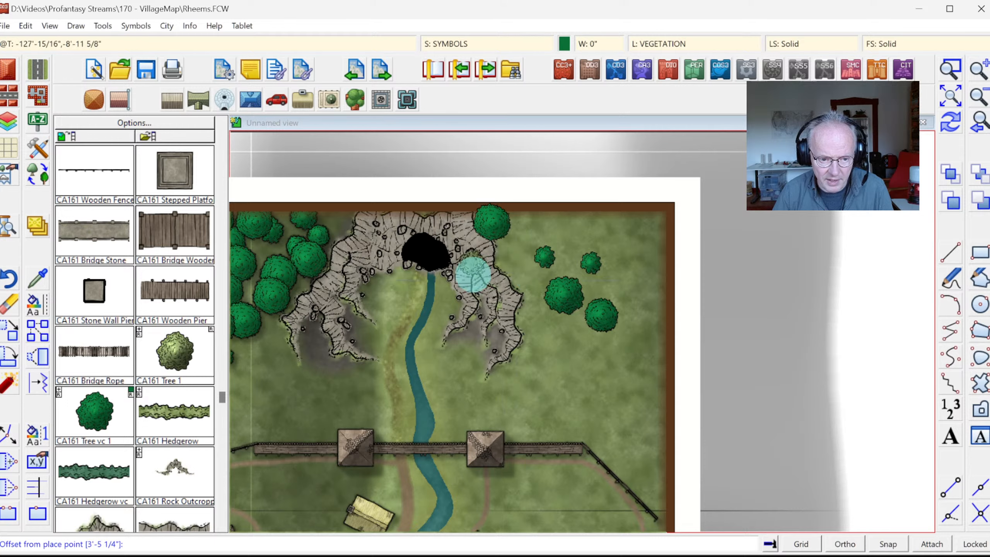
pyautogui.click(509, 265)
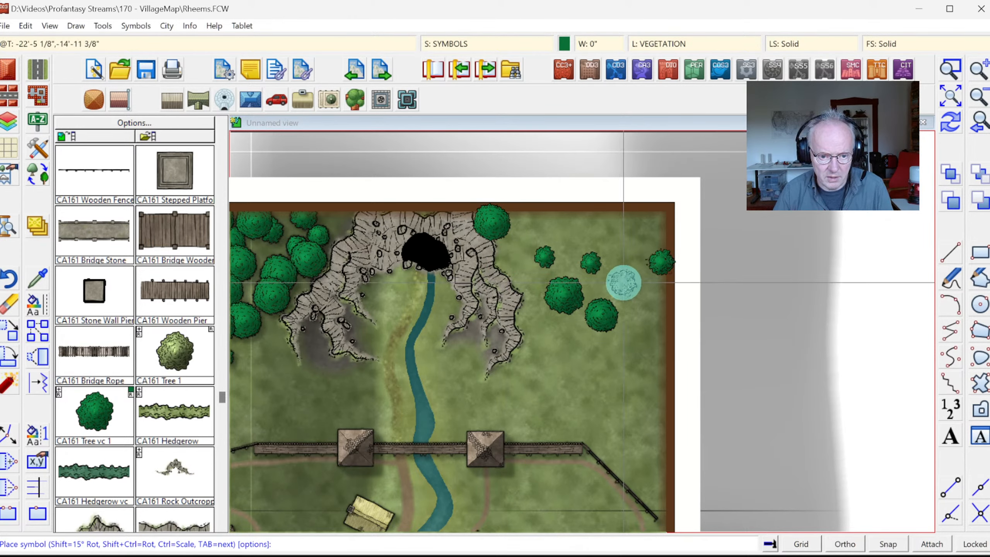
pyautogui.click(624, 283)
pyautogui.click(640, 322)
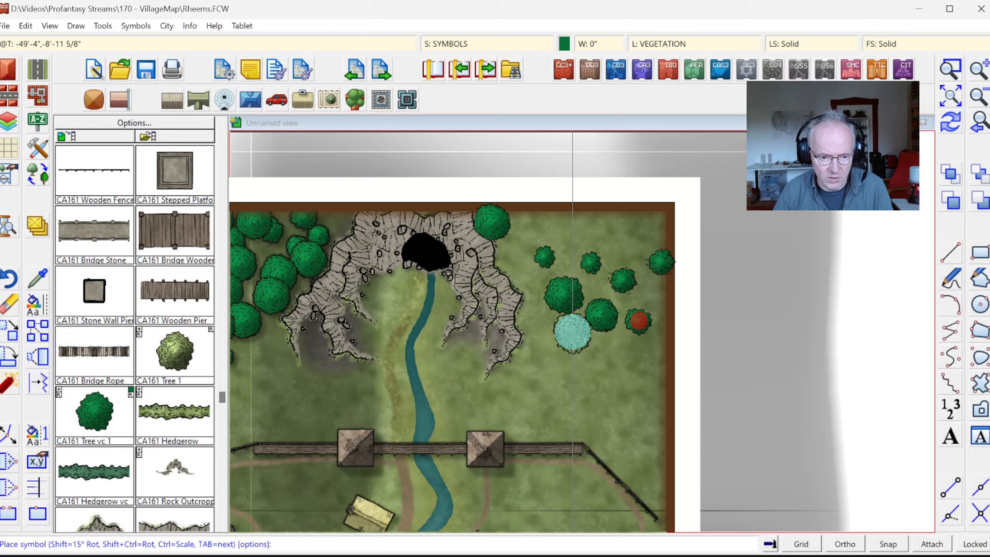
pyautogui.click(573, 329)
pyautogui.click(624, 335)
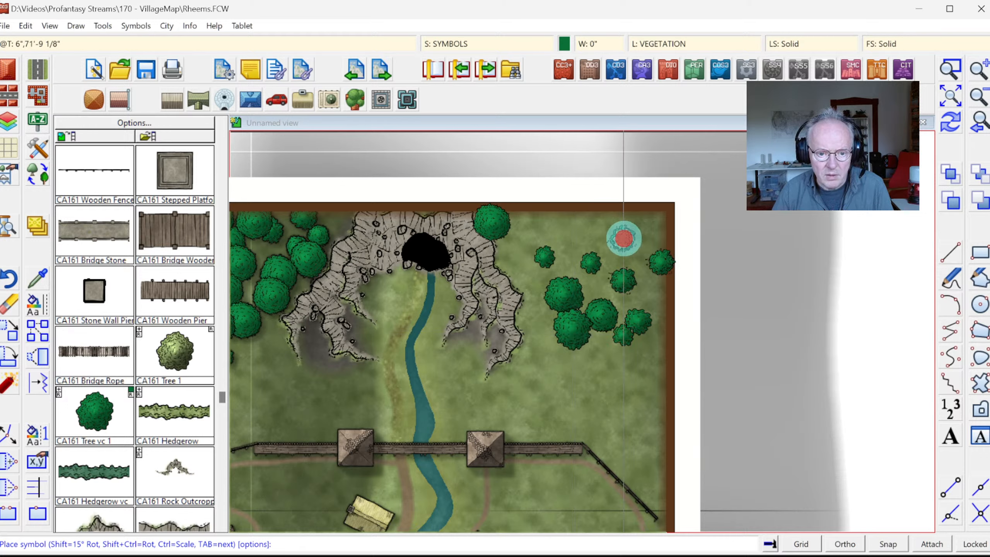
# Step: Place four small trees across the northern part of the northeast grove and two larger ones beside the cliff's east flank
pyautogui.click(624, 238)
pyautogui.click(568, 217)
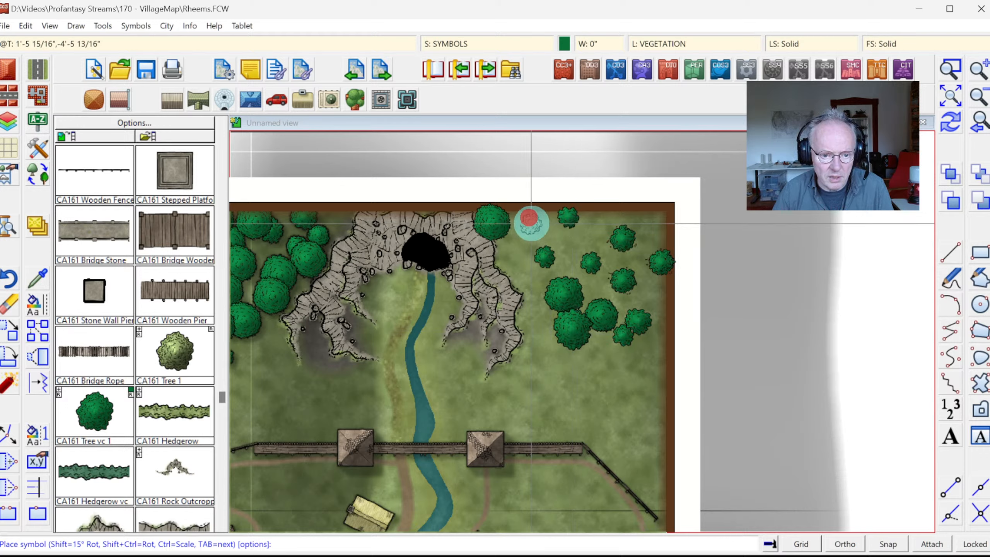
pyautogui.click(534, 236)
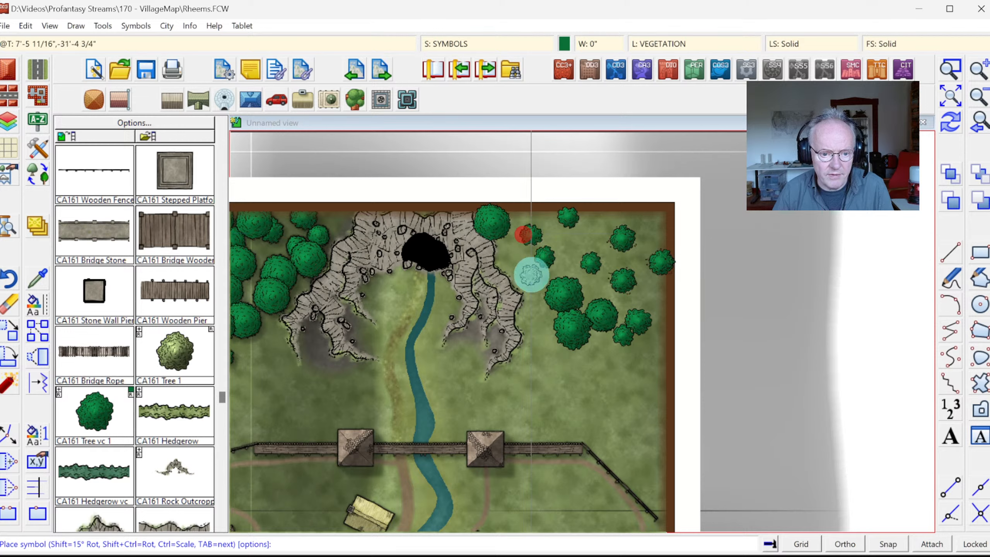
pyautogui.click(518, 254)
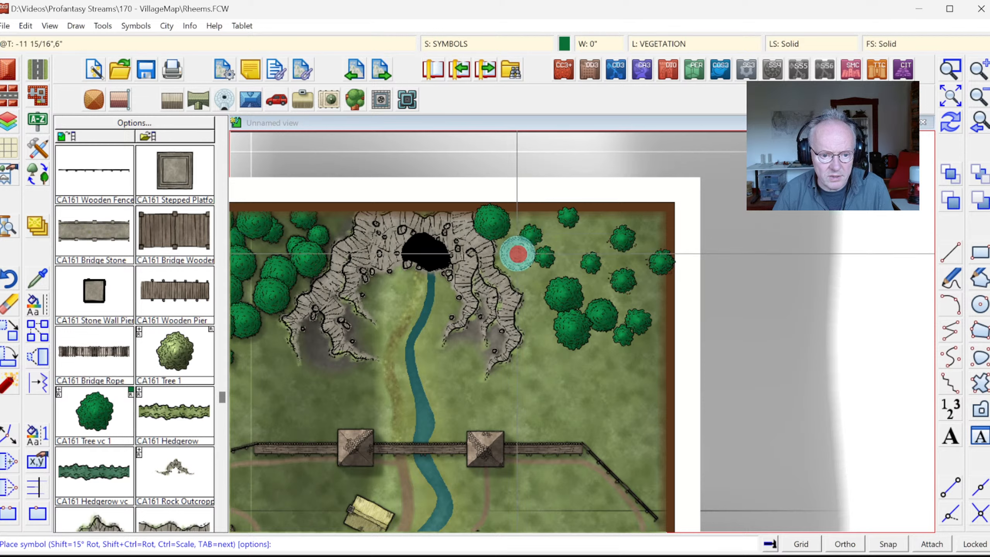
pyautogui.click(533, 276)
pyautogui.click(541, 318)
# Step: Add two larger trees along the east border and one in the middle of the northeast grove
pyautogui.click(650, 336)
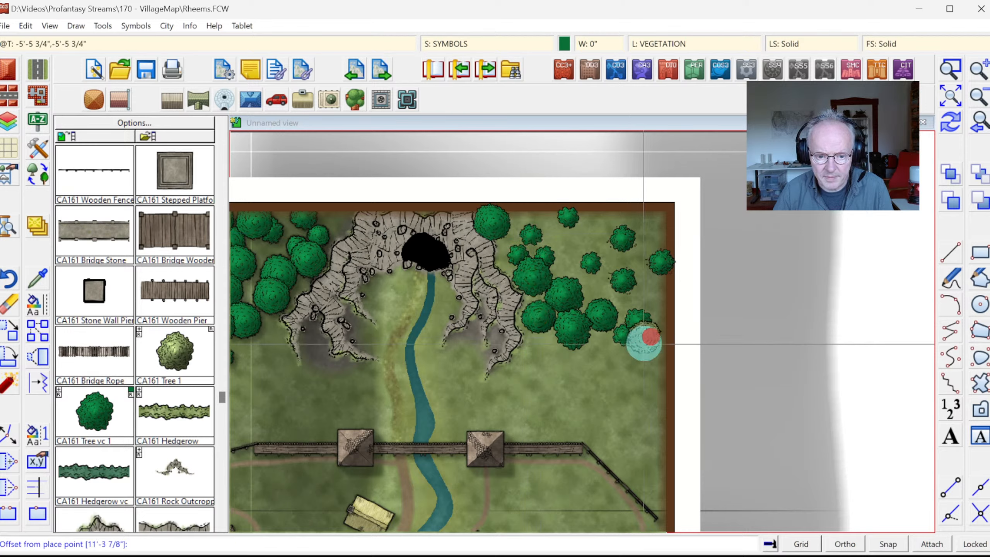
pyautogui.click(653, 336)
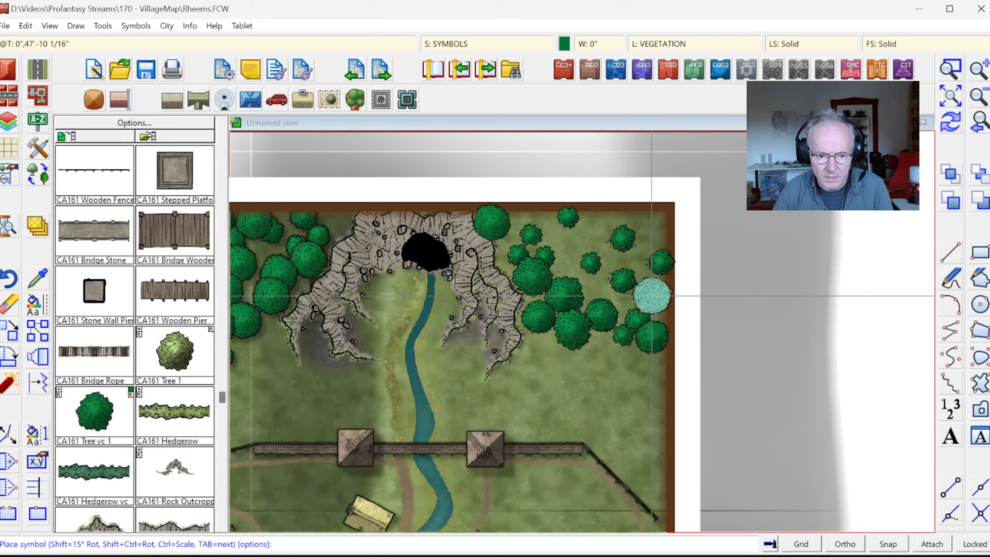
pyautogui.click(652, 295)
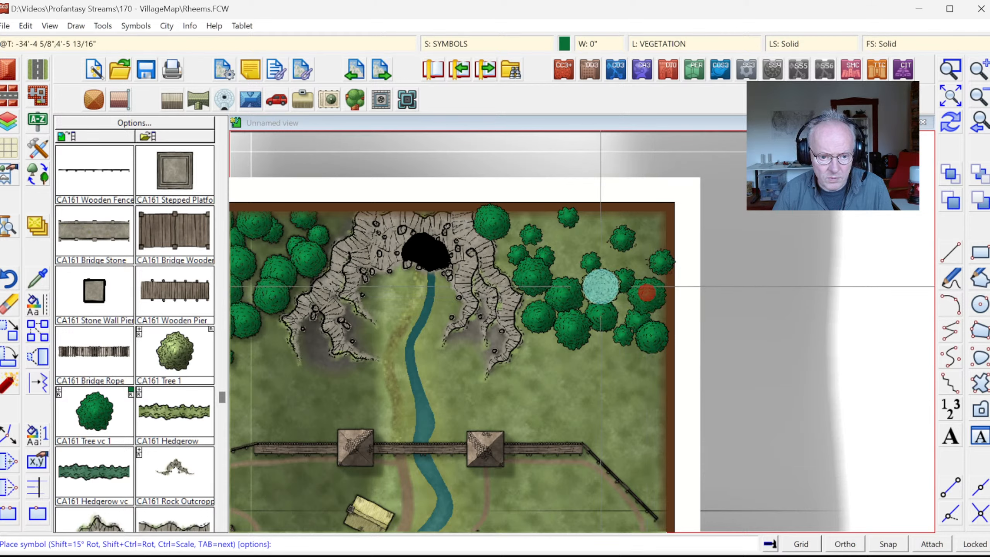
pyautogui.click(599, 287)
# Step: Place a larger tree in the map's northeast corner, and a larger and a small tree in the gaps near the north border
pyautogui.click(652, 214)
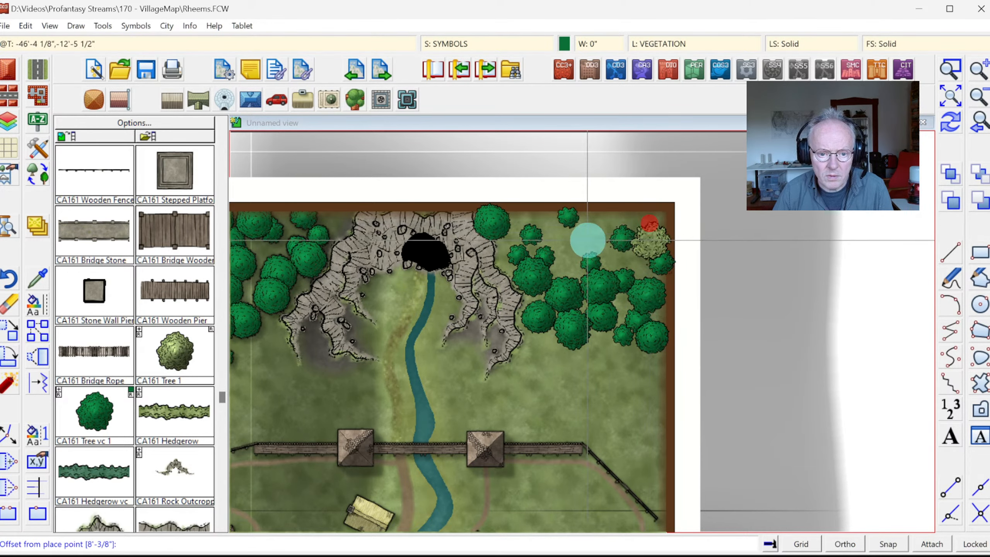
pyautogui.click(624, 215)
pyautogui.click(586, 233)
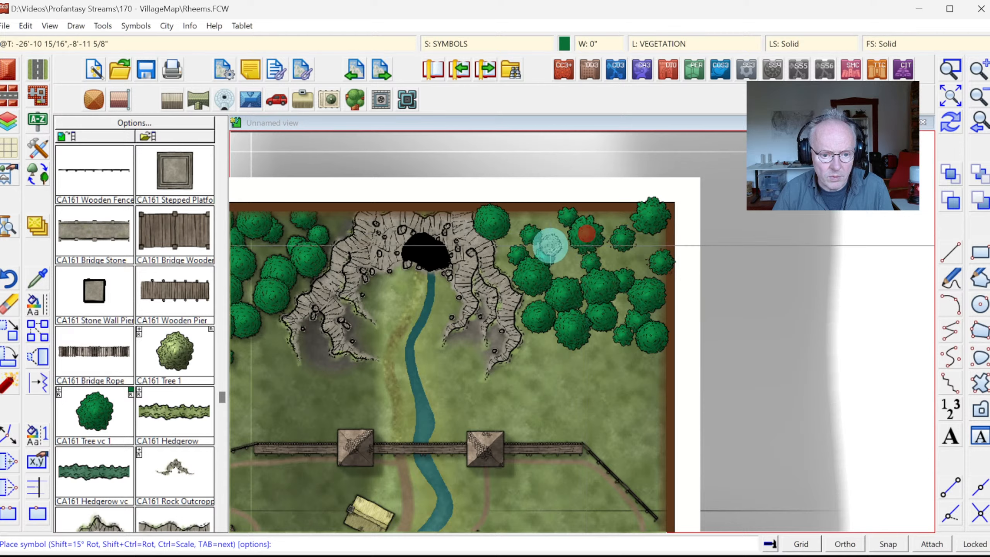
pyautogui.click(552, 233)
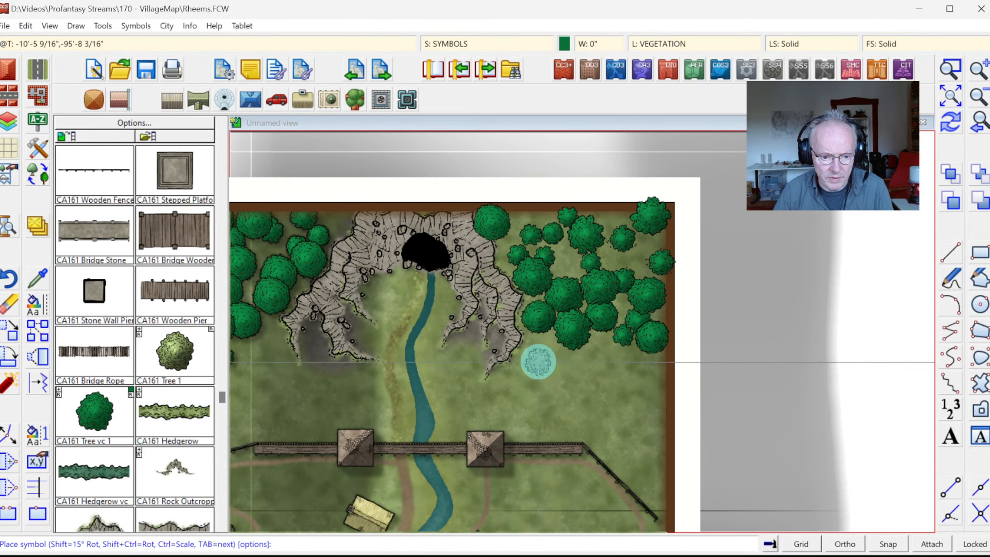
# Step: Scatter small single trees south of the northeast grove and one in the open ground southeast of the northwest grove
pyautogui.click(539, 361)
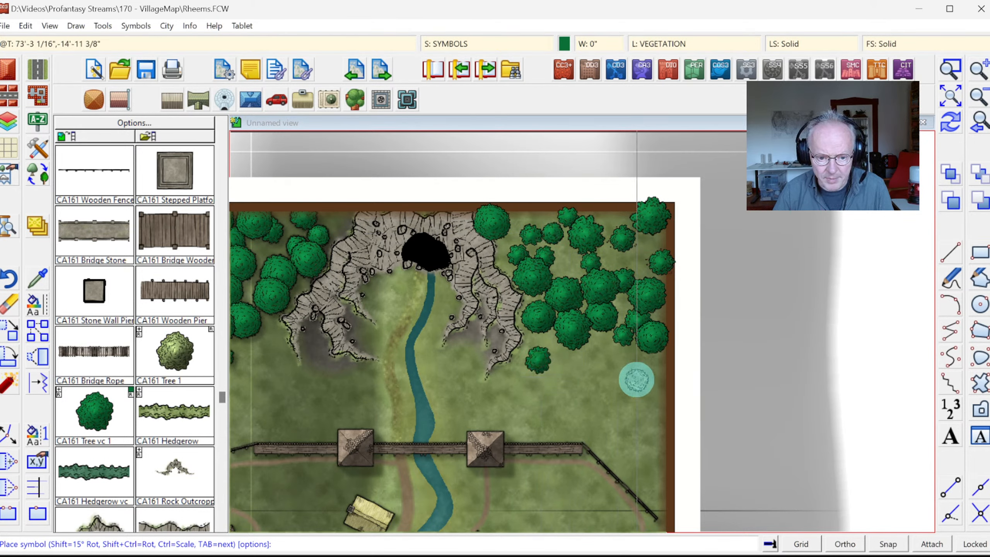
pyautogui.click(593, 365)
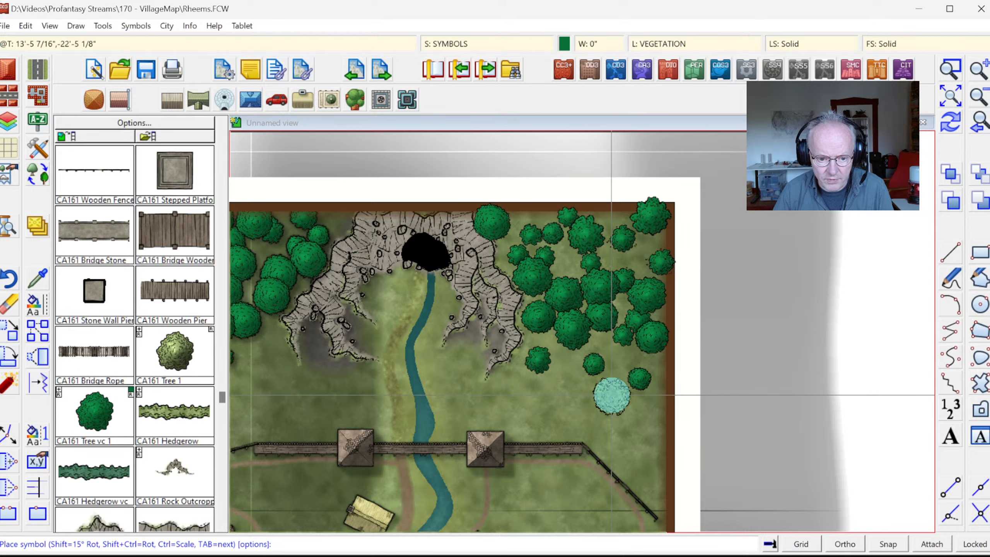
pyautogui.click(612, 395)
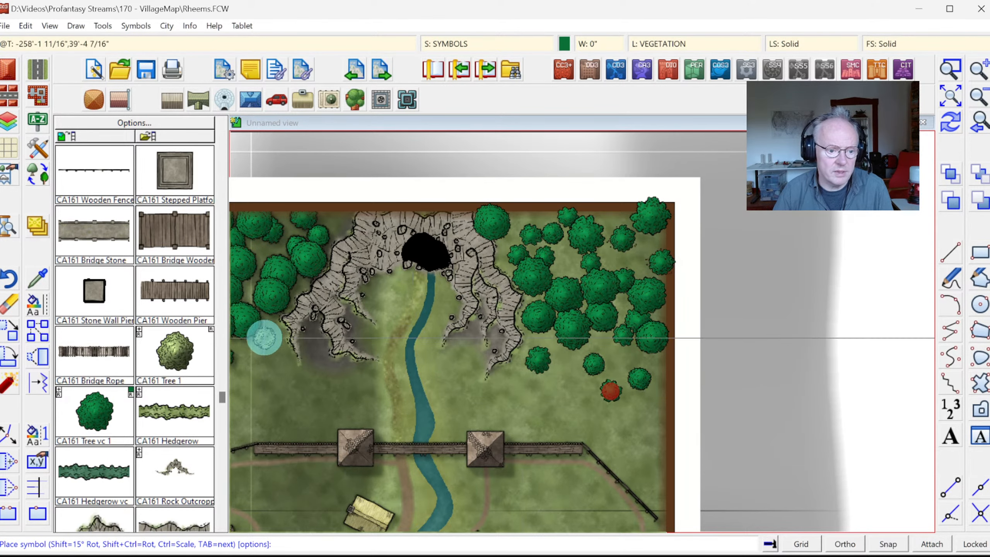
pyautogui.click(260, 359)
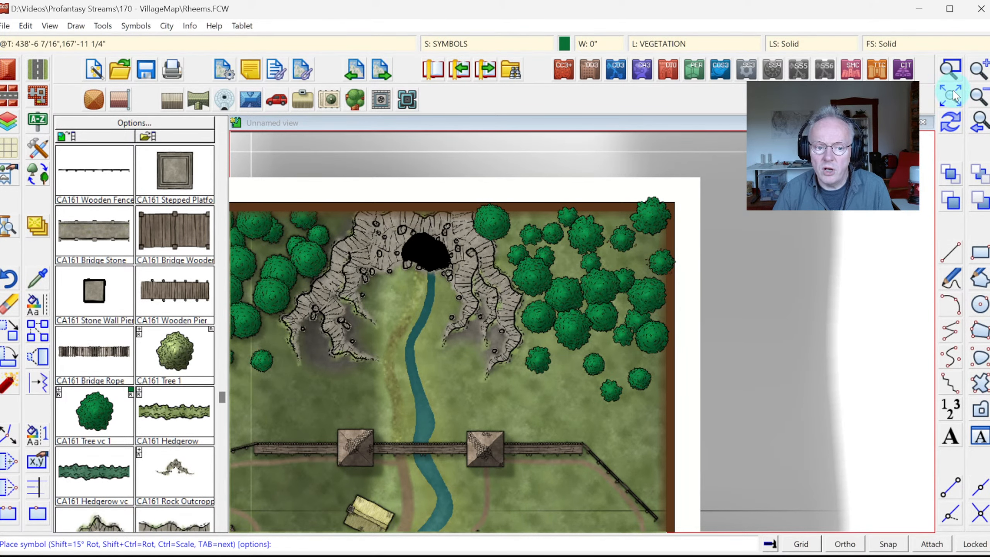
# Step: Place two small and one larger dark green Tree vc 1 symbols in the open ground south of the northwest grove
pyautogui.click(951, 96)
pyautogui.click(881, 44)
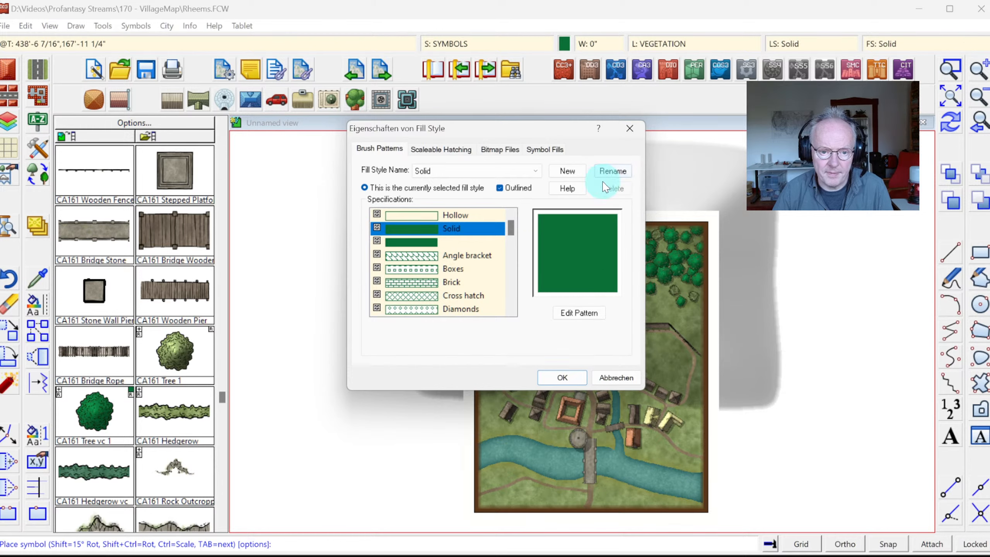
pyautogui.click(558, 377)
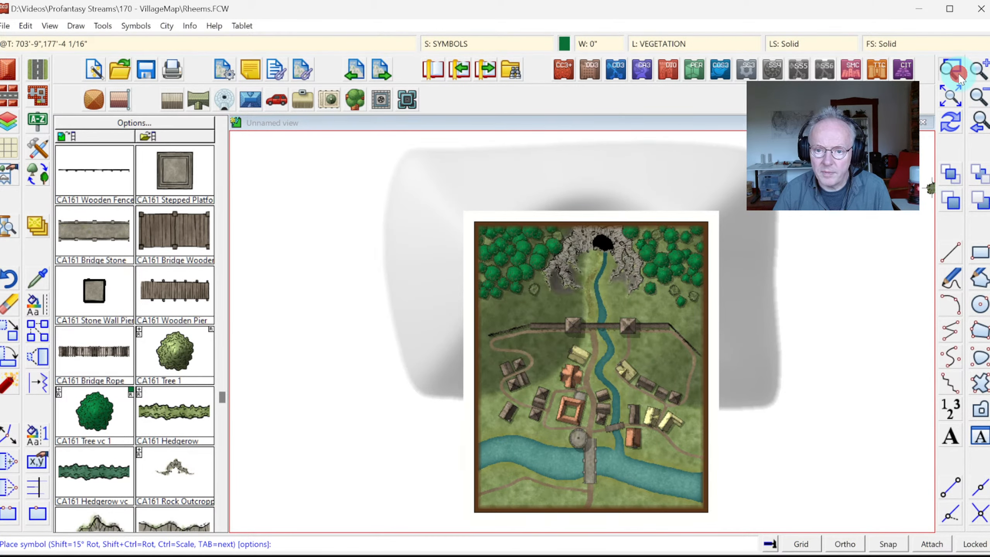
pyautogui.click(458, 263)
pyautogui.click(561, 324)
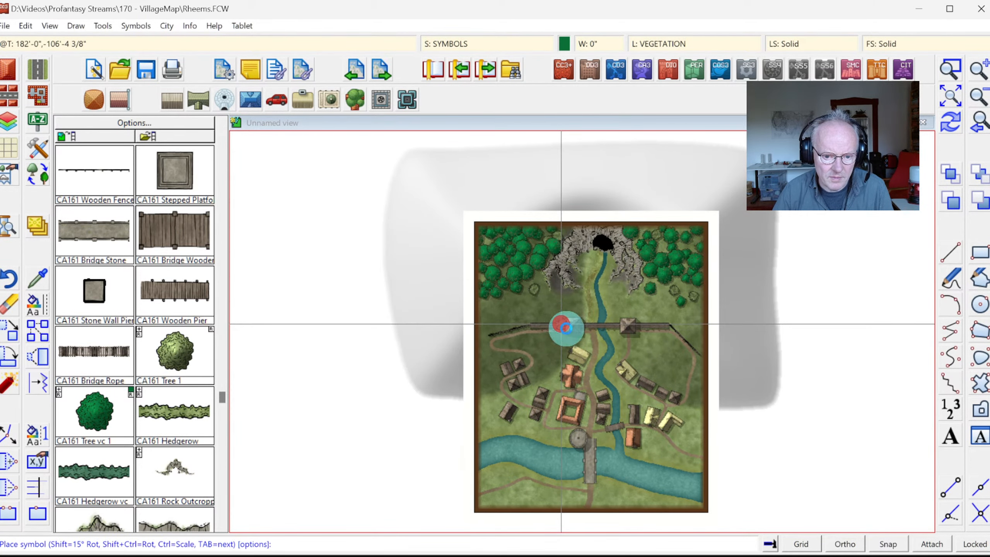
pyautogui.click(104, 409)
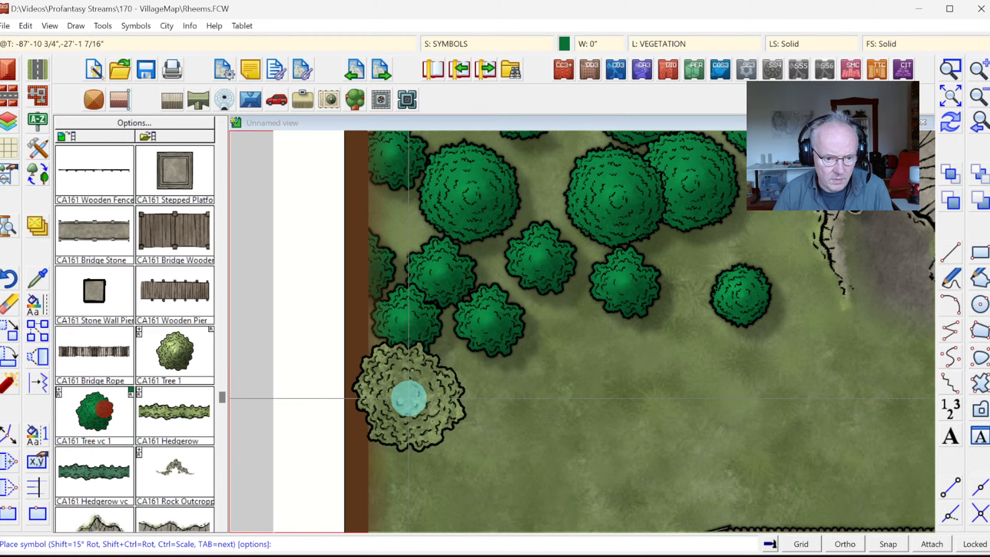
pyautogui.click(441, 396)
pyautogui.click(569, 366)
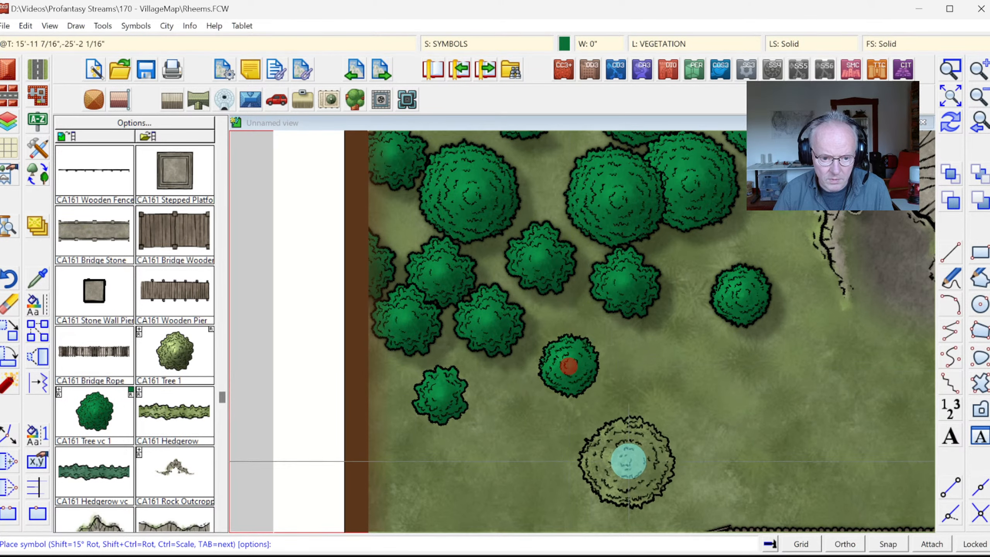
pyautogui.click(522, 481)
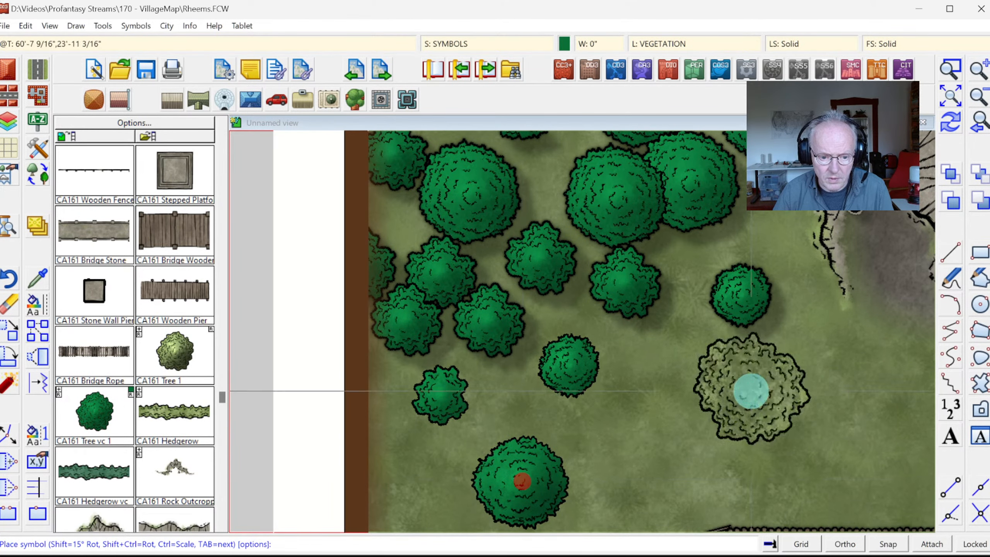
# Step: Place a single light green tree beside the path south of the stone bridge
pyautogui.click(956, 99)
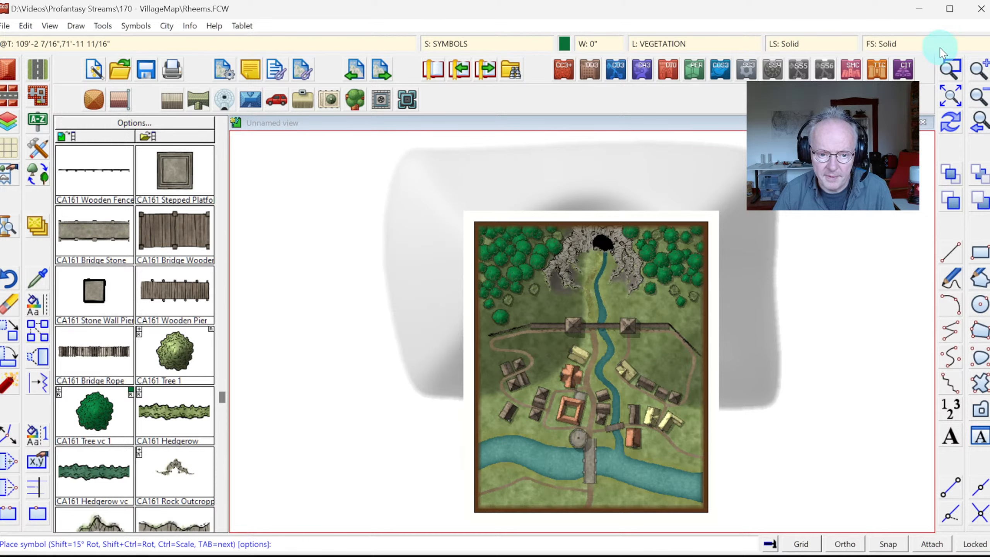
pyautogui.click(957, 78)
pyautogui.click(450, 431)
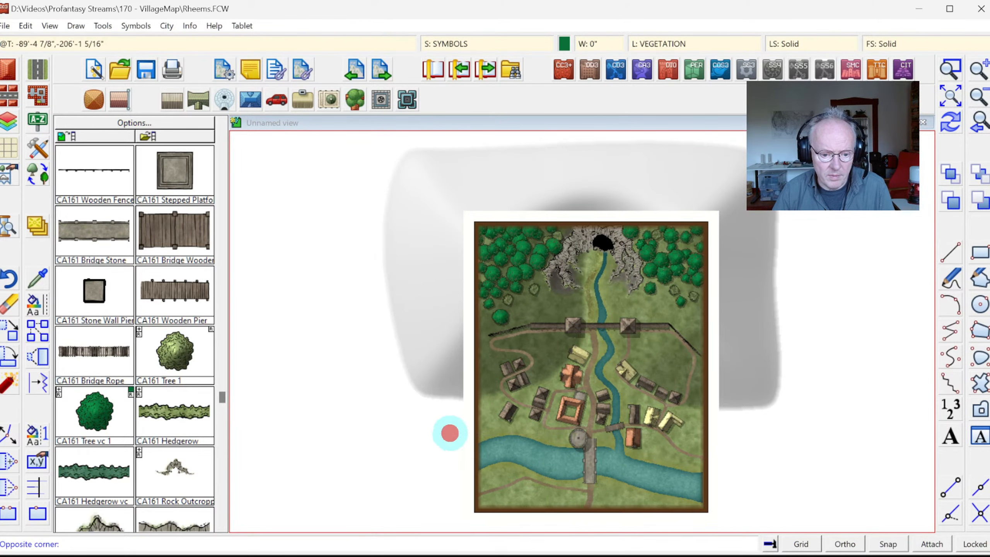
pyautogui.click(732, 528)
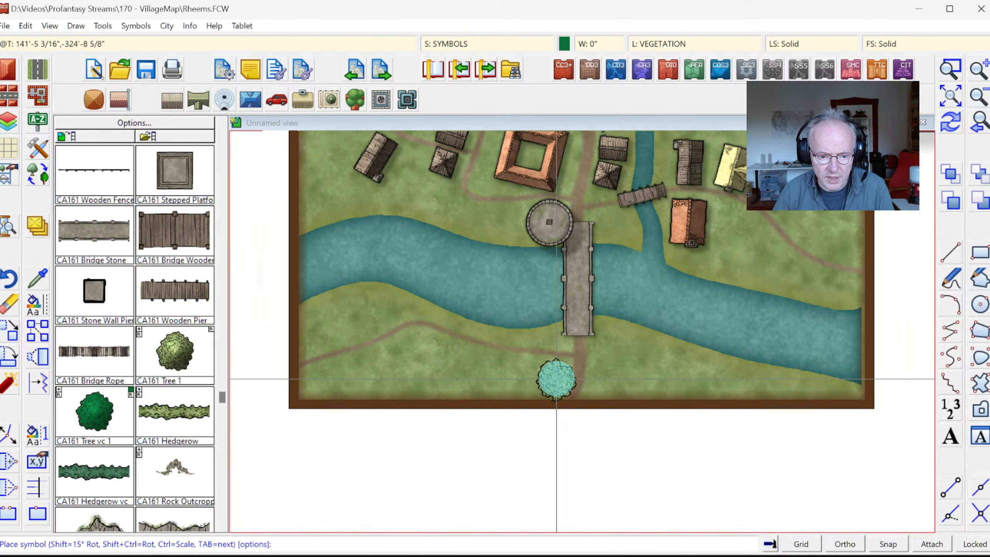
pyautogui.click(130, 395)
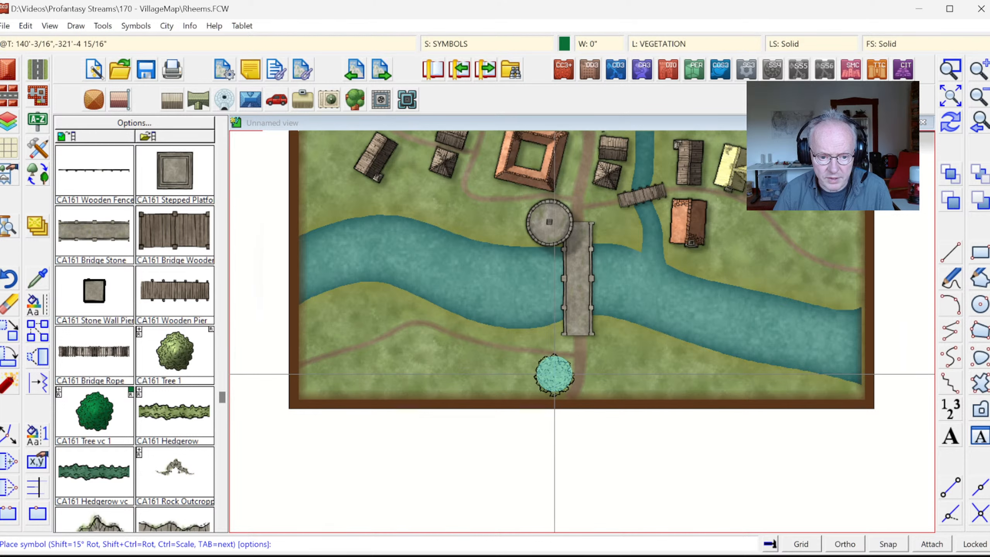
pyautogui.click(555, 374)
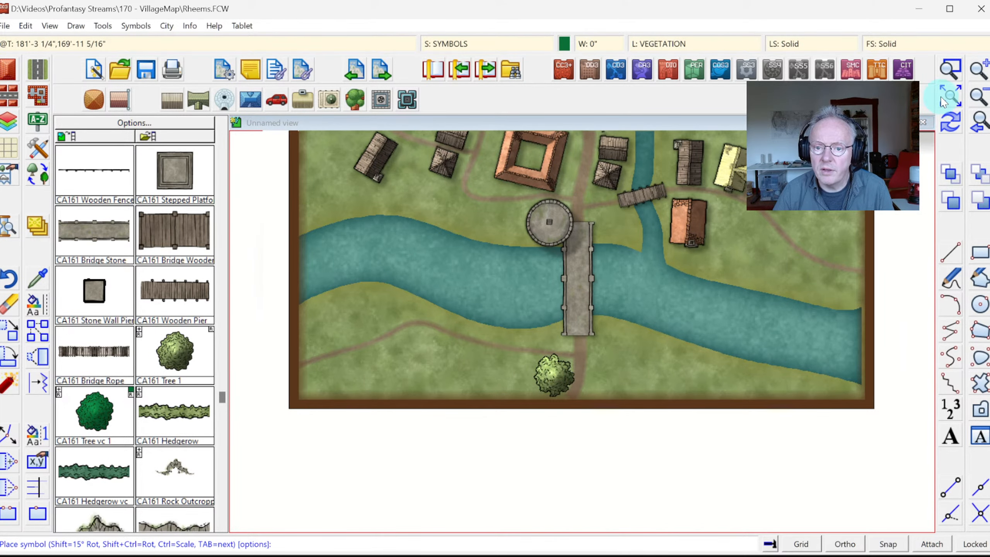
# Step: Place three small and two larger light green trees along the path near the river in the village's southeast
pyautogui.click(954, 101)
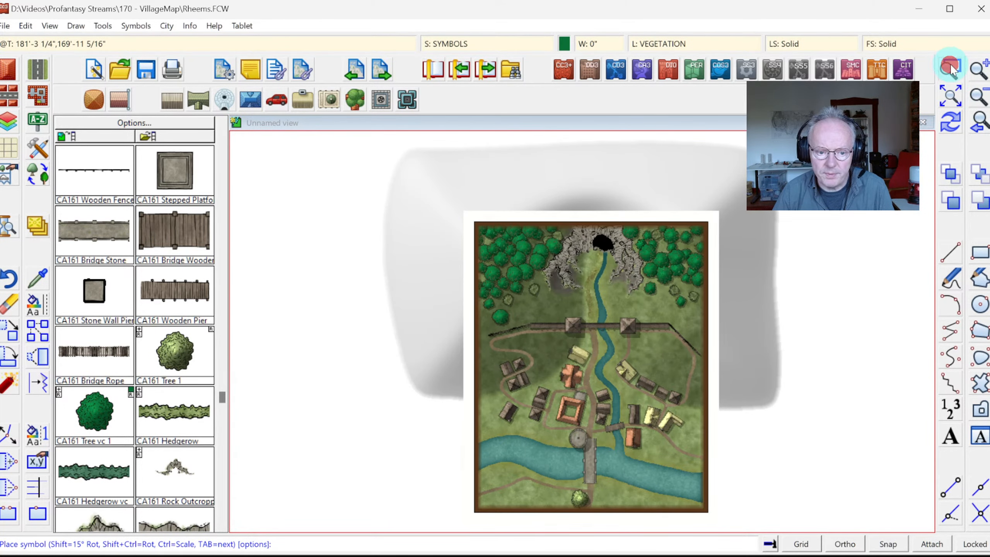
pyautogui.click(462, 336)
pyautogui.click(735, 507)
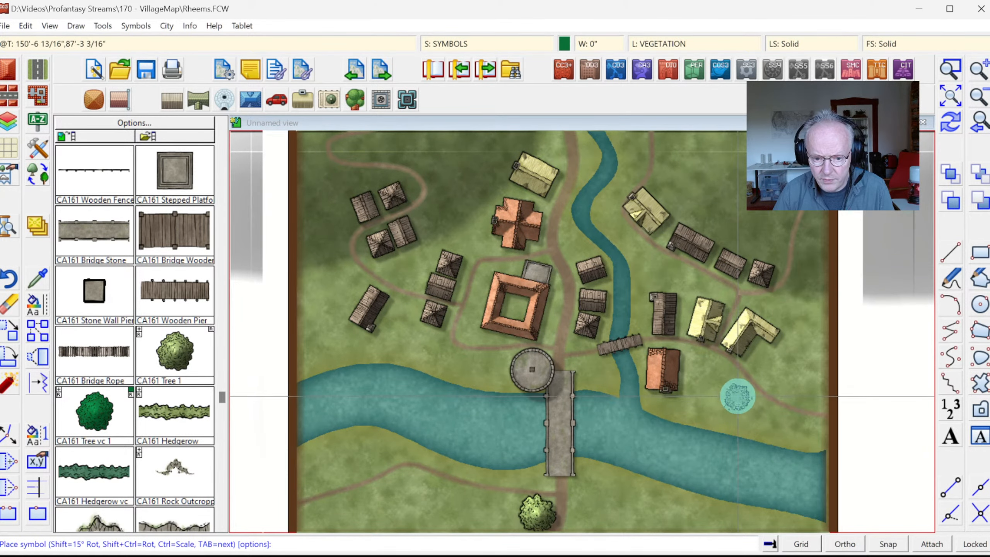
pyautogui.click(738, 396)
pyautogui.click(761, 414)
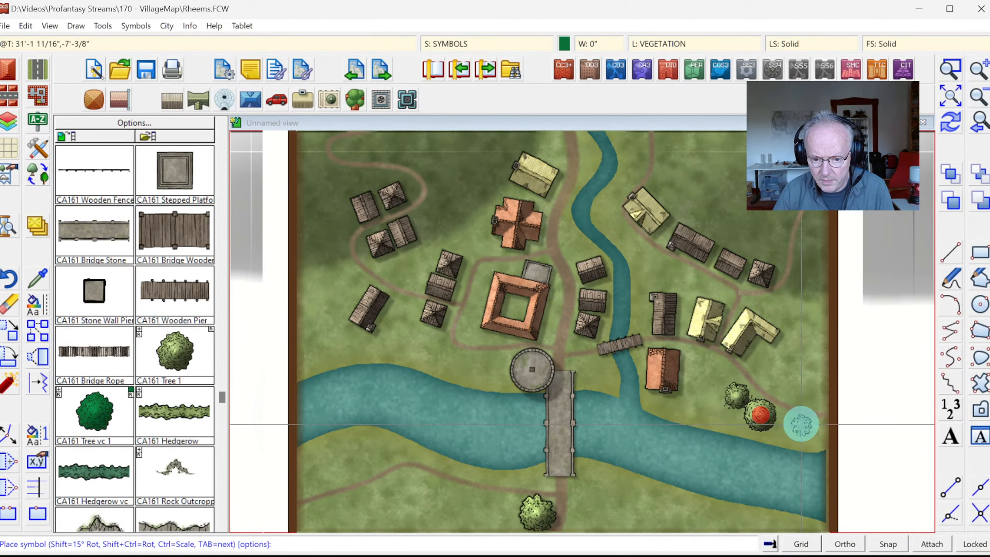
pyautogui.click(801, 424)
pyautogui.click(775, 380)
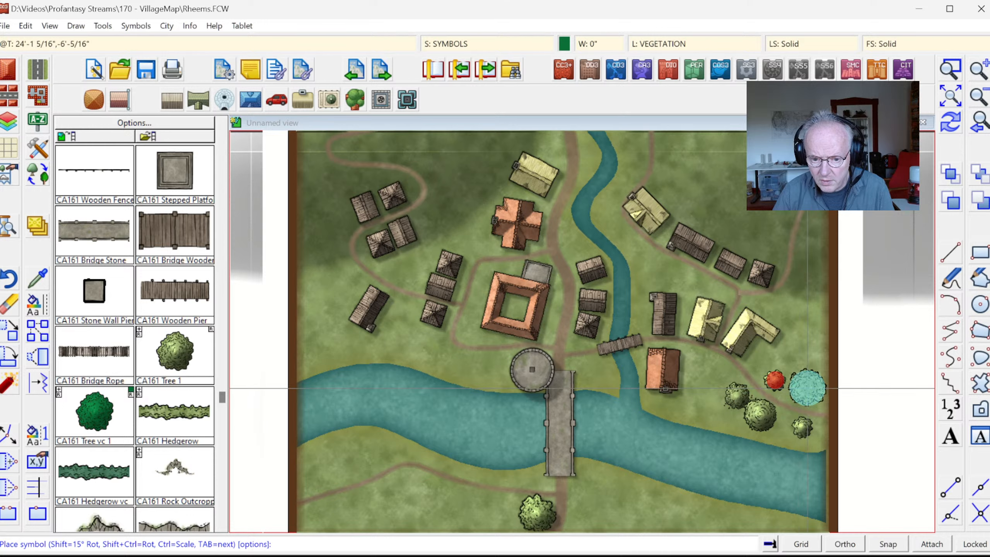
pyautogui.click(807, 388)
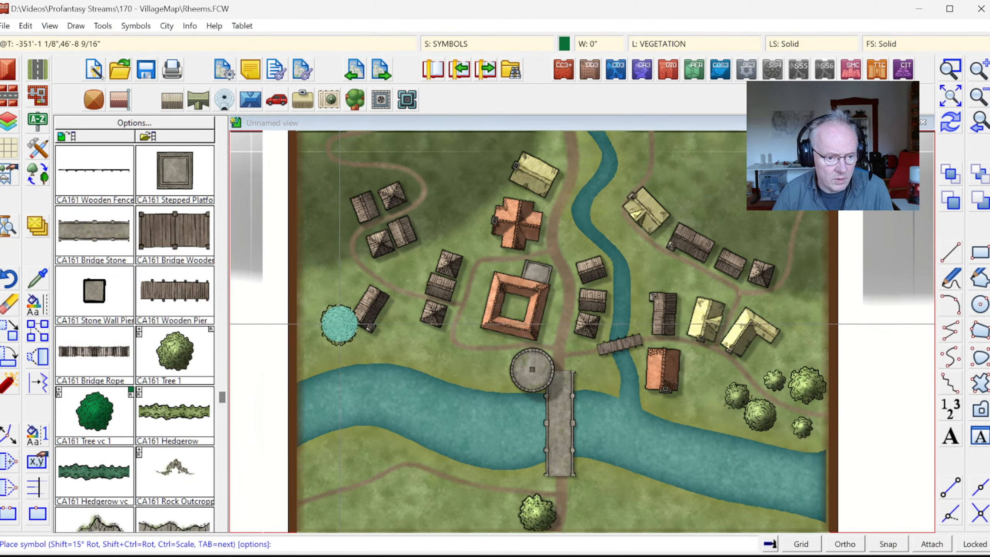
# Step: Scatter single light green trees among the village houses on both sides of the stream
pyautogui.click(346, 283)
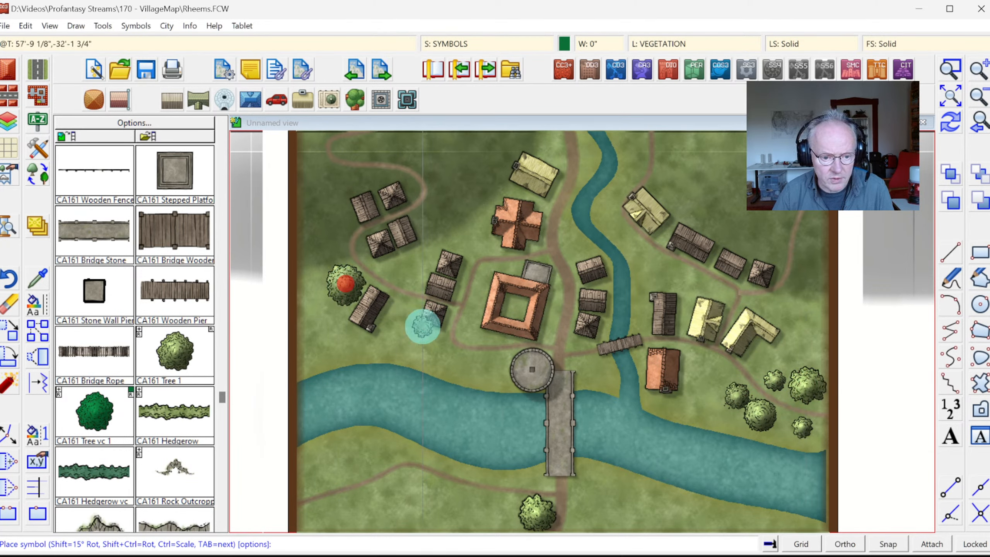
pyautogui.click(474, 243)
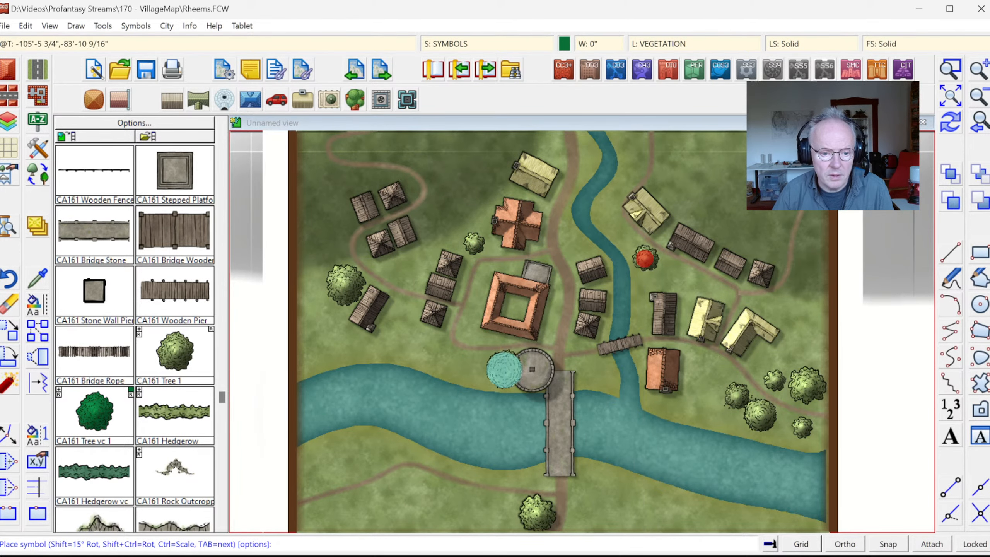
pyautogui.click(437, 348)
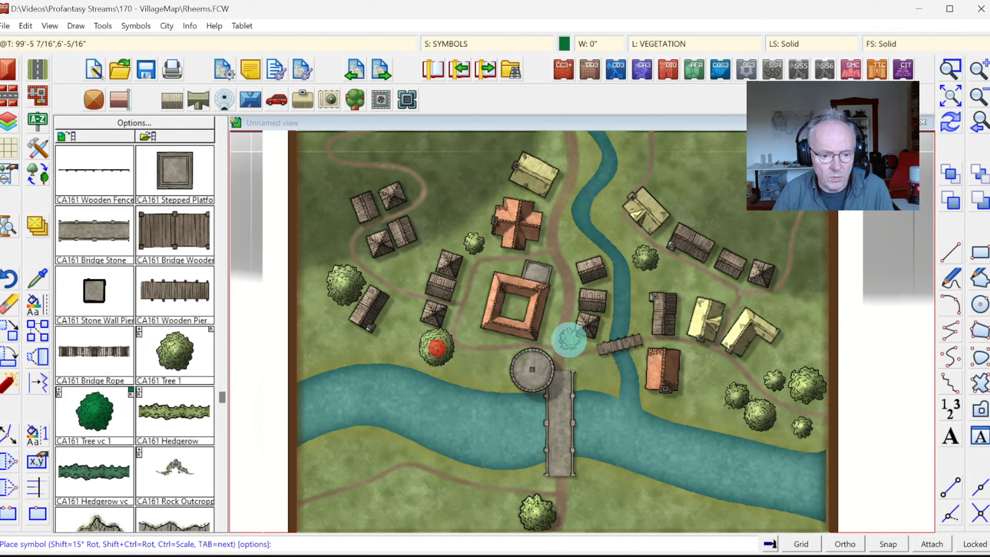
pyautogui.click(955, 96)
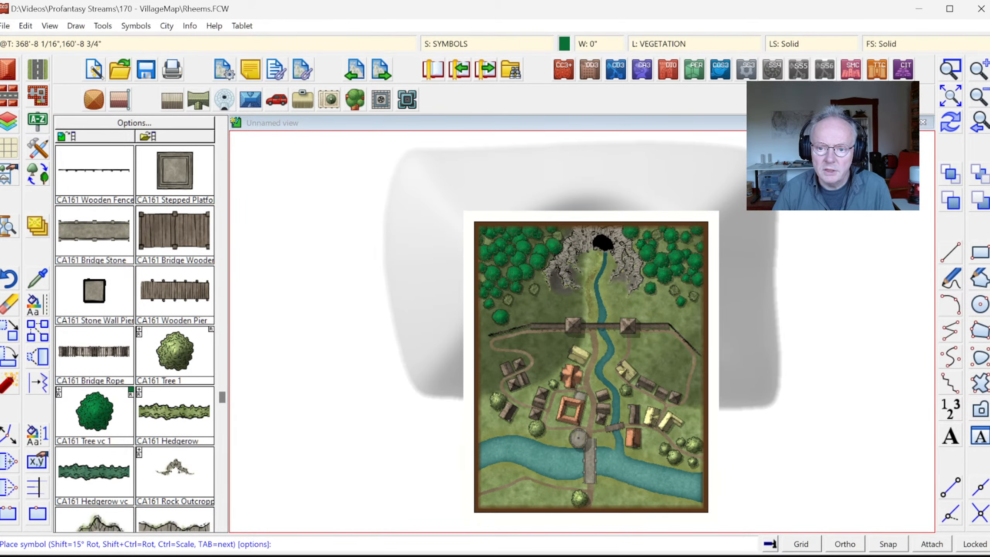
# Step: Choose the light green Hedgerow symbol and make SYMBOLS LOW the current sheet
pyautogui.click(951, 69)
pyautogui.click(449, 316)
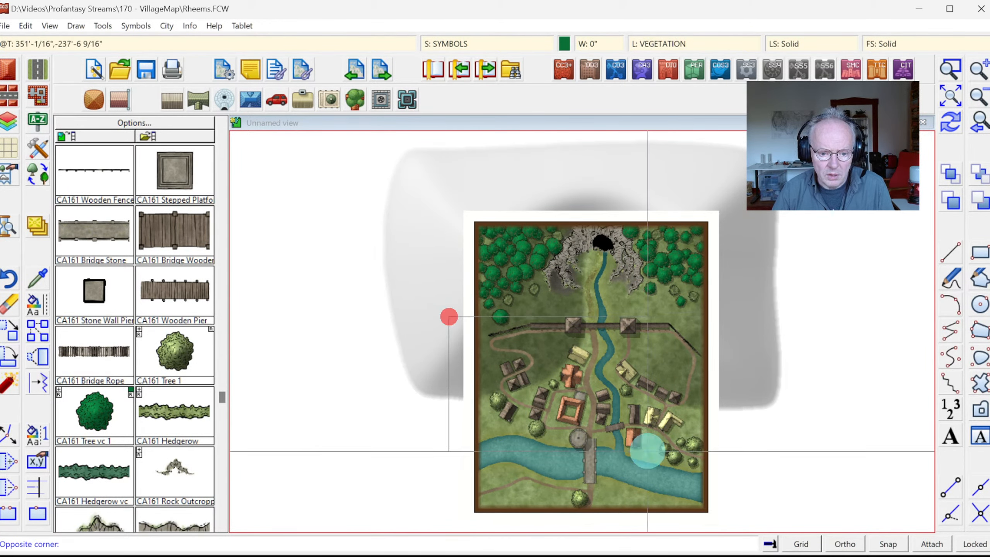
pyautogui.click(736, 486)
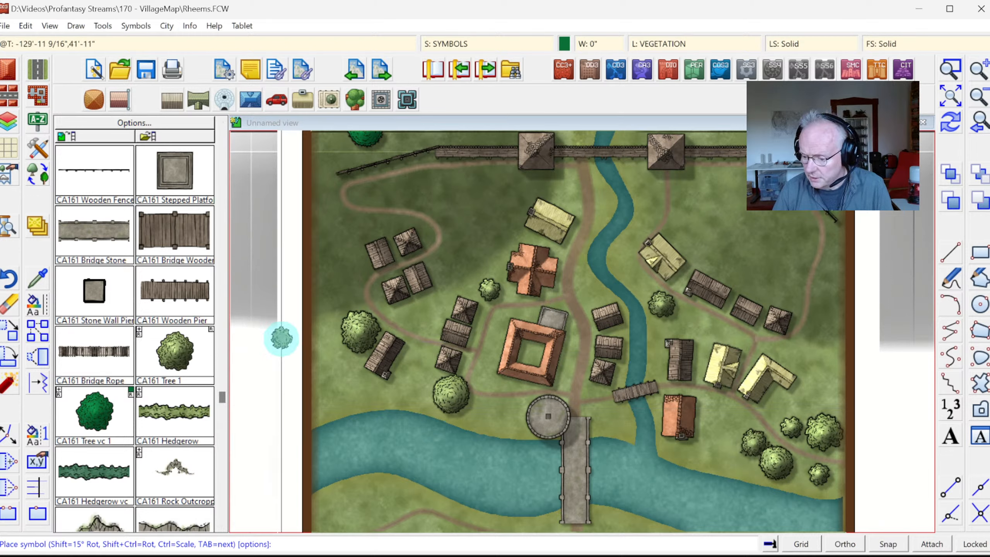
pyautogui.click(180, 405)
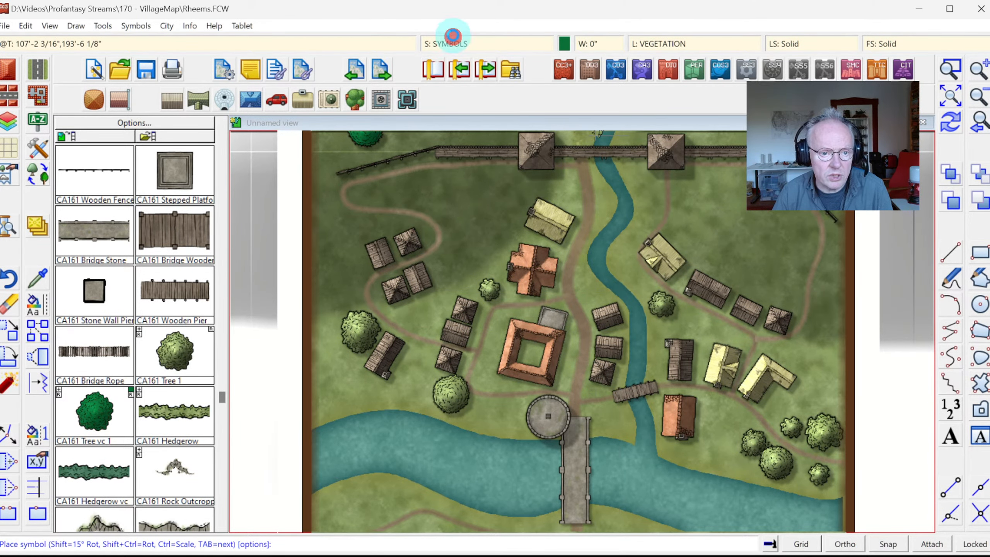
pyautogui.click(452, 42)
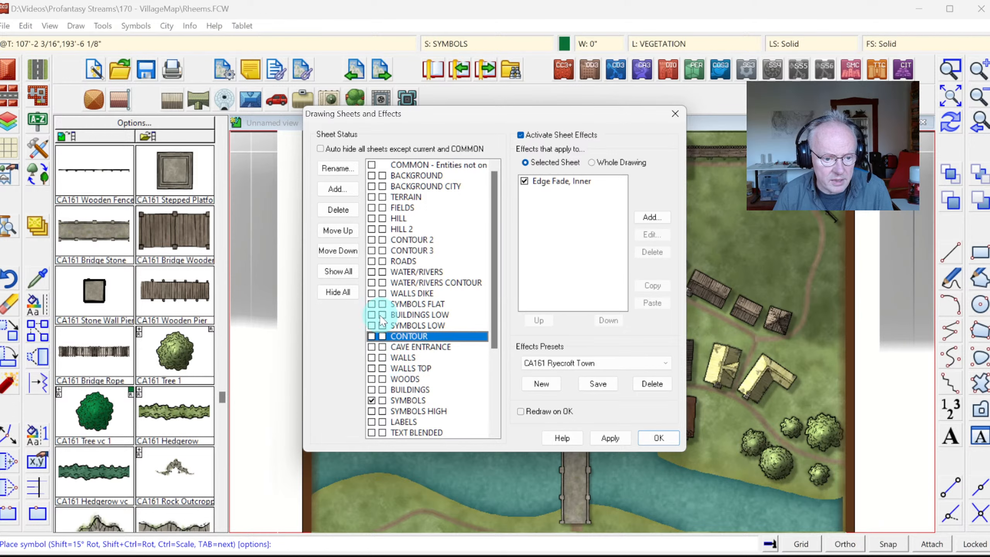
pyautogui.click(372, 326)
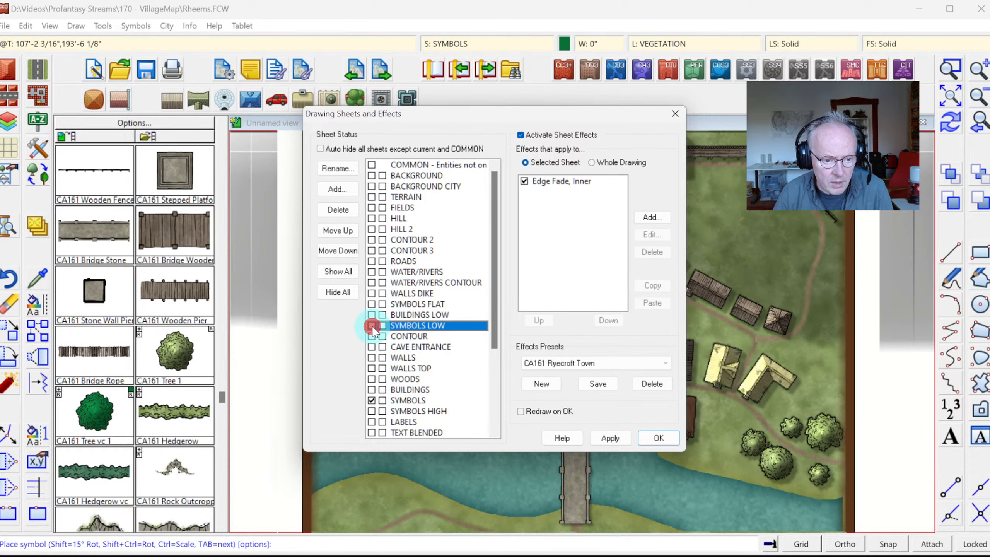
pyautogui.click(657, 438)
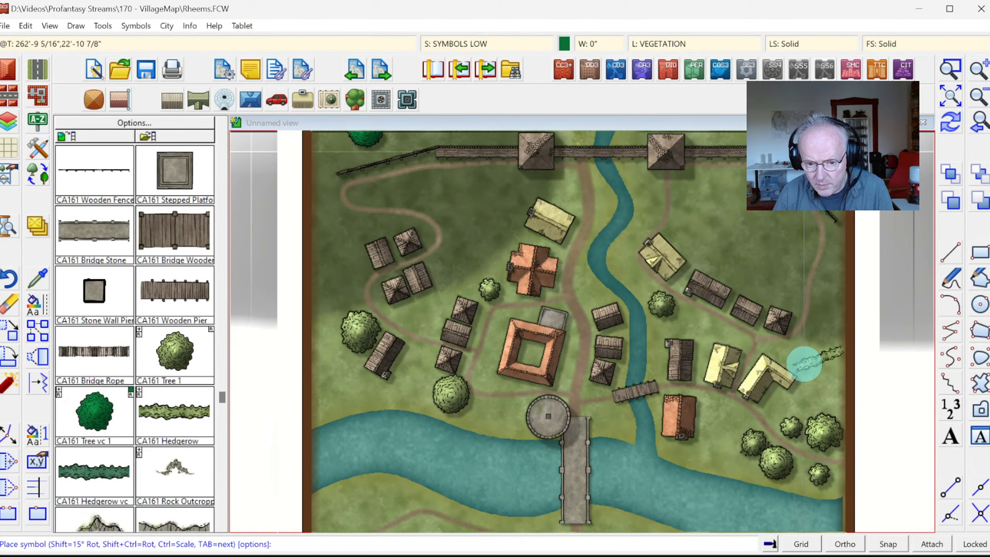
# Step: Place two hedgerow segments meeting at an angle between the L-shaped yellow house and the east border, and refresh the map
pyautogui.click(813, 351)
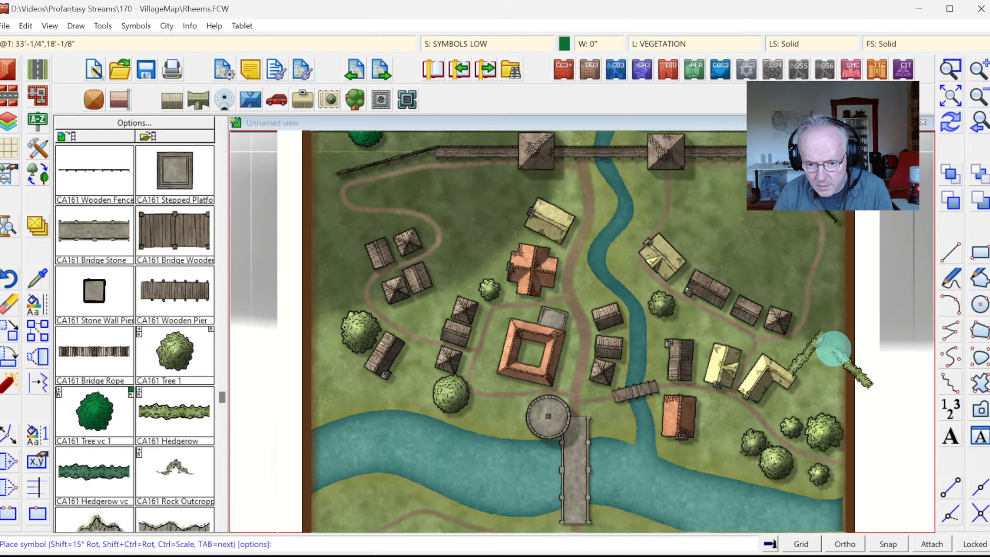
pyautogui.click(823, 333)
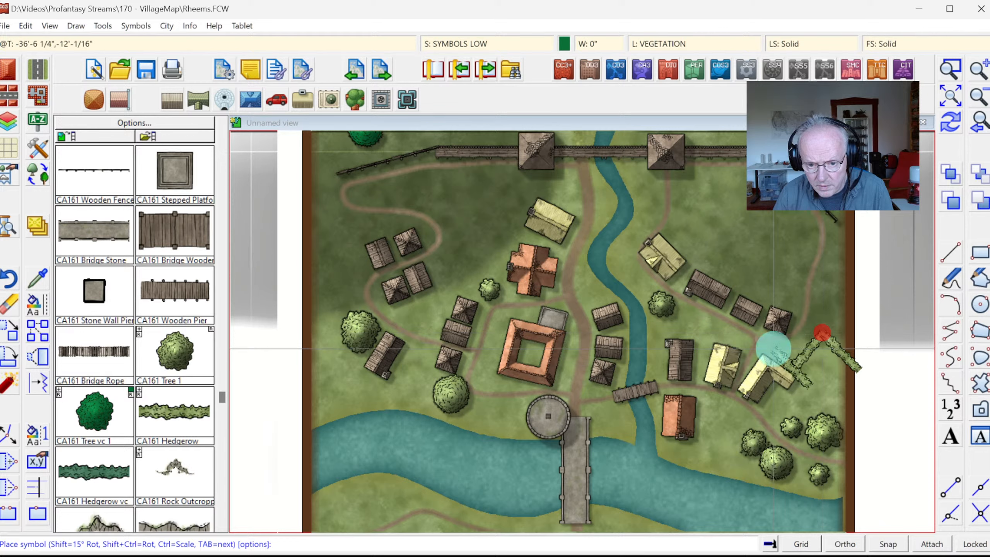
pyautogui.click(162, 354)
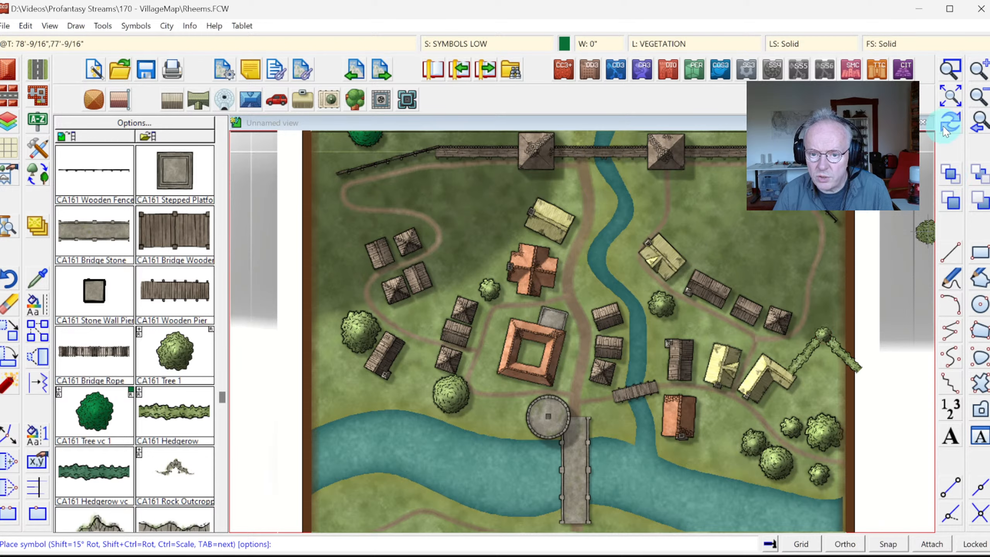
pyautogui.click(951, 119)
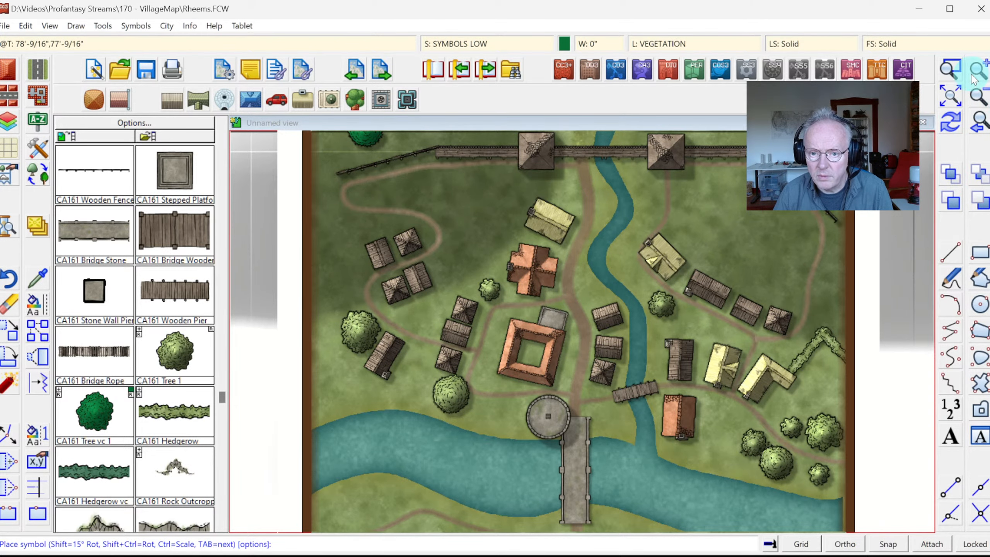
# Step: List the properties of the tree symbol at the corner where the two hedgerow segments meet near the east border
pyautogui.click(950, 68)
pyautogui.click(774, 322)
pyautogui.click(870, 409)
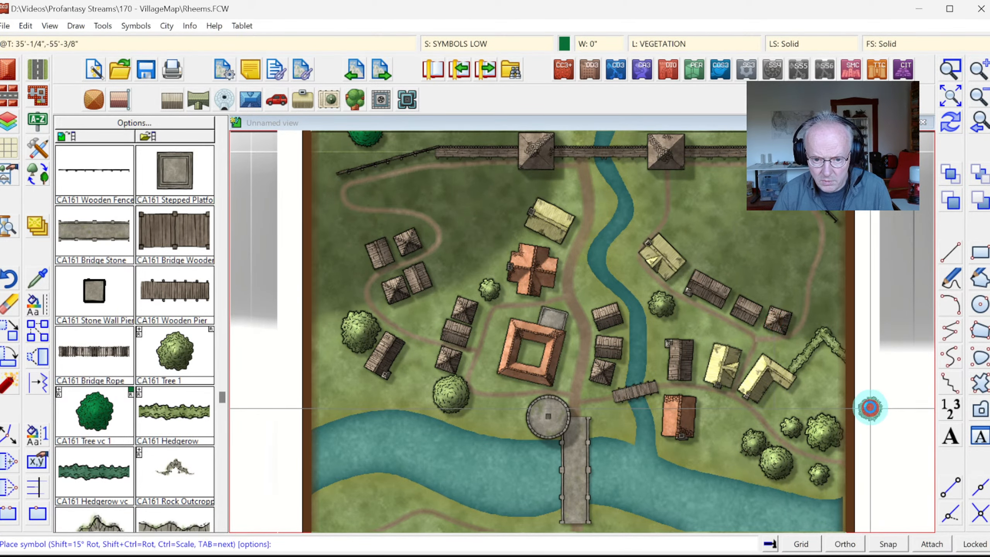
pyautogui.press('Escape')
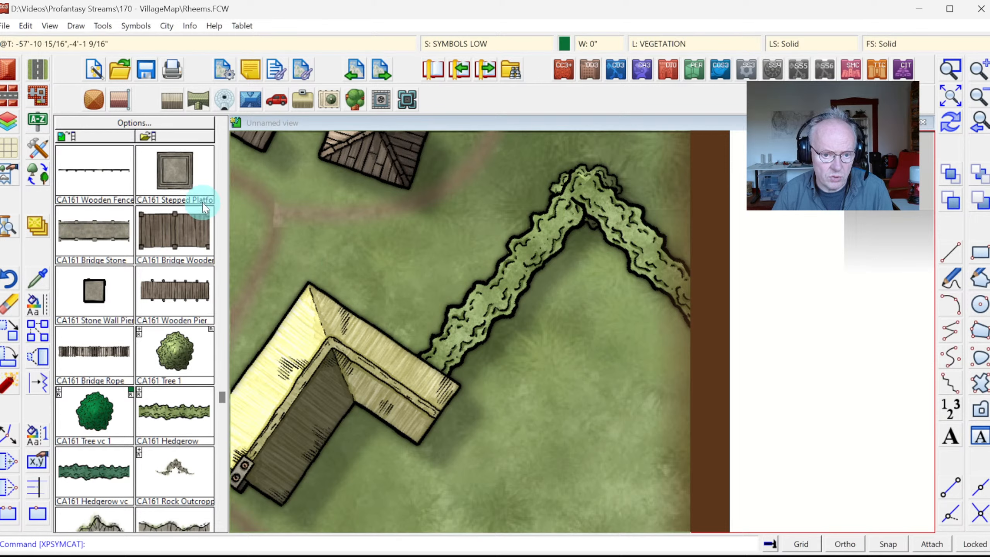
pyautogui.click(190, 26)
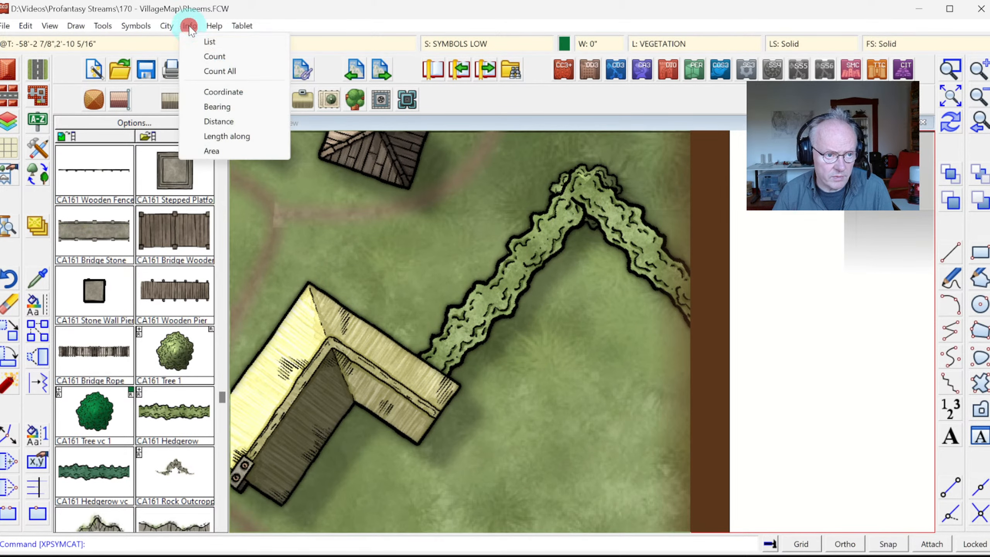
pyautogui.click(207, 41)
pyautogui.click(534, 269)
pyautogui.rightClick(588, 287)
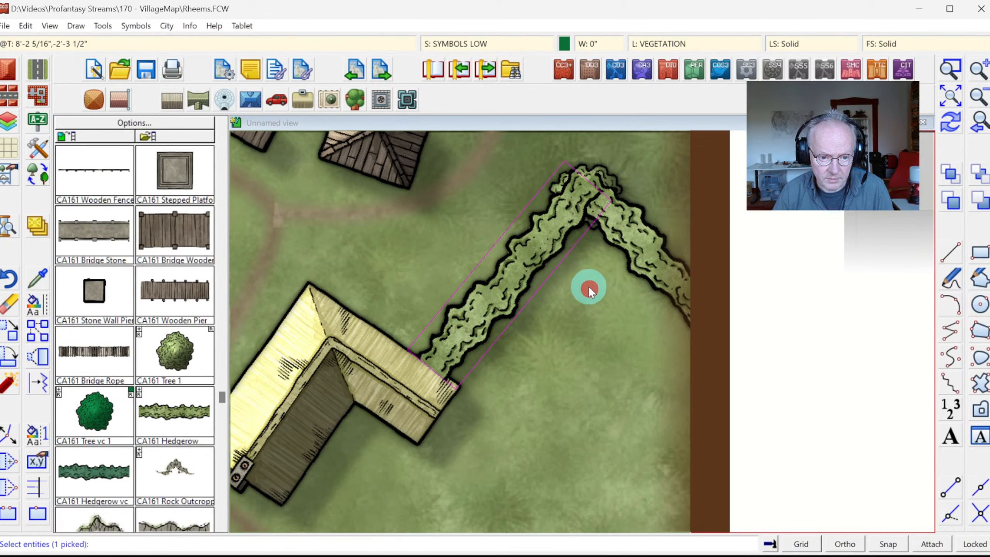
pyautogui.click(581, 219)
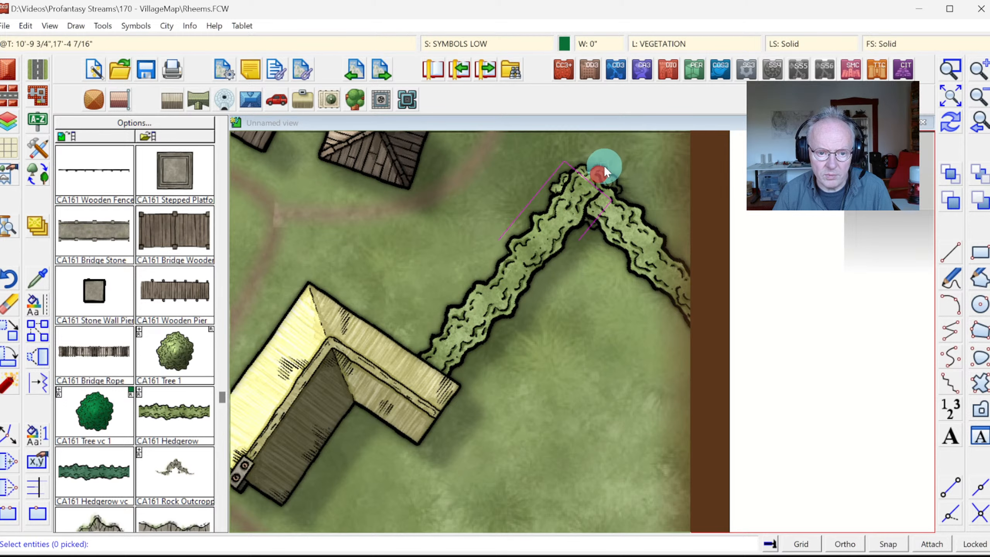
pyautogui.click(603, 166)
pyautogui.rightClick(659, 183)
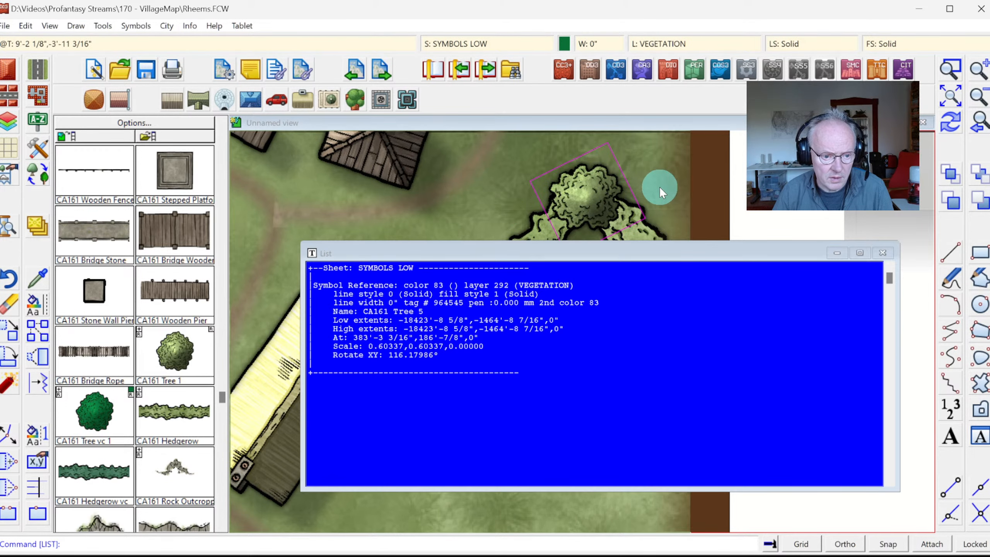
# Step: Try to bring the tree at the hedgerow corner to the front of the hedgerow segments
pyautogui.click(659, 187)
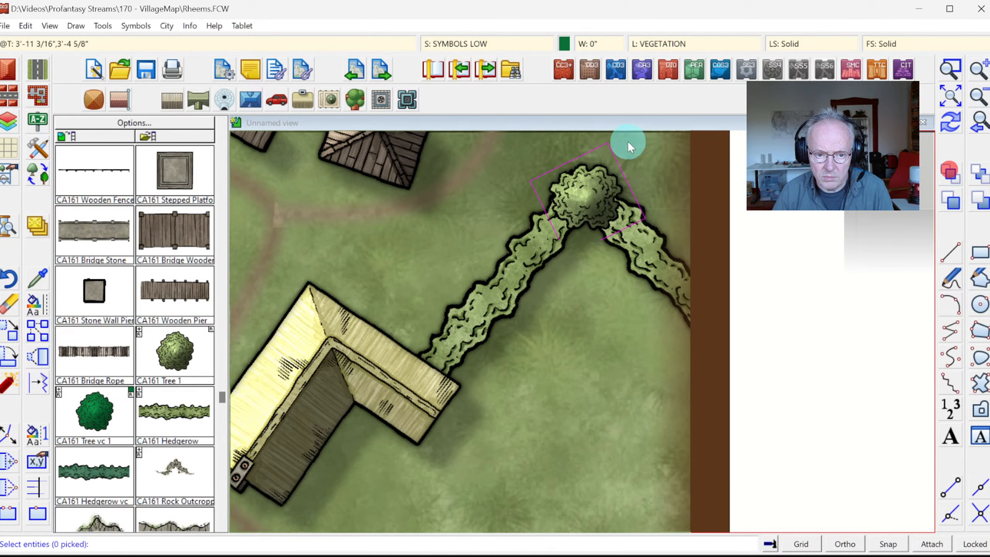
pyautogui.rightClick(649, 170)
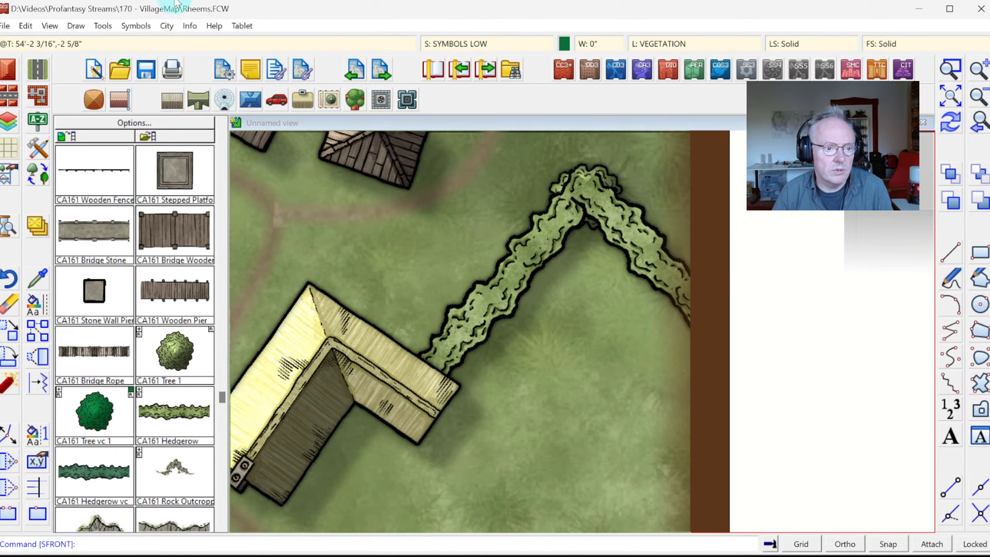
# Step: List the properties of the corner tree together with the eastern hedgerow segment to compare their sheets and stacking order
pyautogui.click(186, 28)
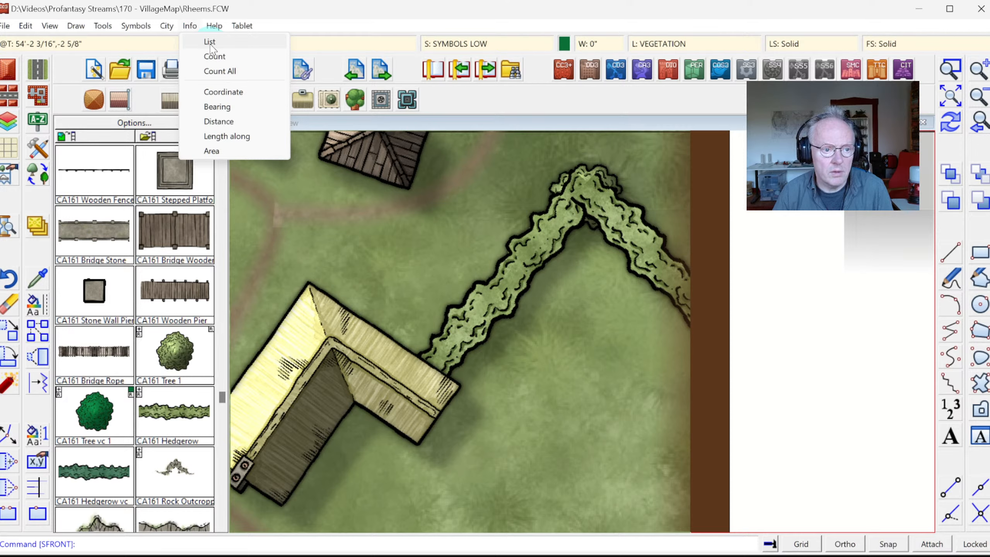
pyautogui.click(210, 42)
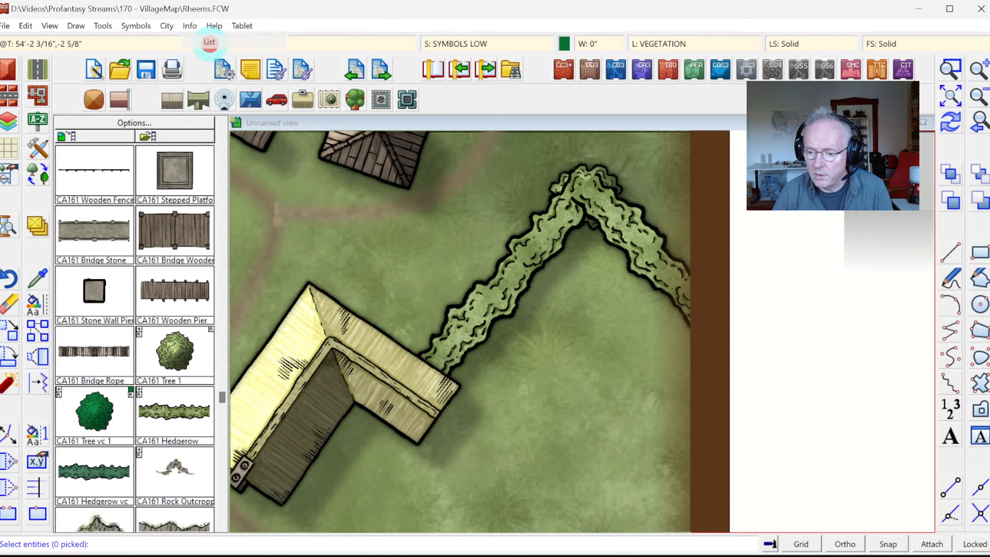
pyautogui.click(188, 31)
pyautogui.click(198, 39)
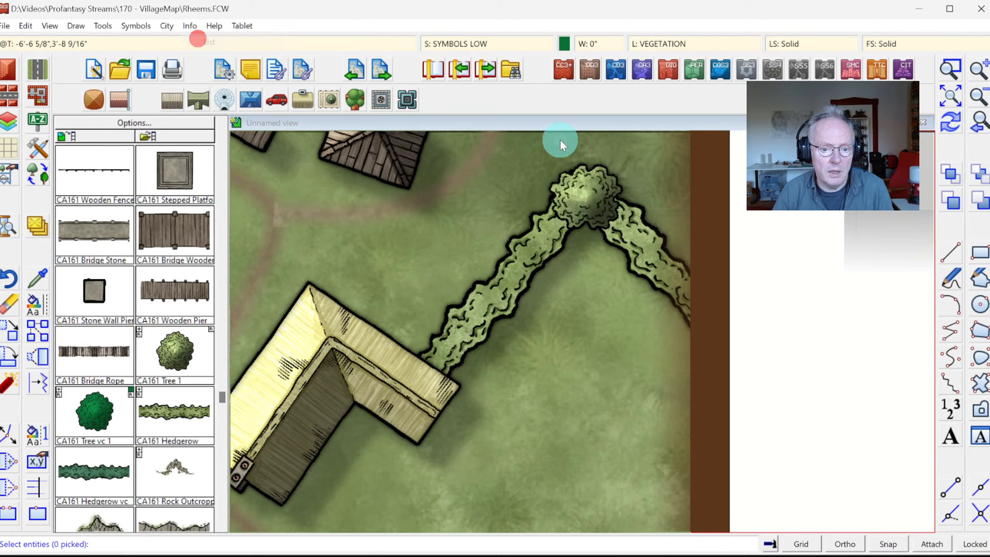
pyautogui.click(949, 122)
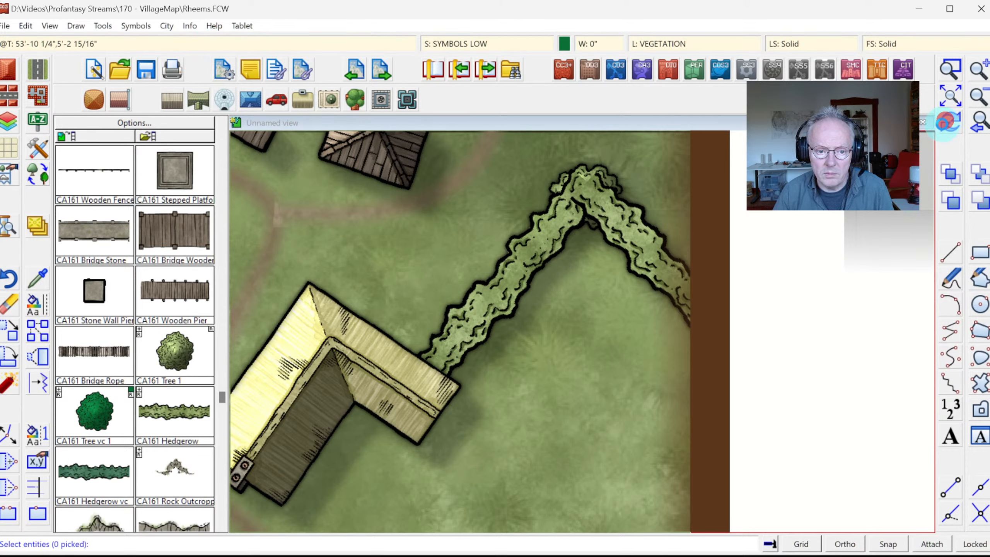
pyautogui.click(606, 172)
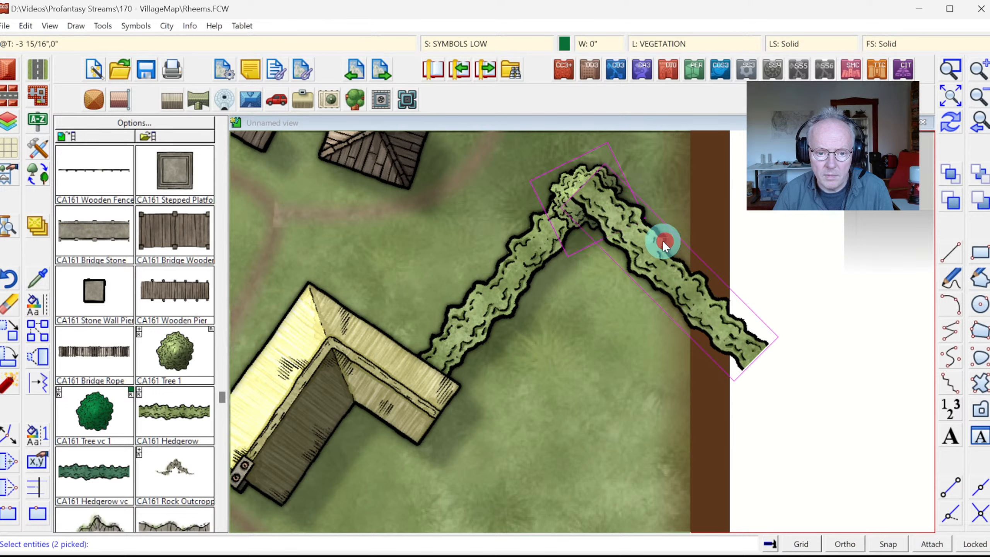
pyautogui.rightClick(662, 240)
pyautogui.click(585, 230)
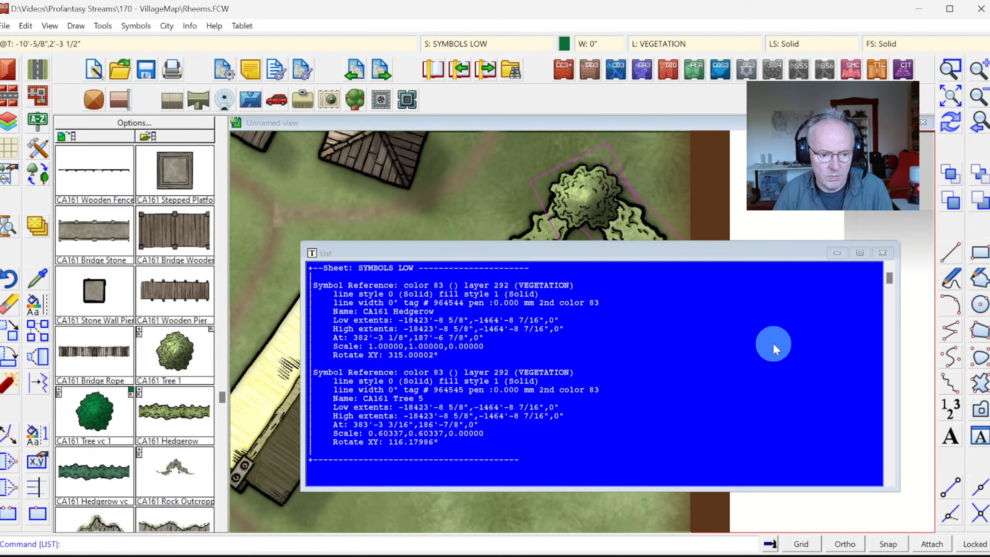
pyautogui.click(883, 253)
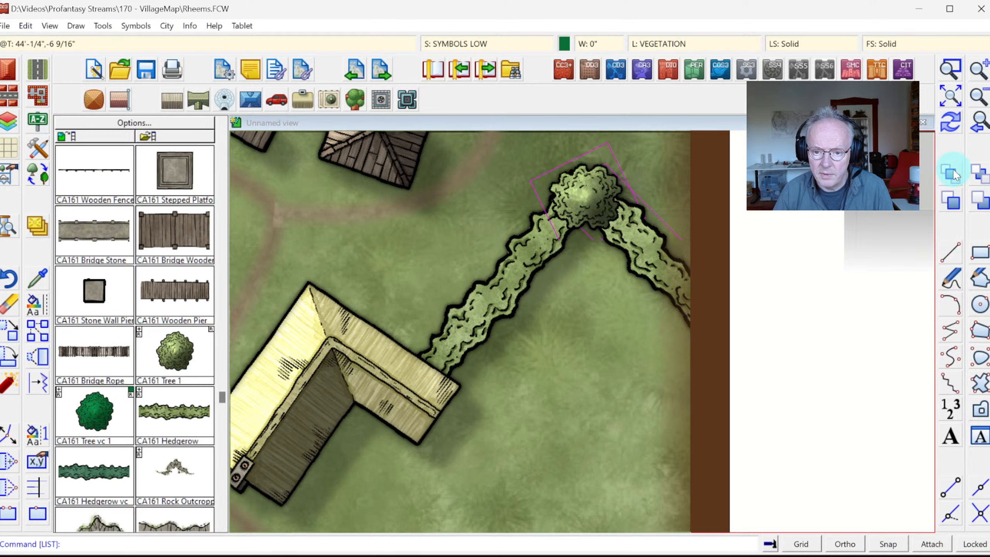
# Step: Try again to bring only the corner tree in front of the two hedgerow segments
pyautogui.click(760, 238)
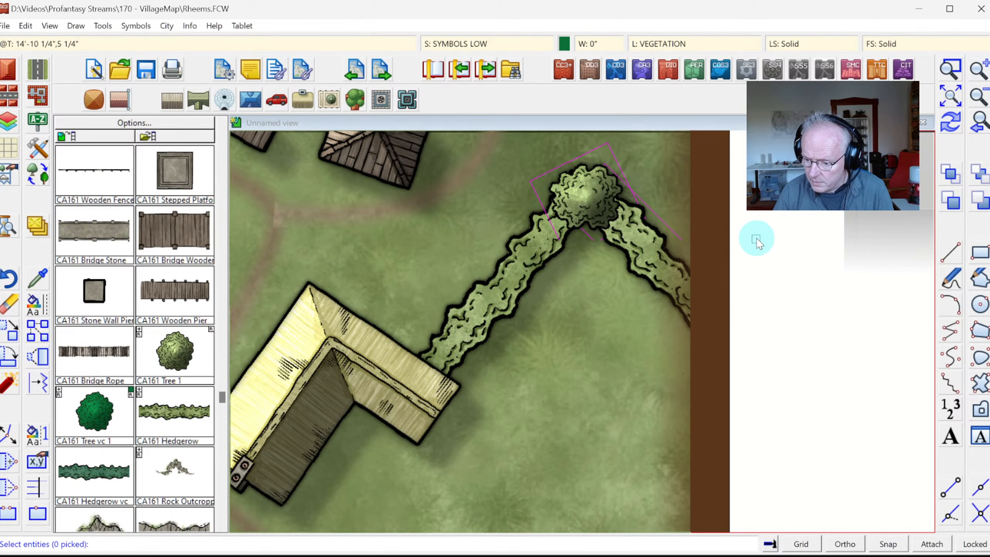
pyautogui.click(599, 170)
pyautogui.rightClick(598, 163)
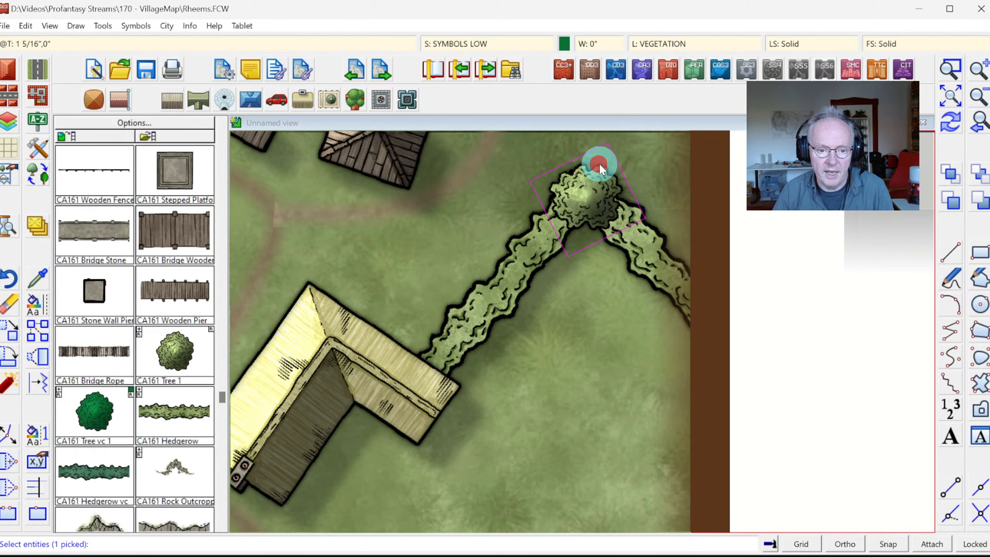
pyautogui.click(671, 177)
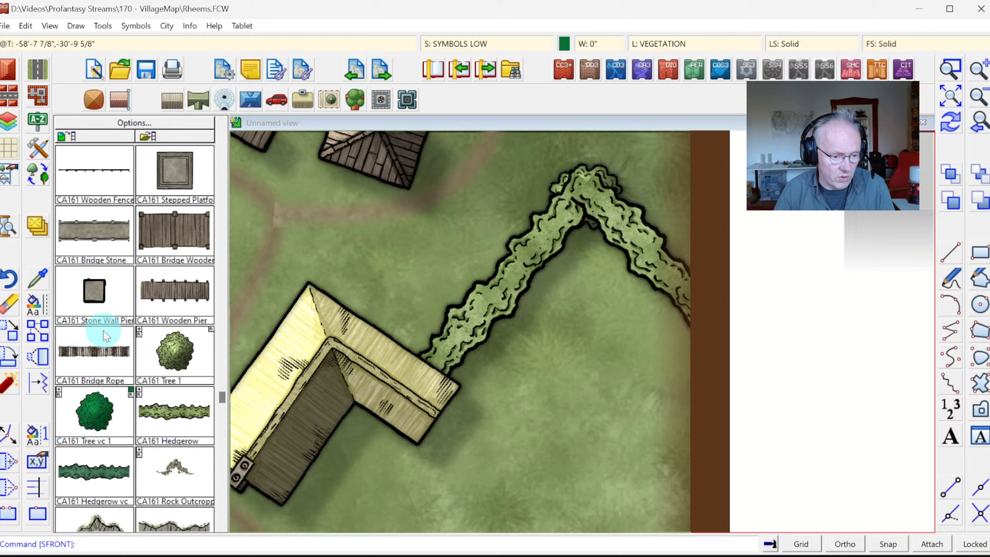
pyautogui.rightClick(37, 236)
pyautogui.click(92, 351)
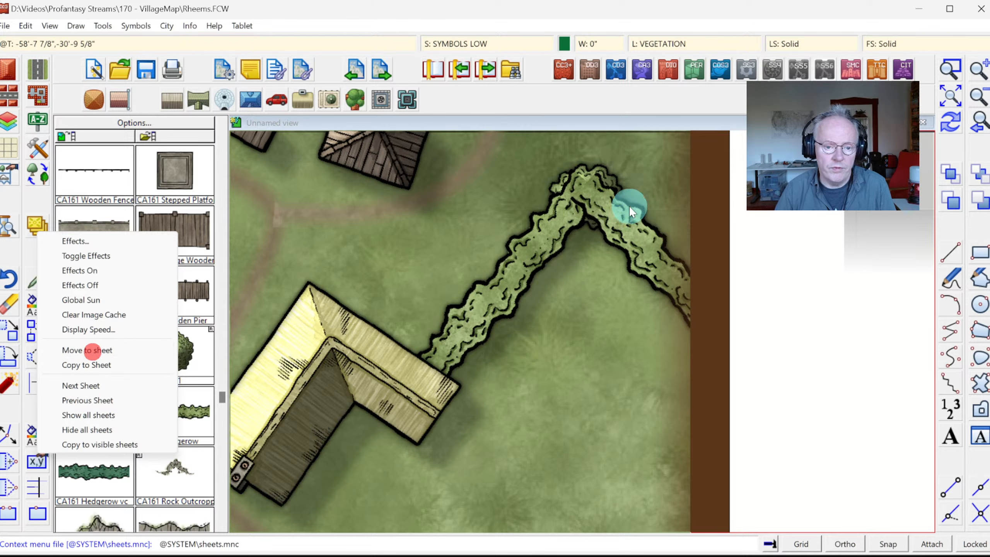
pyautogui.click(605, 169)
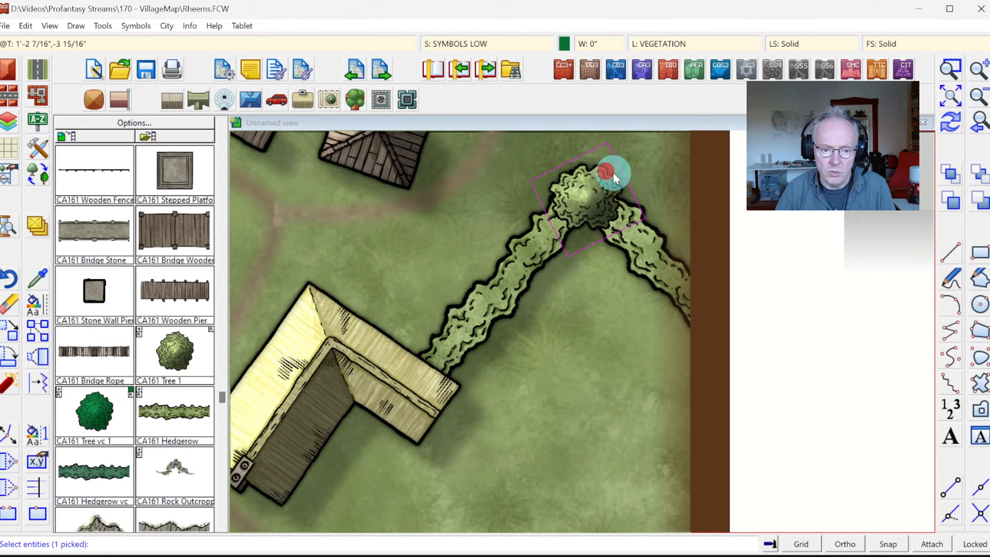
pyautogui.rightClick(612, 172)
pyautogui.click(622, 178)
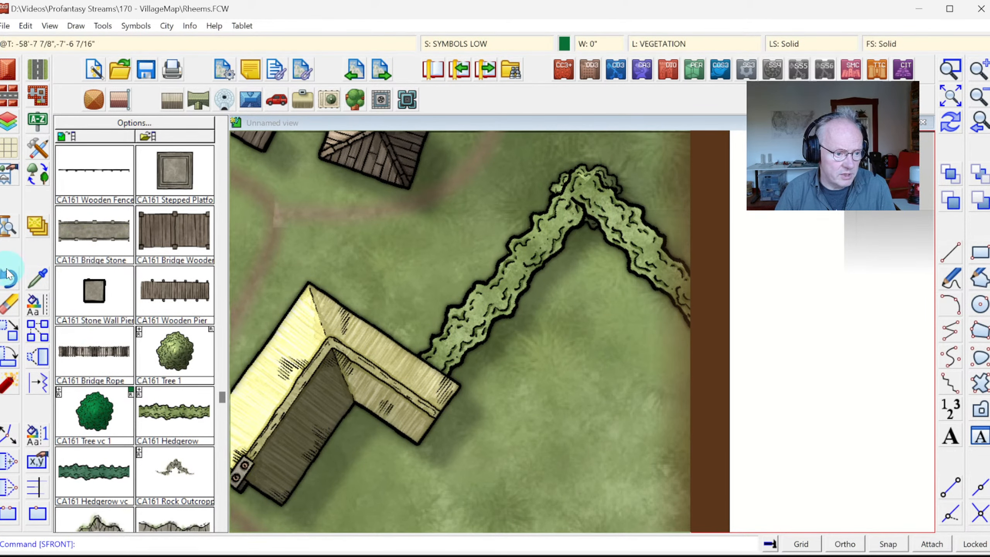
# Step: Move the tree at the hedgerow corner to the SYMBOLS sheet and refresh the map
pyautogui.click(37, 220)
pyautogui.click(88, 338)
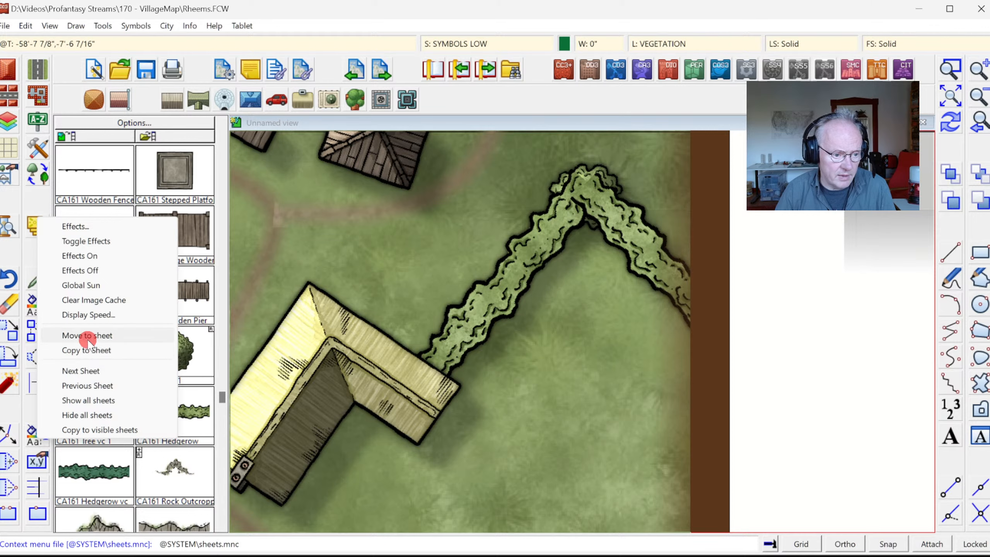
pyautogui.click(608, 179)
pyautogui.rightClick(614, 176)
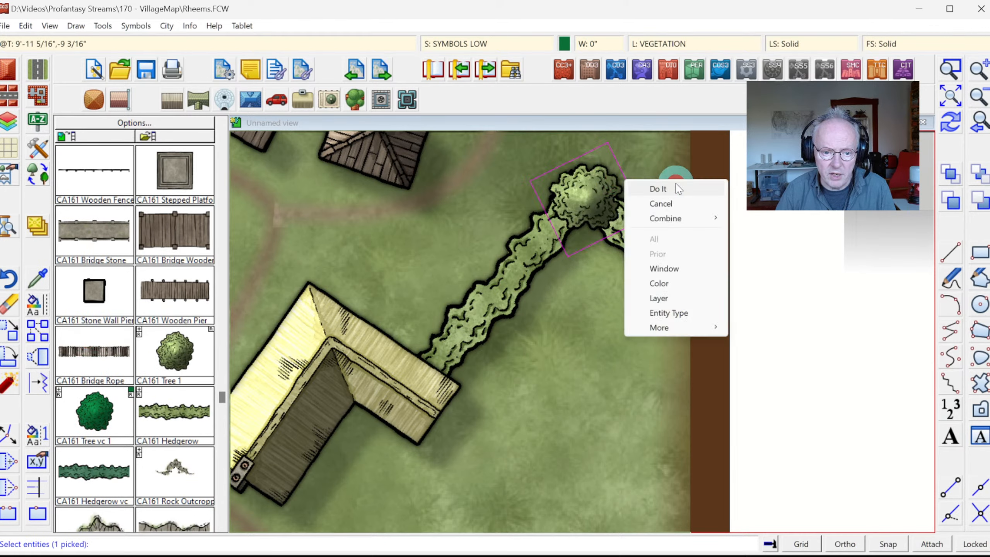
pyautogui.click(659, 188)
pyautogui.scroll(-4, 479, 355)
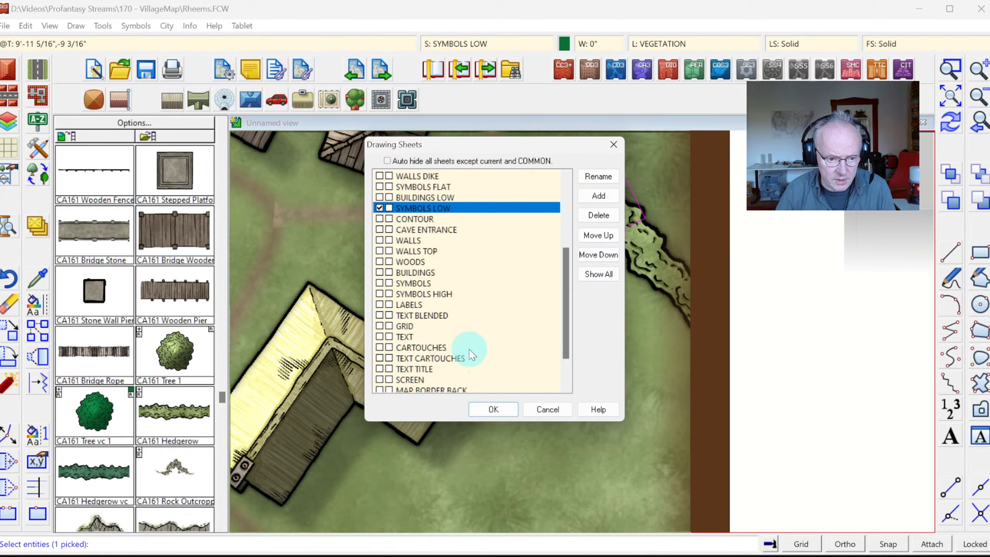
pyautogui.click(422, 281)
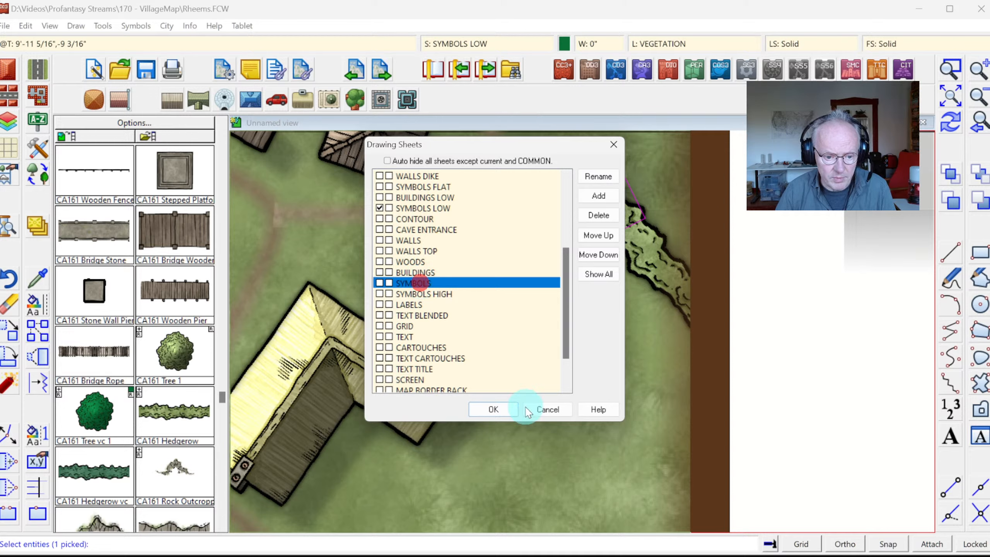
pyautogui.click(496, 408)
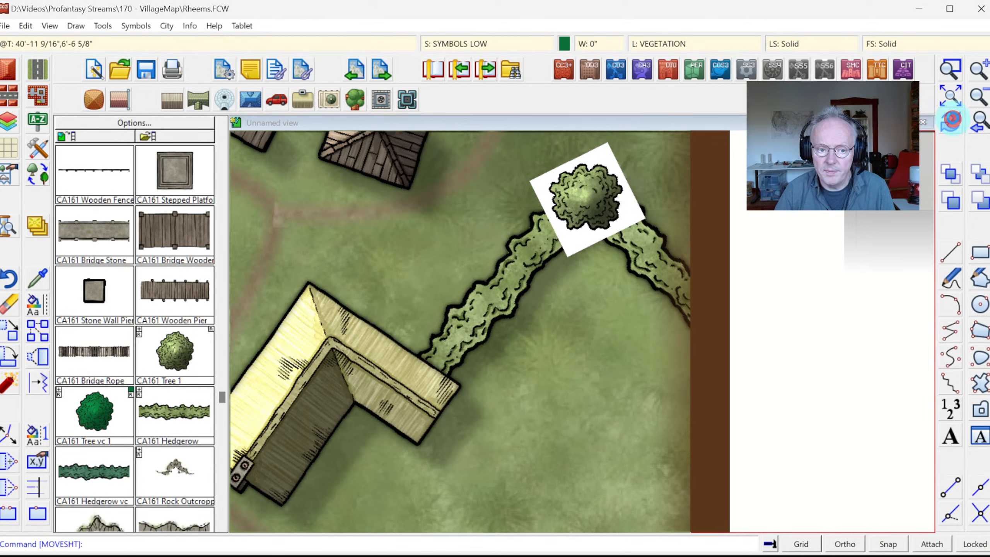
pyautogui.click(952, 121)
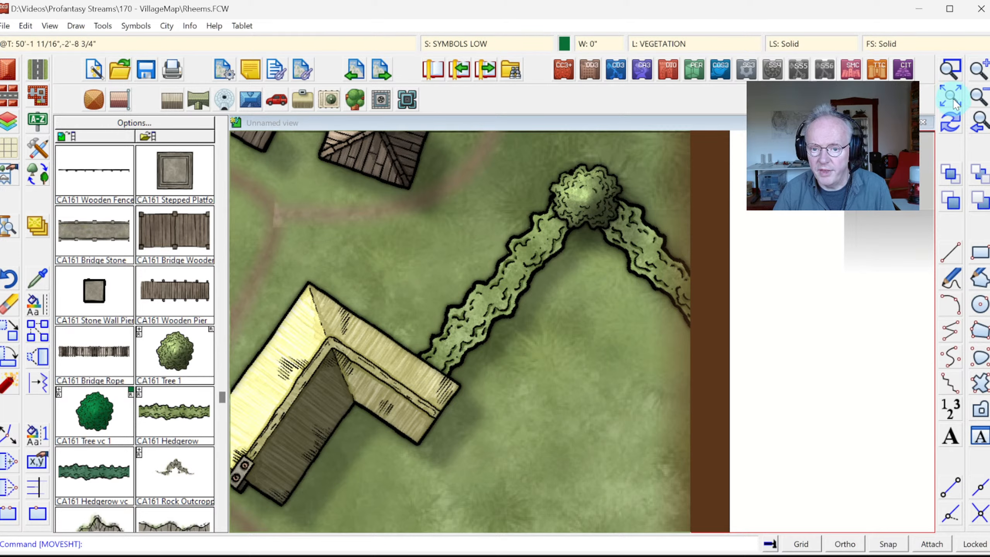
# Step: Place two Hedgerow symbols running northeast from the yellow-roofed house beside the stream, above the row of brown houses
pyautogui.click(948, 102)
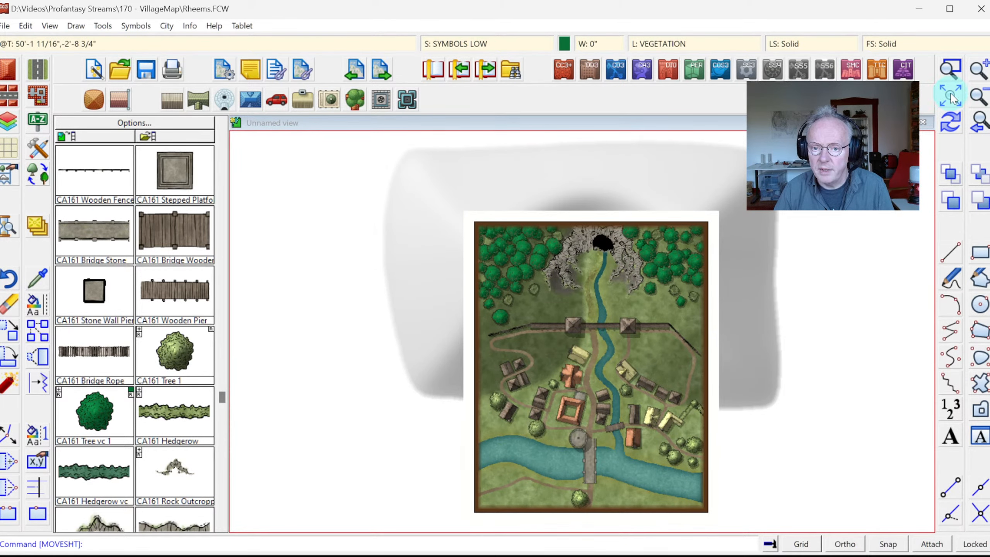
pyautogui.click(953, 70)
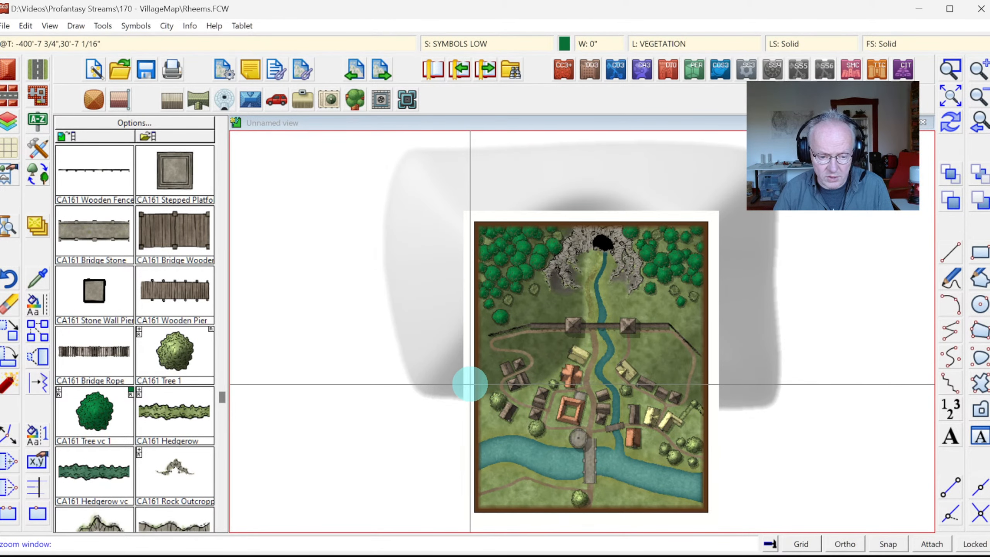
pyautogui.click(610, 332)
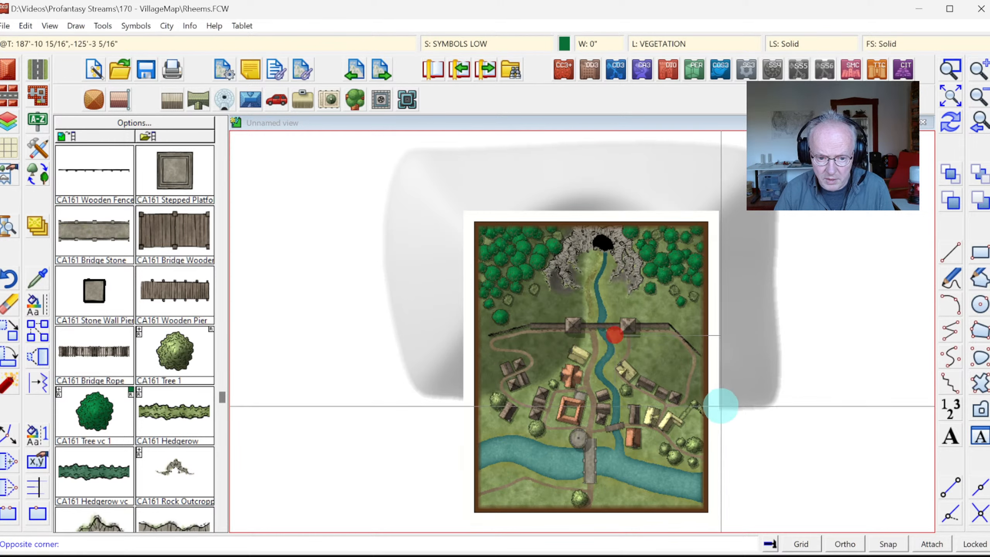
pyautogui.click(718, 417)
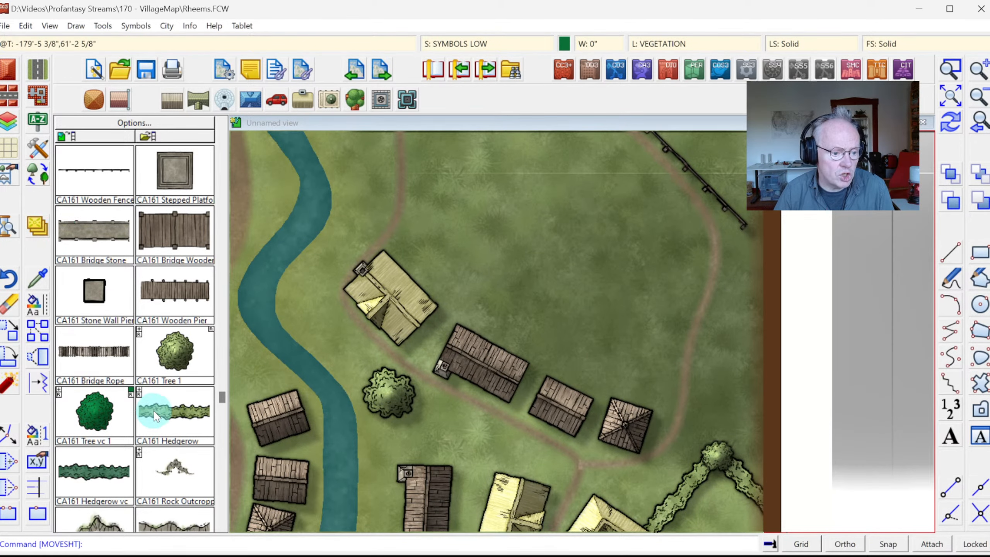
pyautogui.click(149, 420)
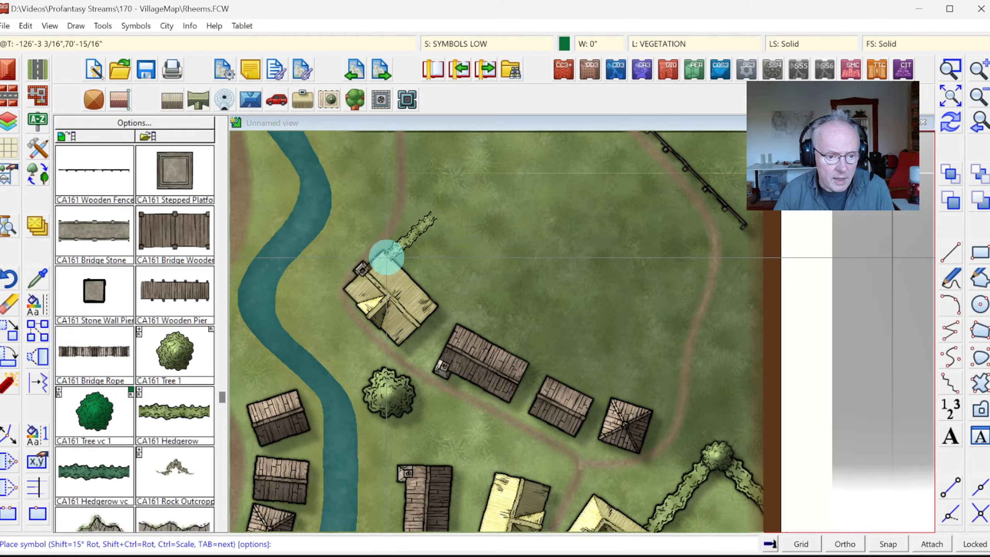
pyautogui.moveTo(385, 257); pyautogui.dragTo(478, 175)
pyautogui.hotkey('ctrl', 'shift')
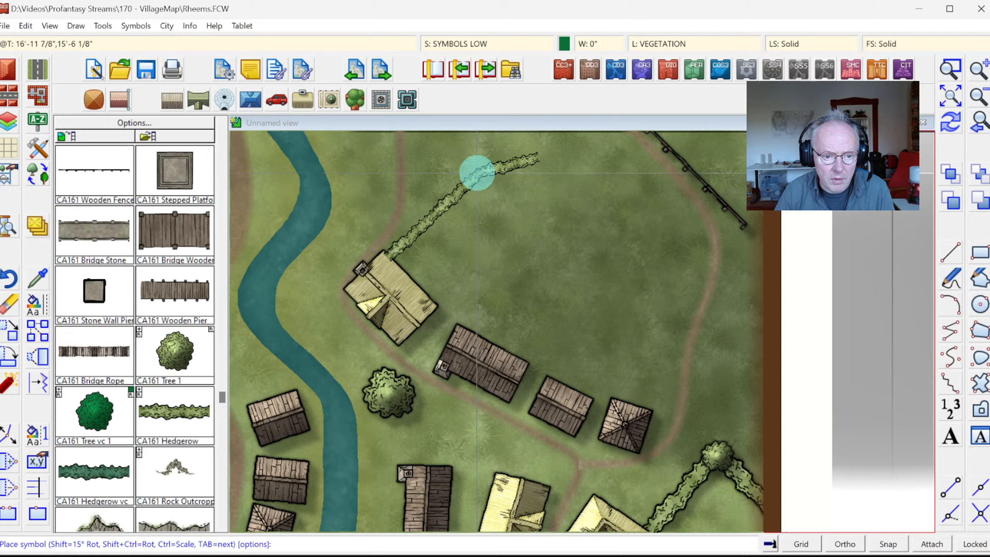
pyautogui.click(477, 173)
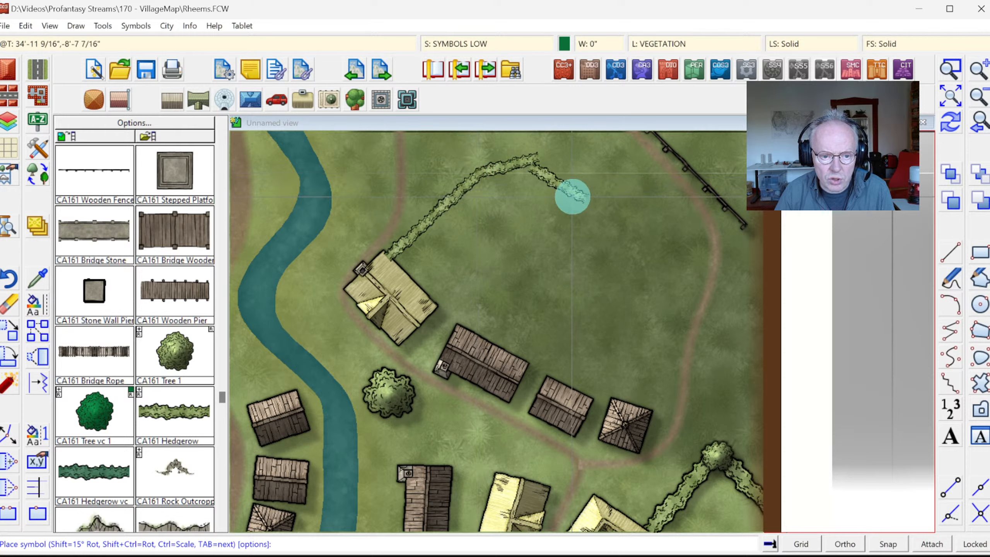
# Step: Continue the hedgerow southeast and south in connected segments, ending at the small square-roofed house to enclose the field
pyautogui.click(572, 196)
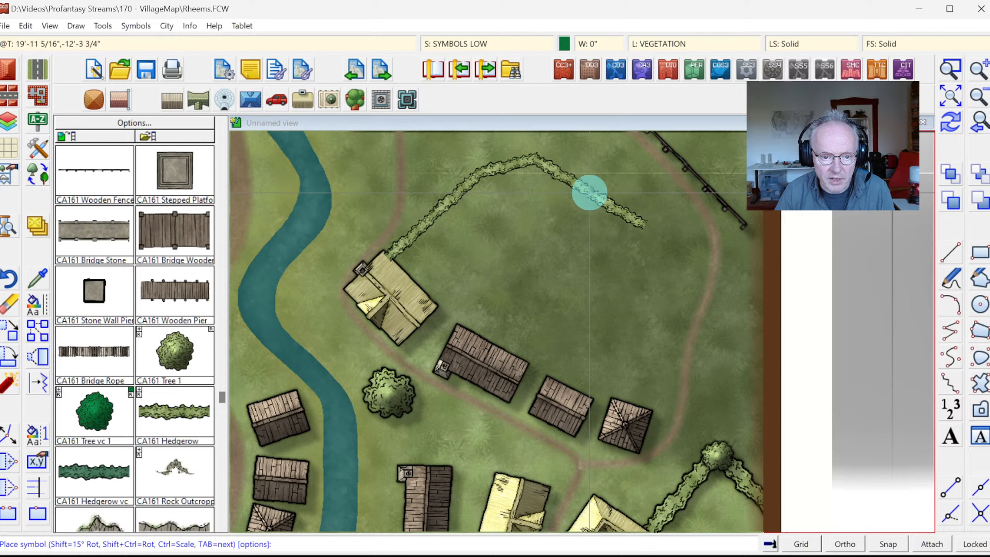
pyautogui.click(653, 231)
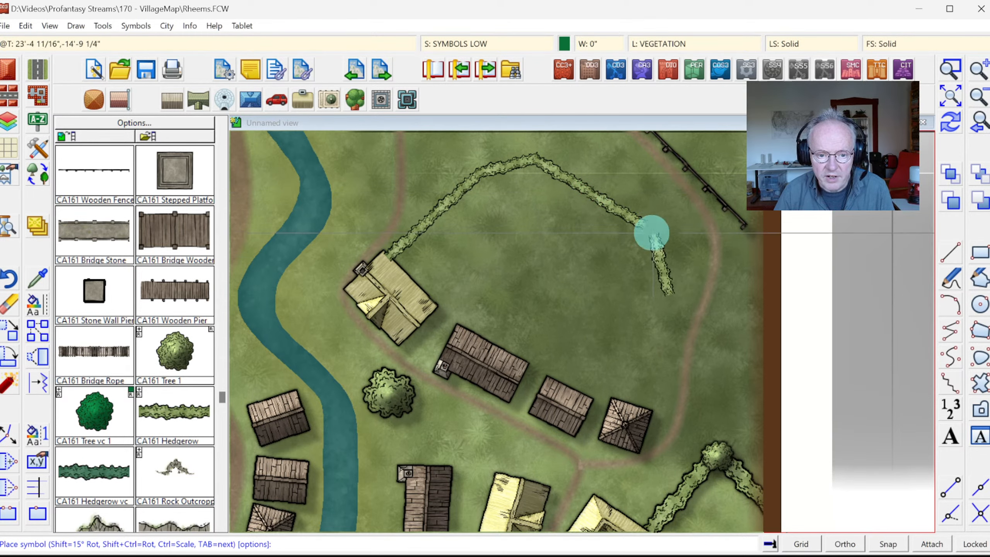
pyautogui.click(643, 221)
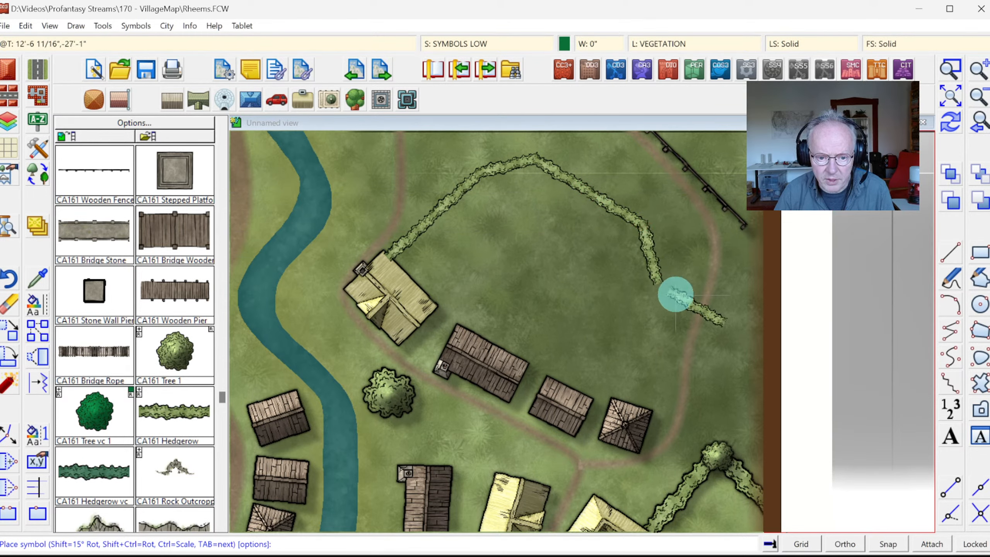
pyautogui.click(657, 280)
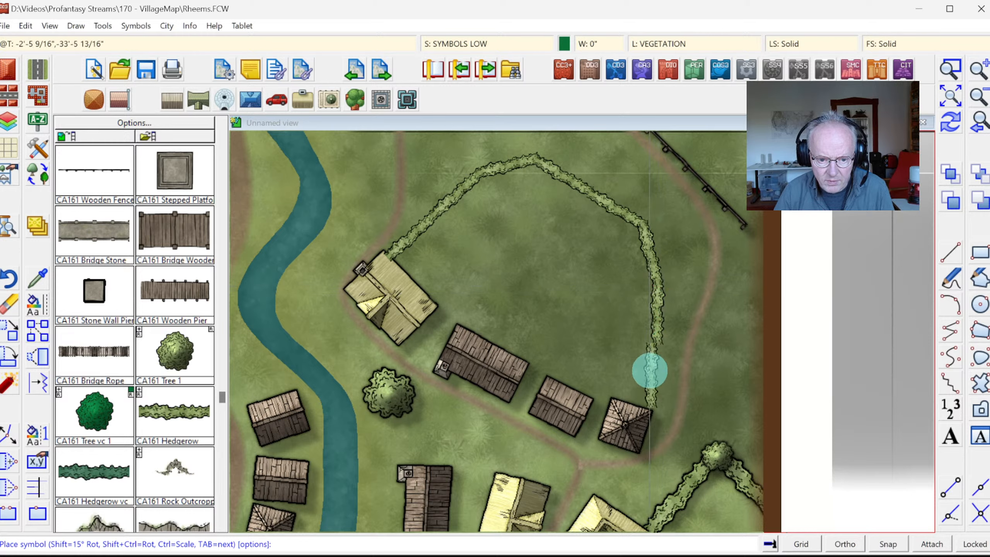
pyautogui.rightClick(656, 342)
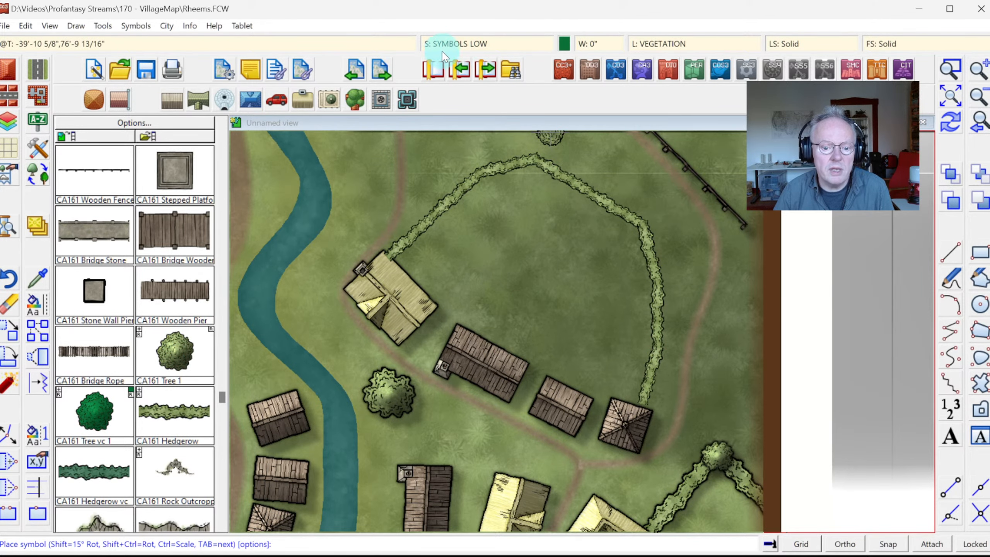
# Step: Make SYMBOLS the current sheet and place trees on the field hedgerow's corners and both of its ends
pyautogui.click(416, 49)
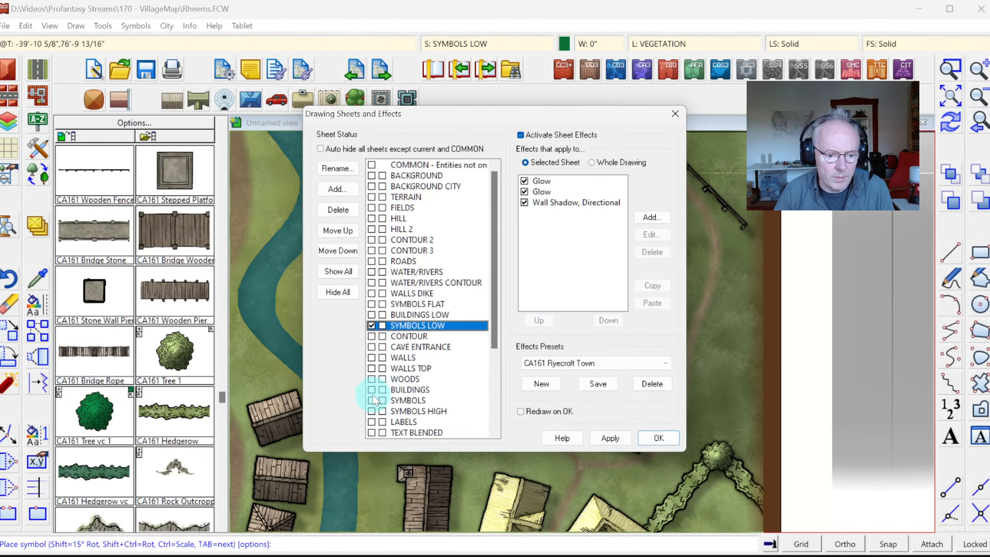
pyautogui.click(371, 402)
pyautogui.click(642, 439)
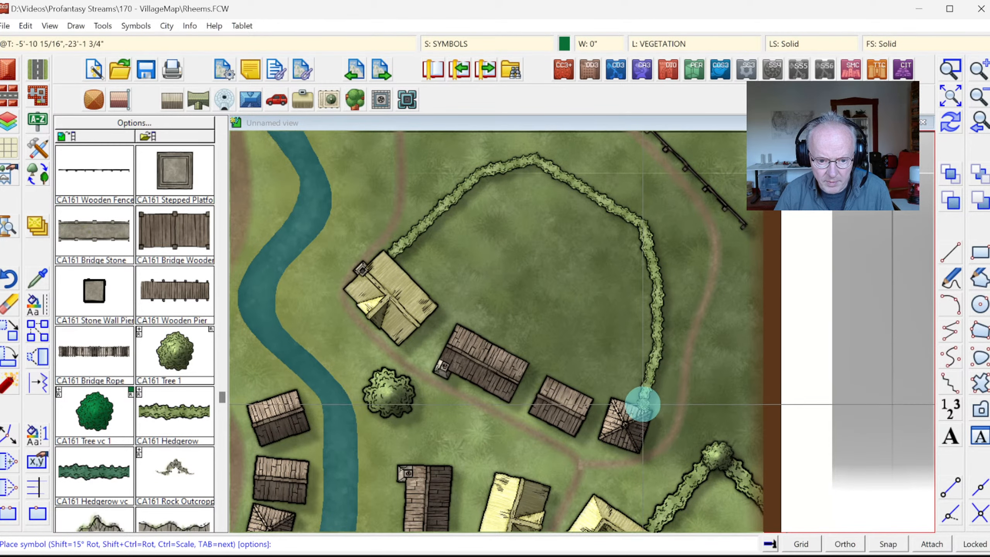
pyautogui.click(641, 402)
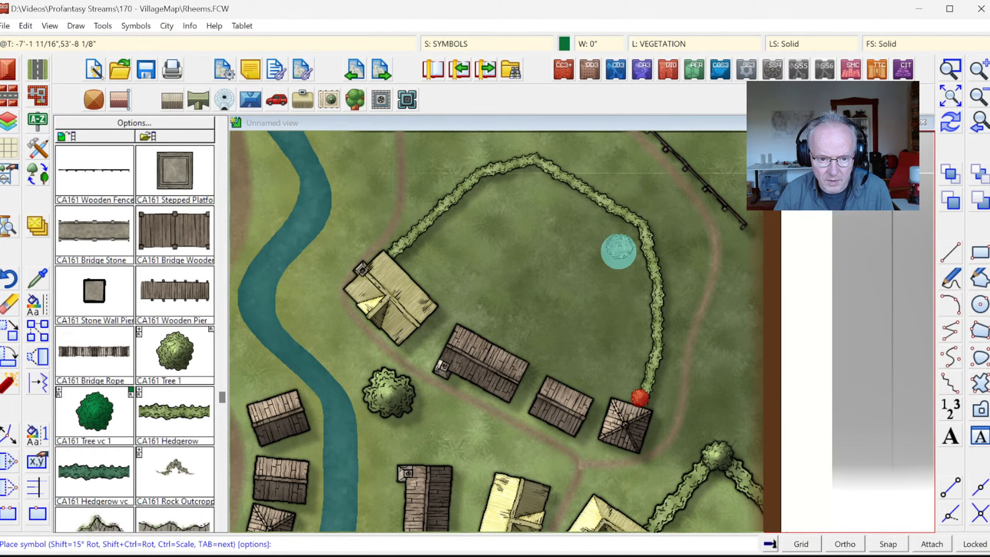
pyautogui.click(642, 224)
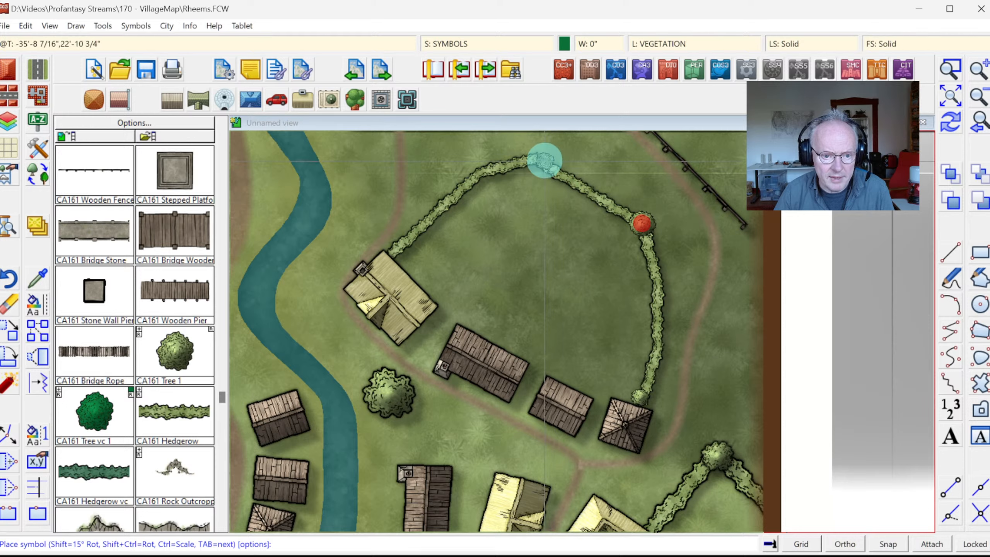
pyautogui.click(536, 160)
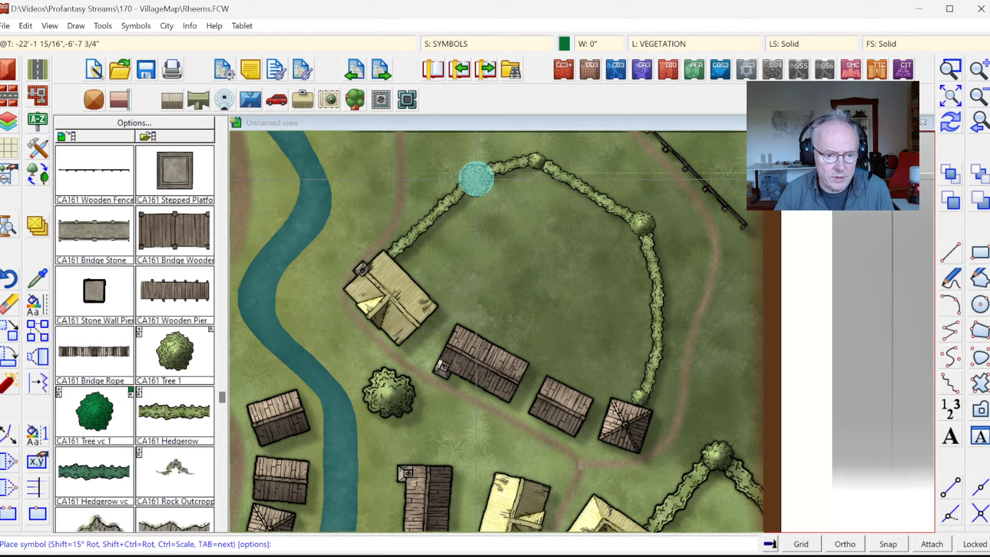
pyautogui.click(477, 178)
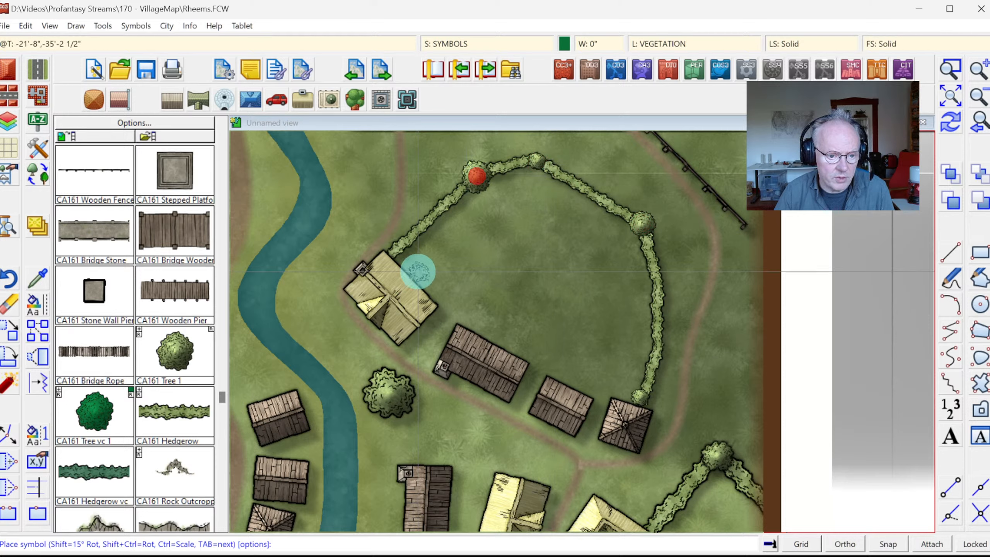
pyautogui.click(391, 250)
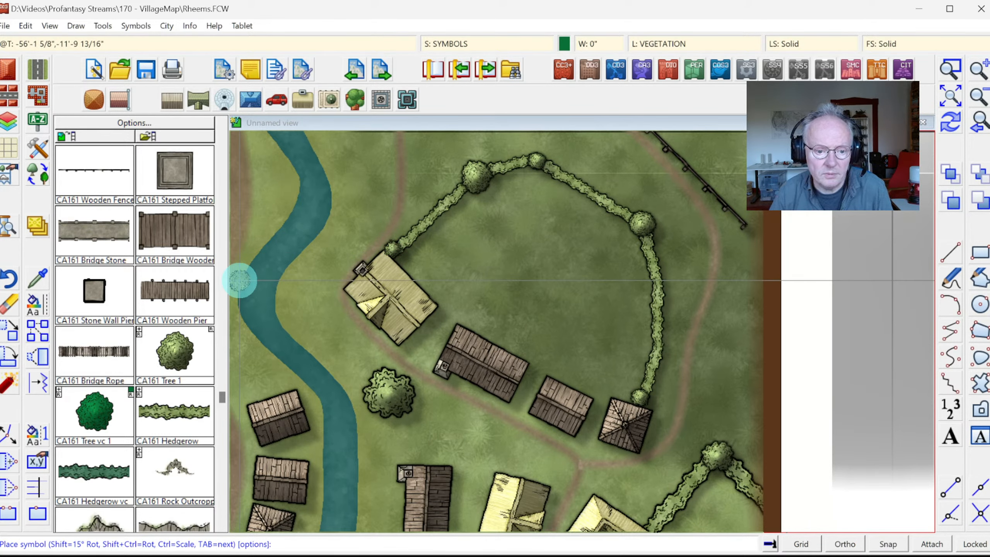
pyautogui.press('Escape')
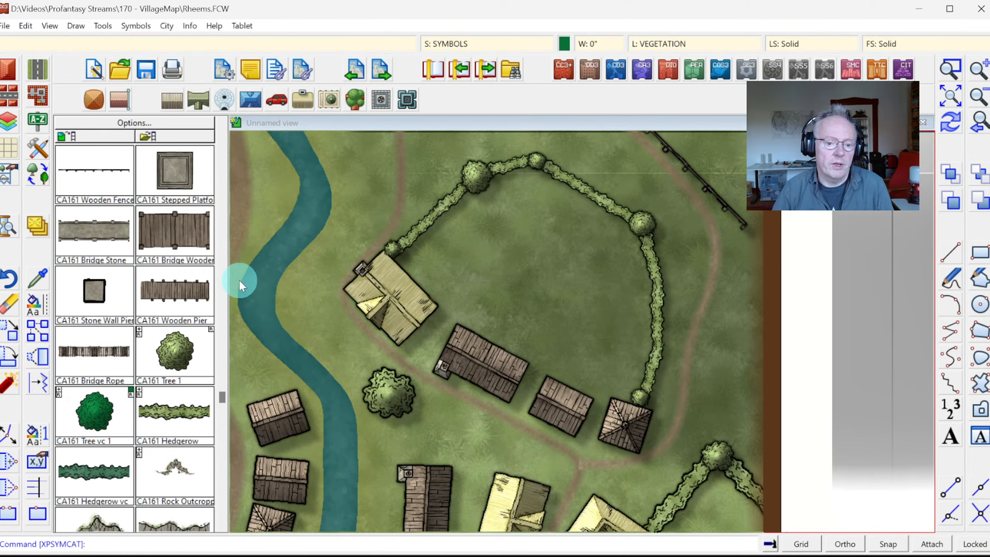
# Step: Browse the symbol catalogs to the Dungeons > DD3 > DD3 Color folder
pyautogui.click(957, 99)
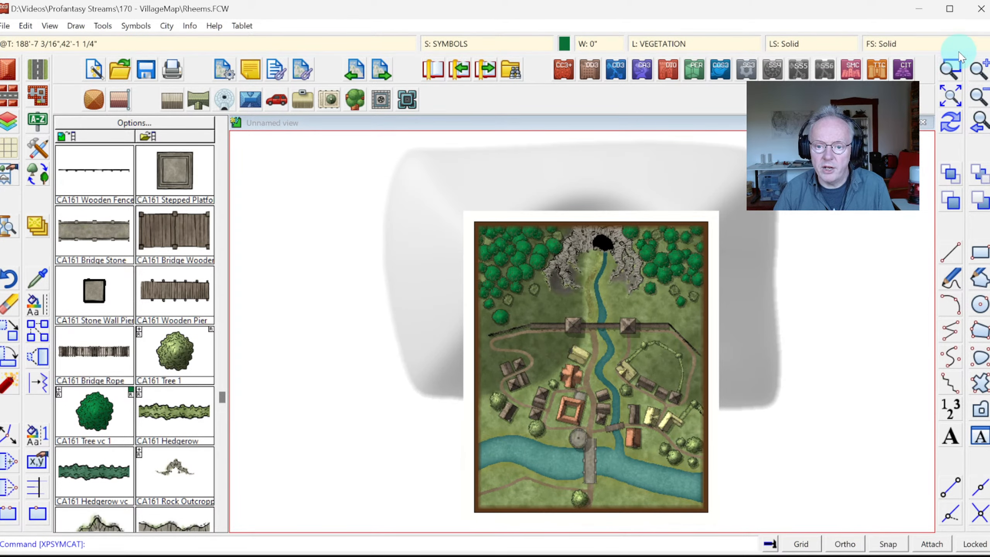
pyautogui.click(955, 67)
pyautogui.click(605, 341)
pyautogui.click(715, 423)
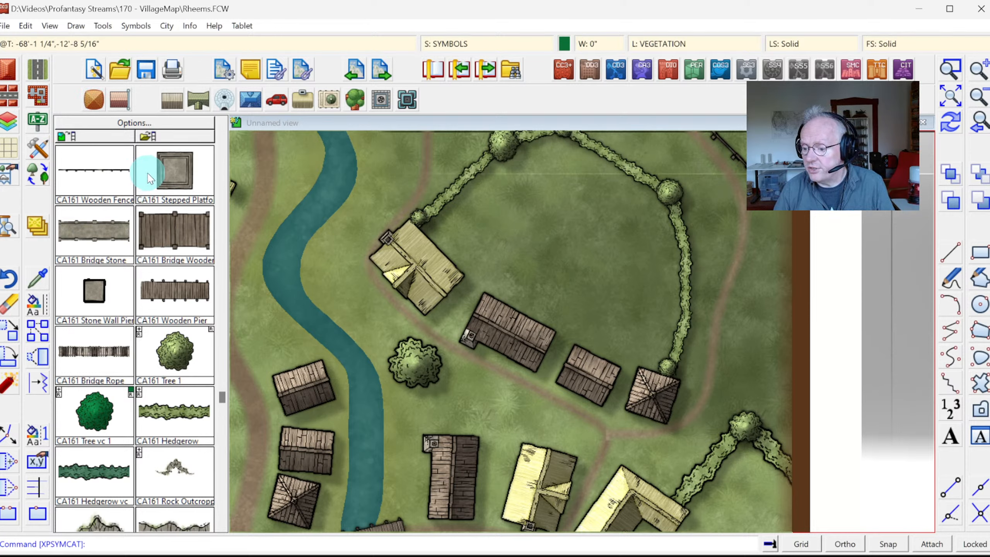
pyautogui.click(174, 132)
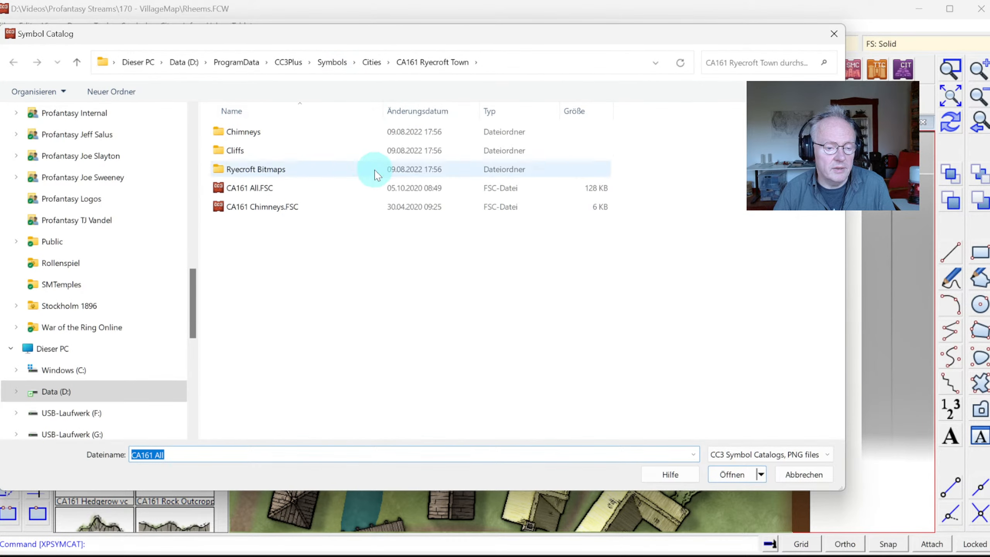
pyautogui.click(340, 62)
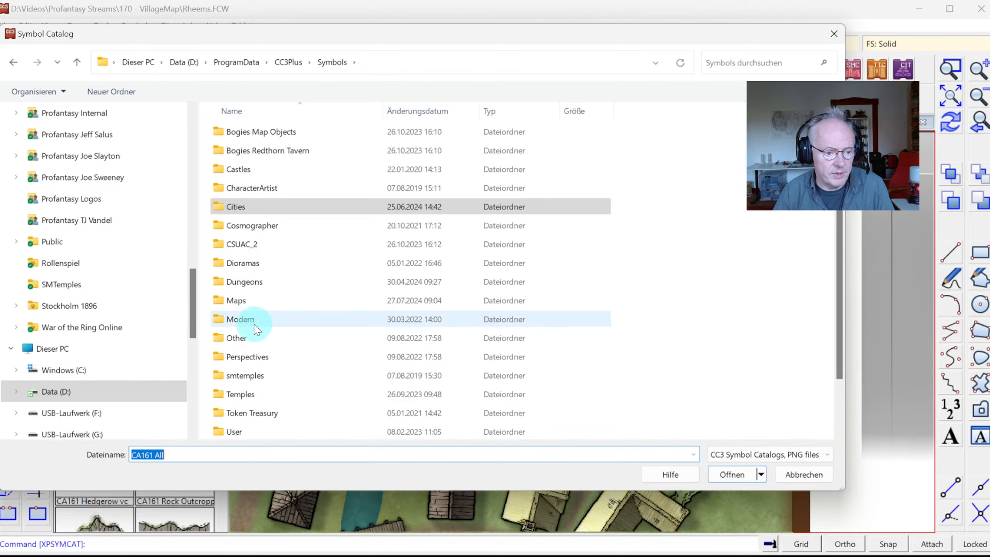
pyautogui.doubleClick(223, 282)
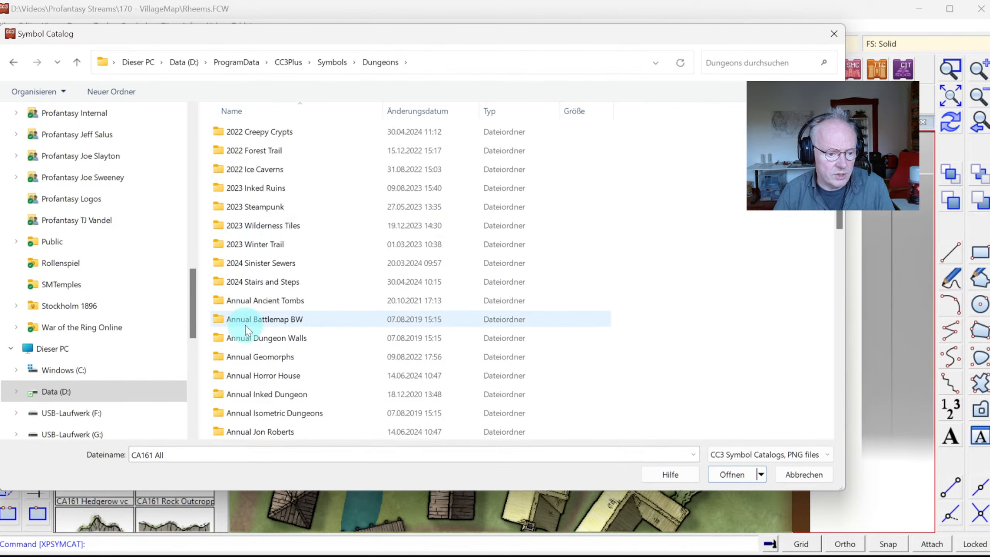
pyautogui.scroll(-6, 257, 363)
pyautogui.doubleClick(230, 224)
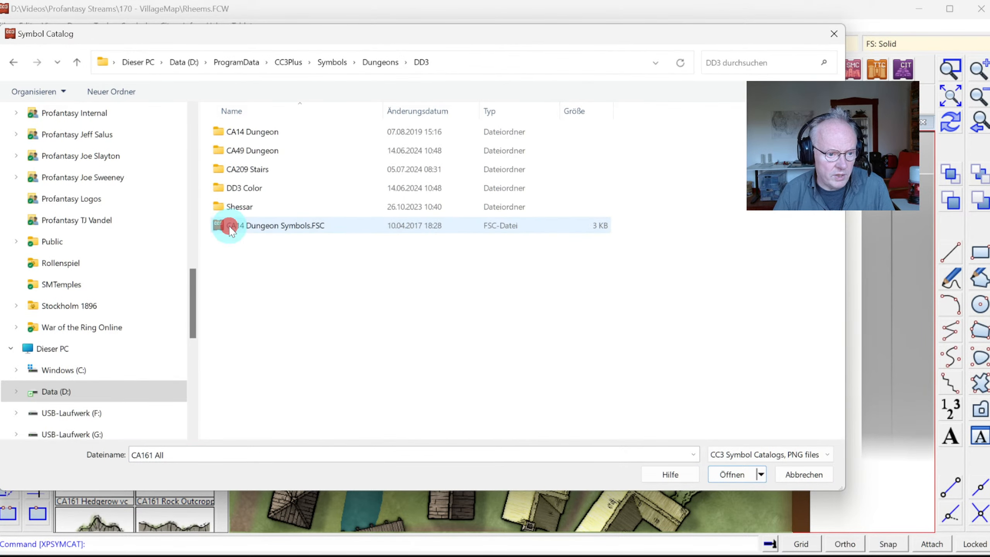
pyautogui.doubleClick(264, 190)
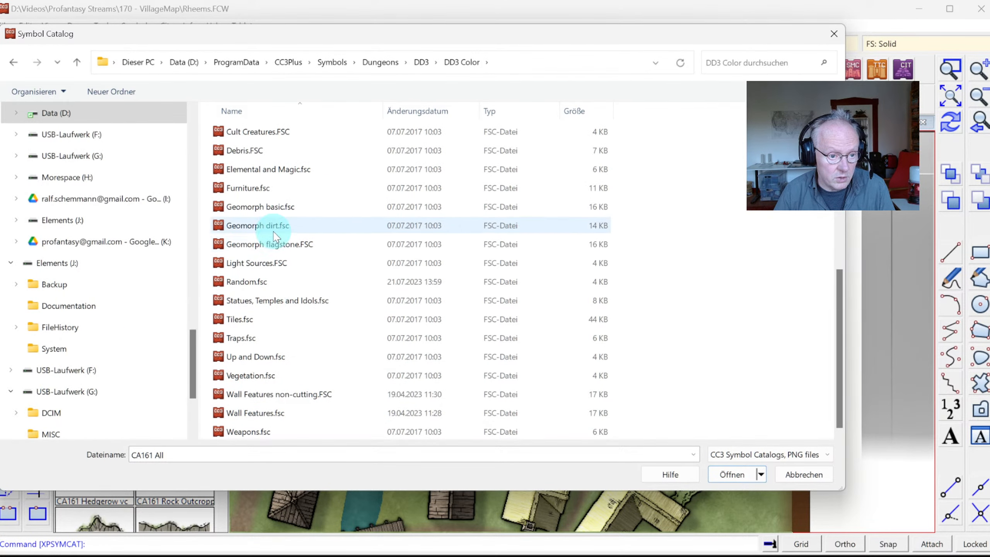
# Step: Look through the DD3 Color catalogs and load Vegetation.fsc
pyautogui.scroll(4, 258, 160)
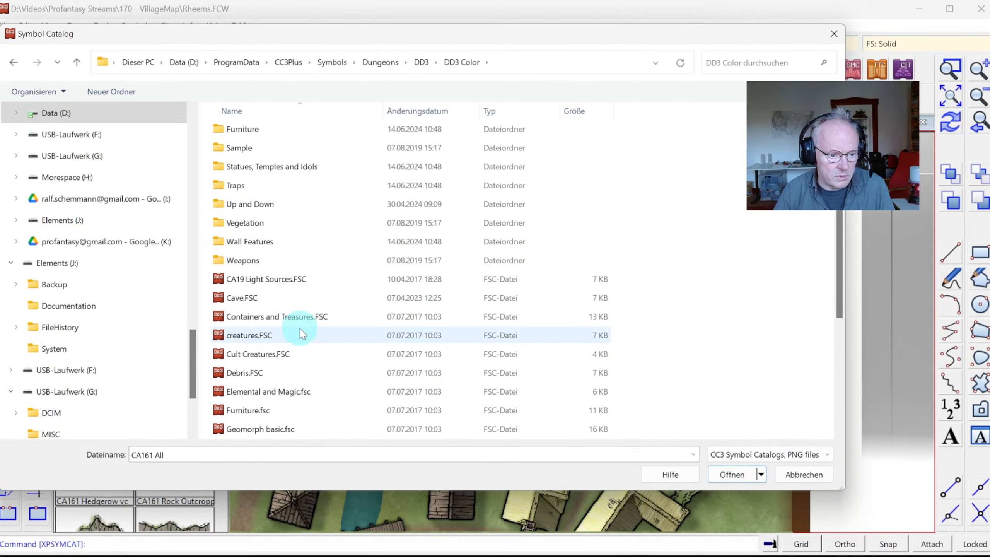
pyautogui.scroll(-4, 309, 390)
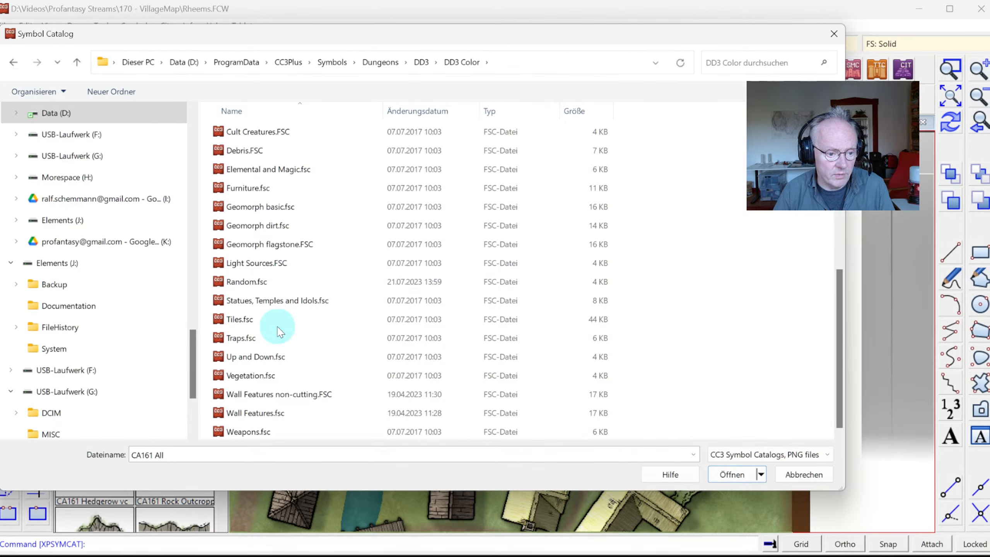
pyautogui.scroll(4, 281, 375)
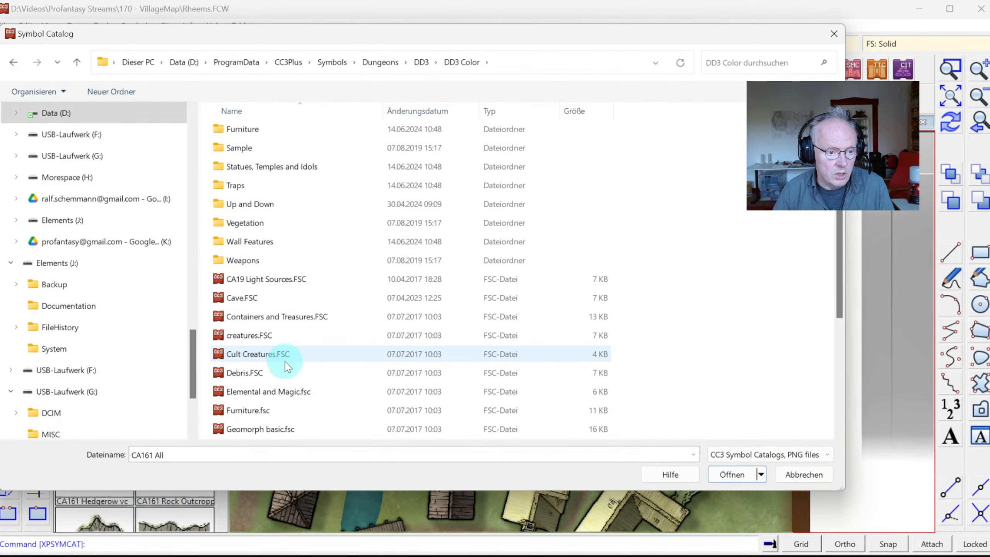
pyautogui.scroll(-4, 301, 350)
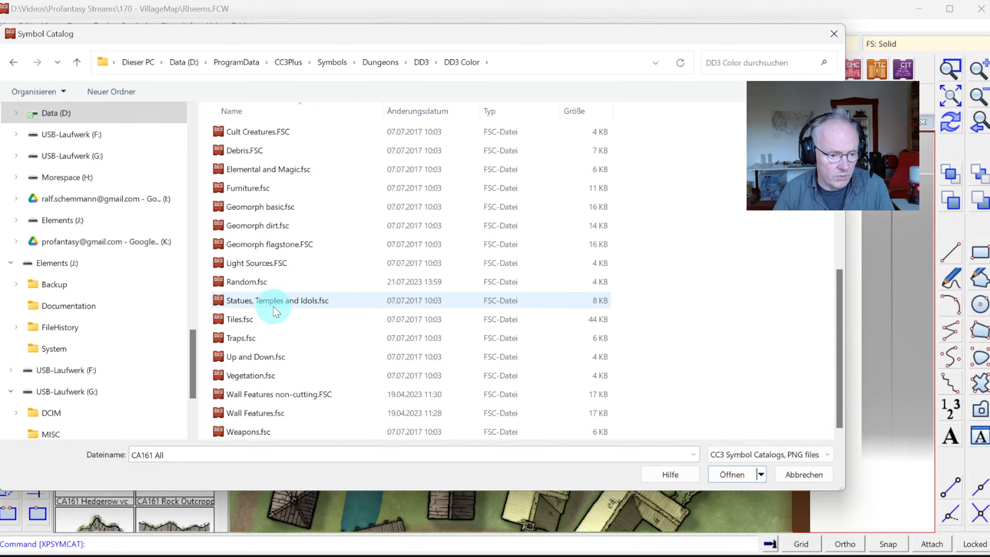
pyautogui.doubleClick(250, 376)
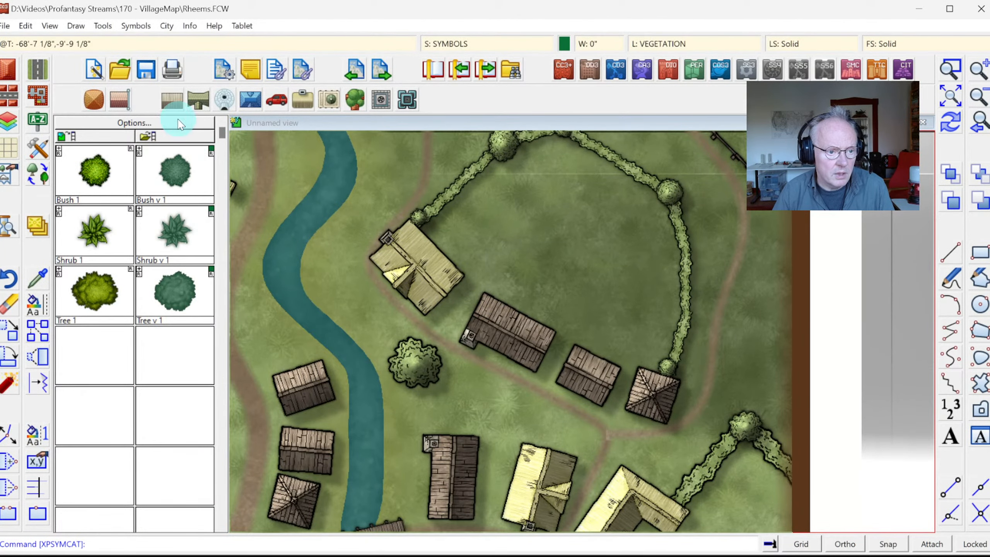
# Step: Load the creatures.FSC symbol catalog from the DD3 Color folder
pyautogui.click(167, 133)
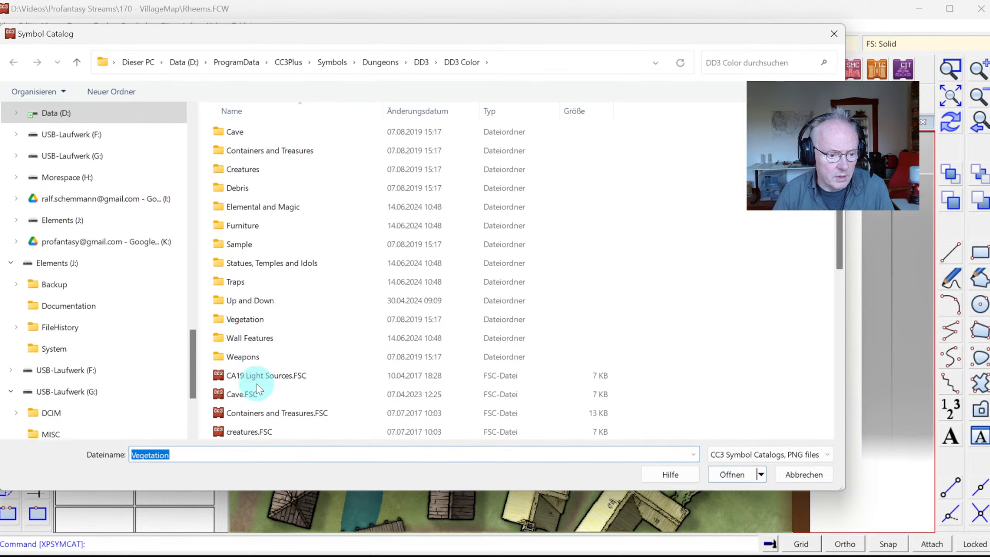
pyautogui.doubleClick(246, 431)
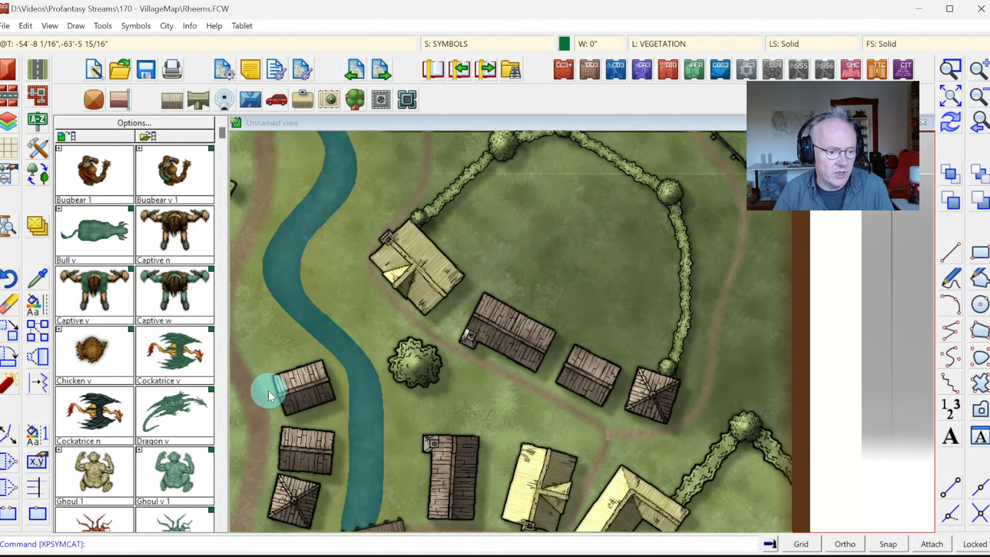
pyautogui.click(216, 404)
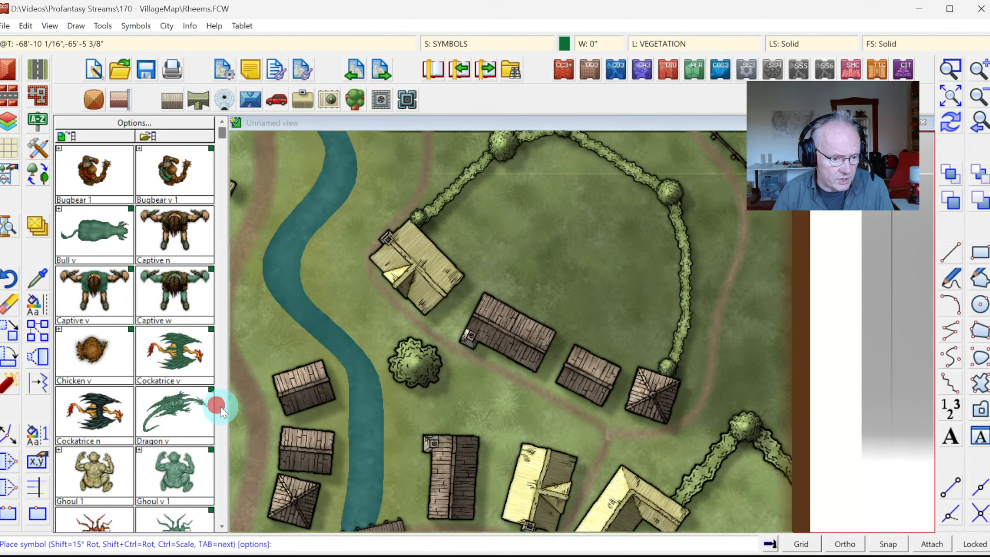
# Step: Place six Sheep n symbols at varying rotations across the field enclosed by the curved hedgerow
pyautogui.click(222, 408)
pyautogui.click(222, 406)
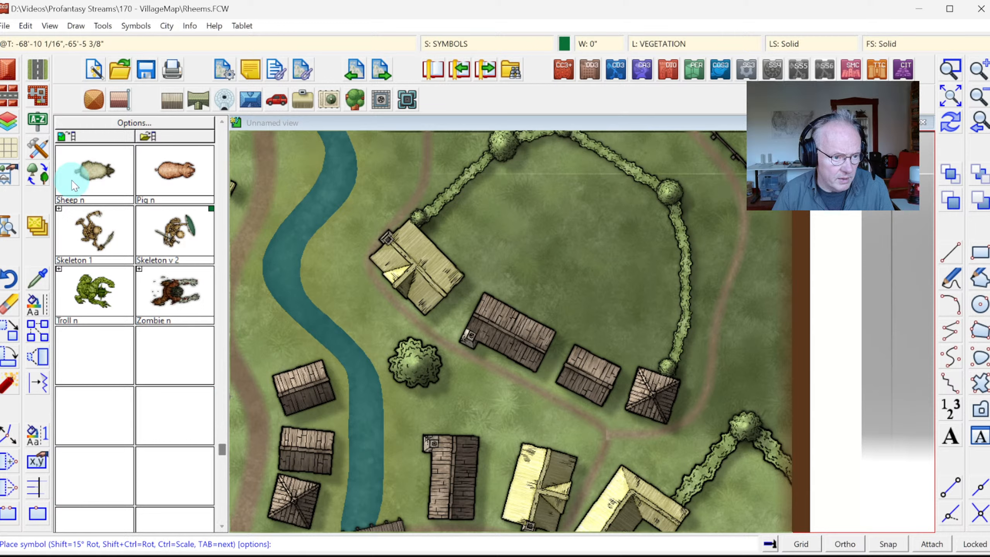
pyautogui.click(88, 168)
pyautogui.rightClick(538, 239)
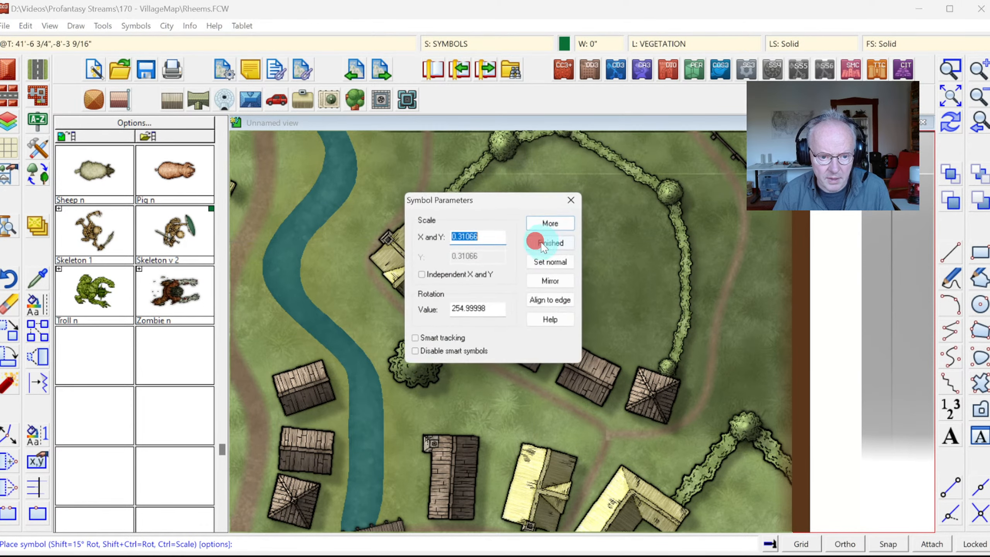
pyautogui.click(544, 226)
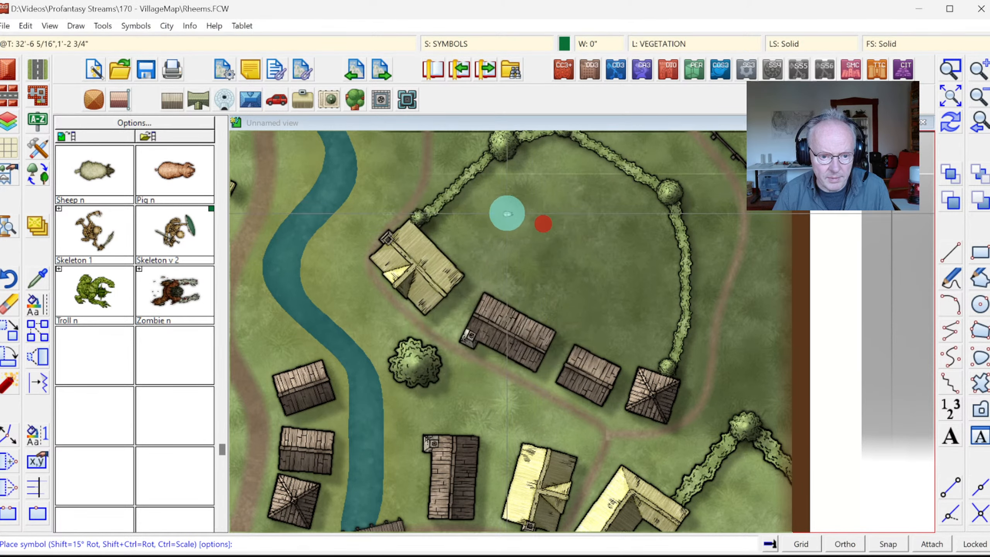
pyautogui.click(511, 191)
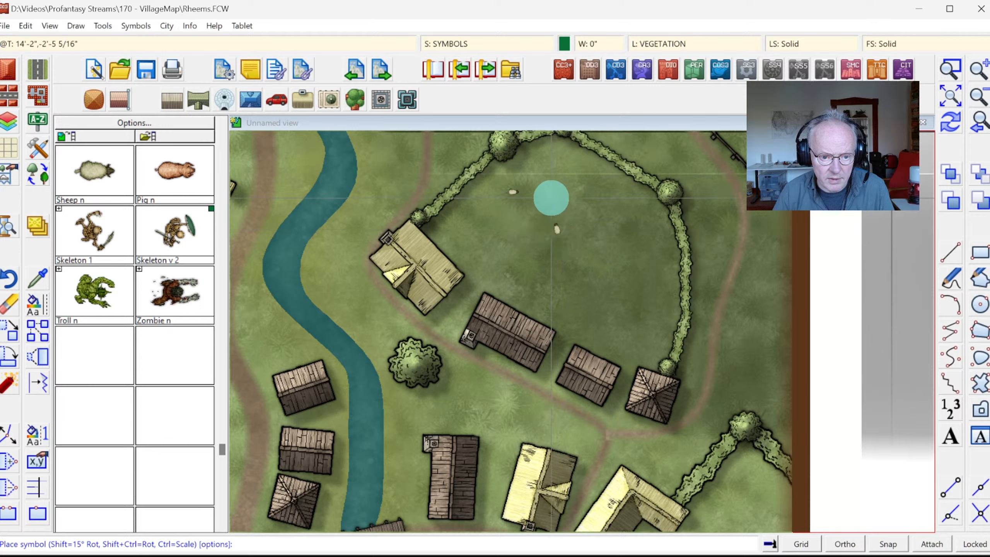
pyautogui.click(564, 213)
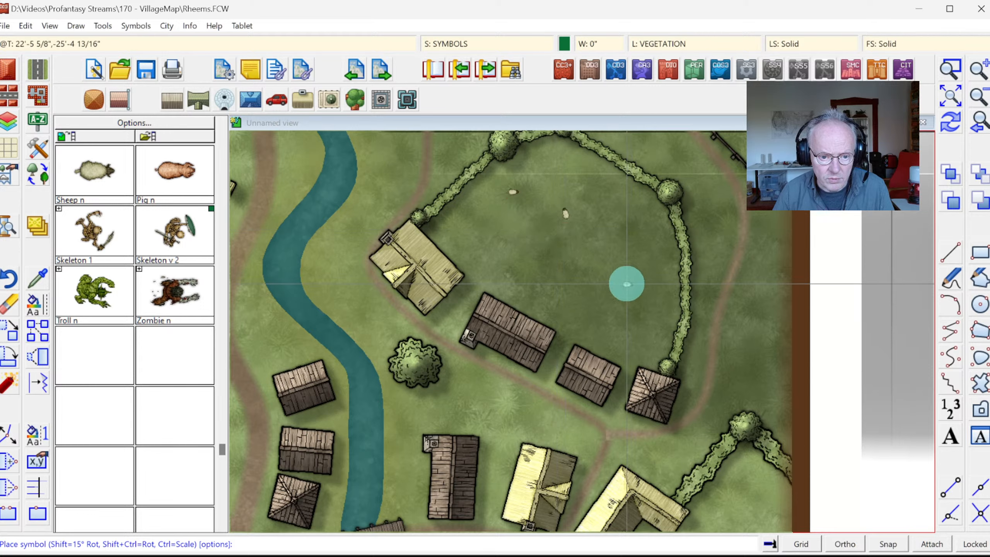
pyautogui.click(617, 262)
pyautogui.click(531, 252)
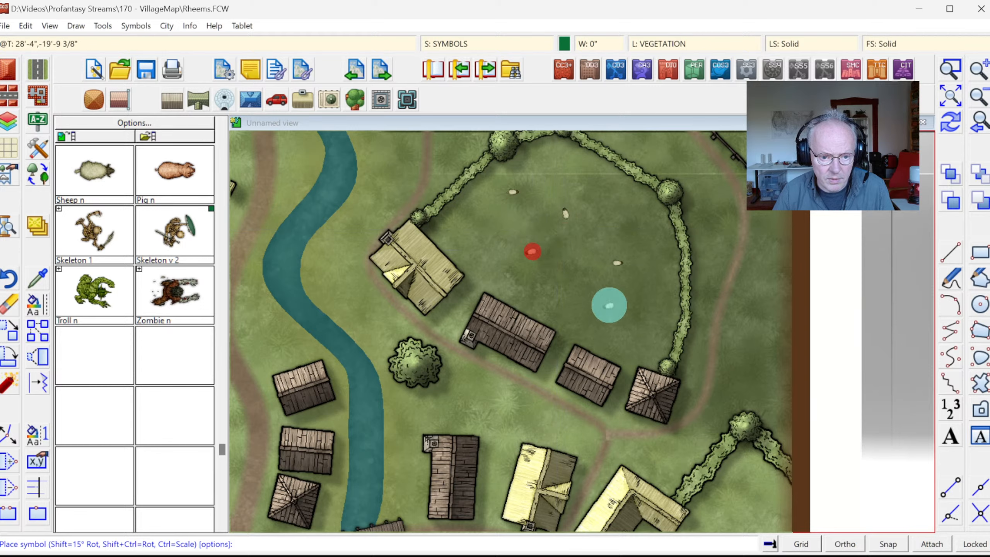
pyautogui.click(618, 307)
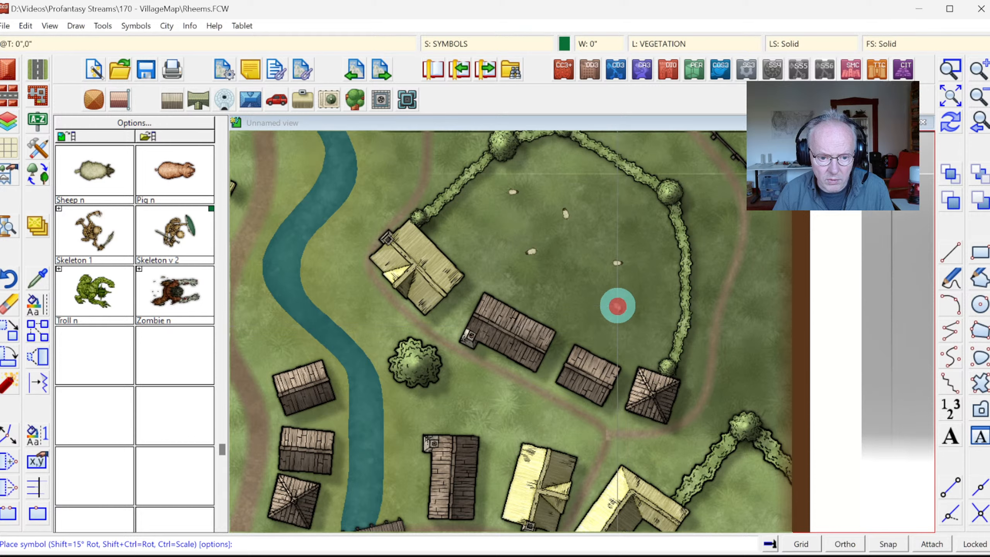
pyautogui.click(606, 205)
pyautogui.rightClick(612, 197)
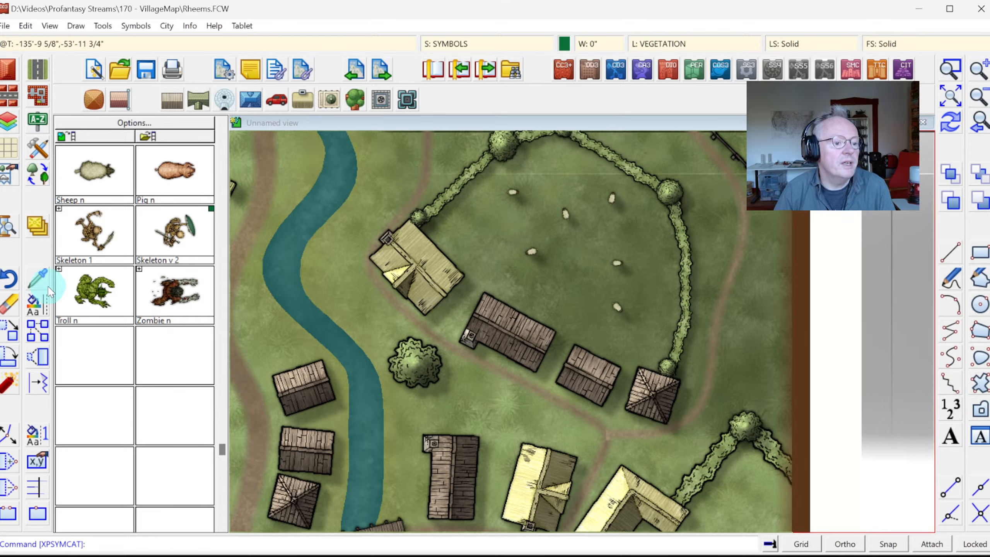
# Step: Move all six sheep in the hedged field to the SYMBOLS LOW sheet and redraw the map
pyautogui.rightClick(23, 223)
pyautogui.click(45, 219)
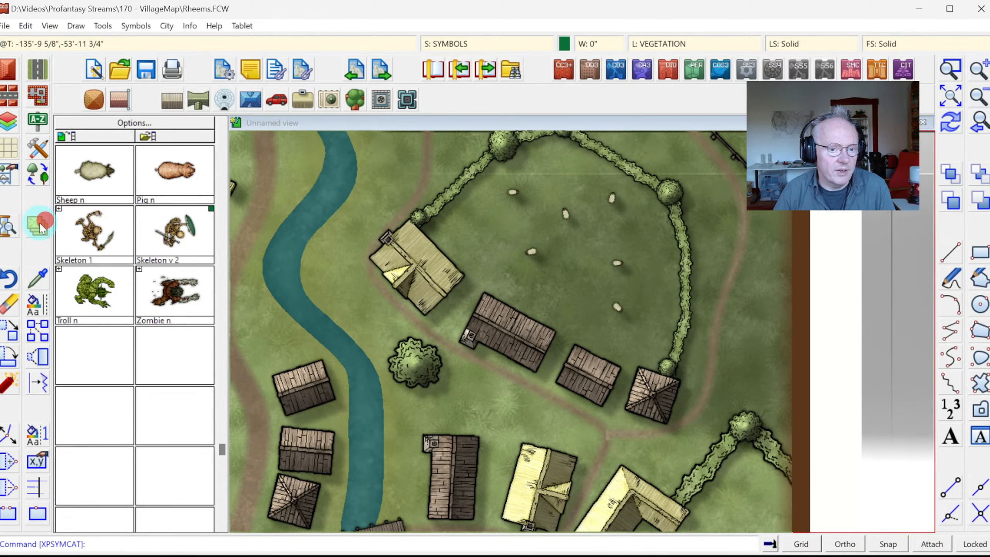
pyautogui.rightClick(40, 227)
pyautogui.click(92, 342)
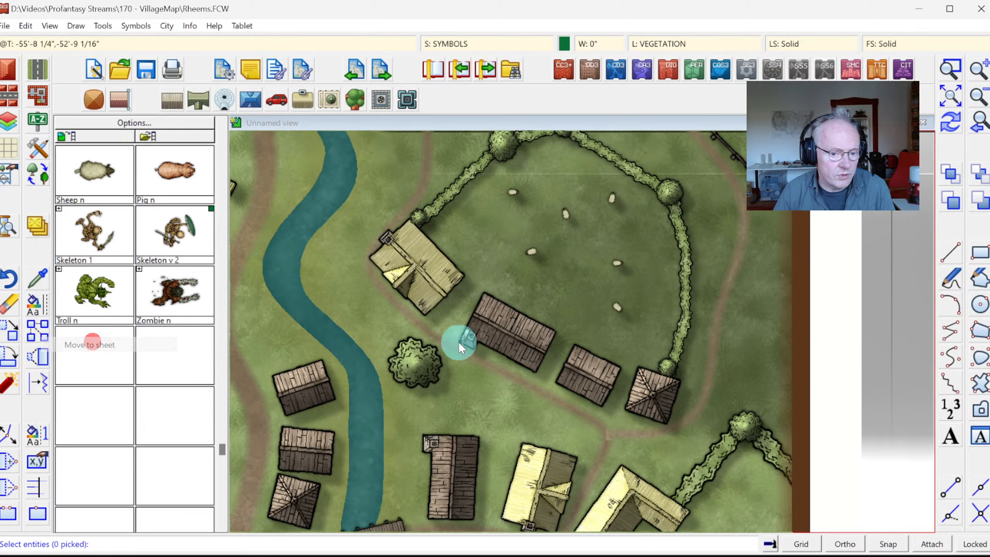
pyautogui.click(515, 192)
pyautogui.click(567, 219)
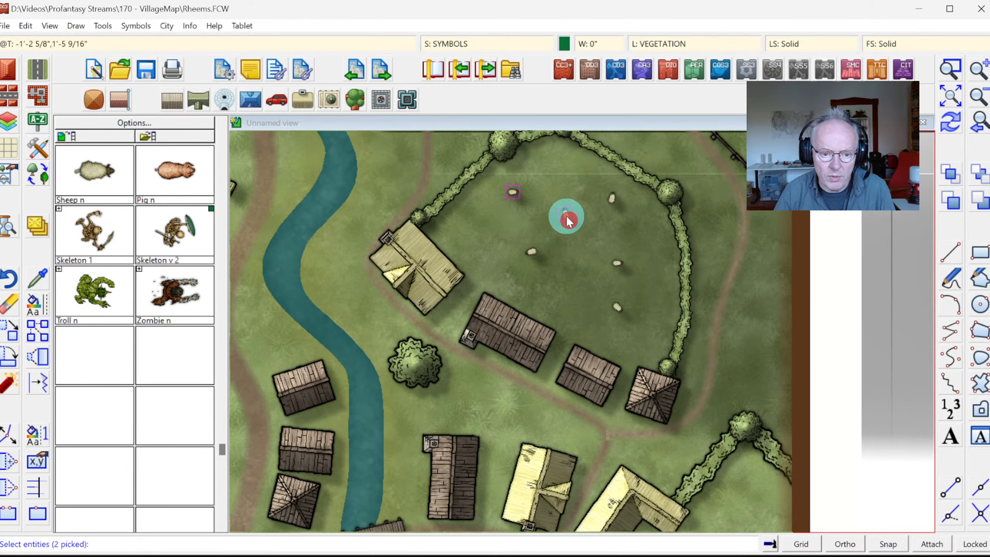
pyautogui.click(611, 199)
pyautogui.click(617, 263)
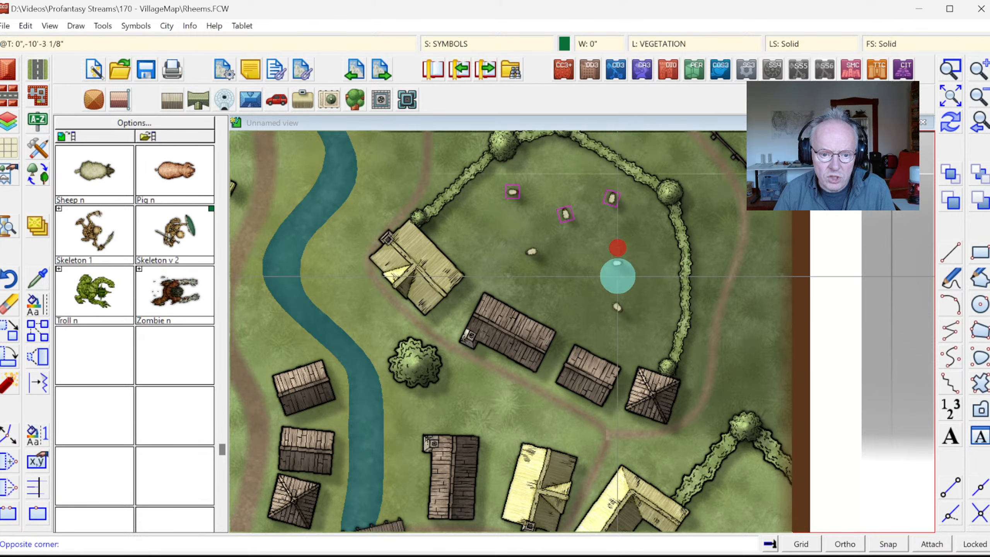
pyautogui.click(619, 302)
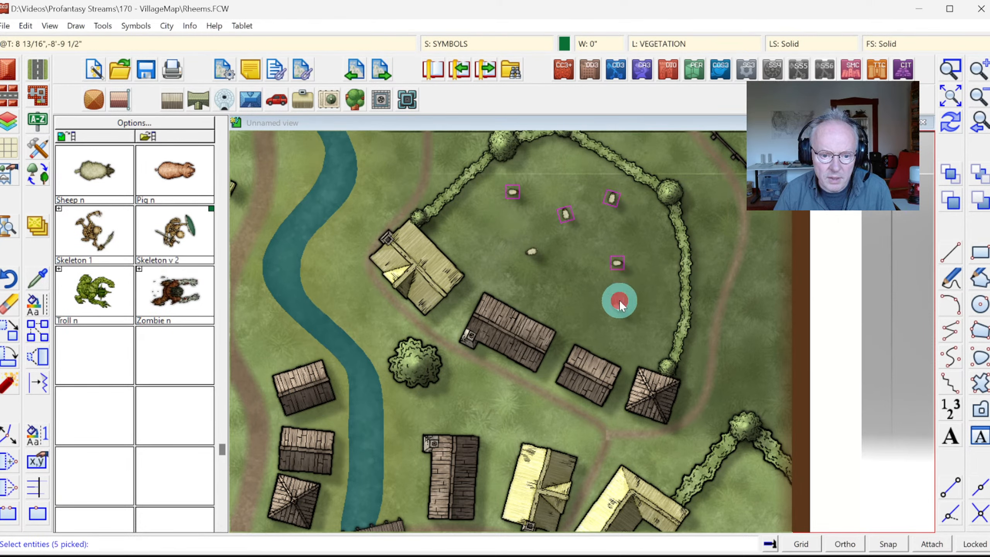
pyautogui.click(532, 251)
pyautogui.rightClick(583, 256)
pyautogui.click(444, 304)
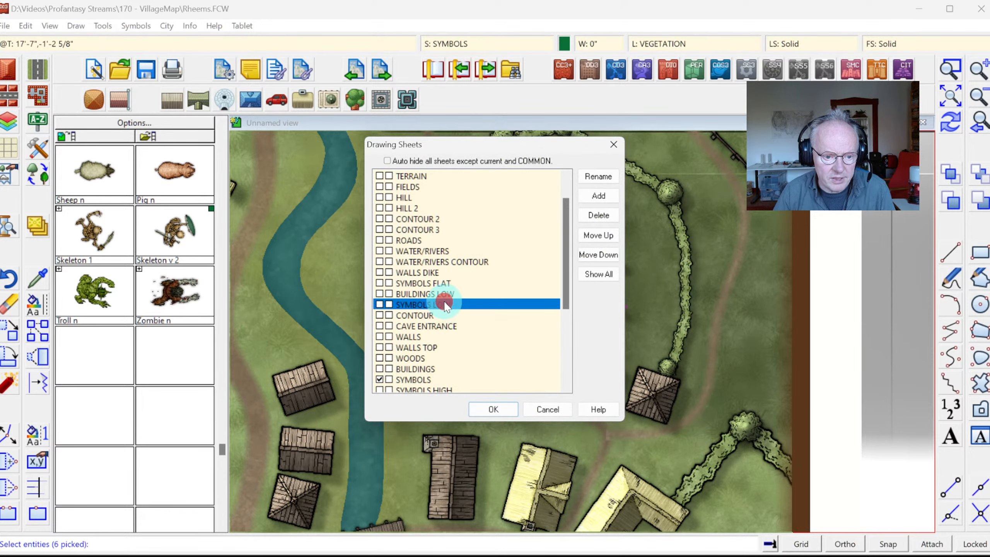
pyautogui.click(493, 410)
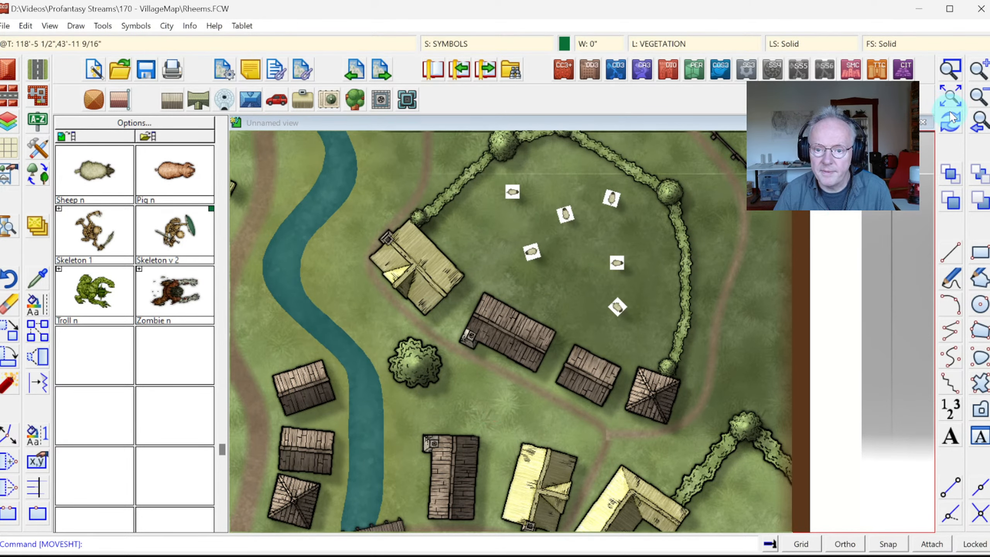
pyautogui.click(947, 124)
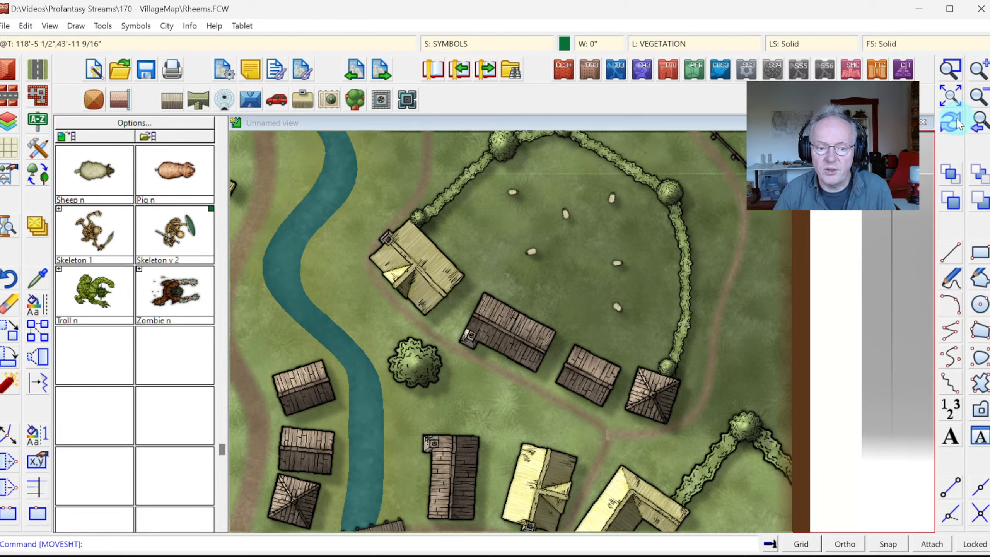
# Step: Review the whole map and a close-up of the village between the wall and the river
pyautogui.click(978, 124)
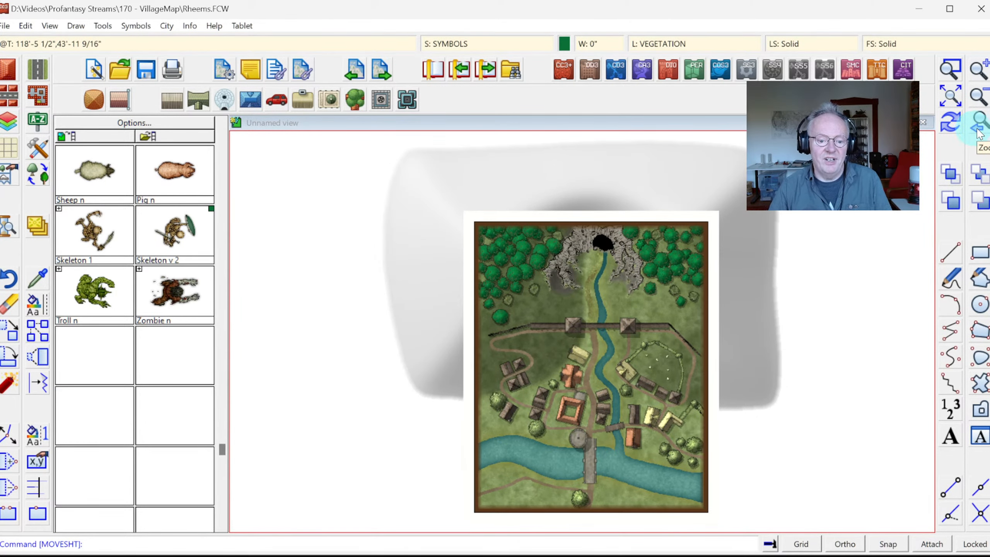
pyautogui.click(954, 74)
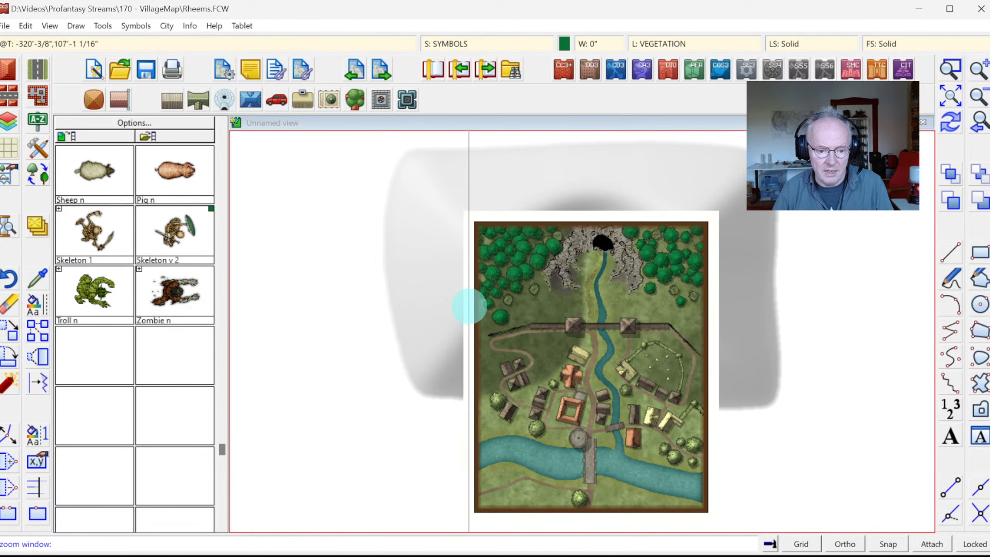
pyautogui.click(468, 305)
pyautogui.click(704, 486)
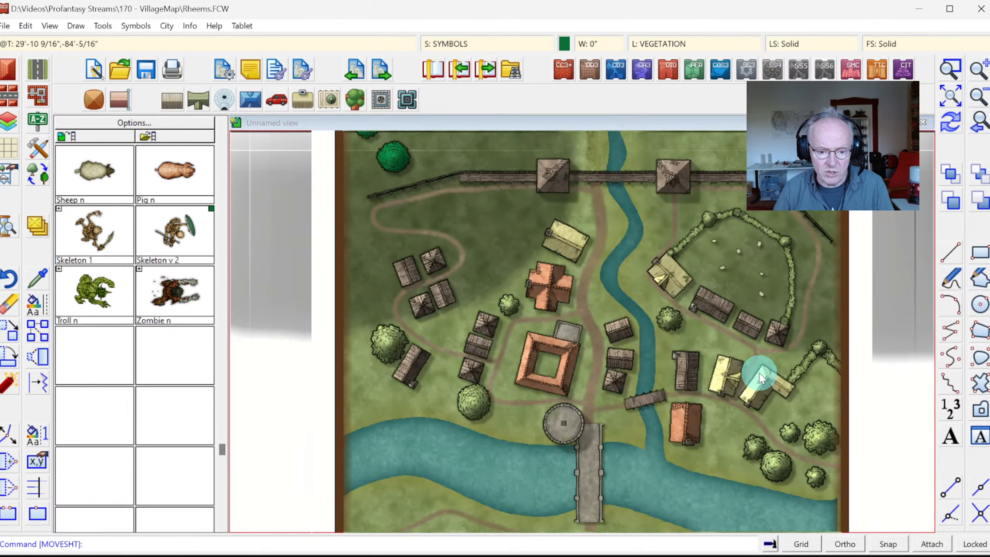
pyautogui.click(956, 100)
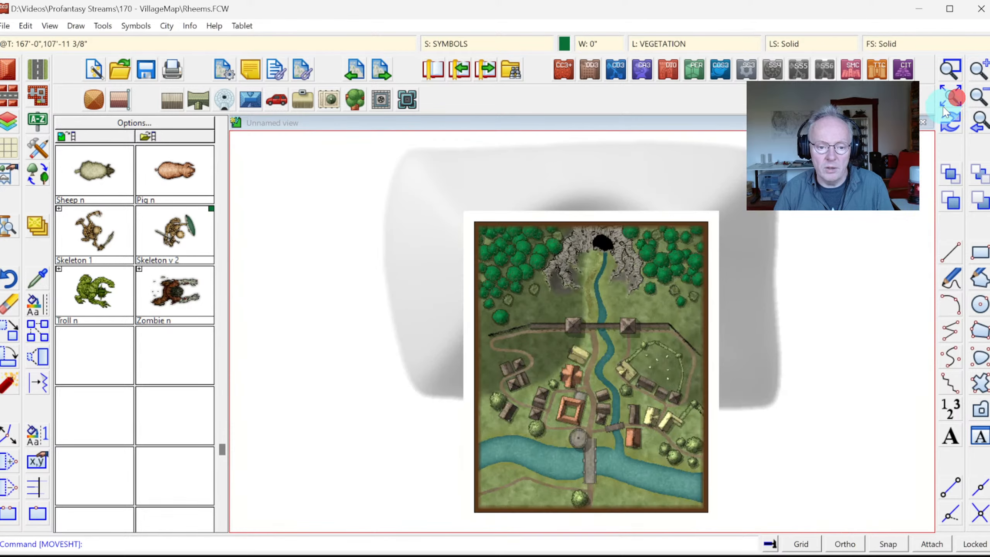